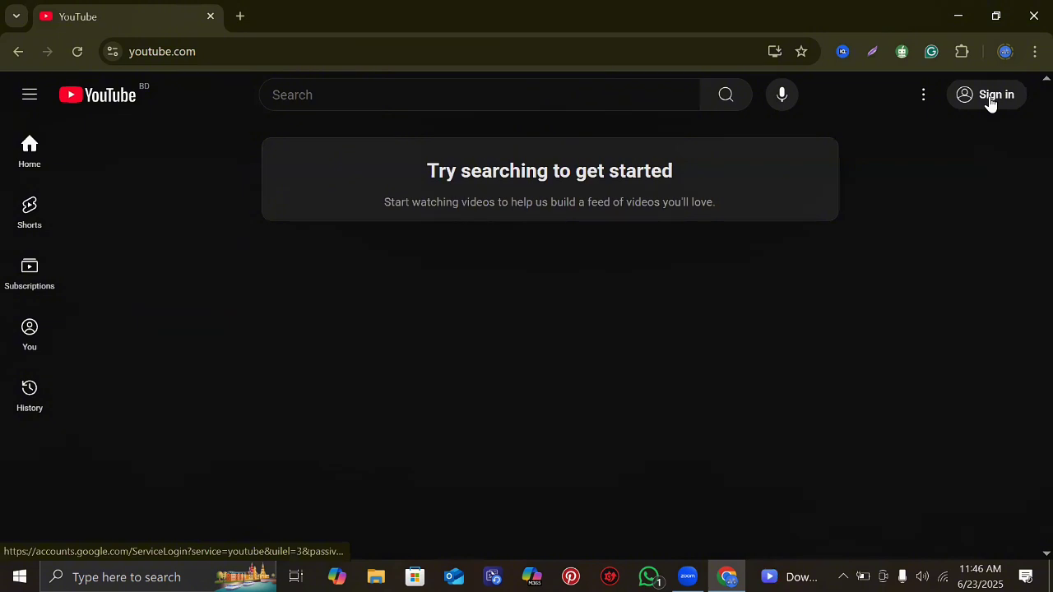
- Sign in to YouTube with a different Google account by entering its e-mail address
left_click(990, 100)
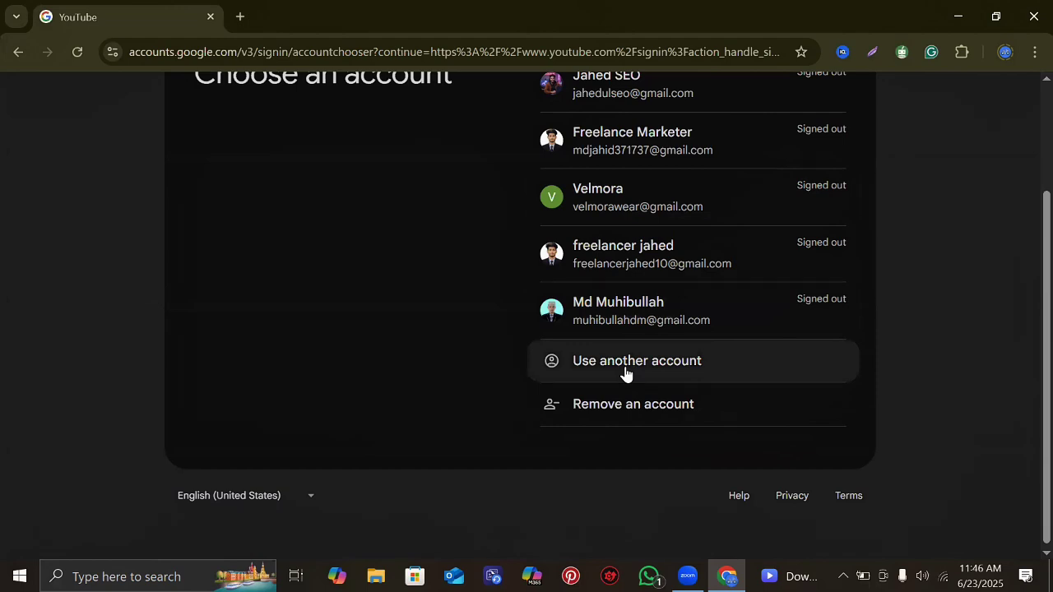
left_click(625, 372)
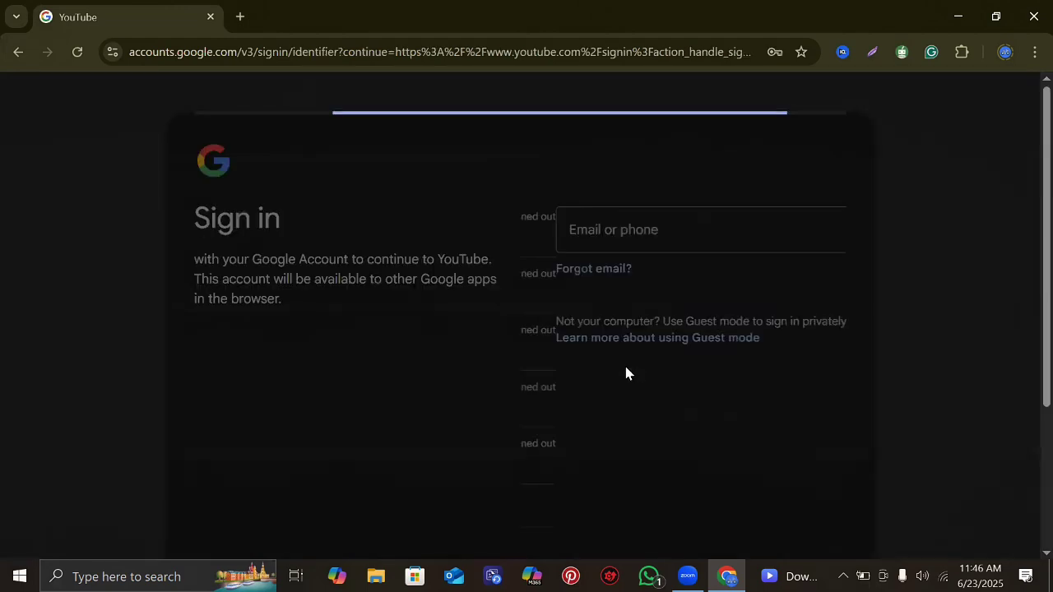
left_click(587, 232)
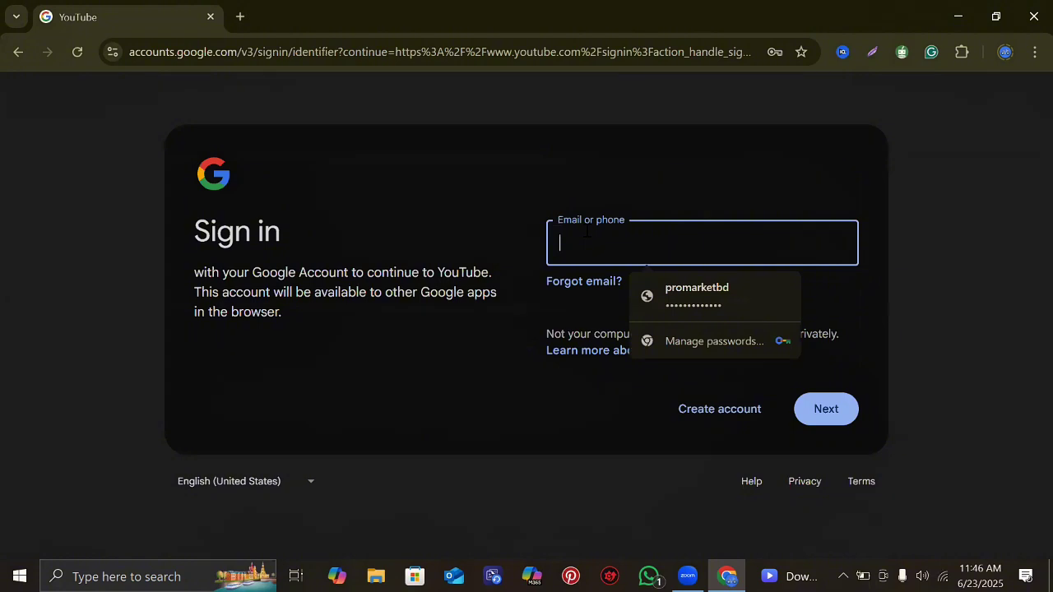
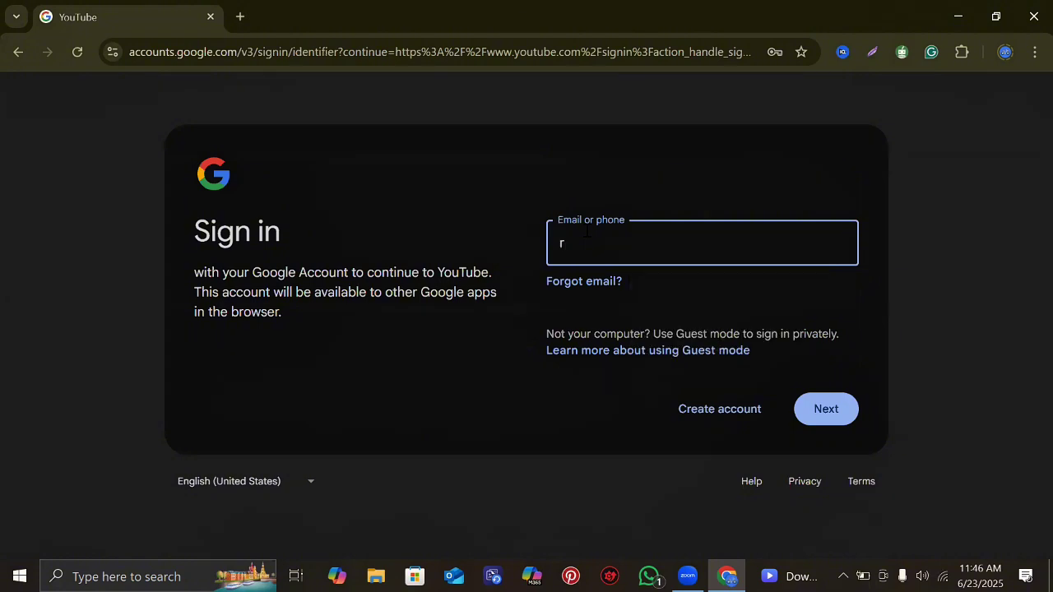
key("Left")
key("Left")
key("Left")
key("Left")
key("Left")
key("Left")
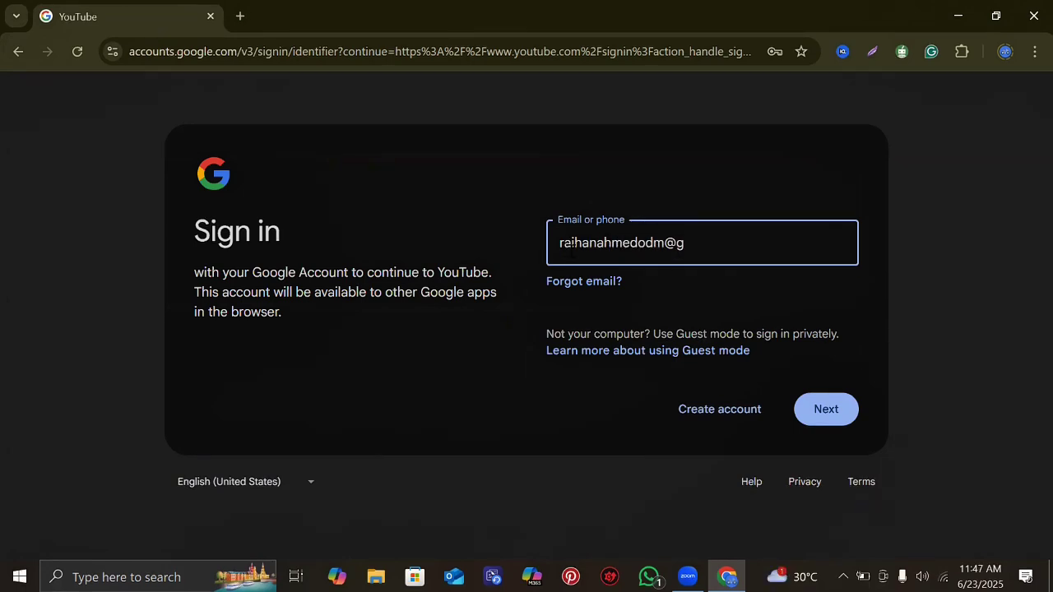
left_click(837, 414)
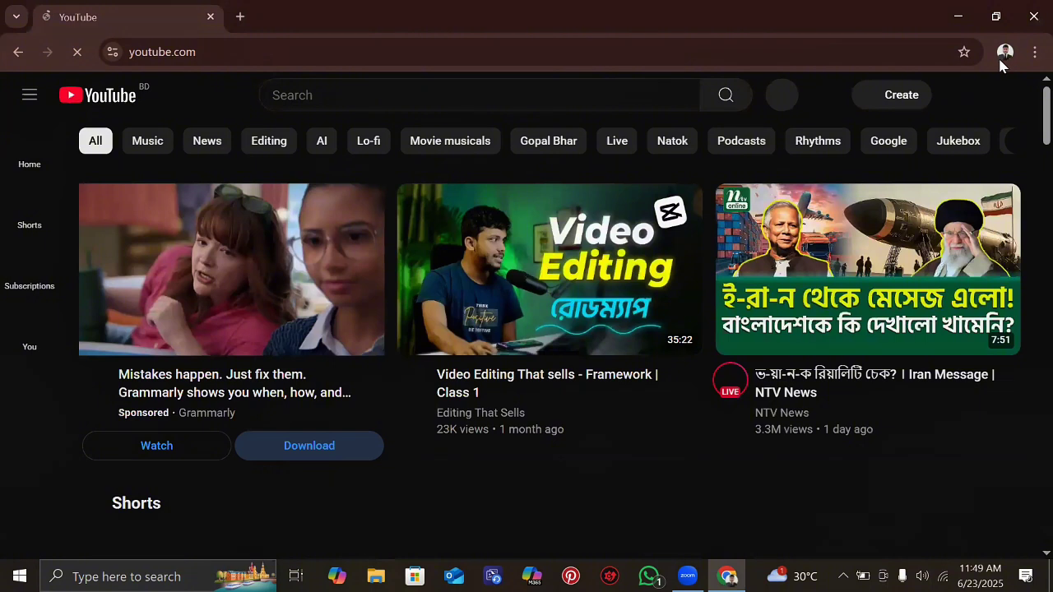
- Allow youtube.com notifications and open the signed-in account's menu from the avatar
left_click(1004, 53)
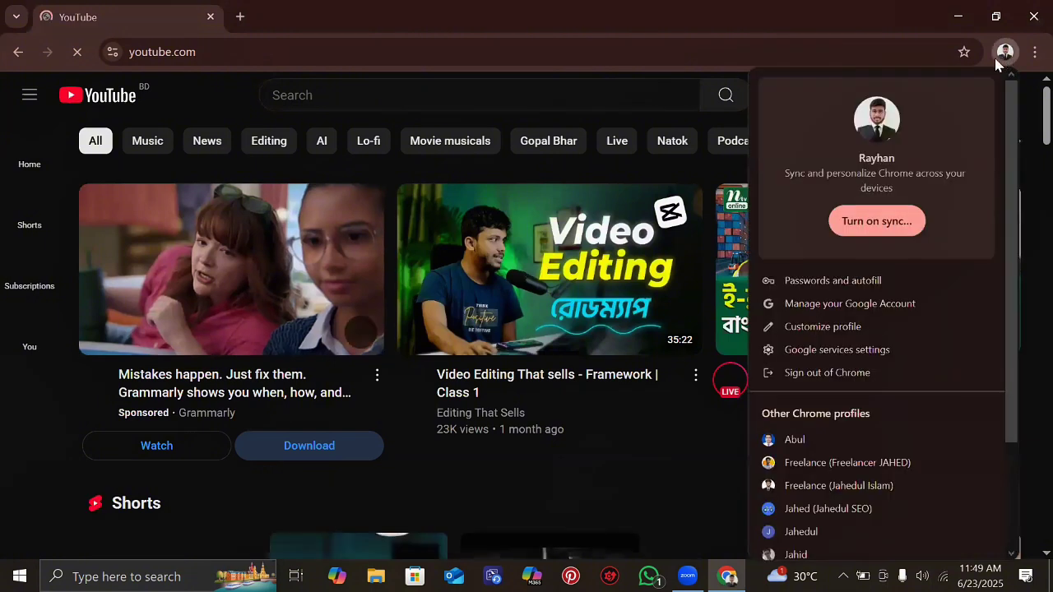
left_click(333, 51)
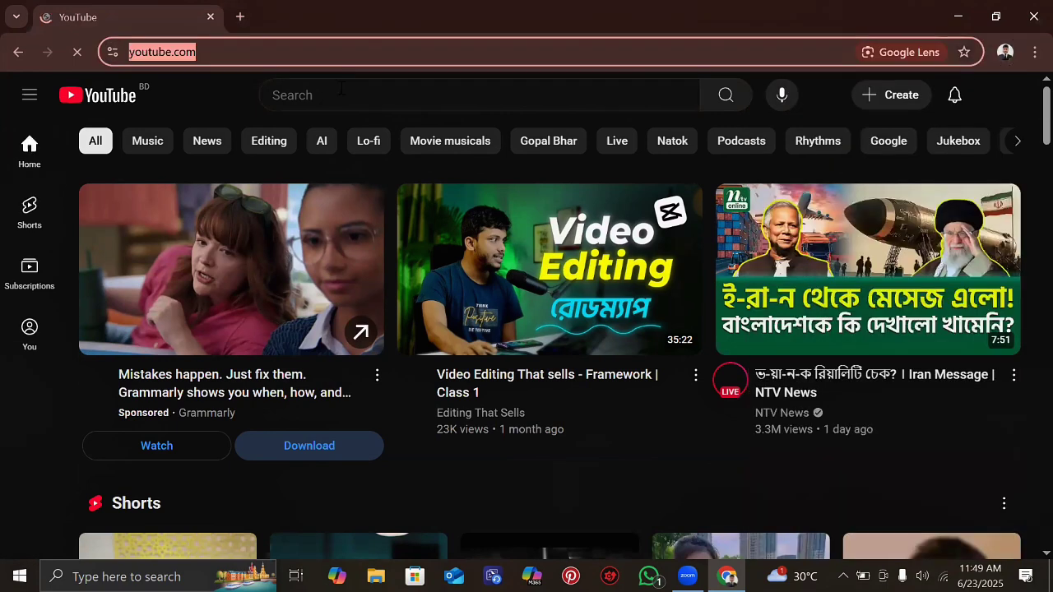
left_click(340, 91)
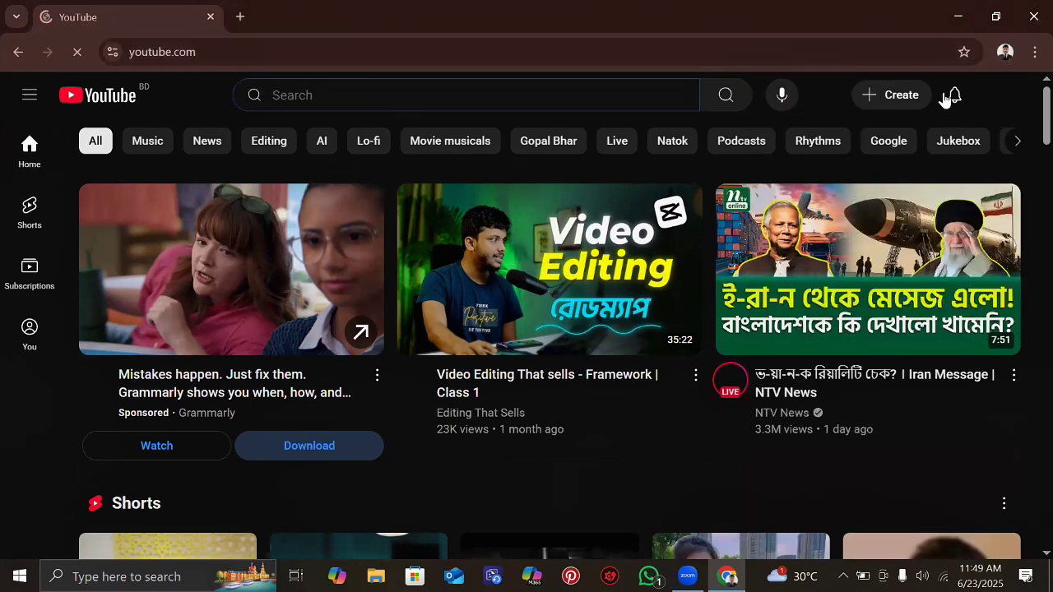
left_click(1016, 102)
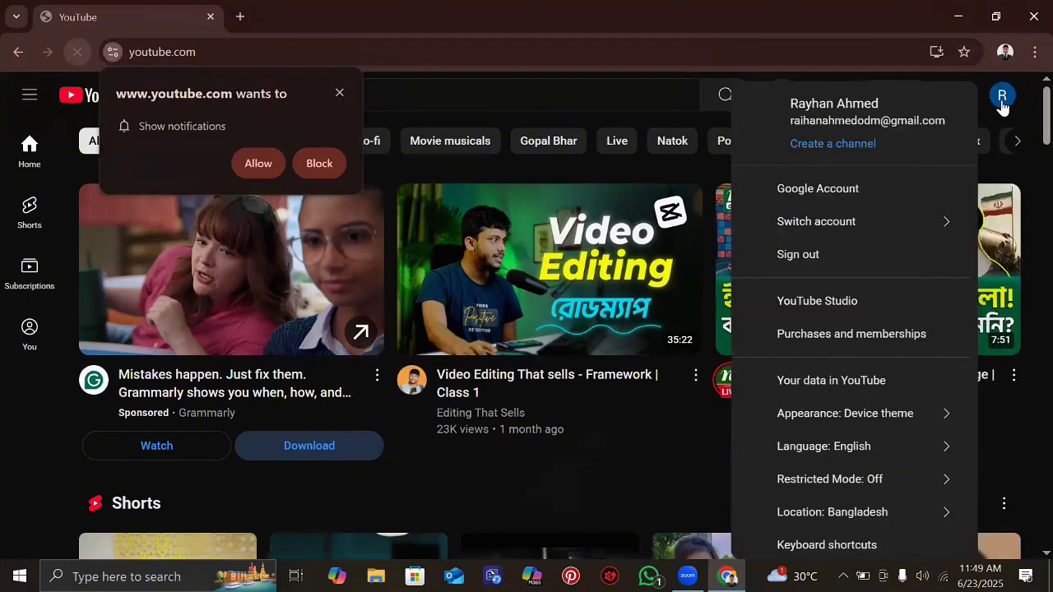
left_click(264, 163)
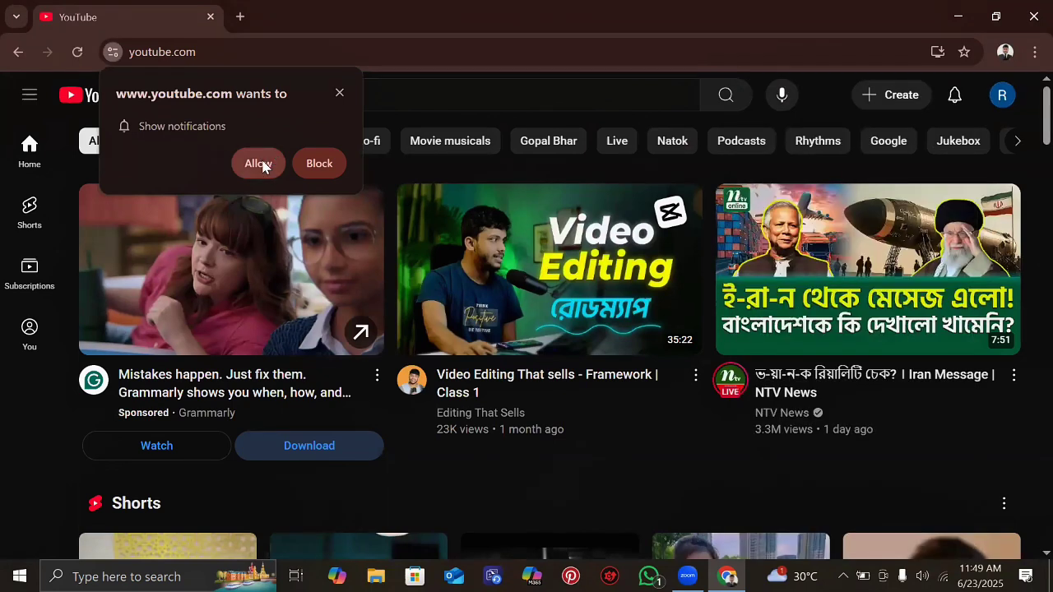
left_click(1003, 96)
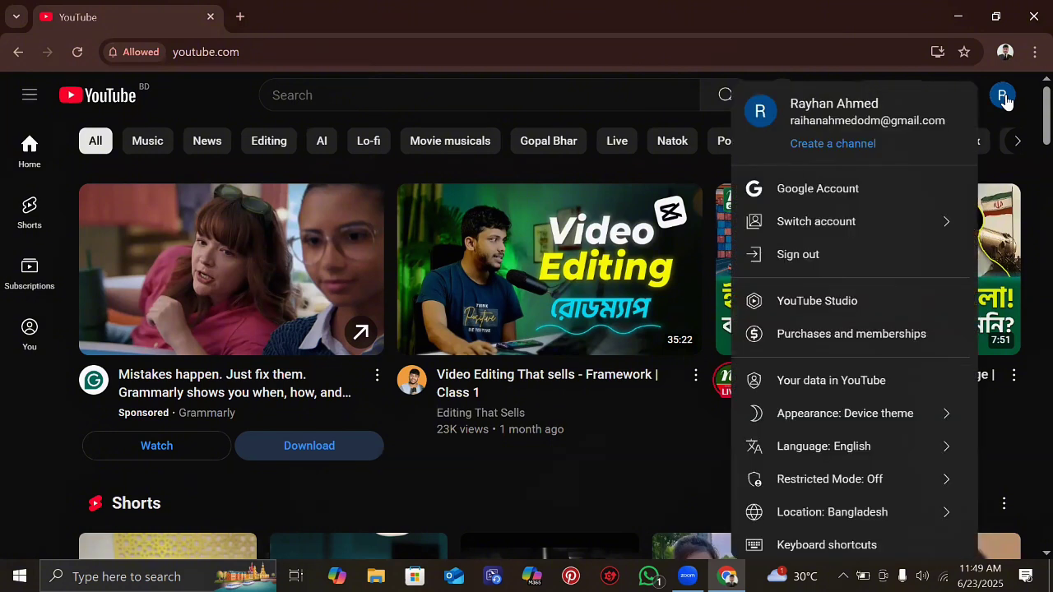
- Start Create a channel and check the prefilled Name and Handle fields
left_click(833, 146)
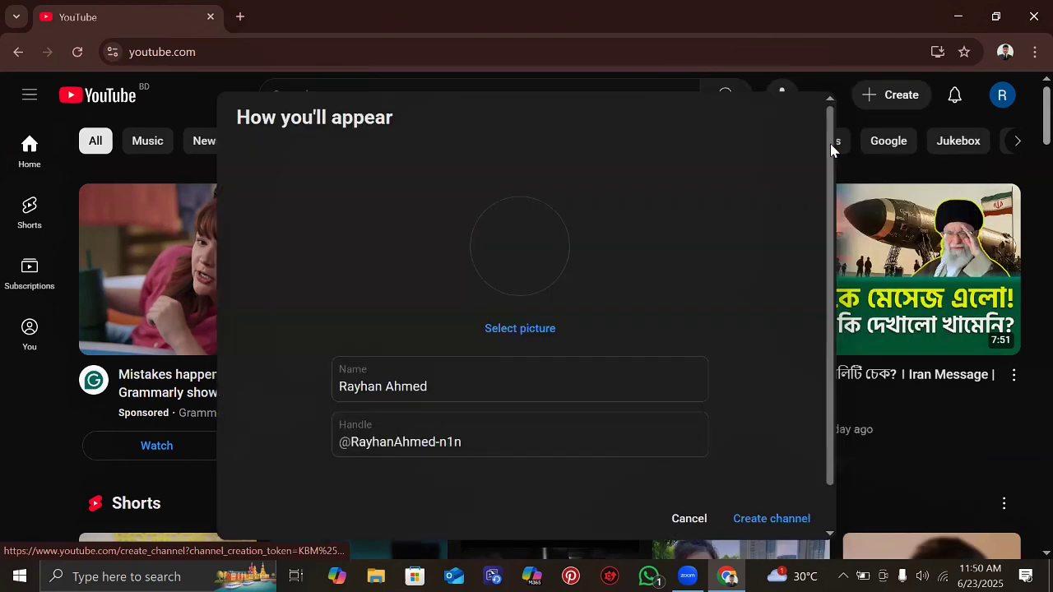
scroll(443, 375, "down", 1)
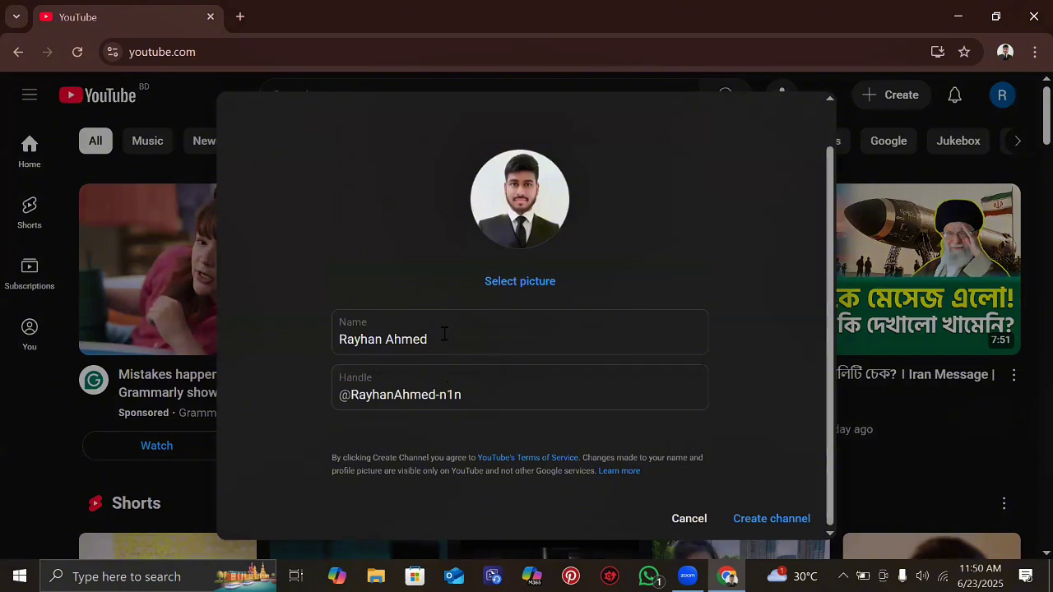
left_click(444, 336)
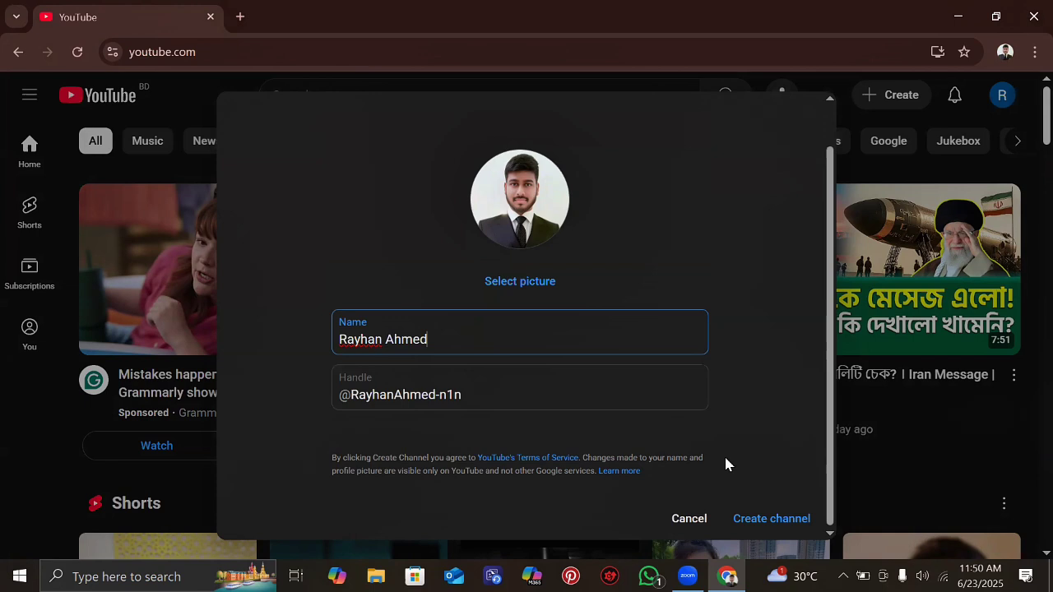
left_click(477, 395)
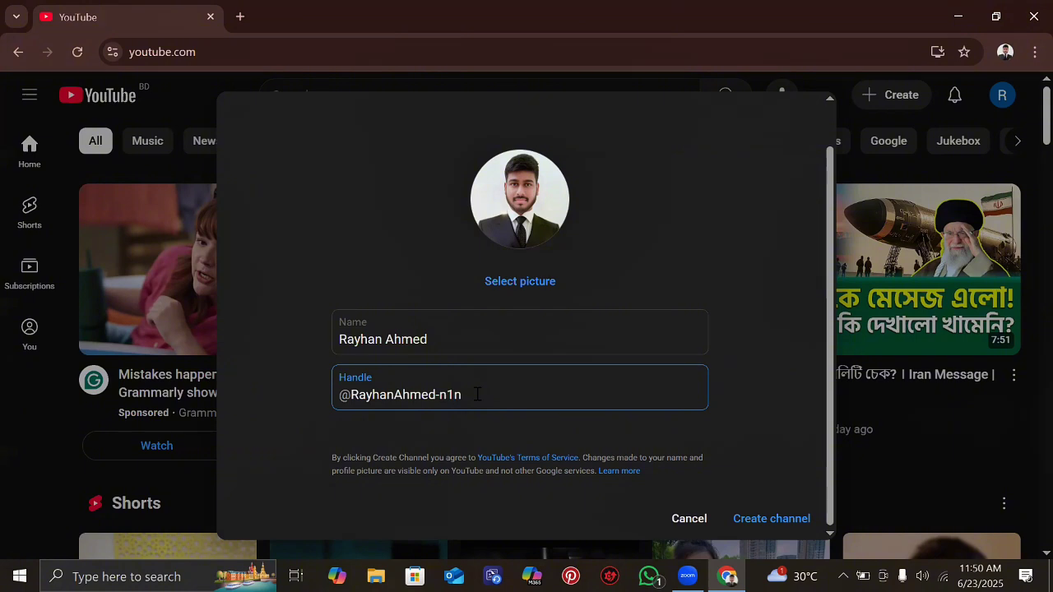
left_click(450, 339)
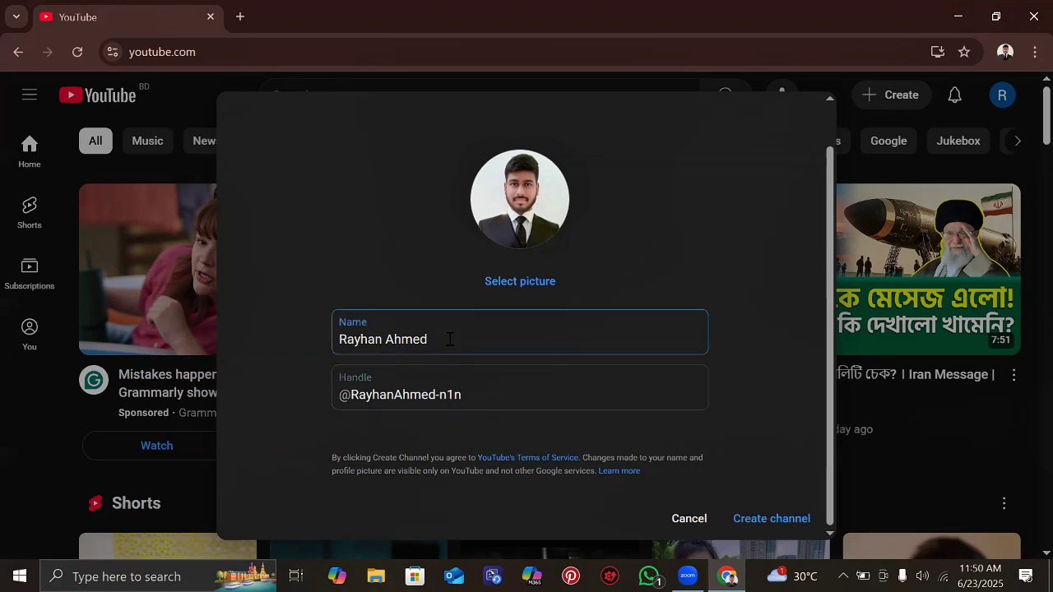
left_click(491, 391)
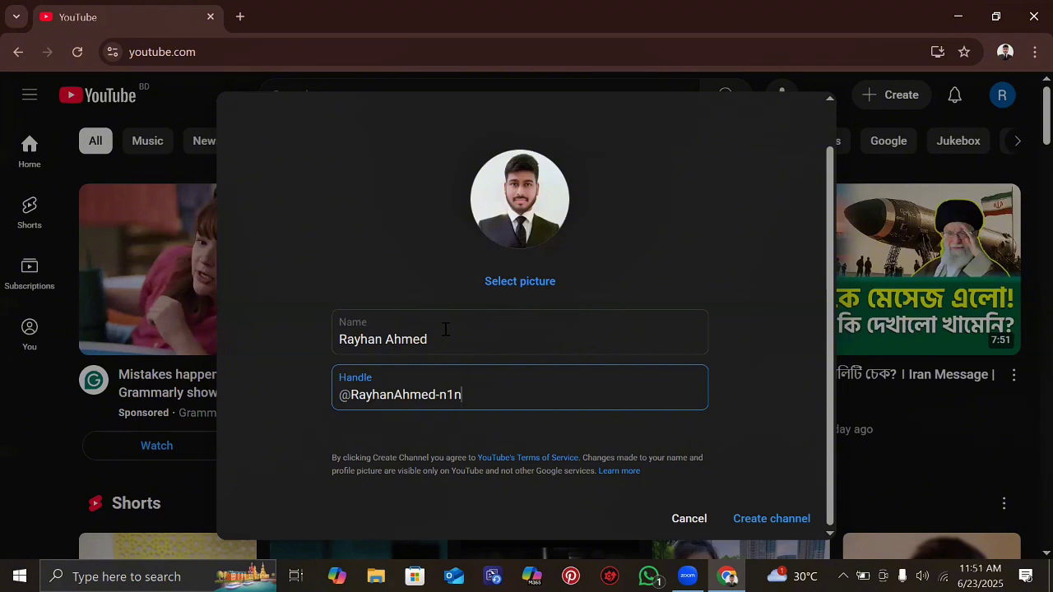
left_click(459, 336)
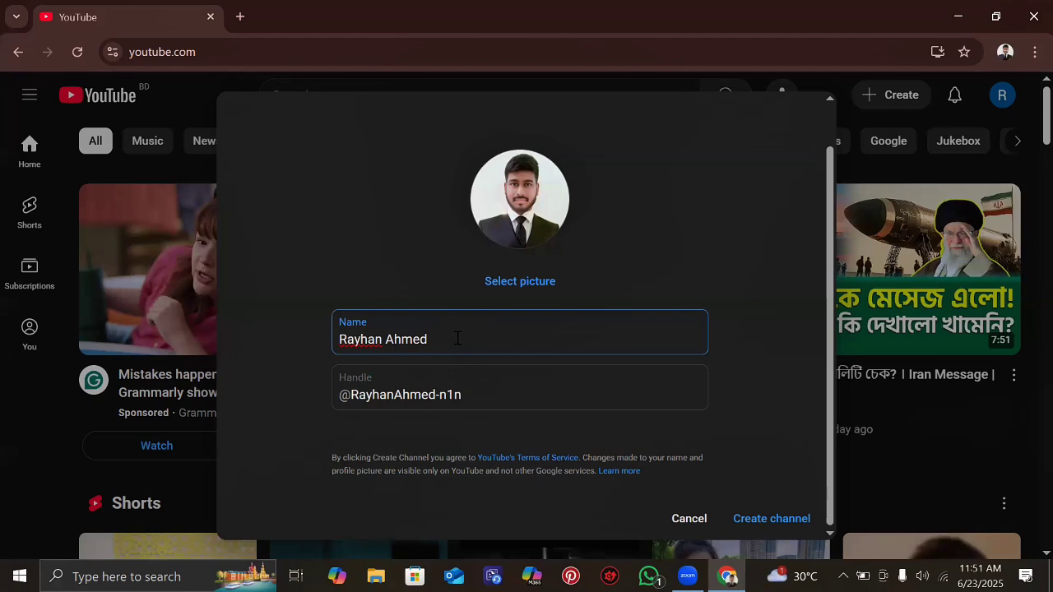
left_click(479, 398)
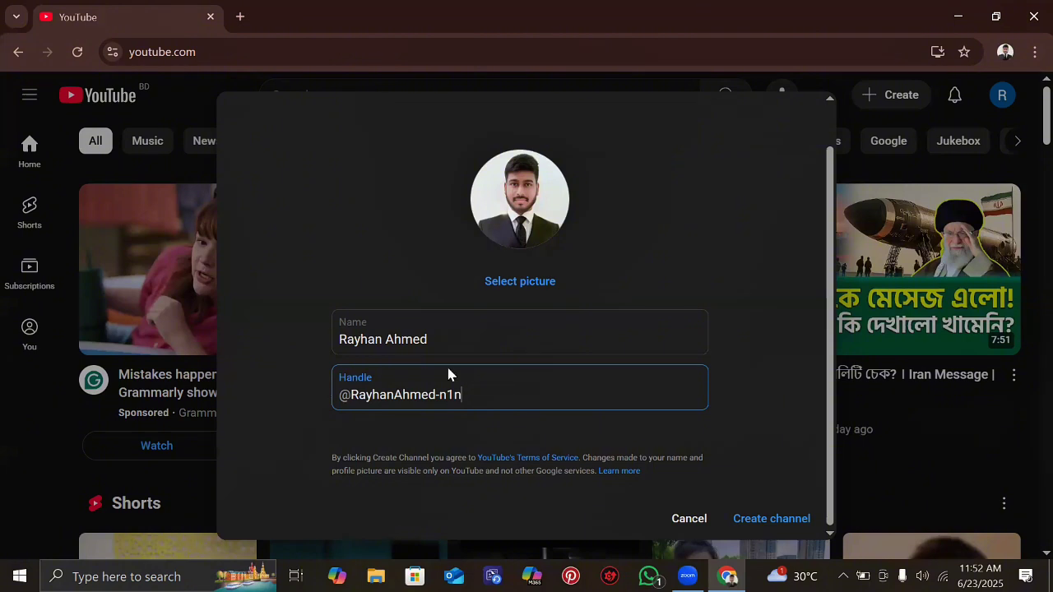
left_click(441, 333)
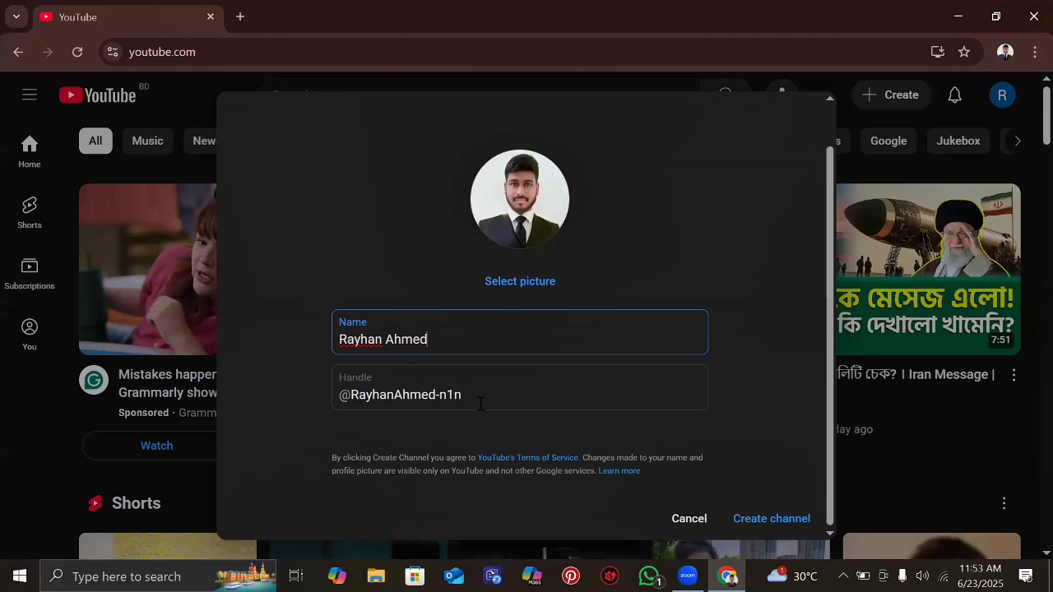
key("Tab")
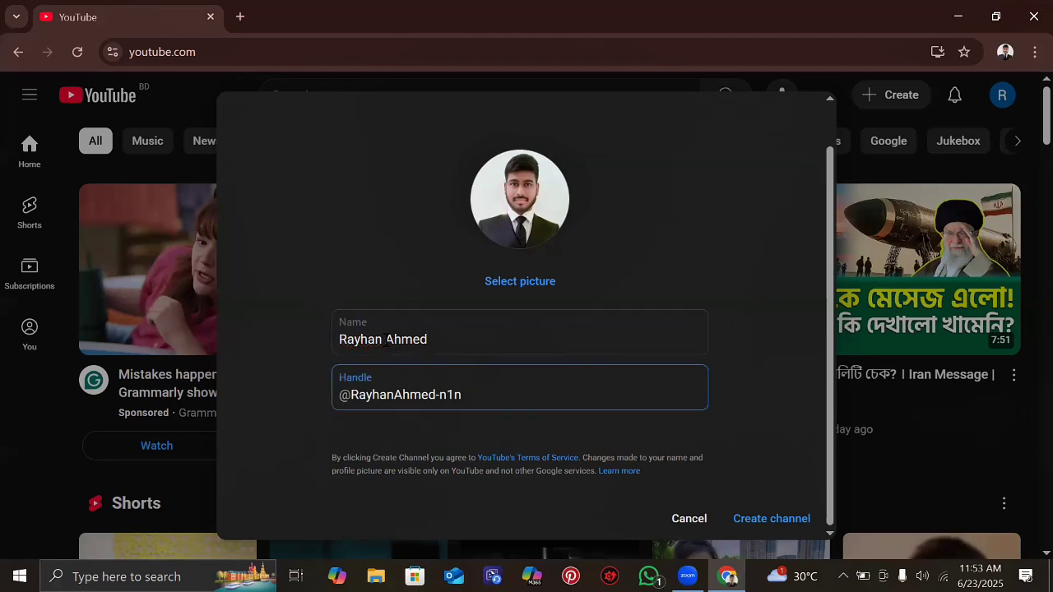
left_click(440, 338)
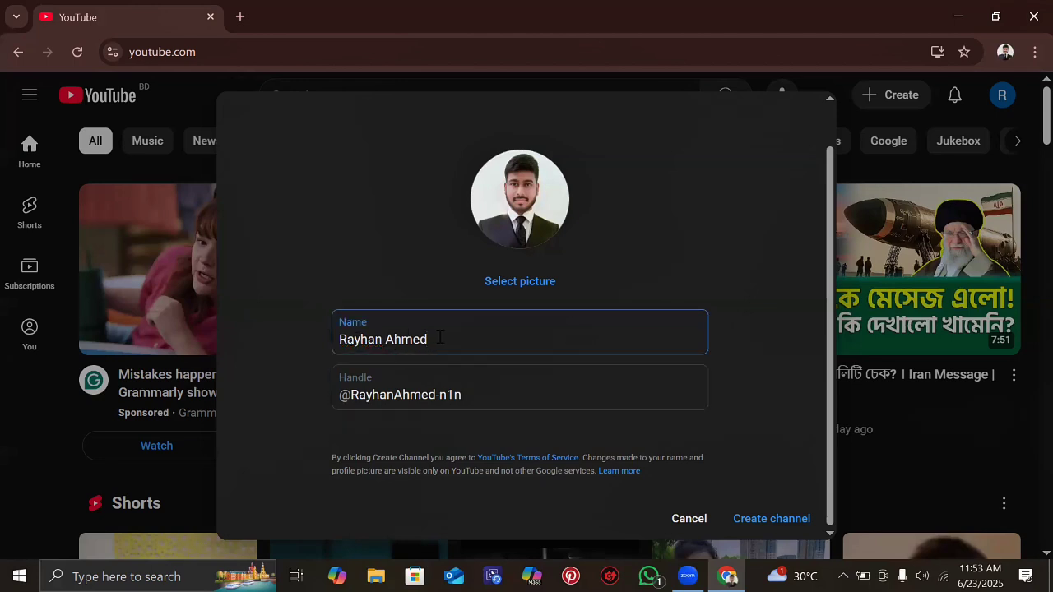
key("Left")
key("Left")
key("Left")
key("Left")
key("Left")
key("Left")
key("Left")
key("Left")
key("Left")
key("Left")
key("Right")
key("Right")
key("Right")
key("Right")
key("Right")
key("Right")
key("Right")
key("Left")
key("Left")
key("Left")
key("Left")
key("Right")
key("Right")
key("Right")
left_click(485, 400)
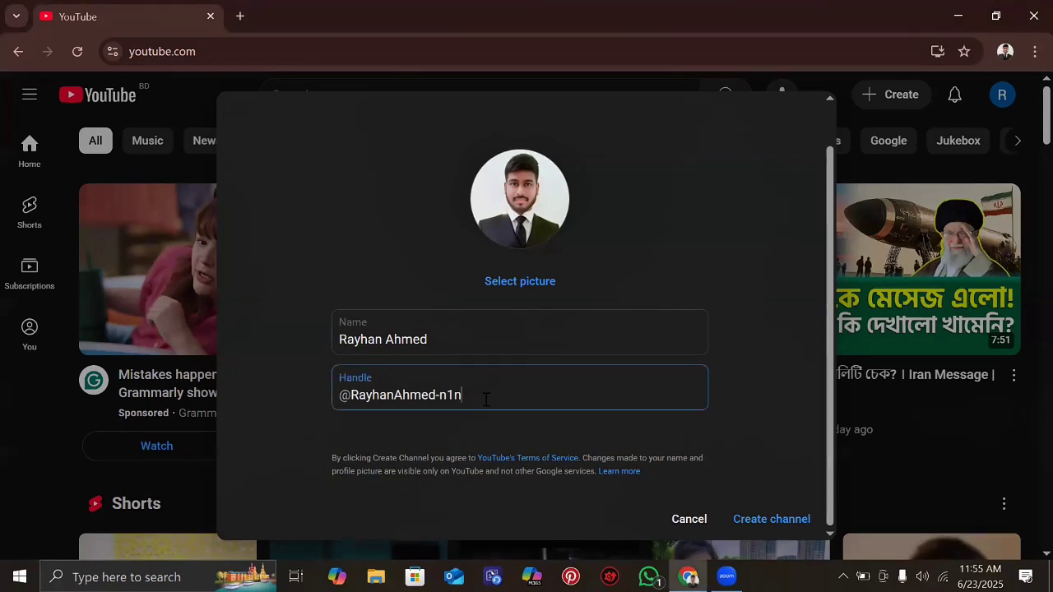
left_click(440, 339)
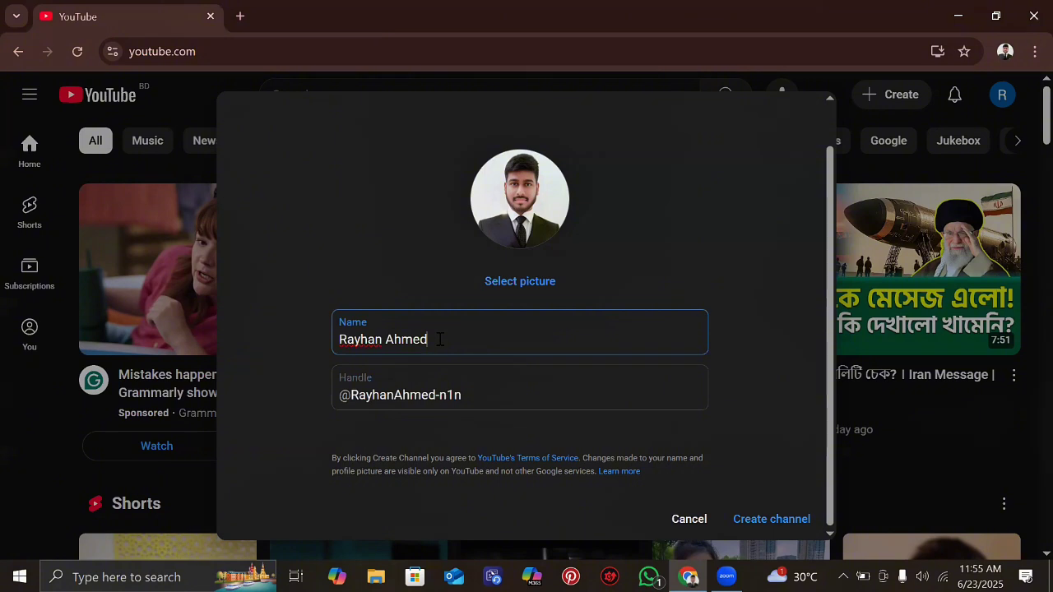
left_click(468, 396)
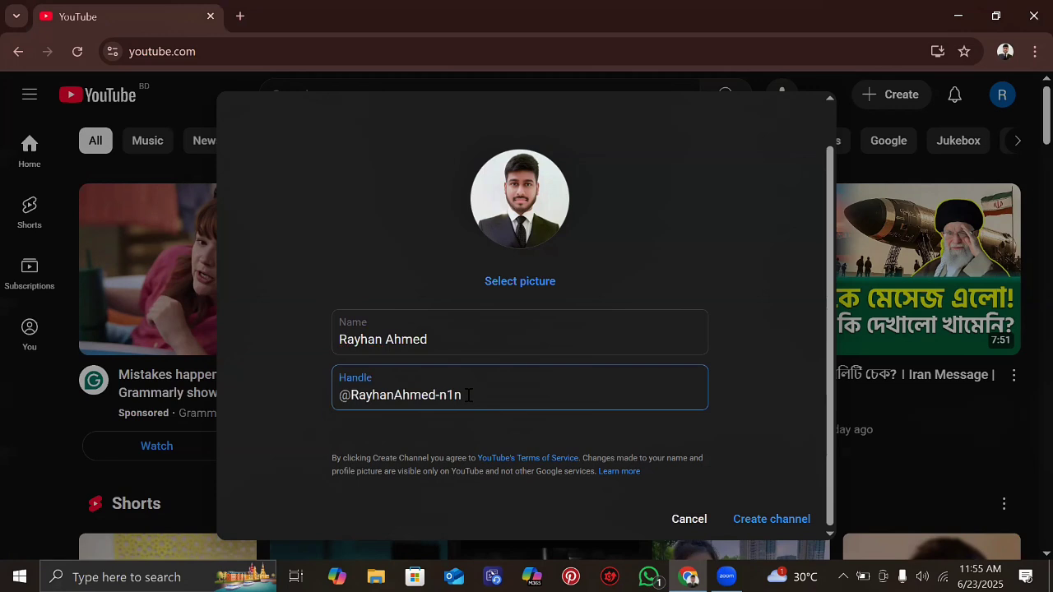
left_click(444, 335)
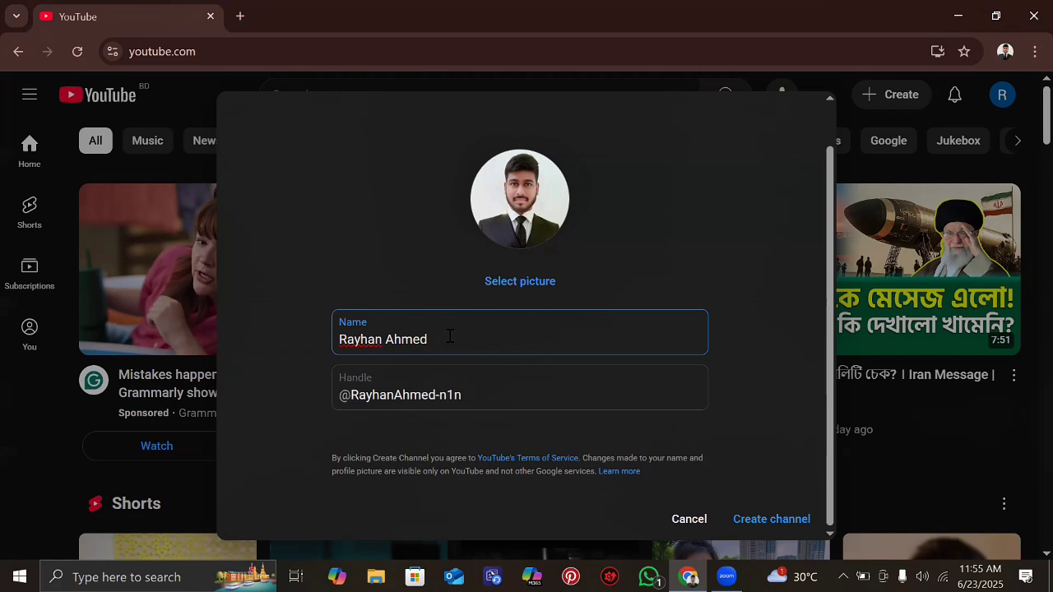
left_click(474, 394)
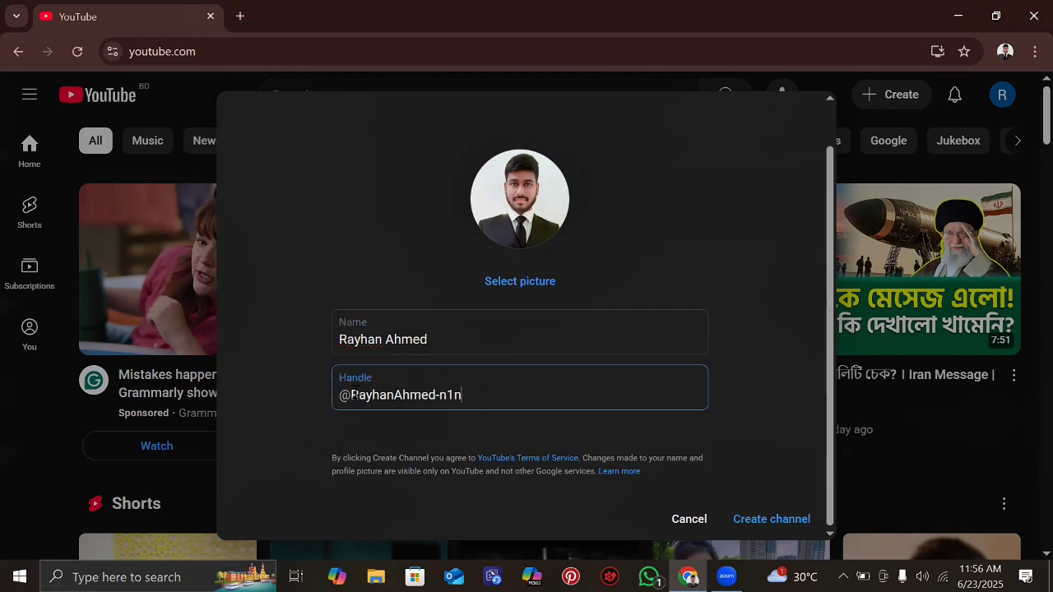
left_click(443, 339)
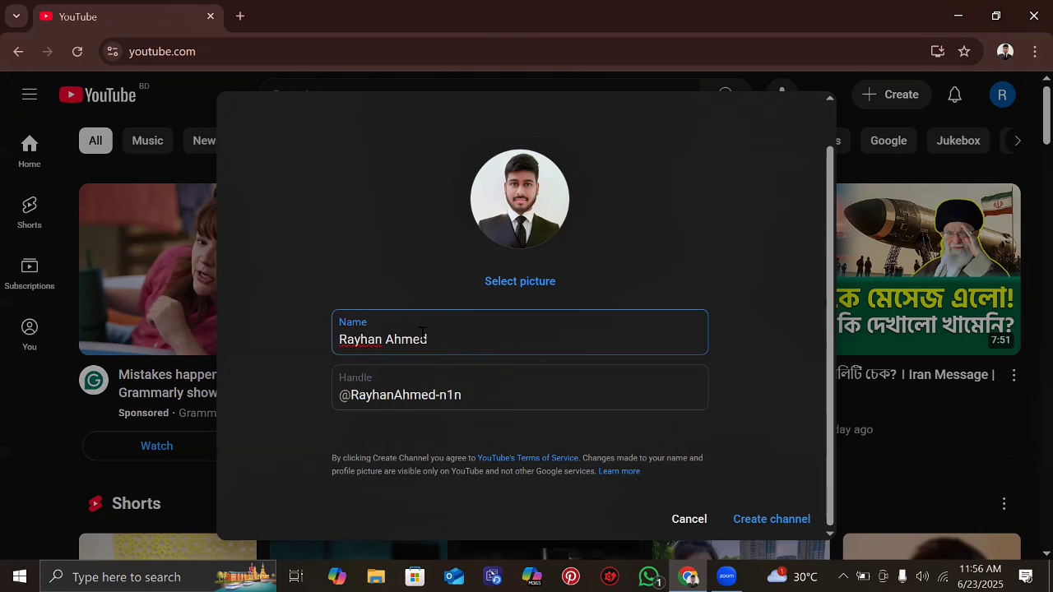
left_click(470, 395)
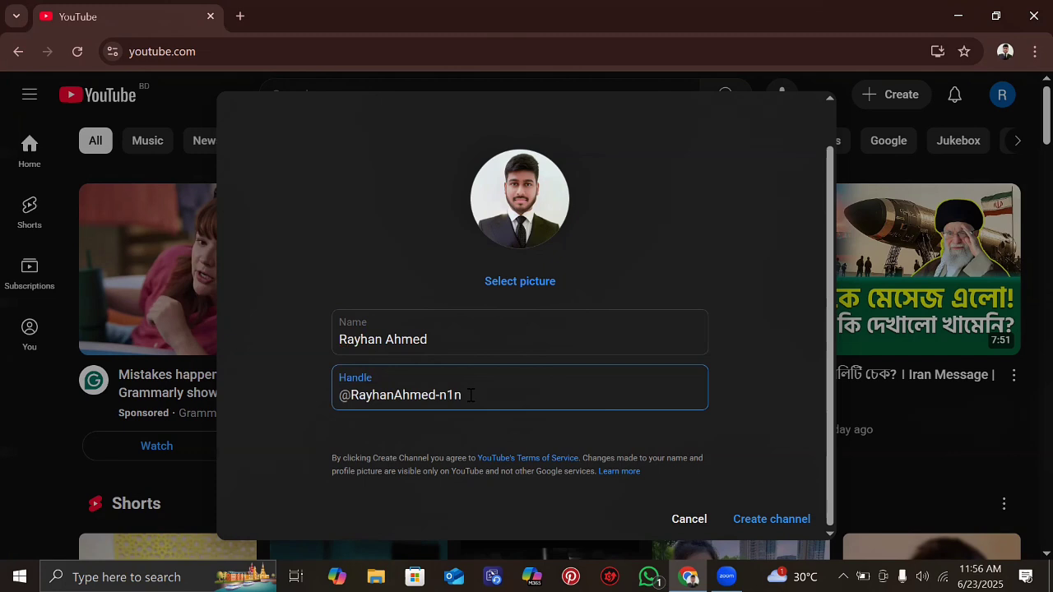
left_click(442, 338)
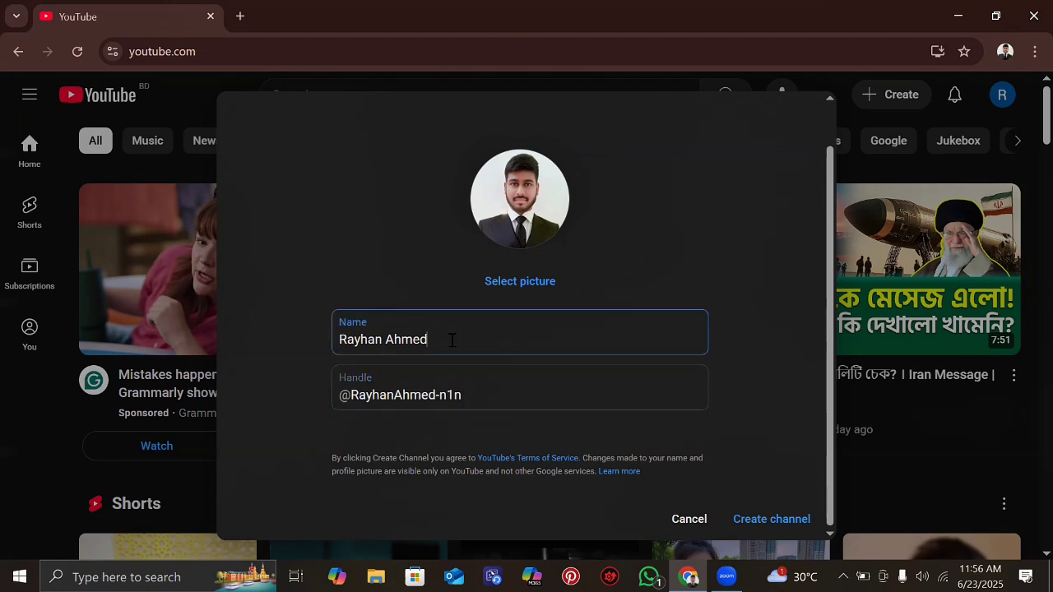
left_click(476, 394)
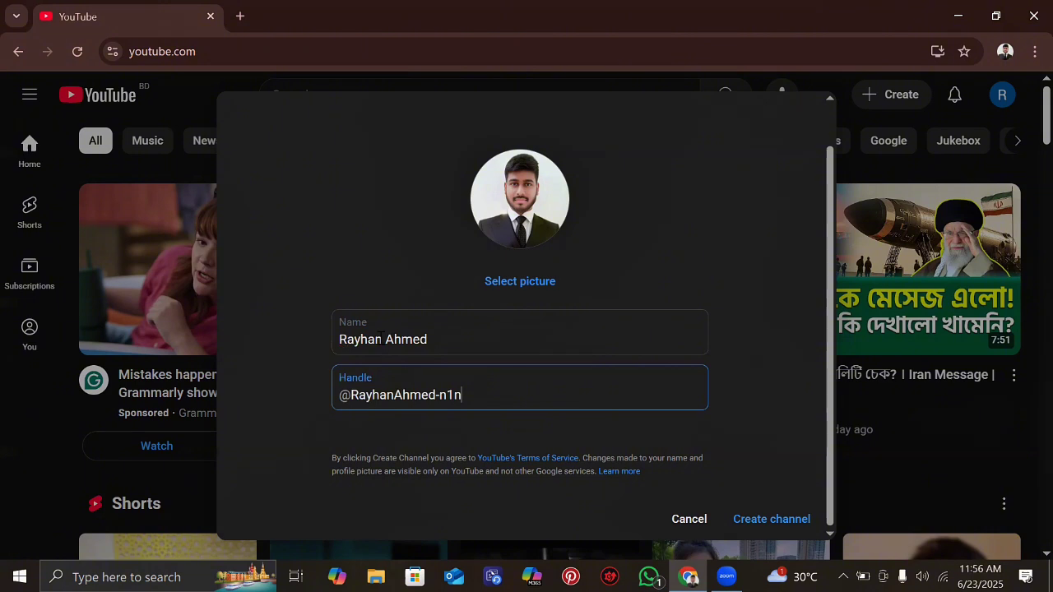
left_click(368, 333)
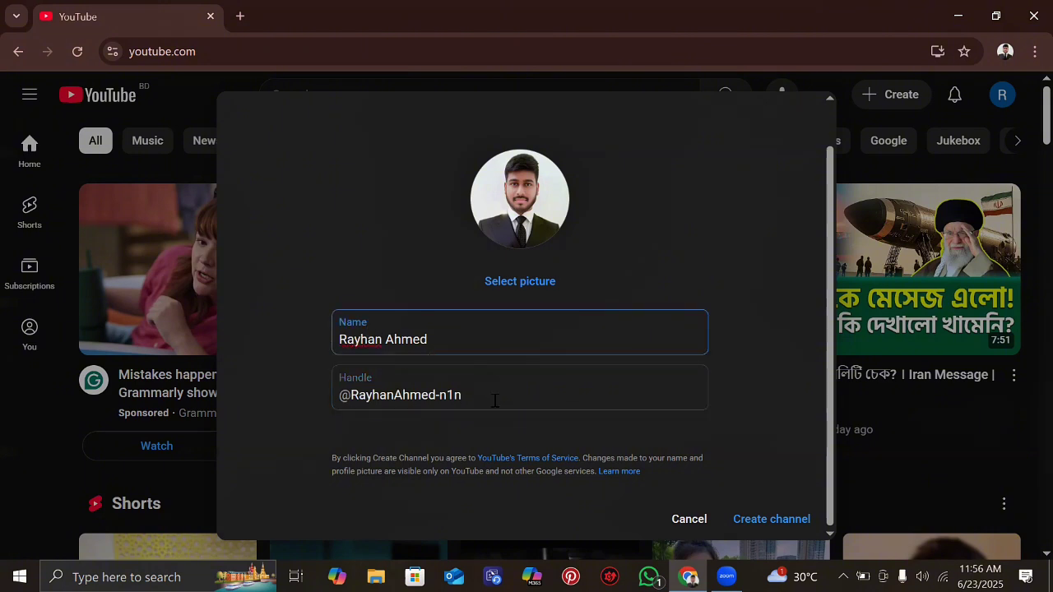
key("Tab")
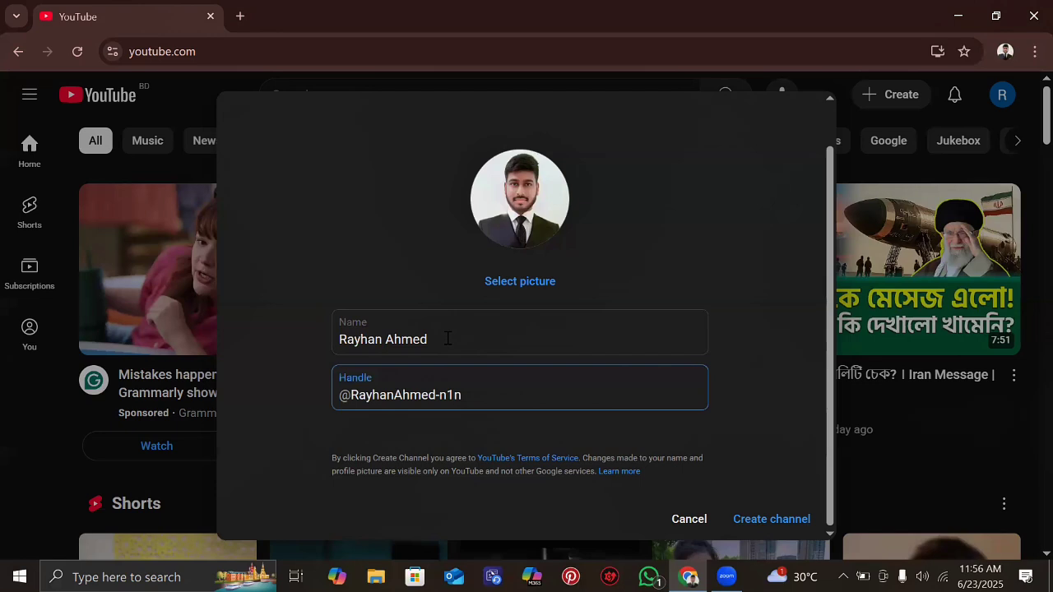
left_click(447, 339)
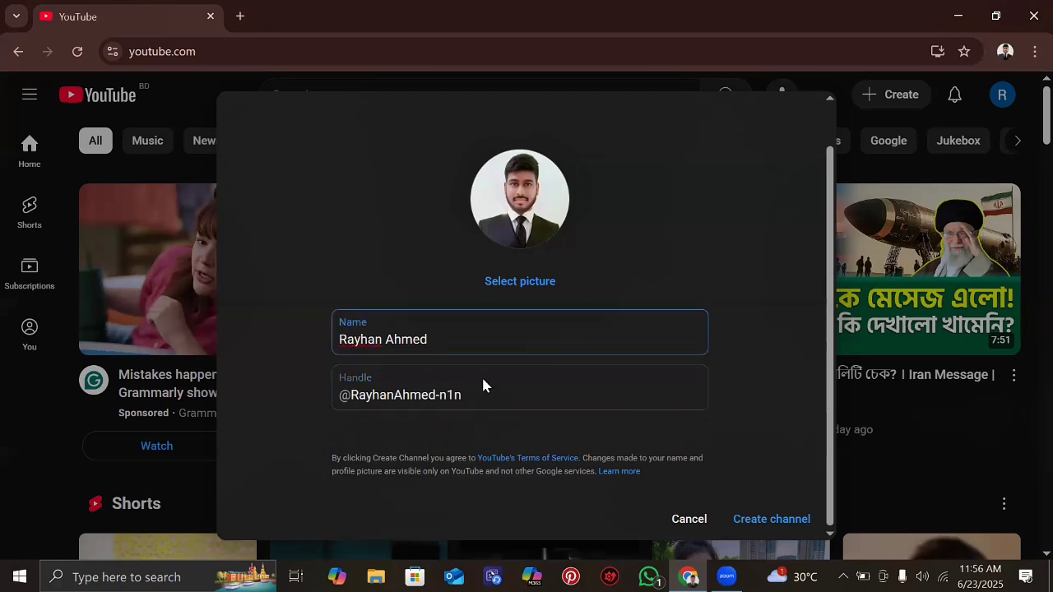
left_click(465, 372)
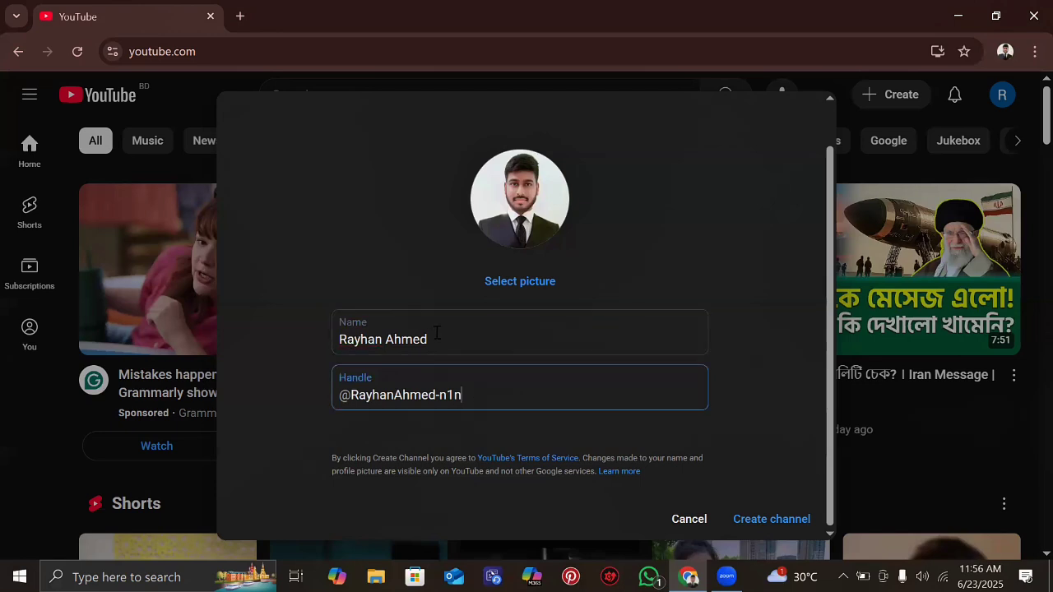
left_click(363, 335)
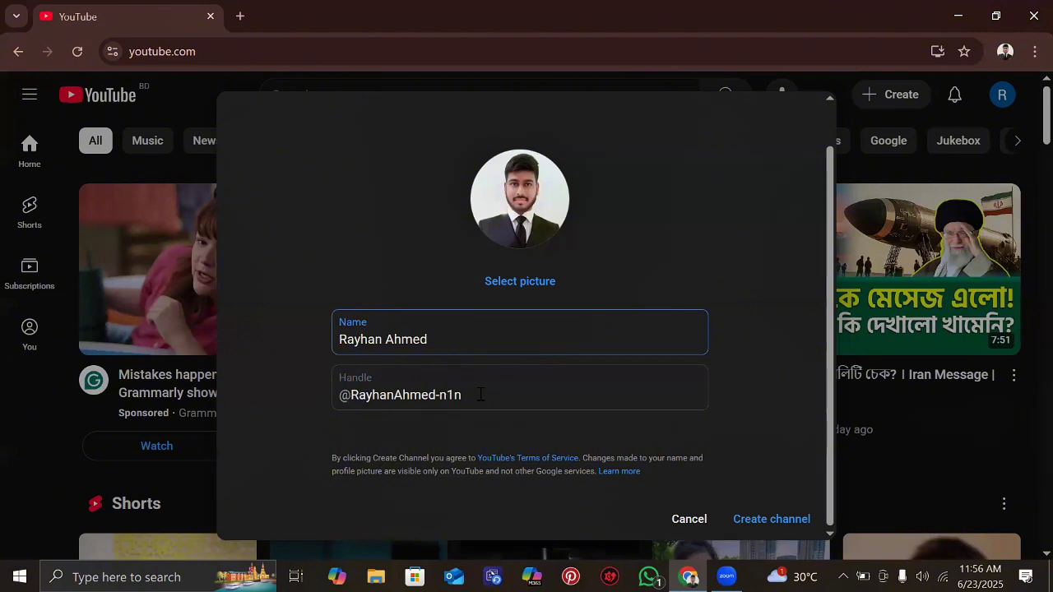
key("Tab")
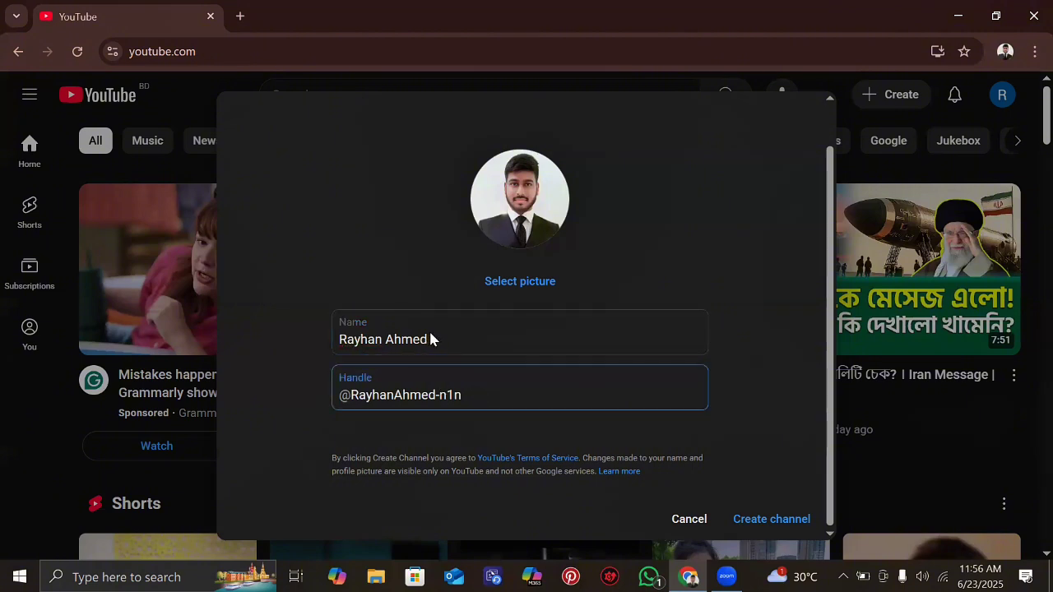
left_click(429, 338)
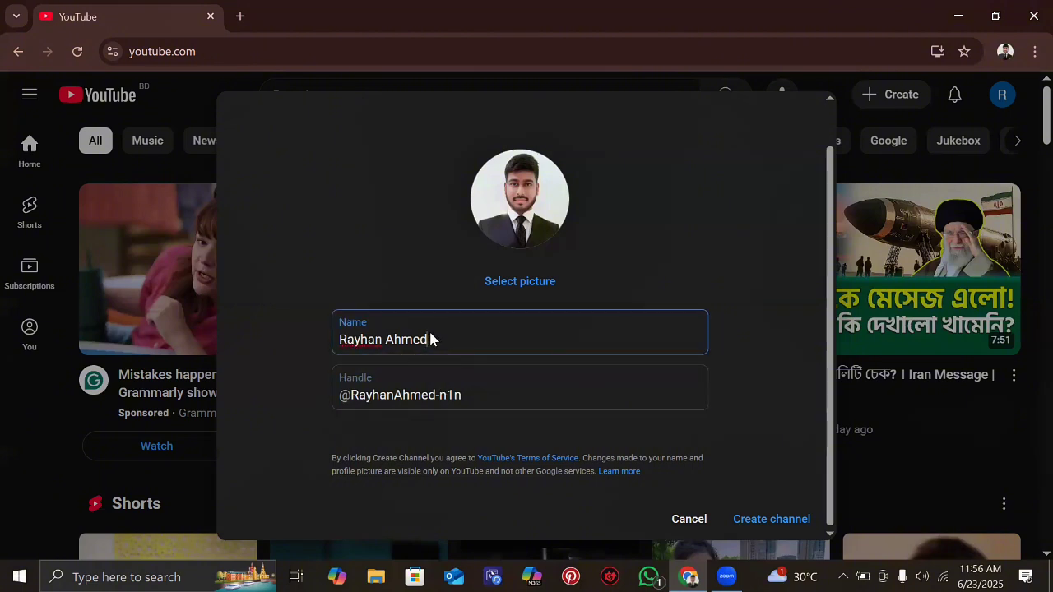
left_click(476, 389)
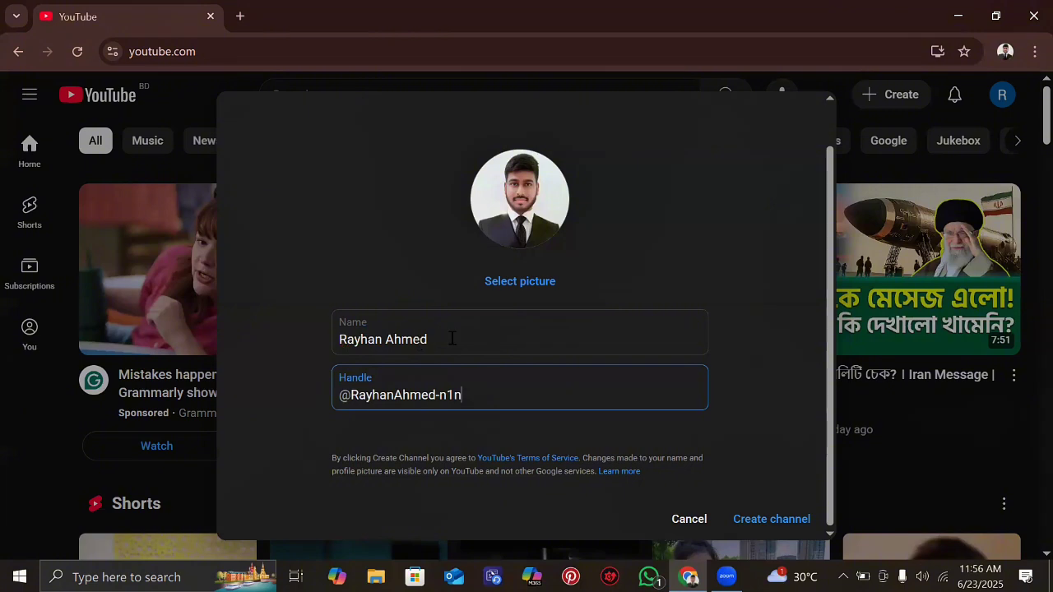
left_click(452, 338)
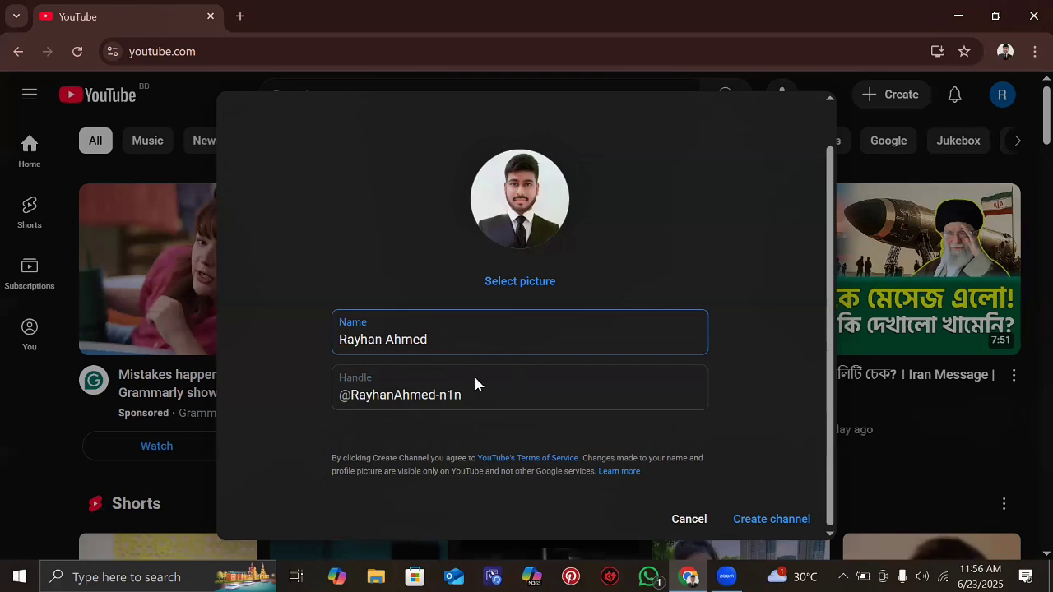
left_click(476, 385)
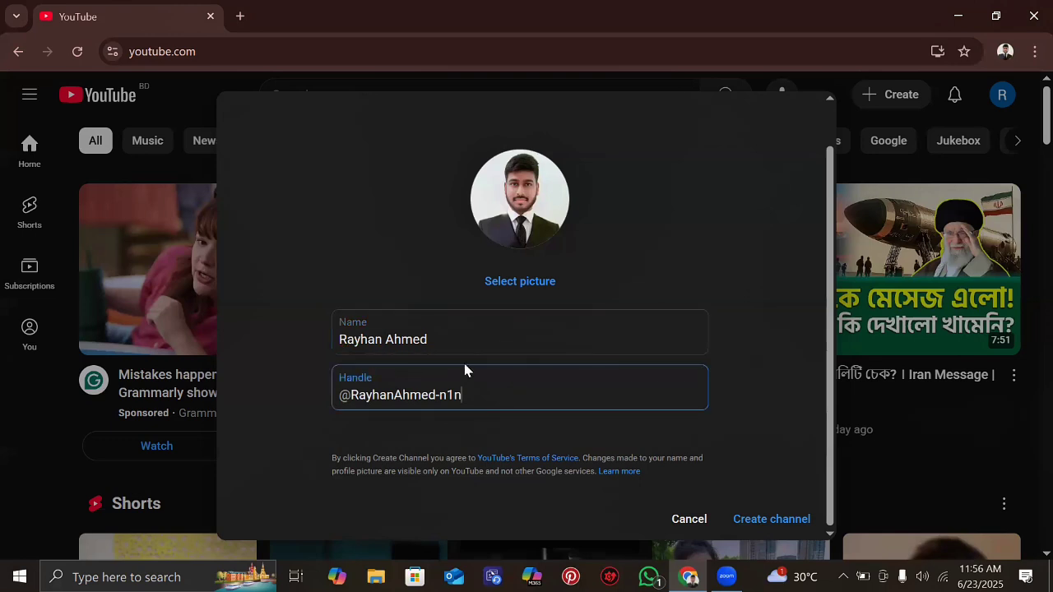
left_click(404, 338)
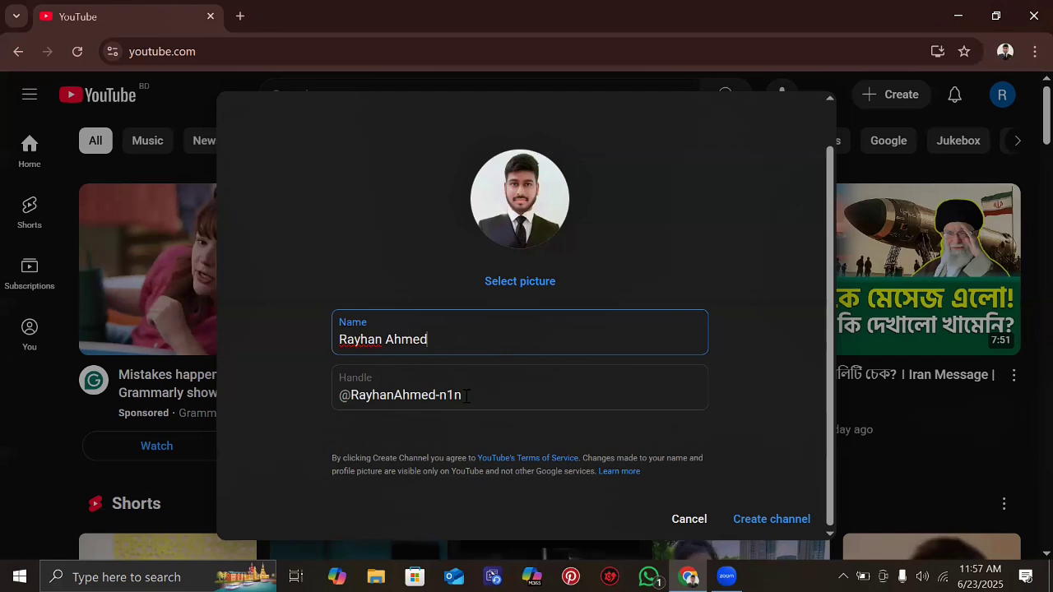
key("Tab")
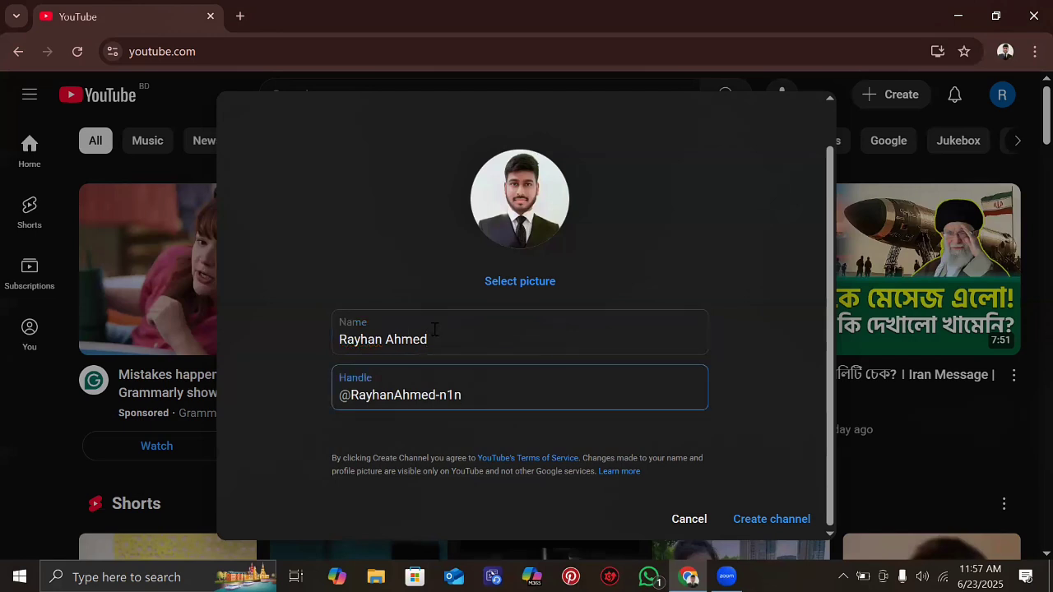
left_click(434, 330)
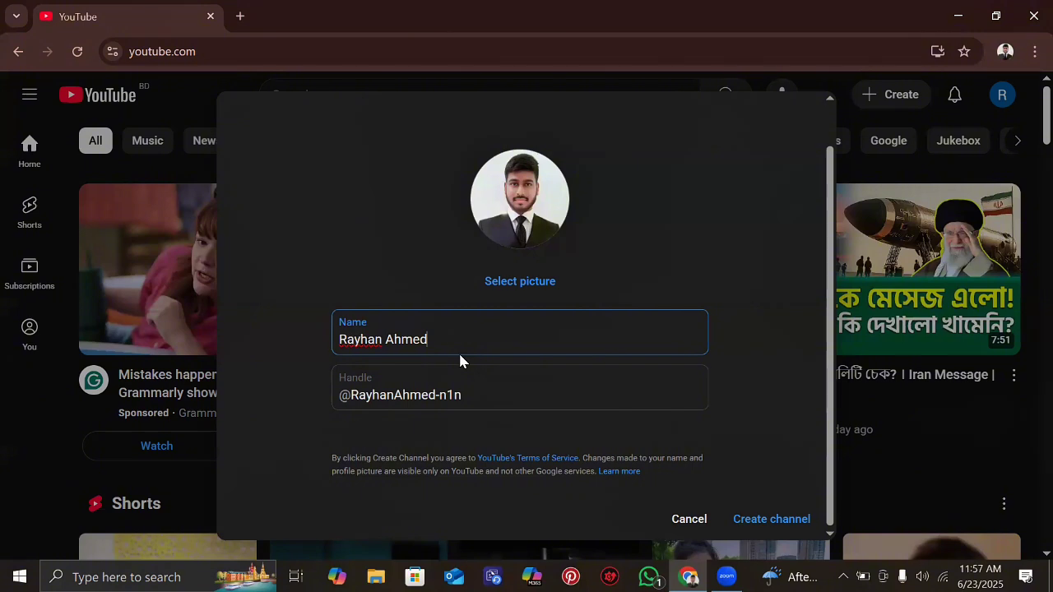
- In a new tab, dismiss the ad privacy notice and search Google for 'social blade'
left_click(238, 17)
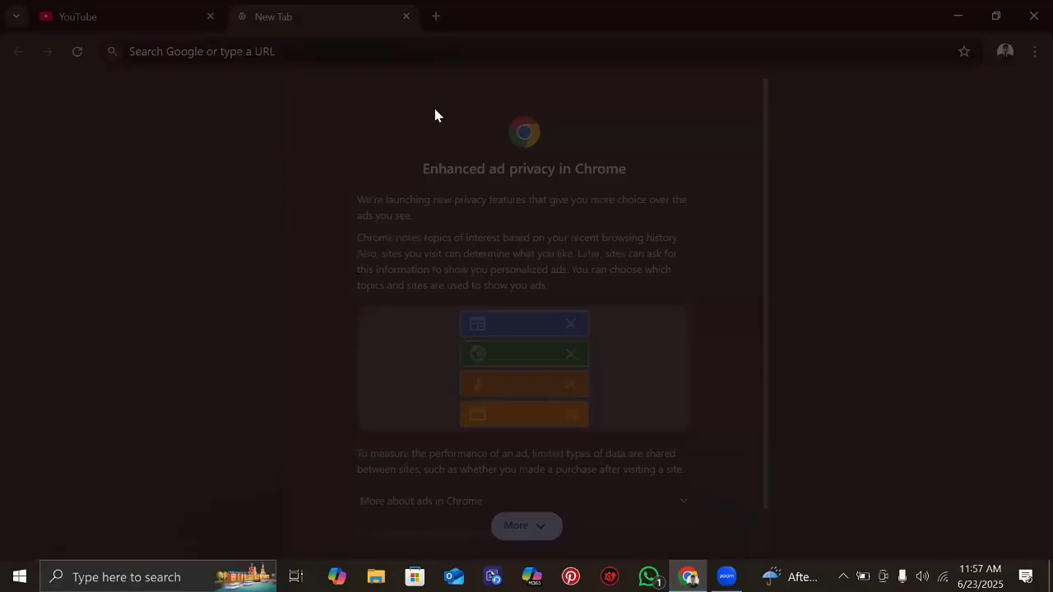
scroll(527, 315, "down", 2)
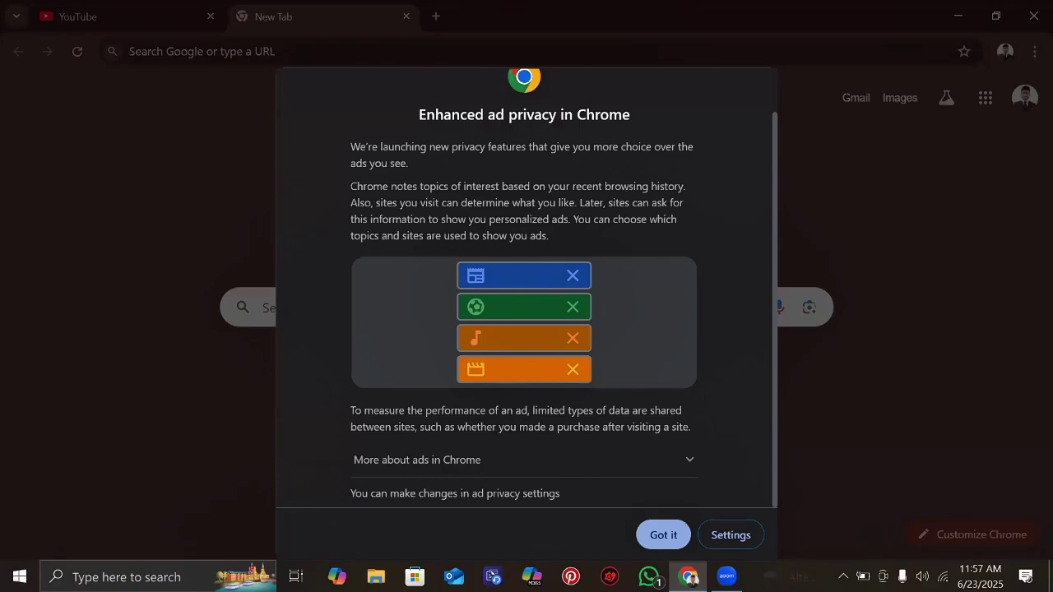
left_click(663, 535)
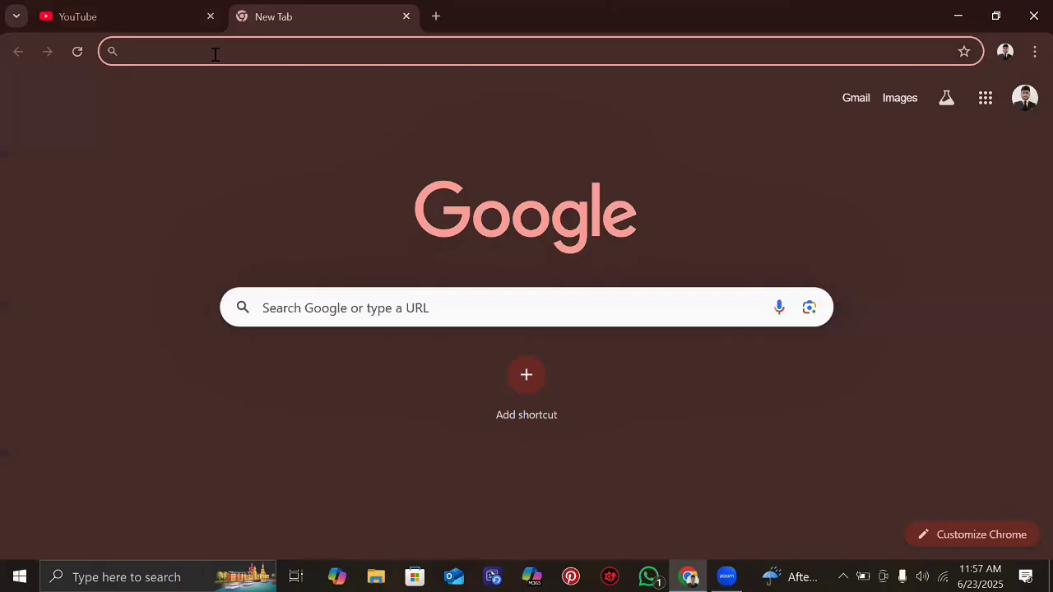
left_click(215, 54)
type("s")
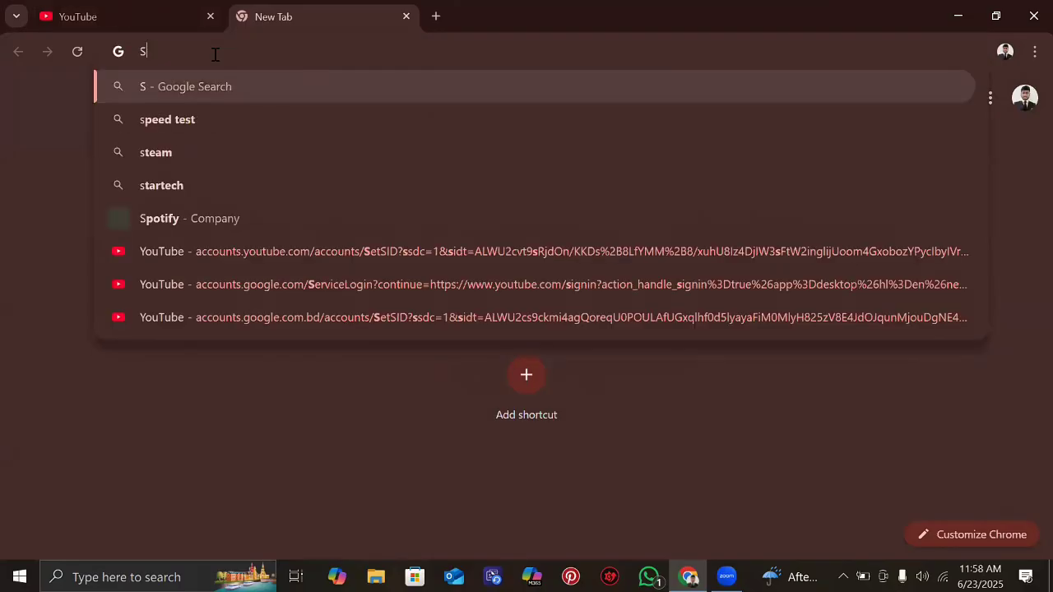
type("ocial")
key("BackSpace")
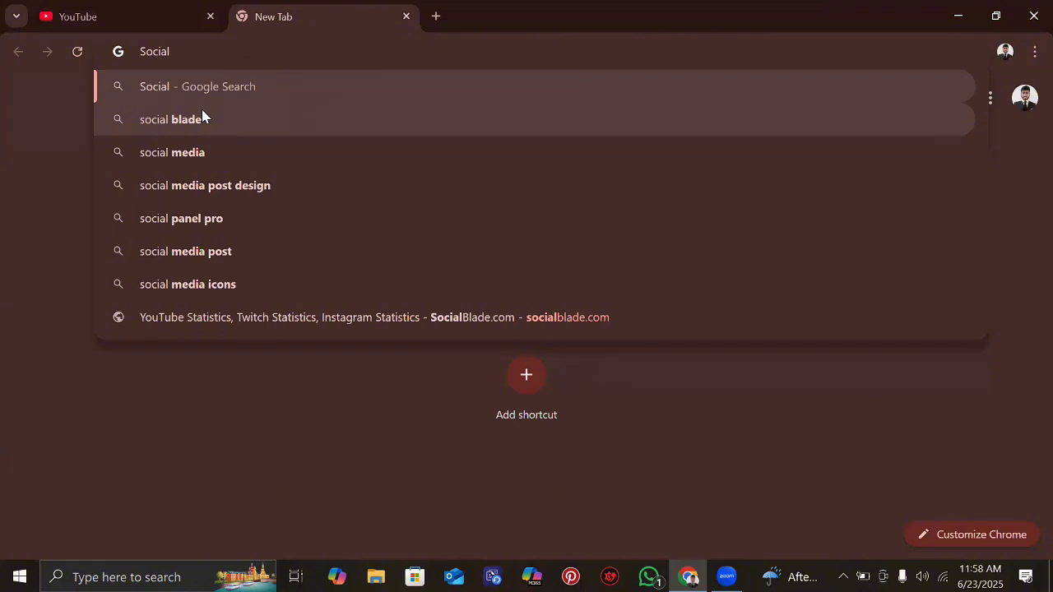
left_click(203, 117)
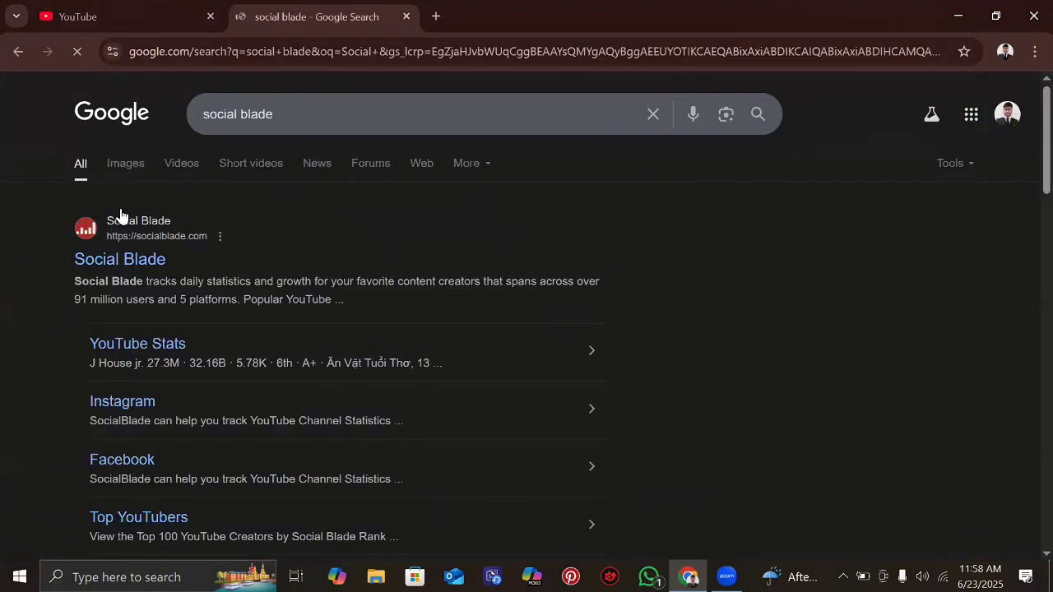
scroll(119, 216, "down", 1)
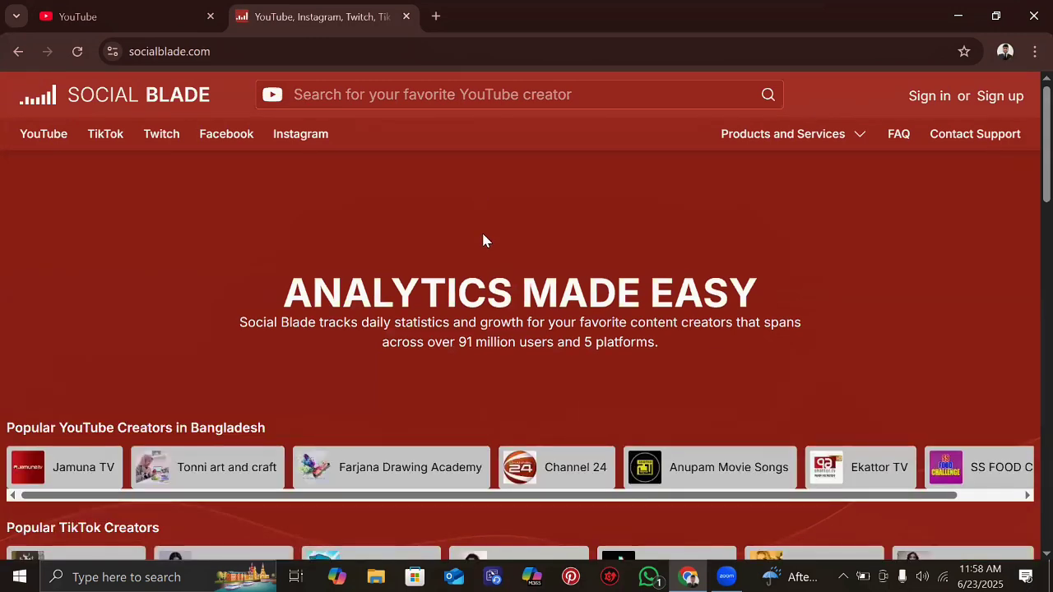
- Browse the Social Blade homepage, then open its YouTube creator search bar
scroll(484, 239, "down", 1)
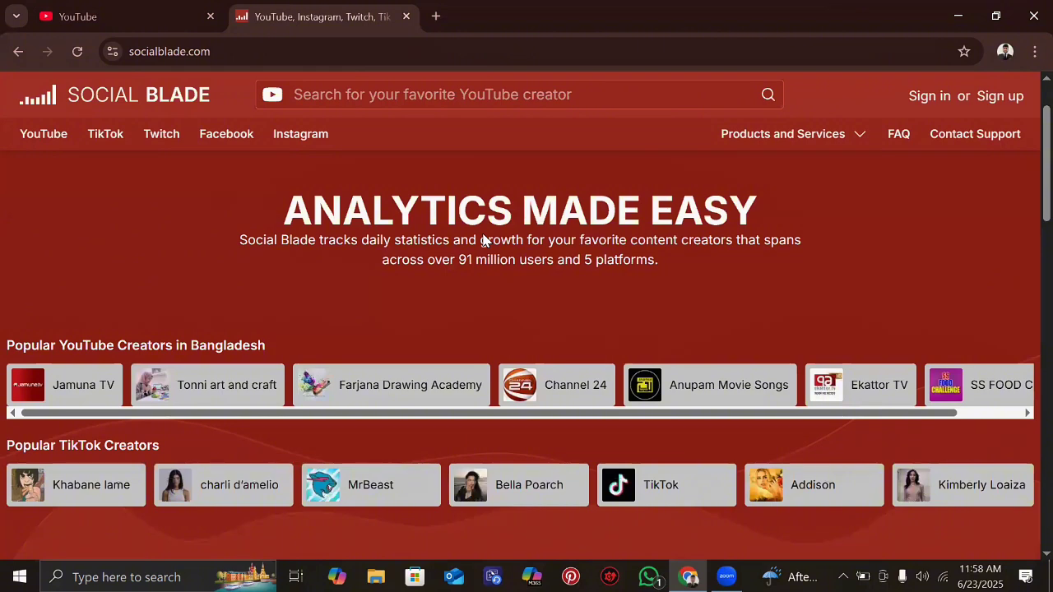
scroll(484, 240, "up", 1)
scroll(484, 239, "down", 2)
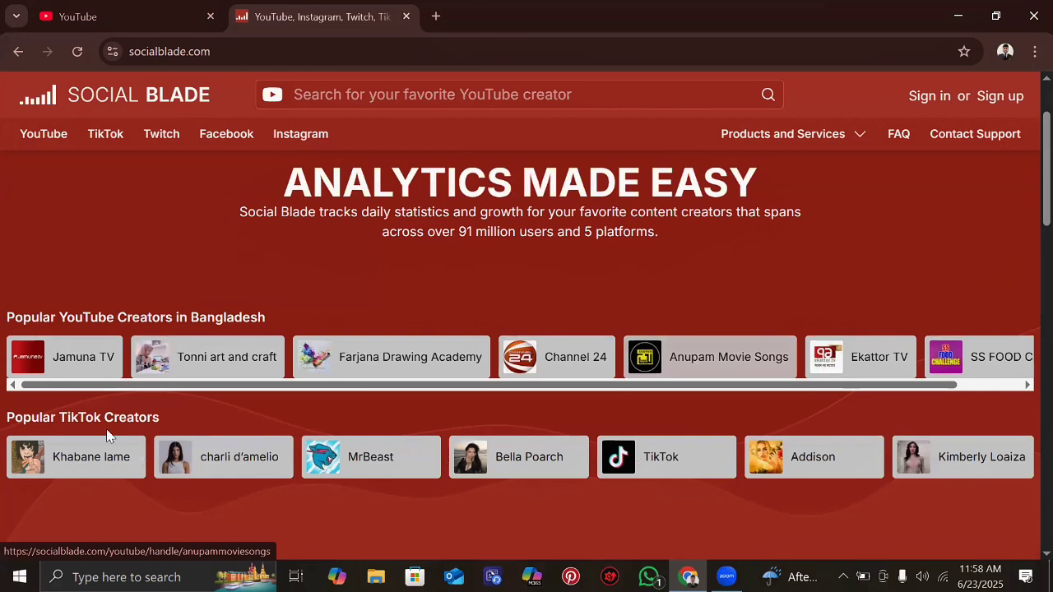
scroll(494, 412, "down", 1)
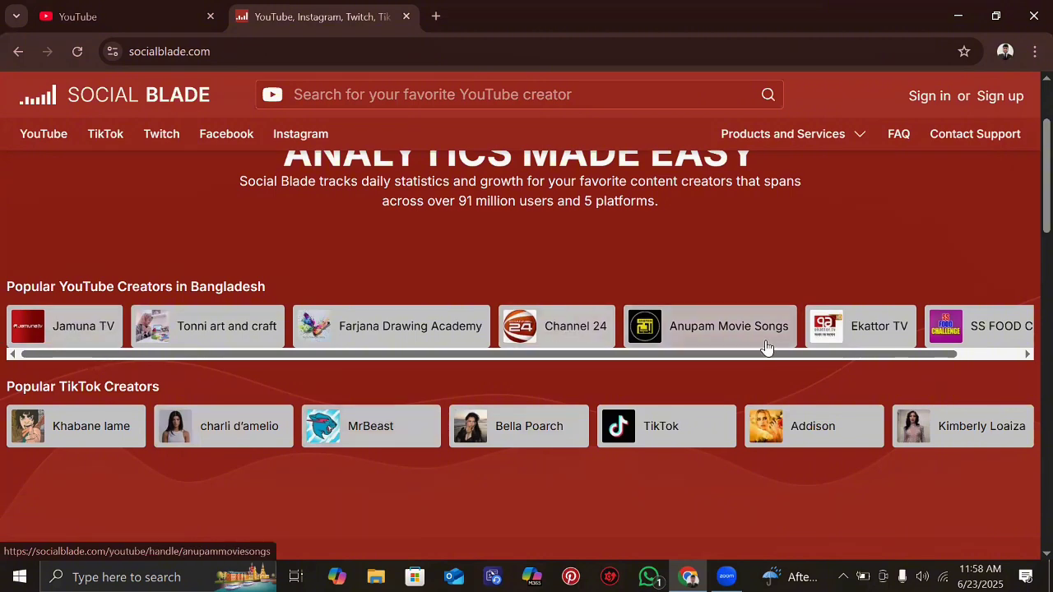
scroll(766, 347, "down", 3)
scroll(766, 347, "down", 2)
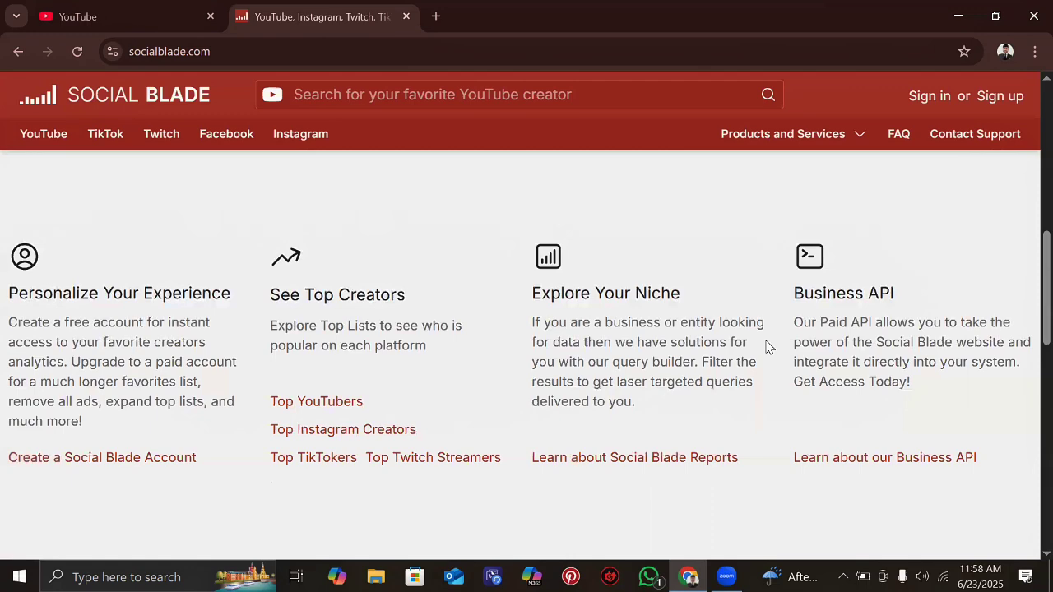
scroll(767, 347, "up", 6)
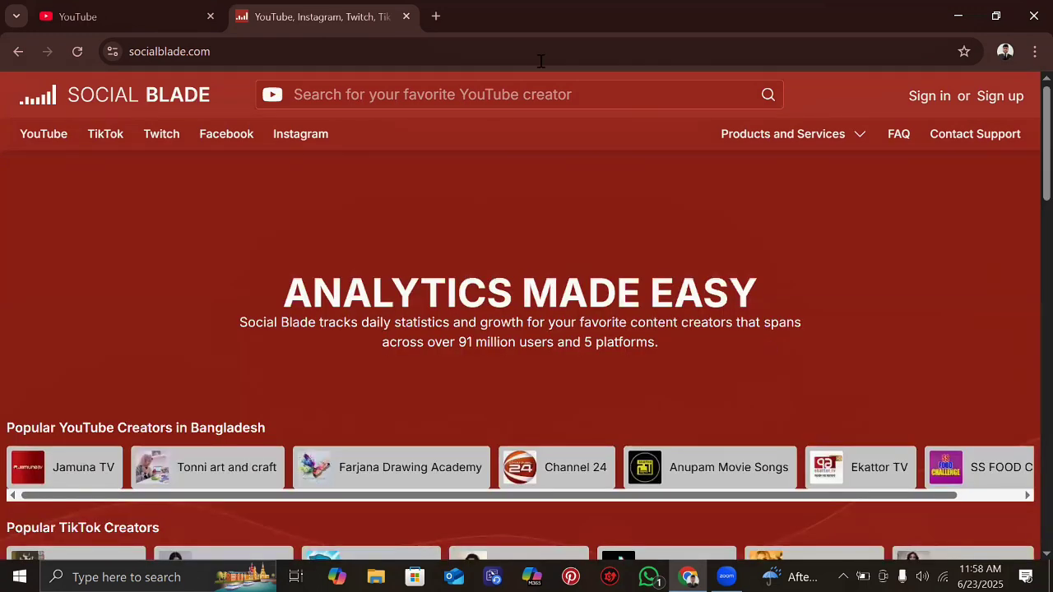
left_click(404, 95)
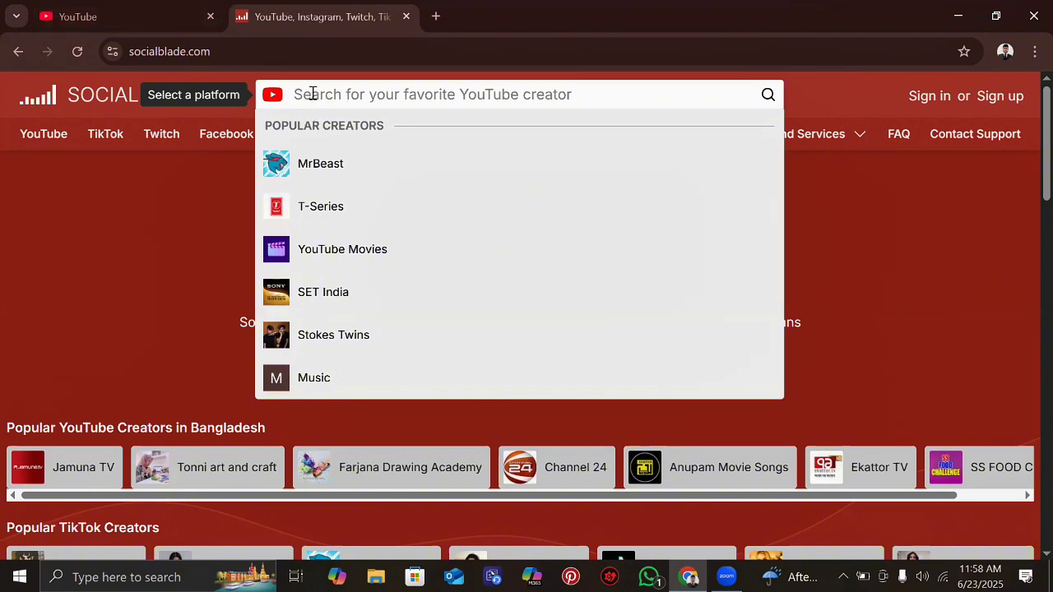
- Copy the default channel name from the YouTube dialog and show Social Blade results for it
left_click(85, 9)
left_click(437, 334)
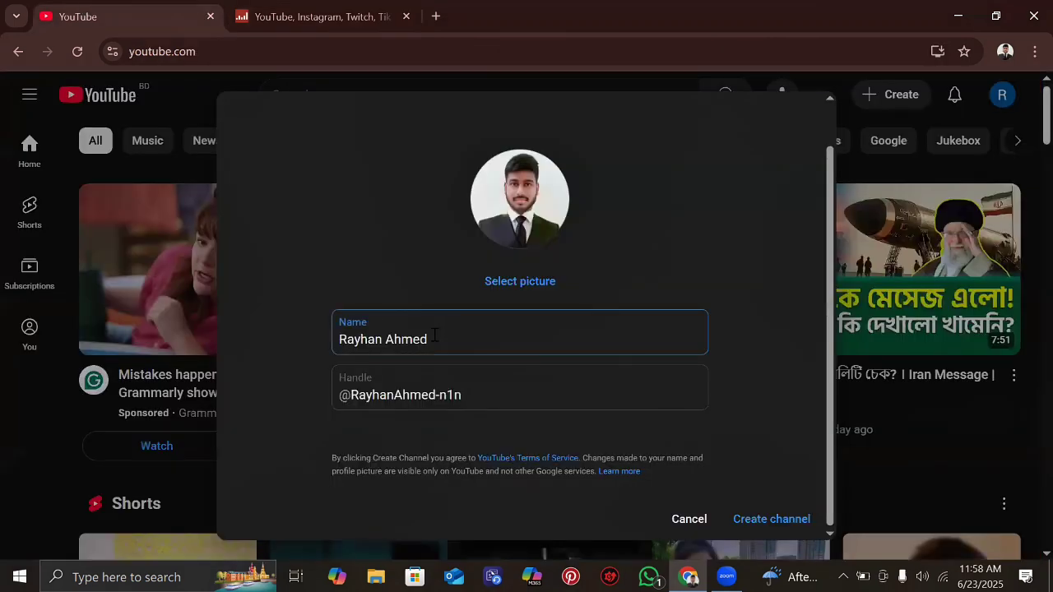
triple_click(336, 340)
key("ctrl+c")
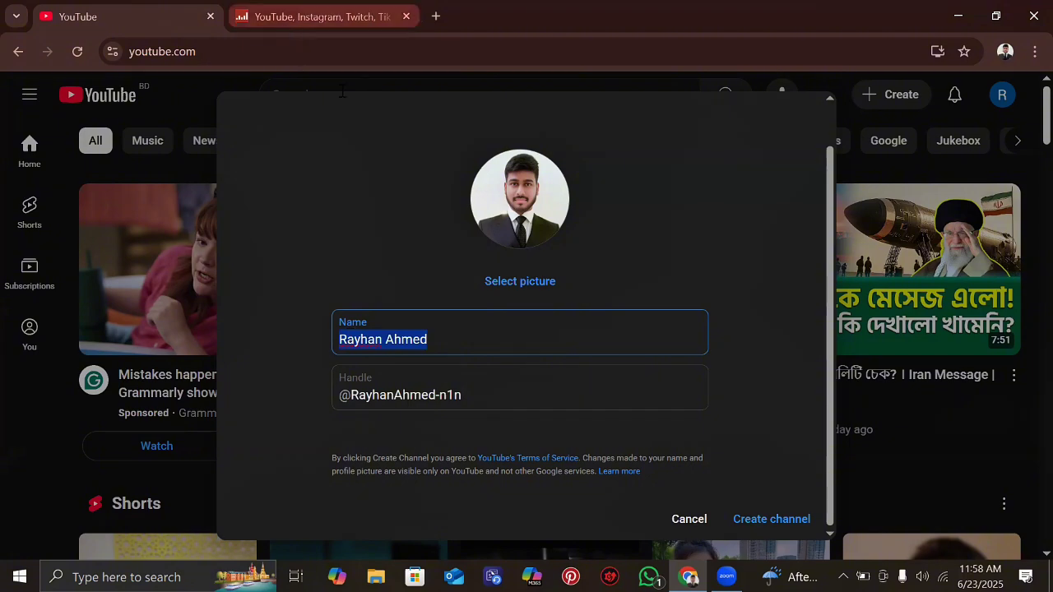
left_click(313, 16)
key("ctrl+v")
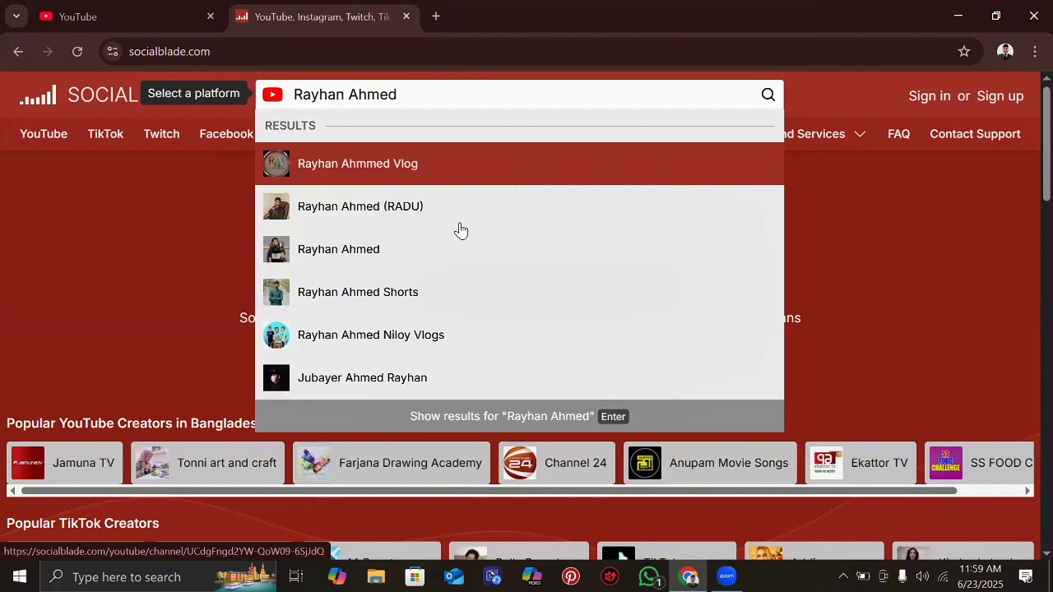
scroll(455, 232, "down", 1)
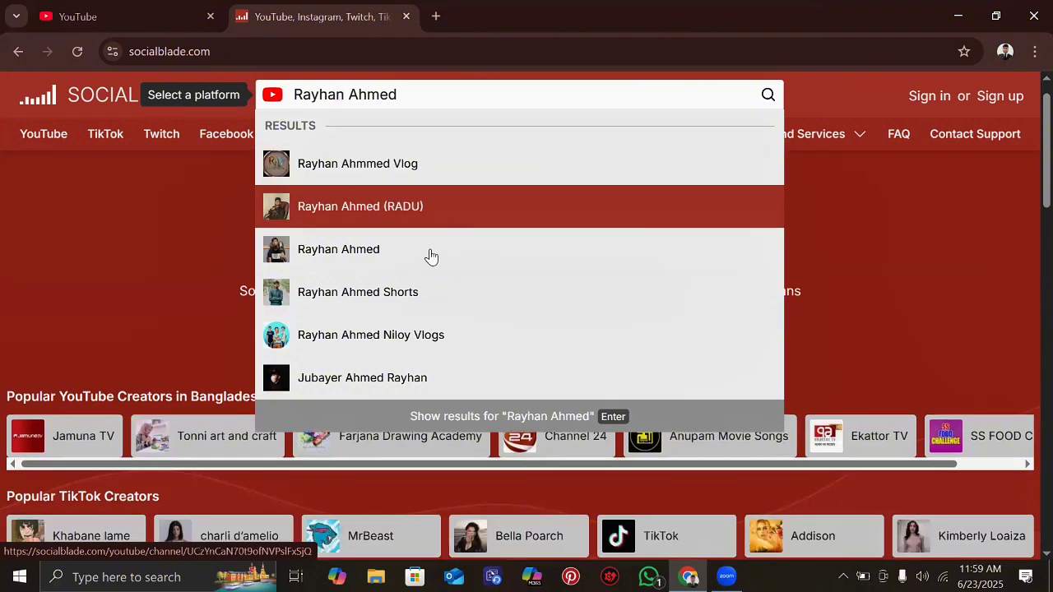
scroll(428, 288, "down", 1)
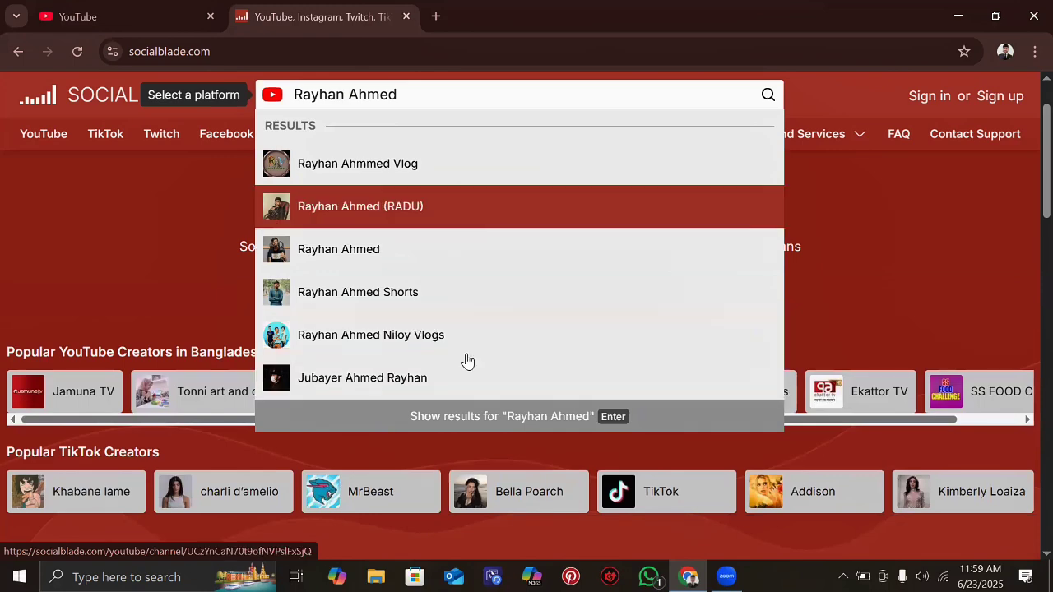
scroll(454, 411, "up", 1)
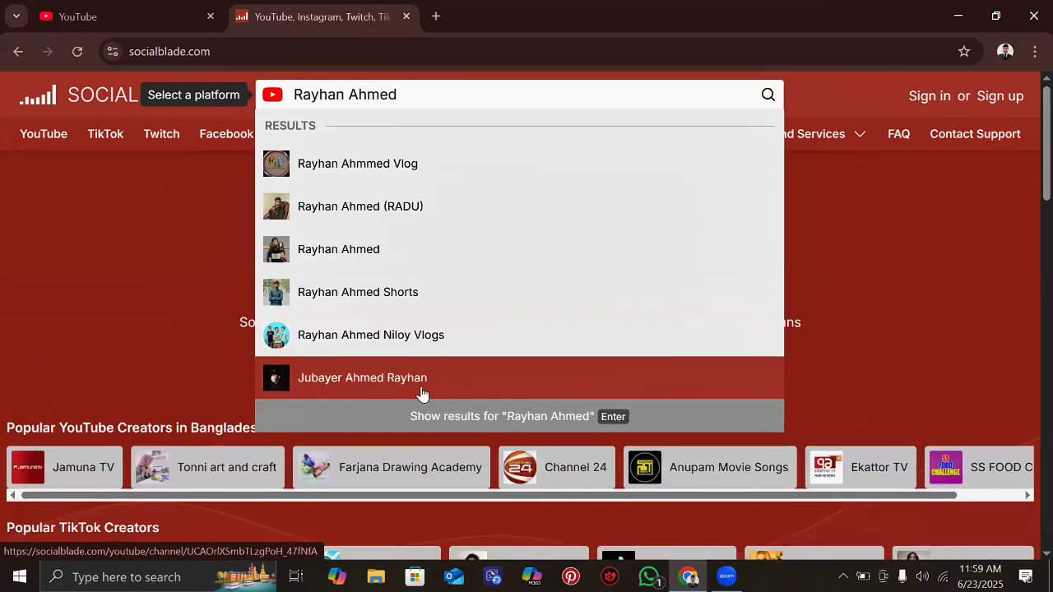
left_click(613, 418)
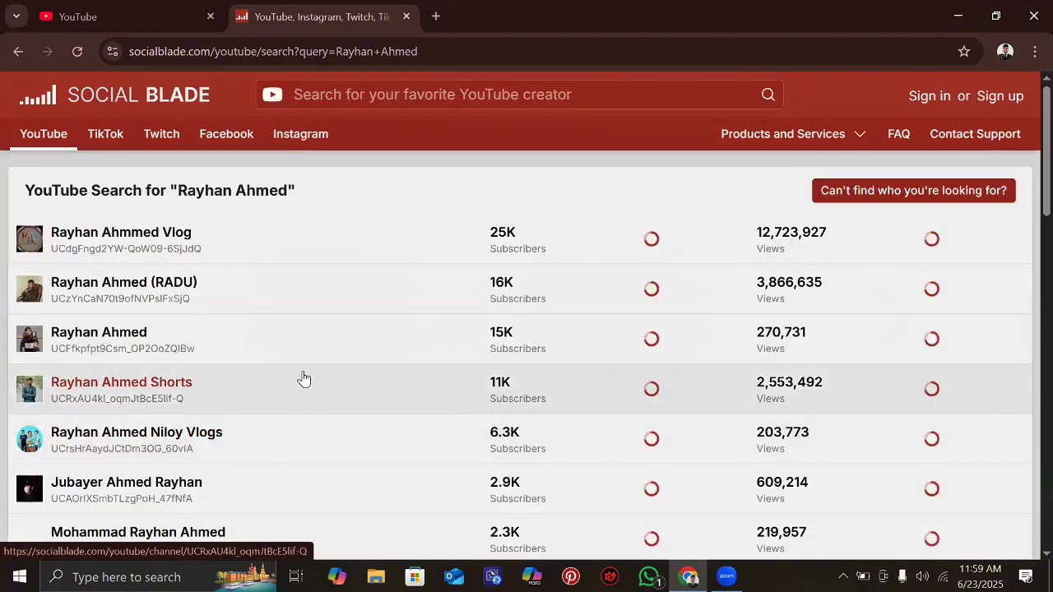
scroll(304, 379, "down", 6)
scroll(303, 379, "down", 4)
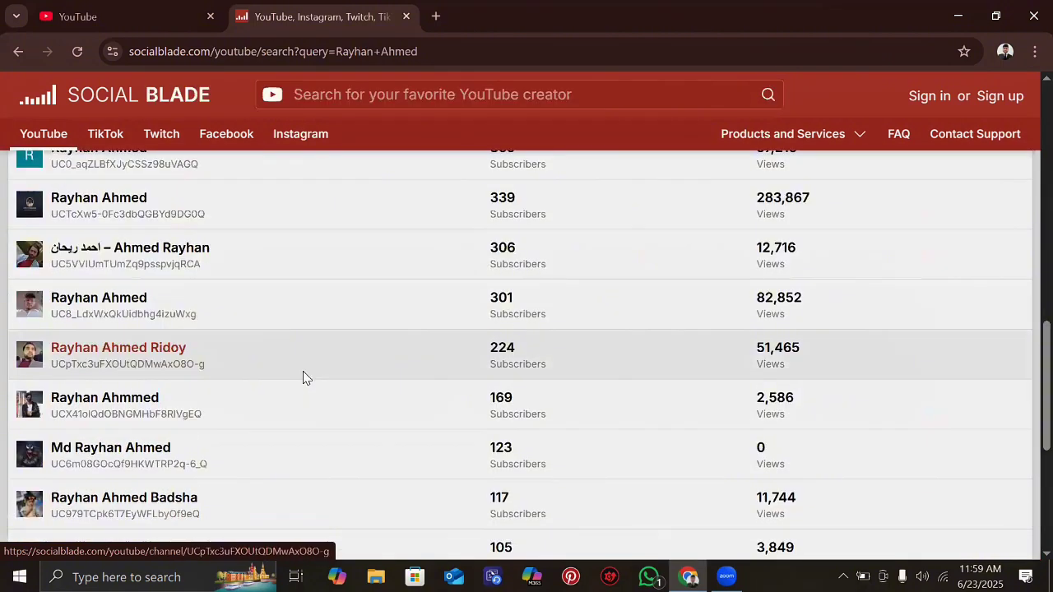
scroll(304, 379, "down", 5)
scroll(303, 379, "up", 8)
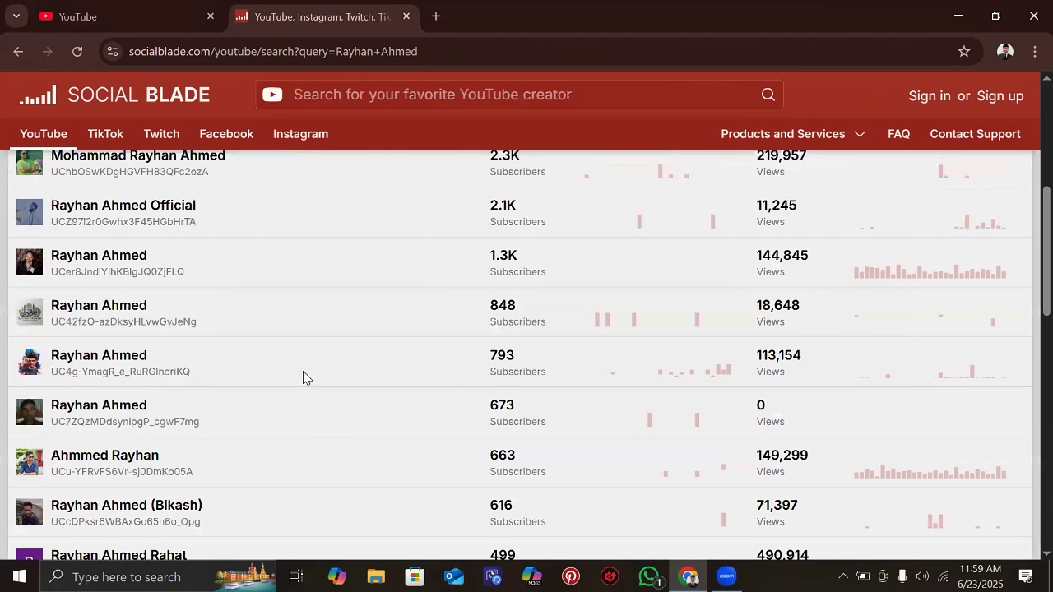
scroll(304, 379, "up", 1)
scroll(252, 306, "up", 4)
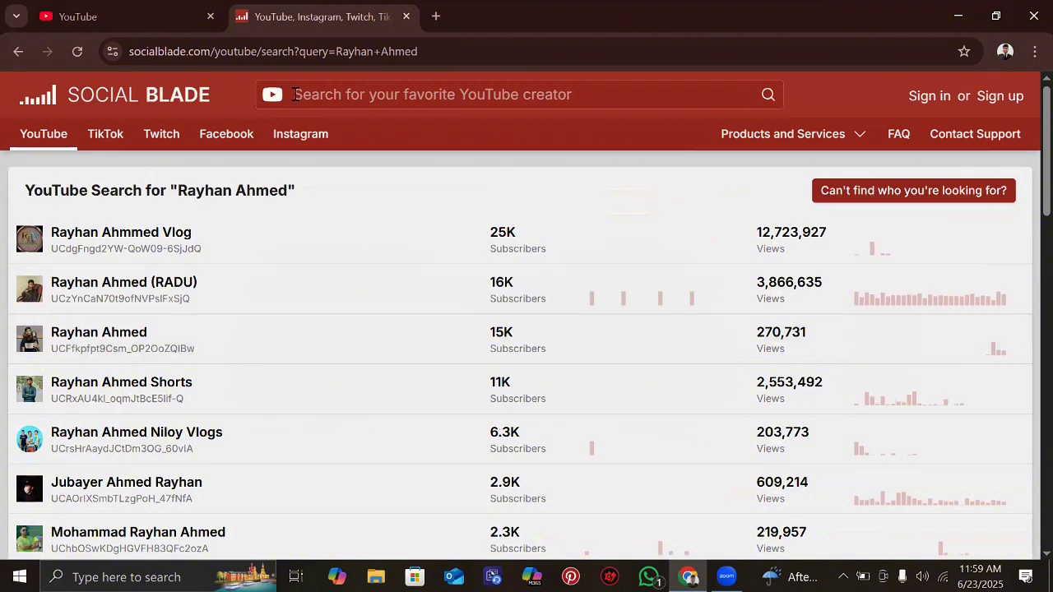
- Edit the channel name to read 'Freelancer Rahan' and copy it
left_click(126, 8)
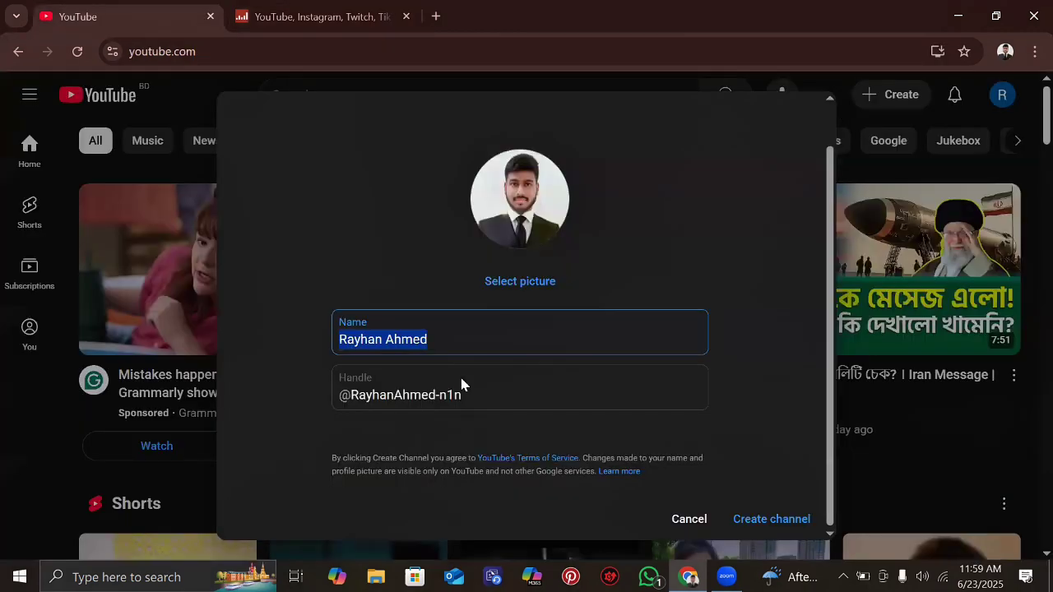
left_click(385, 338)
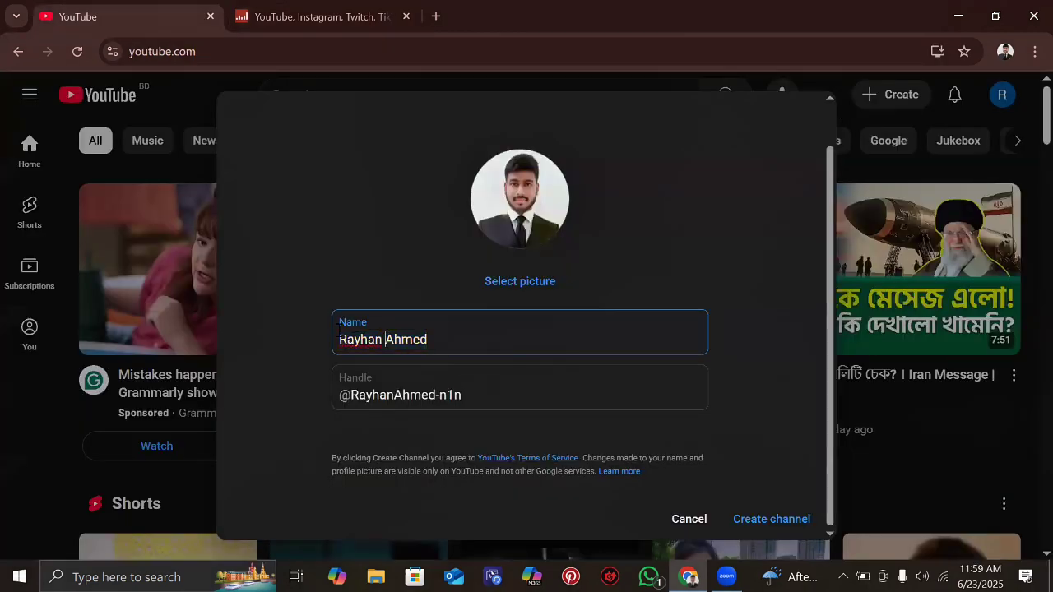
left_click(339, 338)
type("Fr")
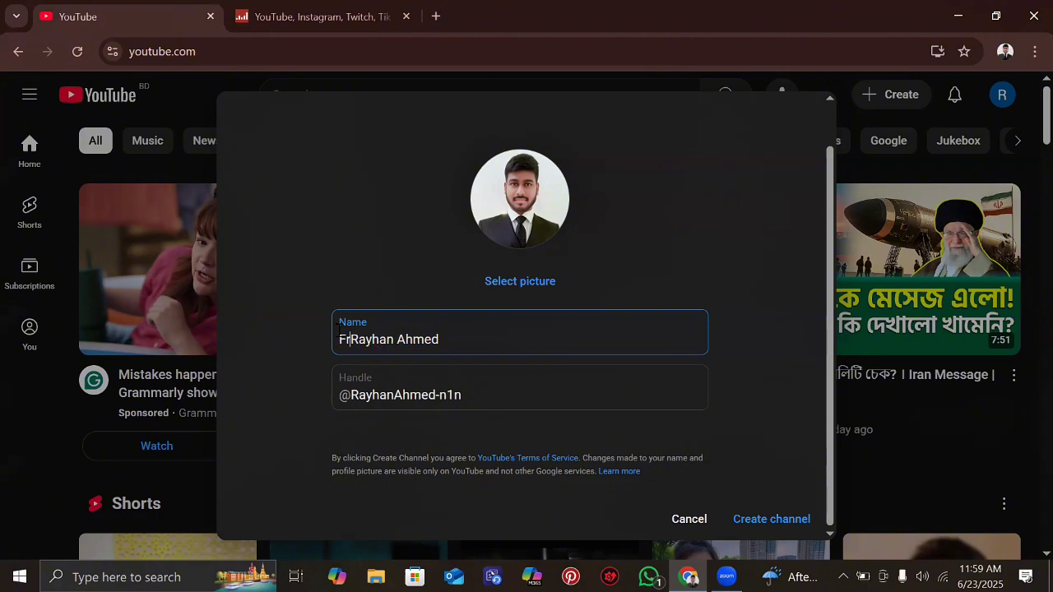
type("eel")
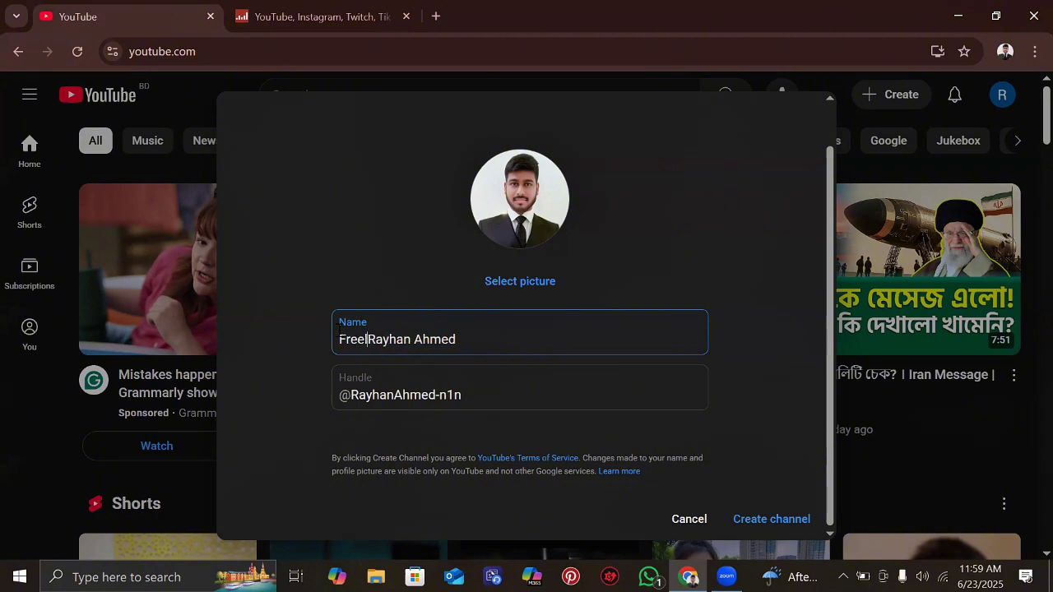
type("ancer")
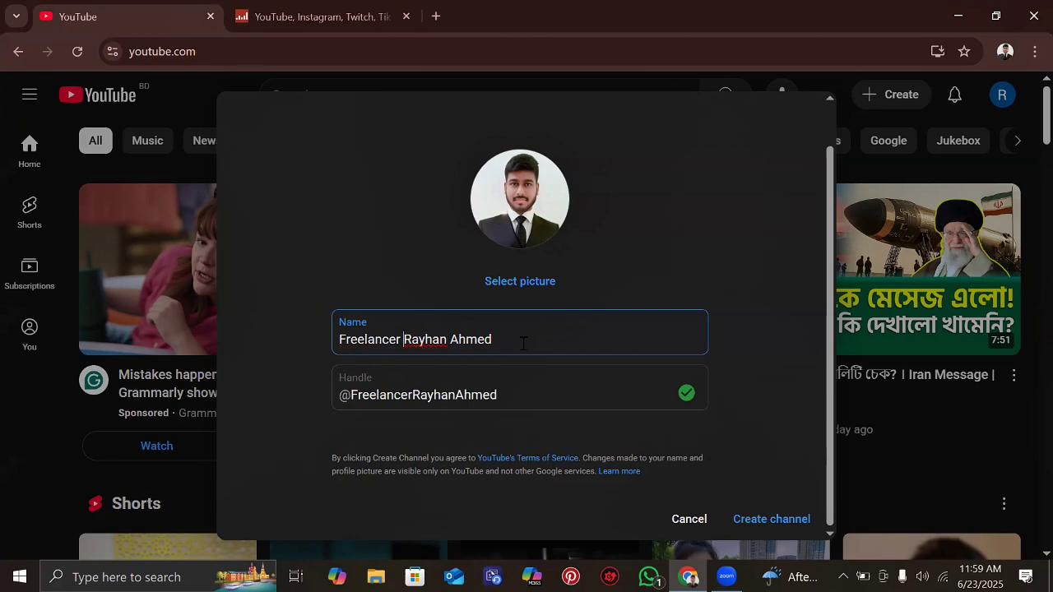
left_click_drag(502, 337, 448, 336)
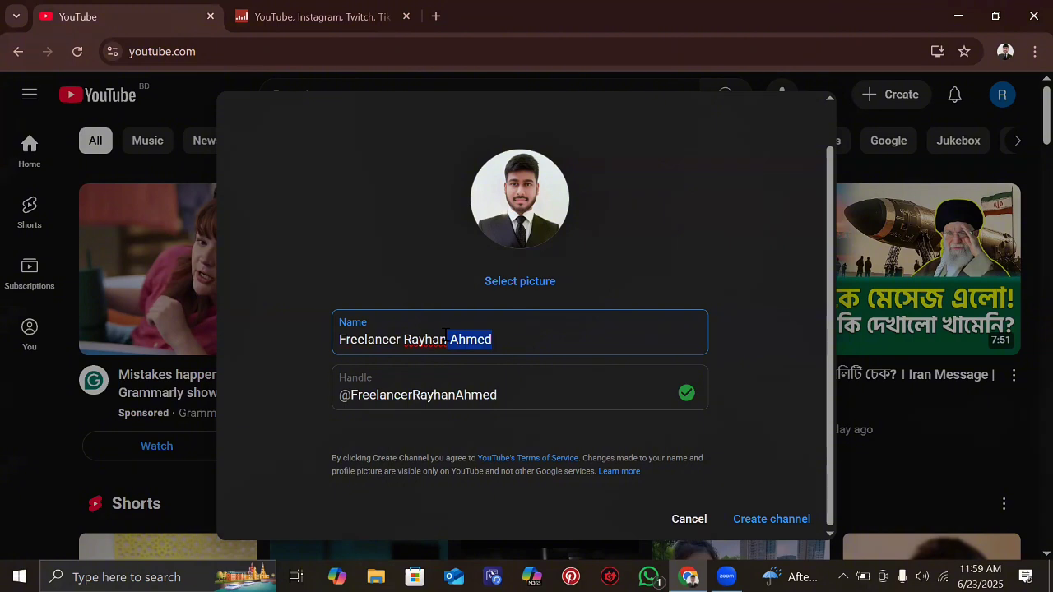
key("BackSpace")
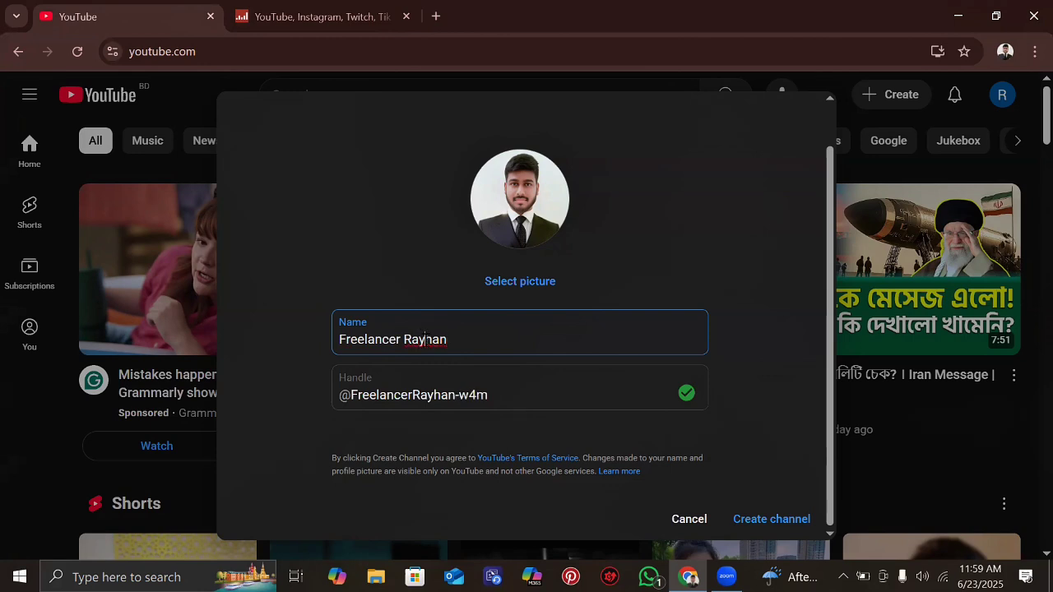
left_click(425, 339)
key("BackSpace")
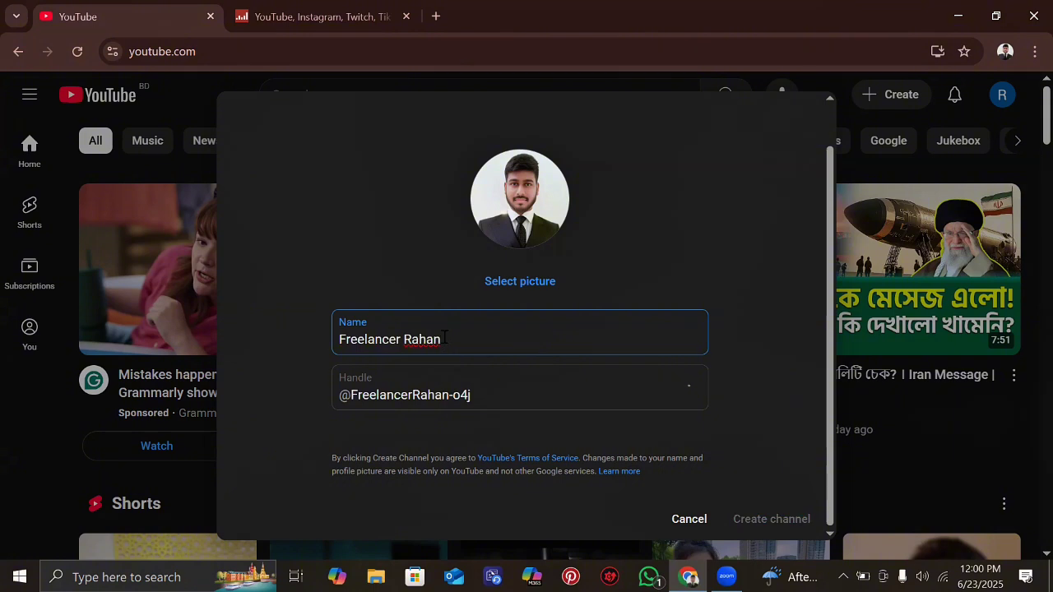
left_click_drag(443, 338, 332, 330)
key("ctrl+c")
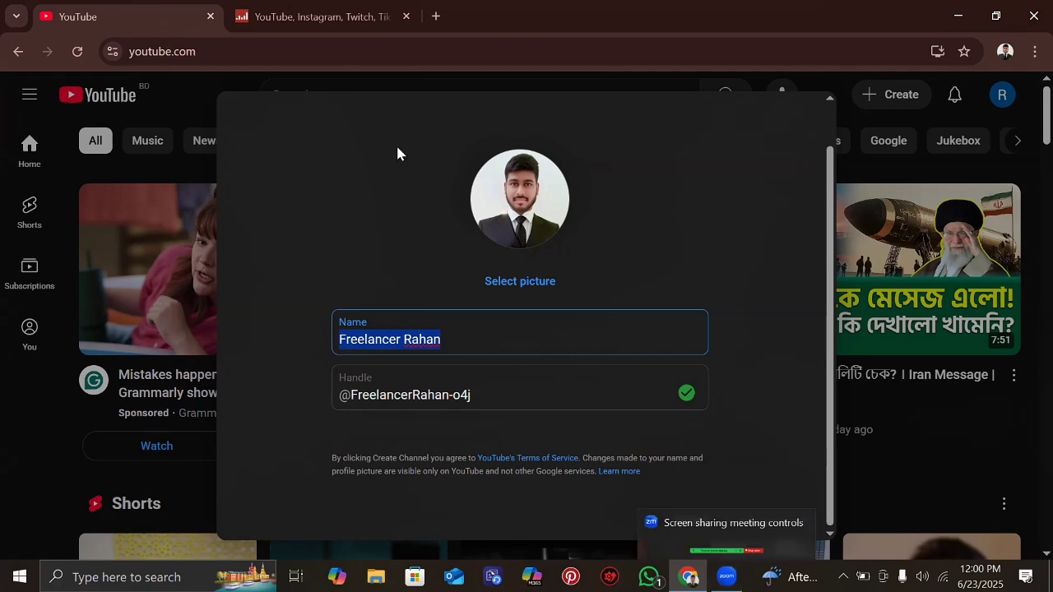
key("ctrl+Tab")
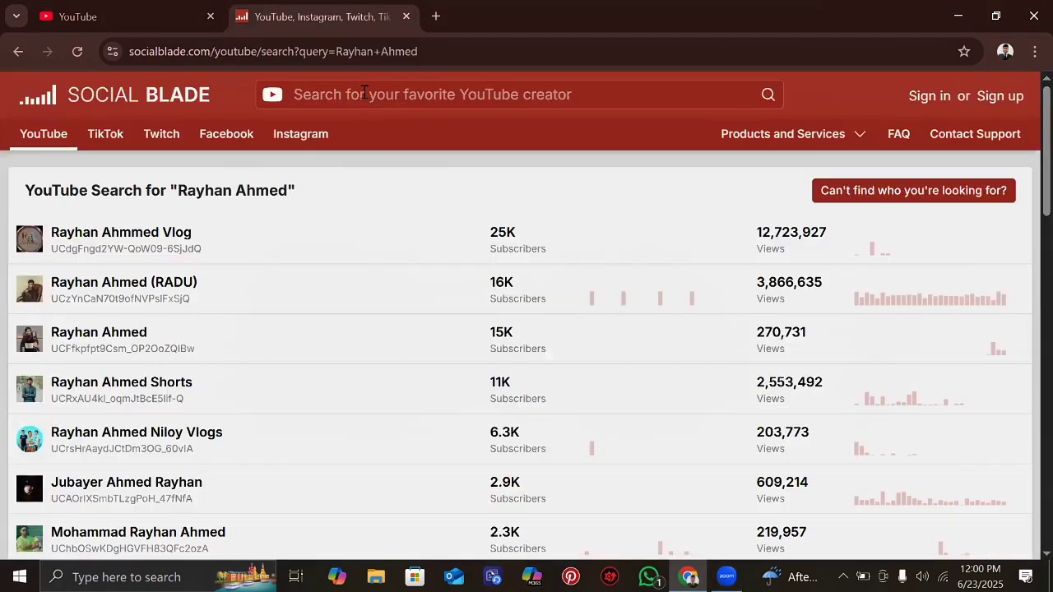
- Search Social Blade for 'Freelancer Rahan' and confirm no existing channel uses that name
left_click(365, 92)
key("ctrl+v")
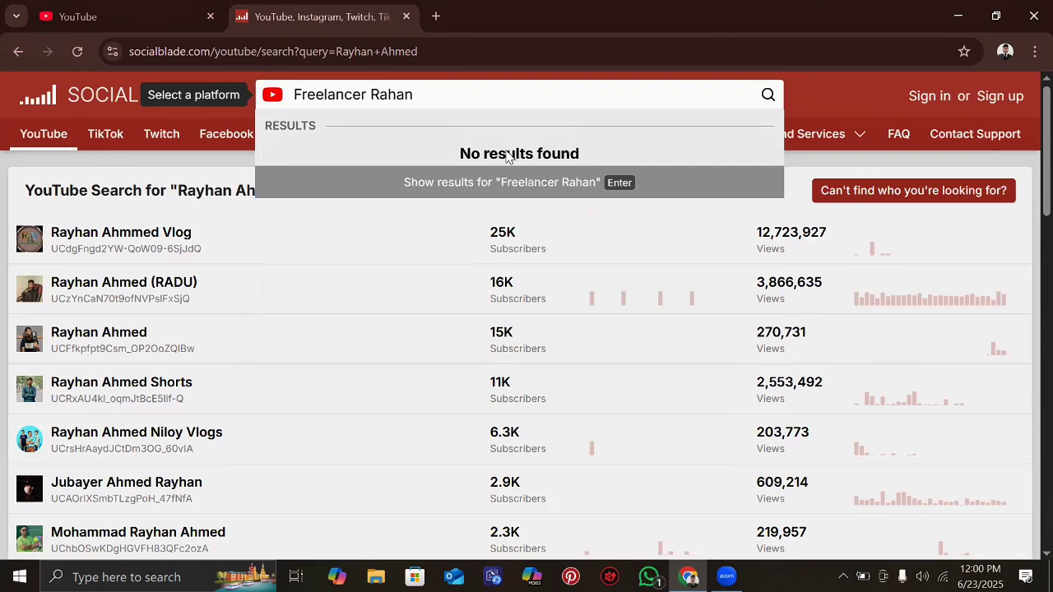
left_click(609, 189)
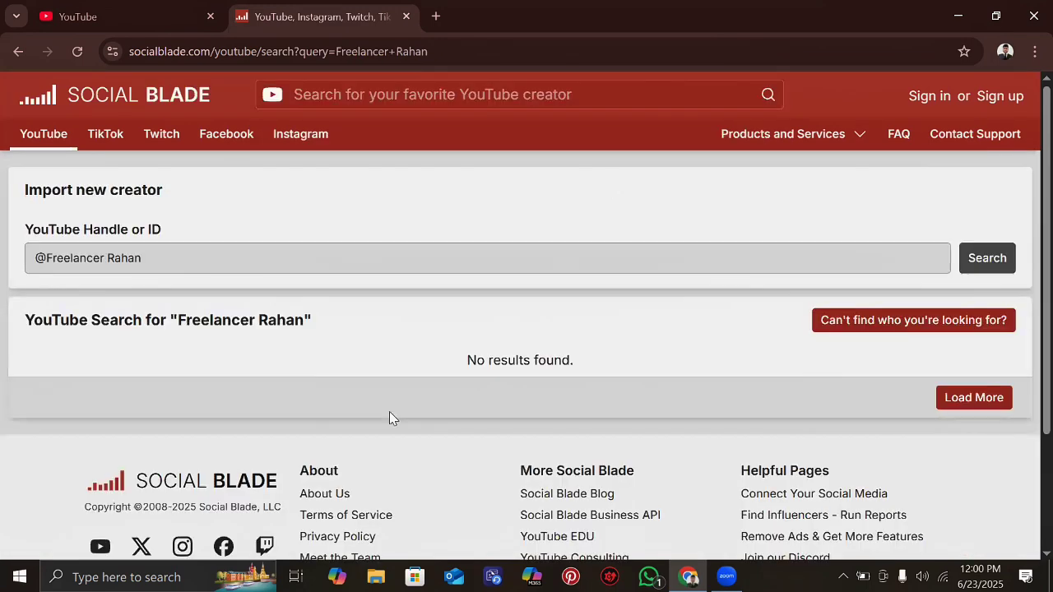
scroll(389, 418, "down", 2)
- Open Chrome under a different profile, maximize it and load youtube.com, then close that window
left_click(95, 7)
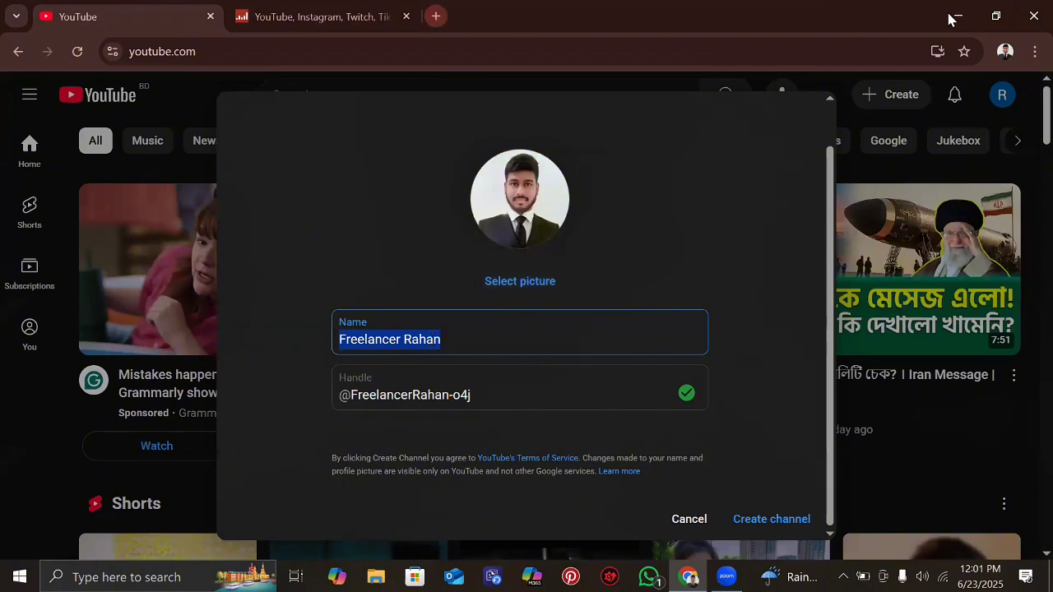
key("super+d")
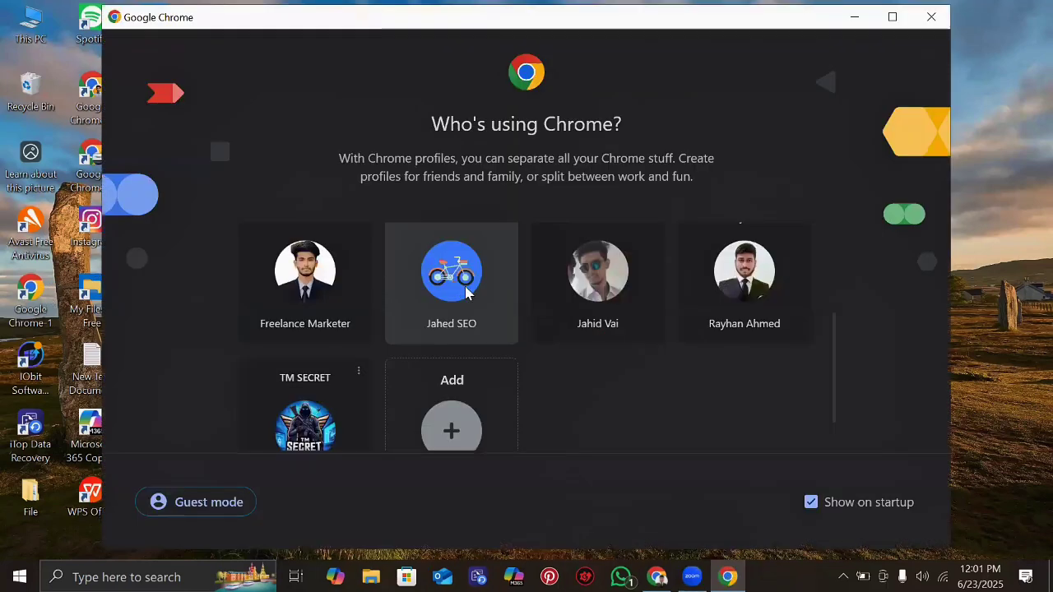
left_click(466, 293)
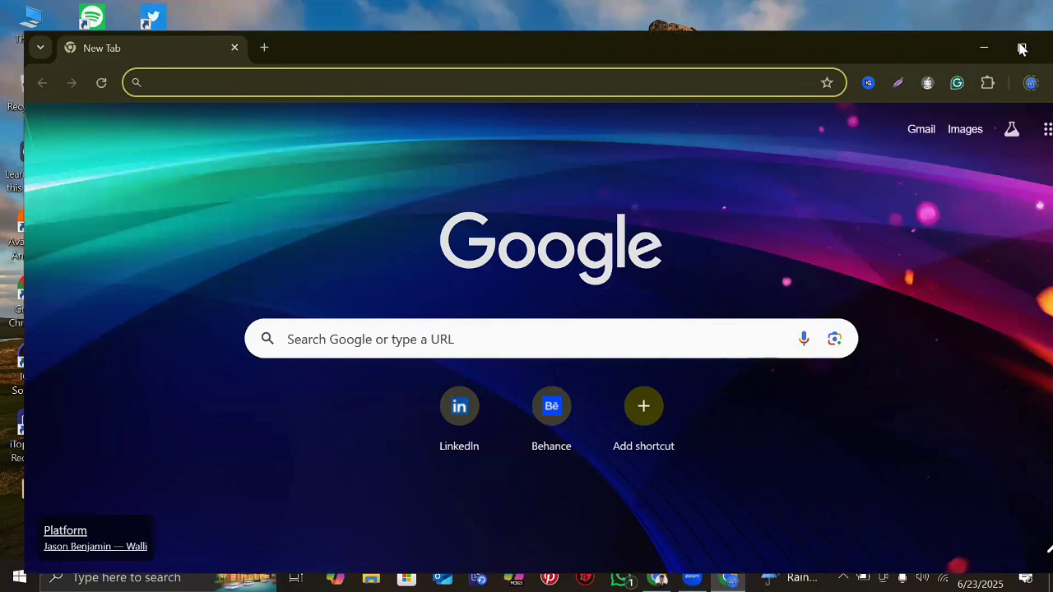
left_click(1022, 49)
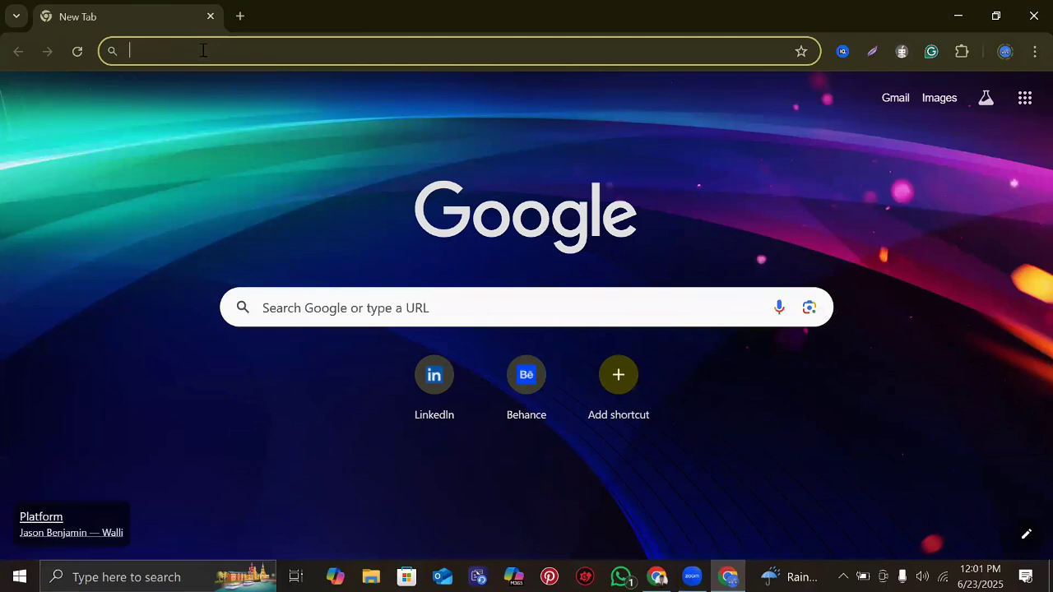
type("youtube.com")
key("Return")
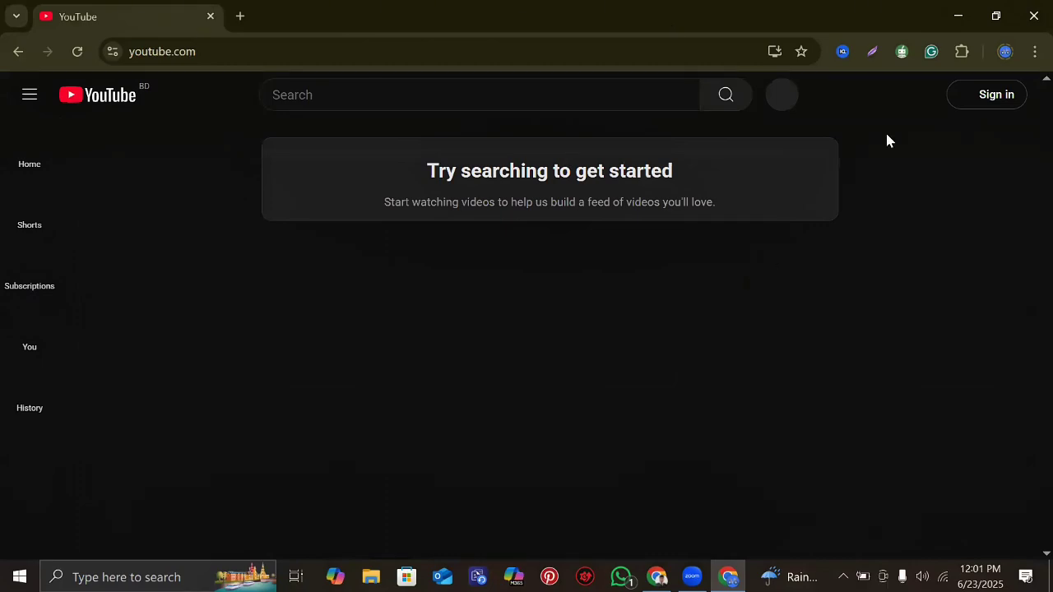
left_click(1031, 10)
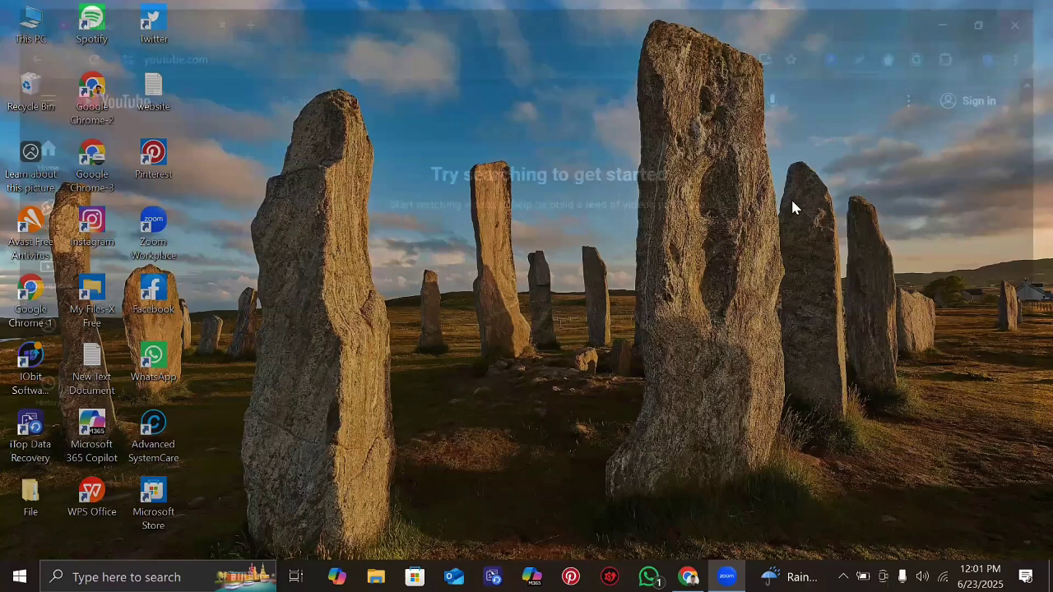
- Open Chrome in the 'online business' profile and reach YouTube through a web search for 'youtube'
scroll(598, 299, "down", 1)
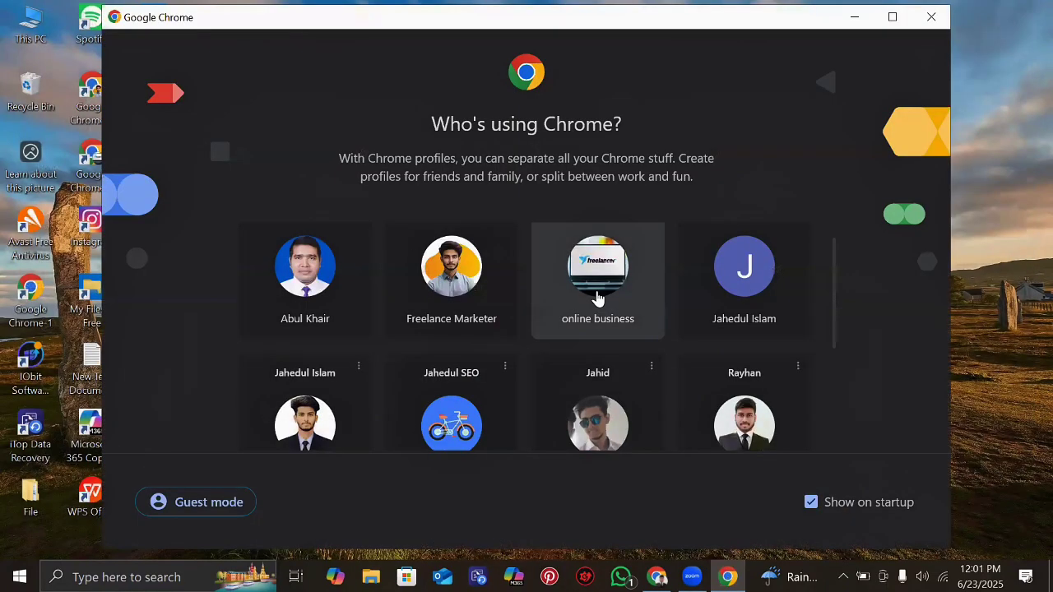
left_click(598, 280)
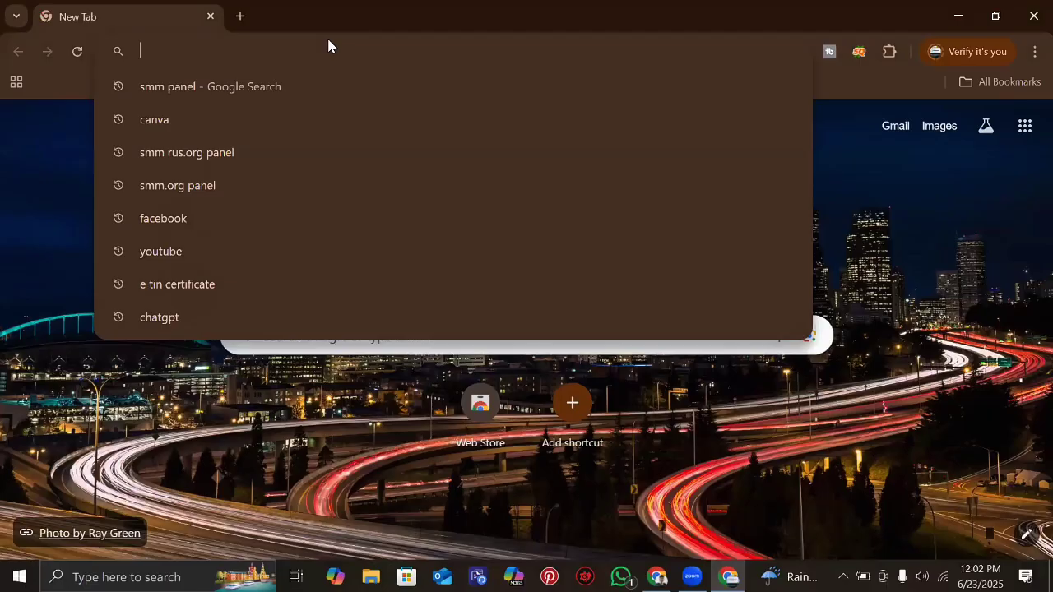
type("y")
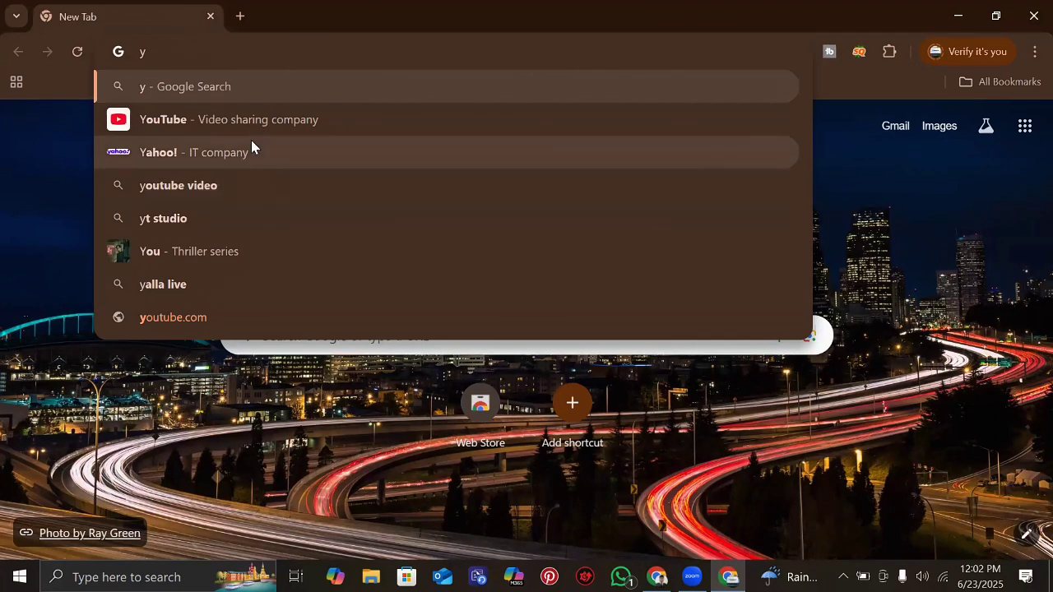
type("o")
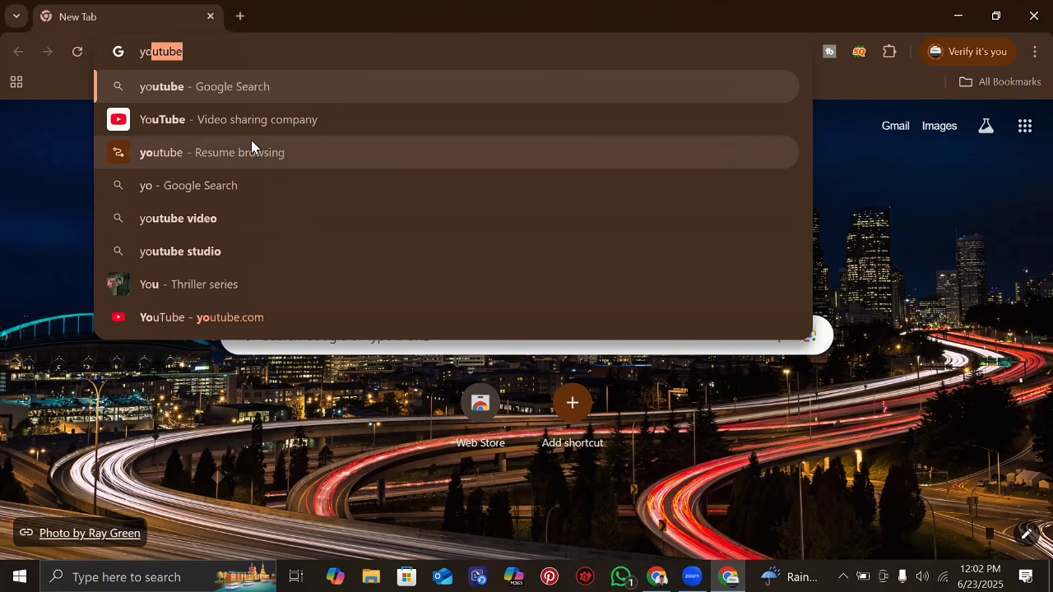
key("Return")
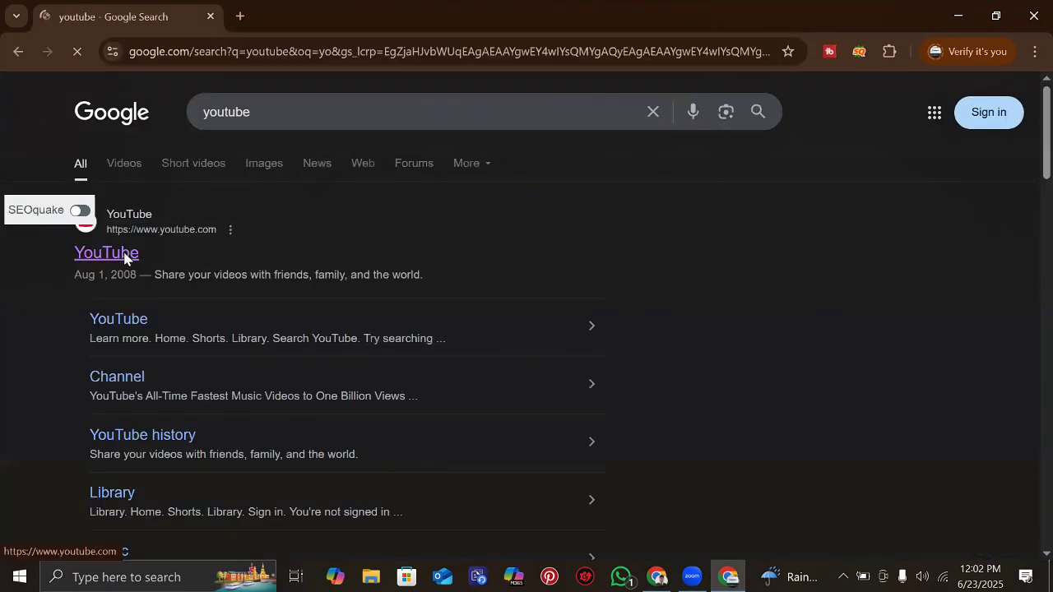
left_click(124, 255)
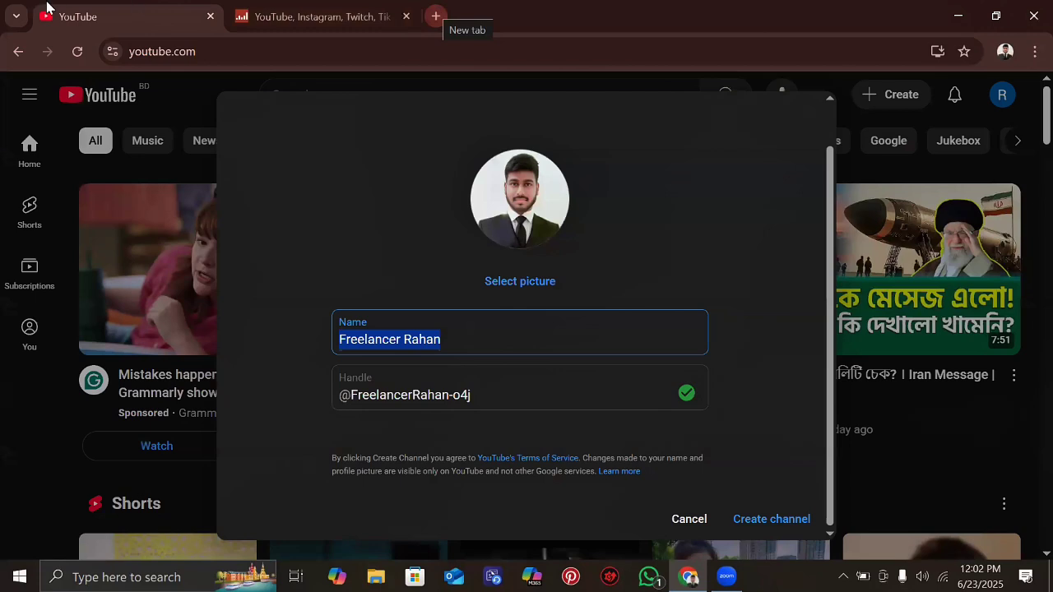
- Open YouTube in a new third tab and paste 'Freelancer Rahan' into its search box
left_click(435, 16)
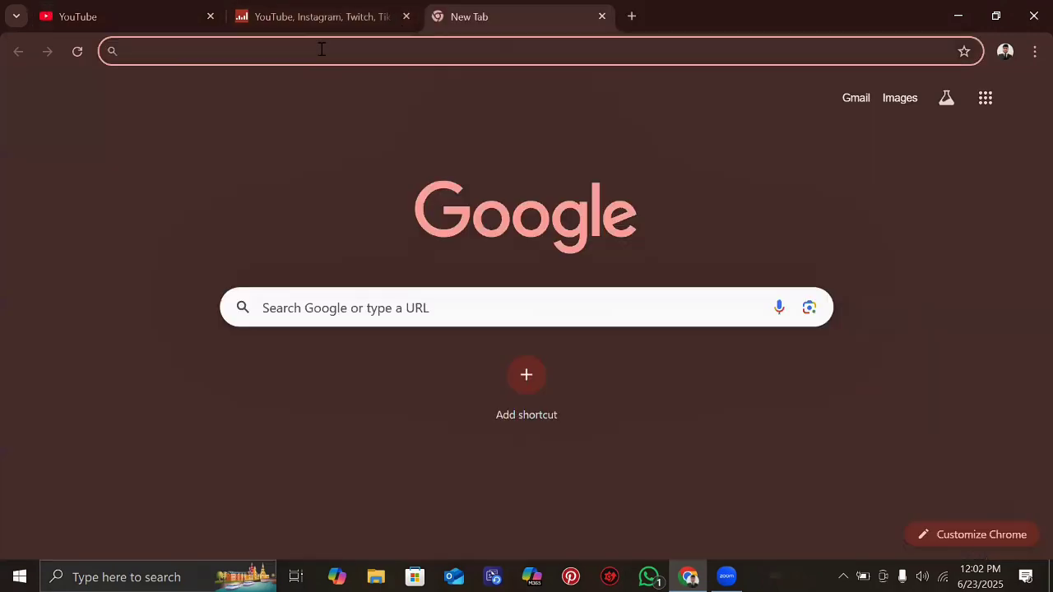
left_click(321, 49)
type("y")
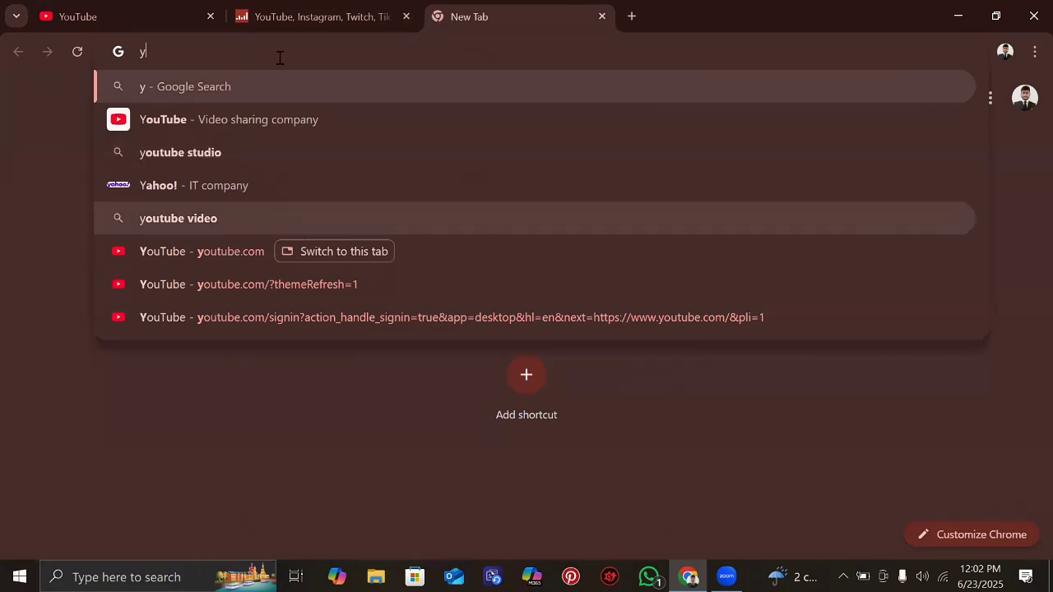
type("ou")
key("Return")
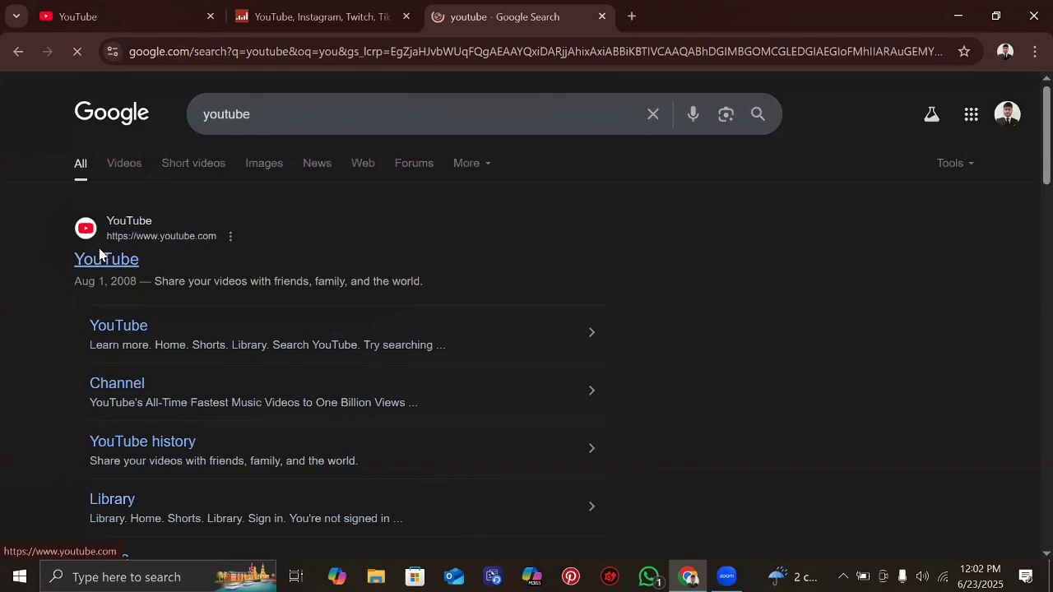
left_click(99, 254)
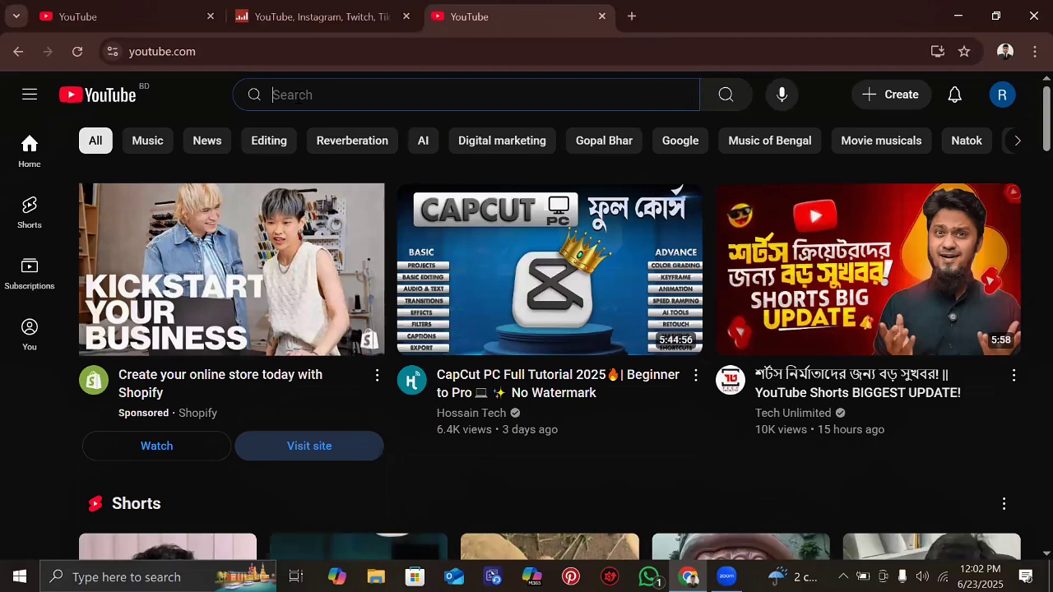
type("Freelancer Rahan")
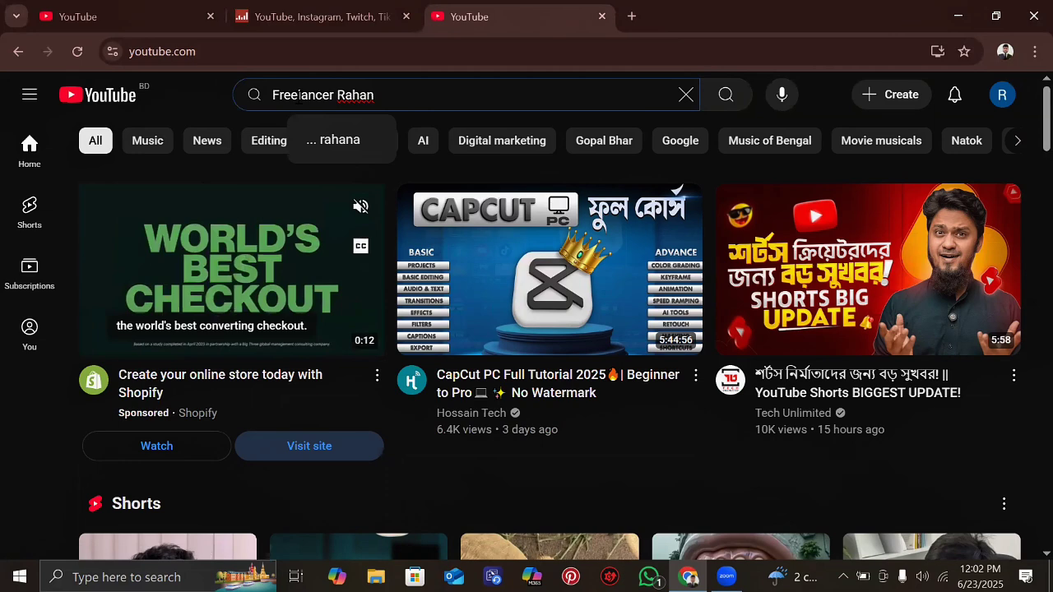
- Search YouTube for 'Freelancer Rahan' and look through the results
key("Return")
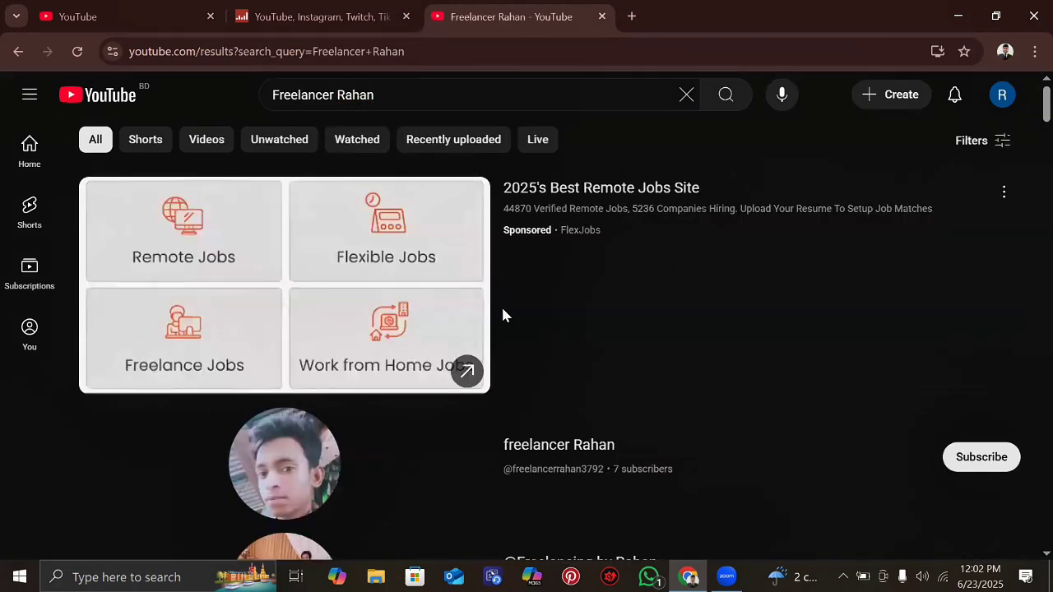
scroll(504, 315, "down", 1)
scroll(788, 489, "up", 1)
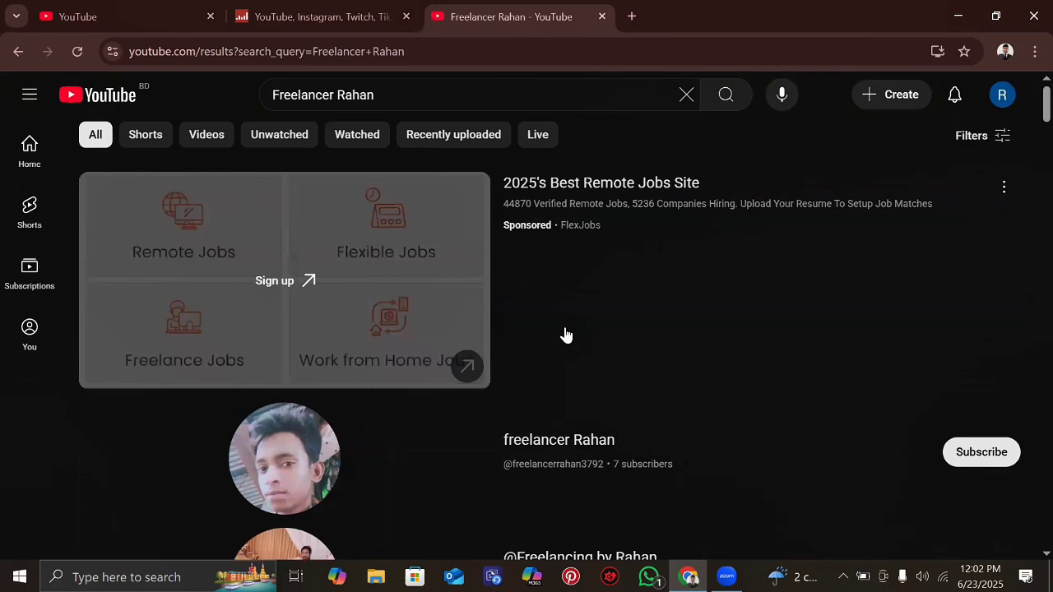
scroll(566, 335, "down", 2)
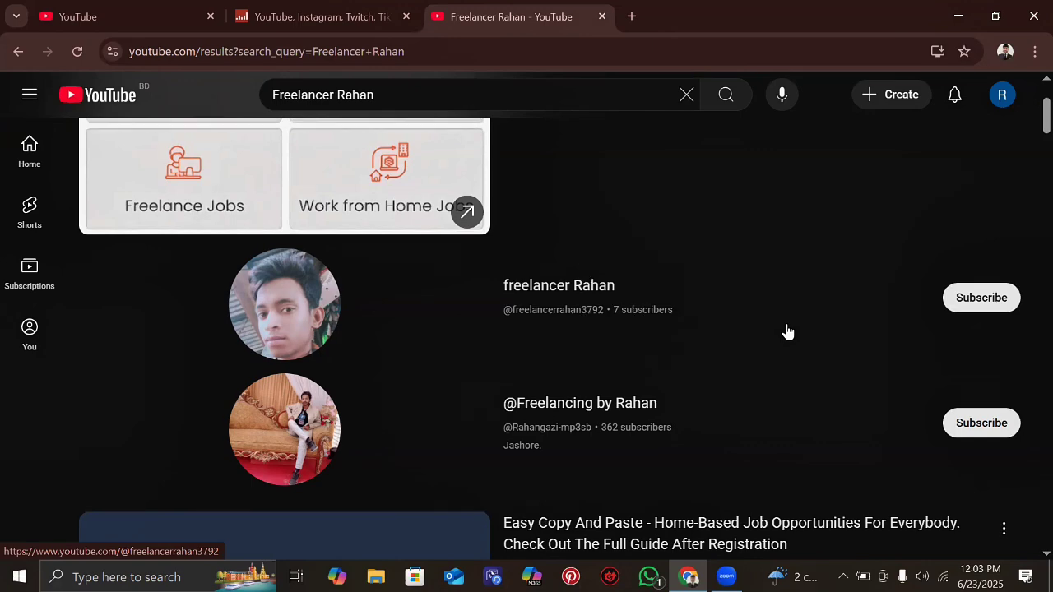
scroll(788, 330, "down", 2)
scroll(741, 289, "up", 1)
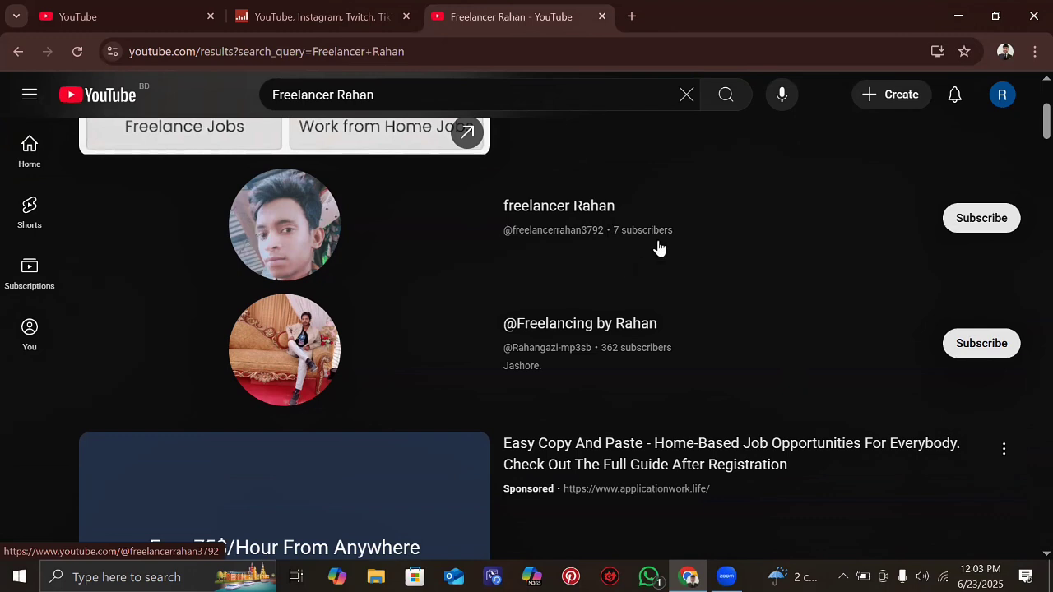
left_click_drag(641, 226, 475, 220)
scroll(573, 240, "down", 5)
scroll(574, 241, "up", 4)
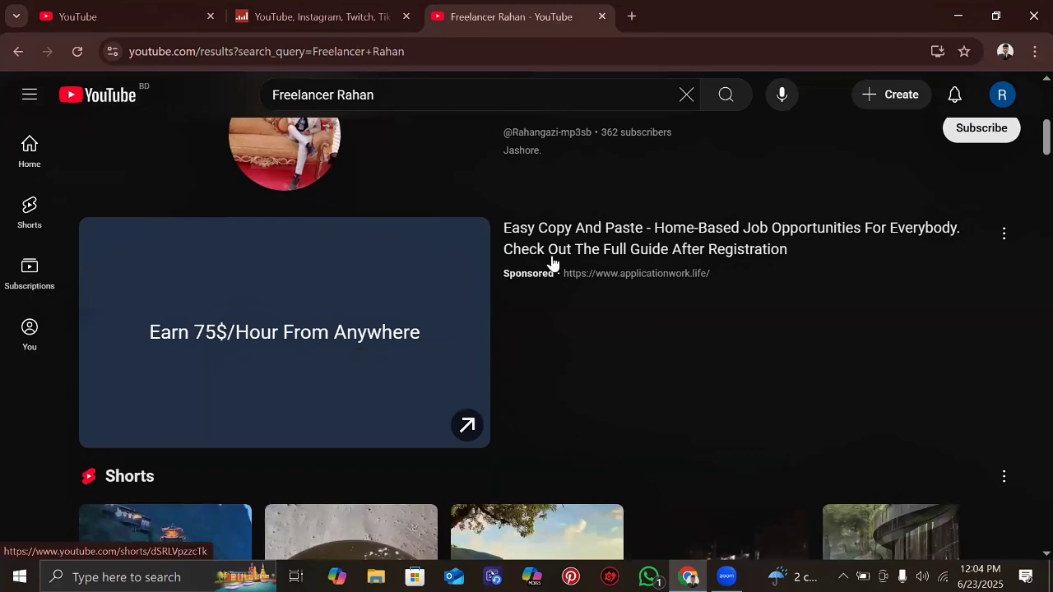
scroll(555, 263, "up", 3)
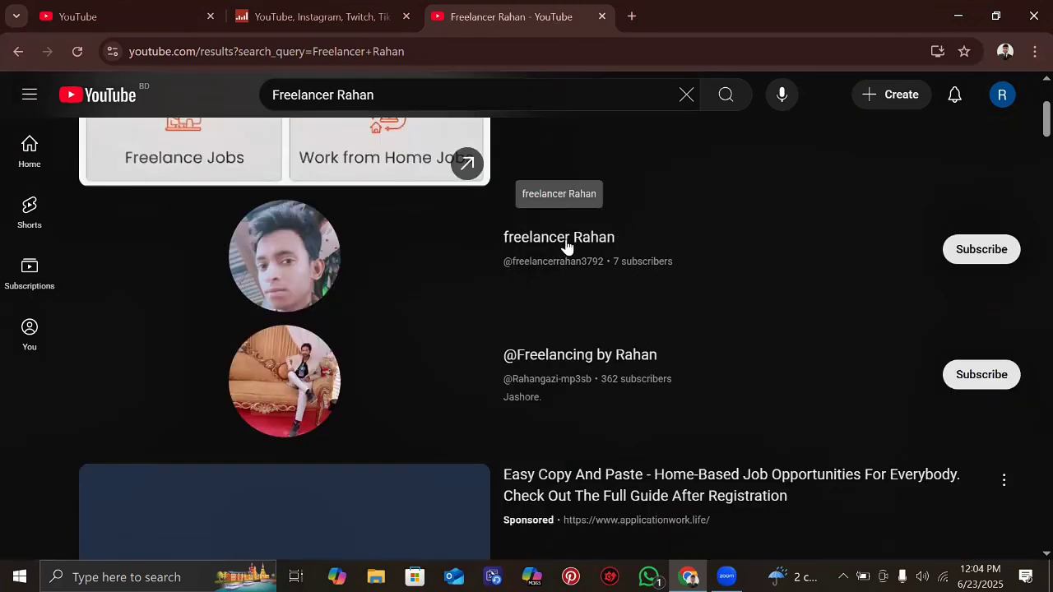
scroll(566, 247, "up", 3)
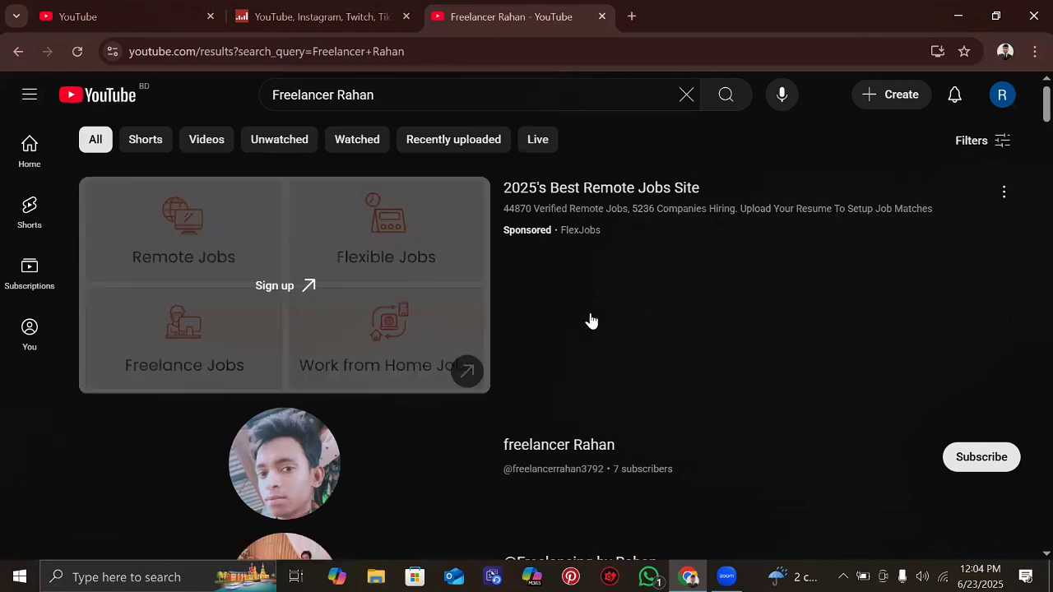
scroll(590, 320, "down", 2)
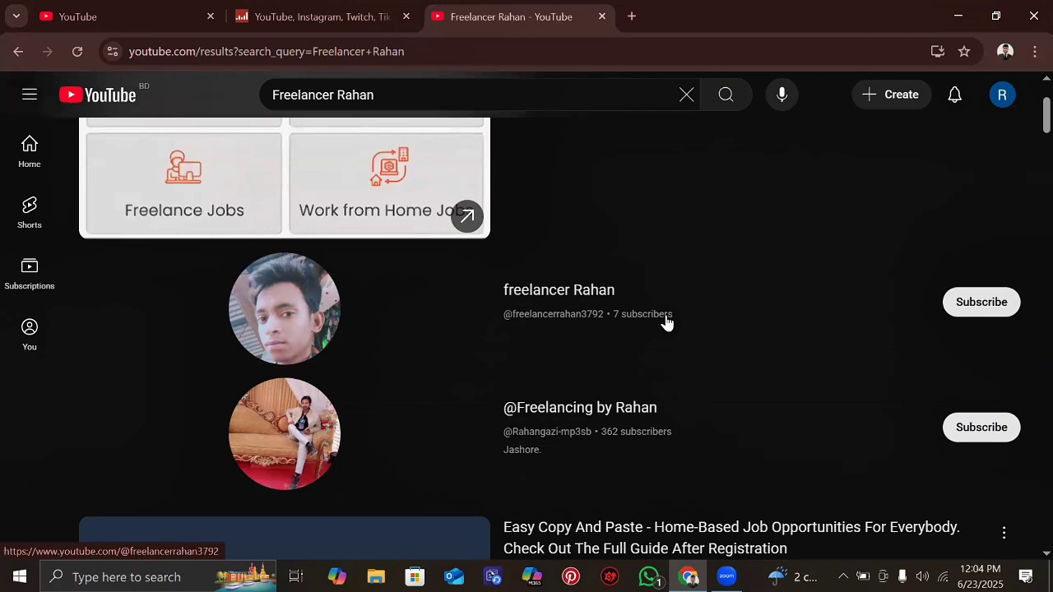
- View the existing freelancer Rahan channel with 7 subscribers, then return to the results
left_click(251, 321)
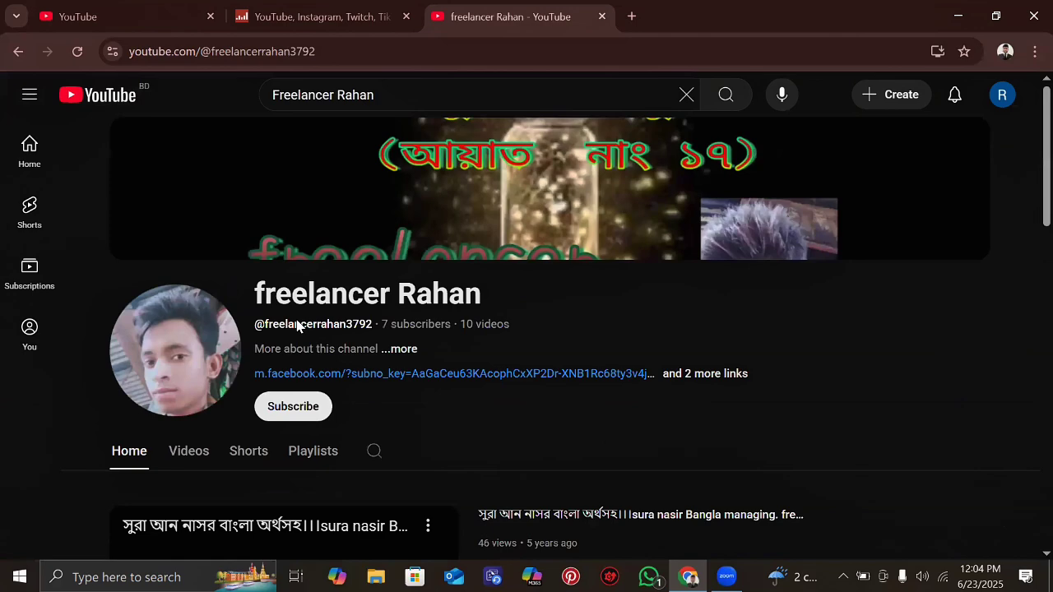
scroll(298, 327, "down", 3)
scroll(297, 327, "down", 1)
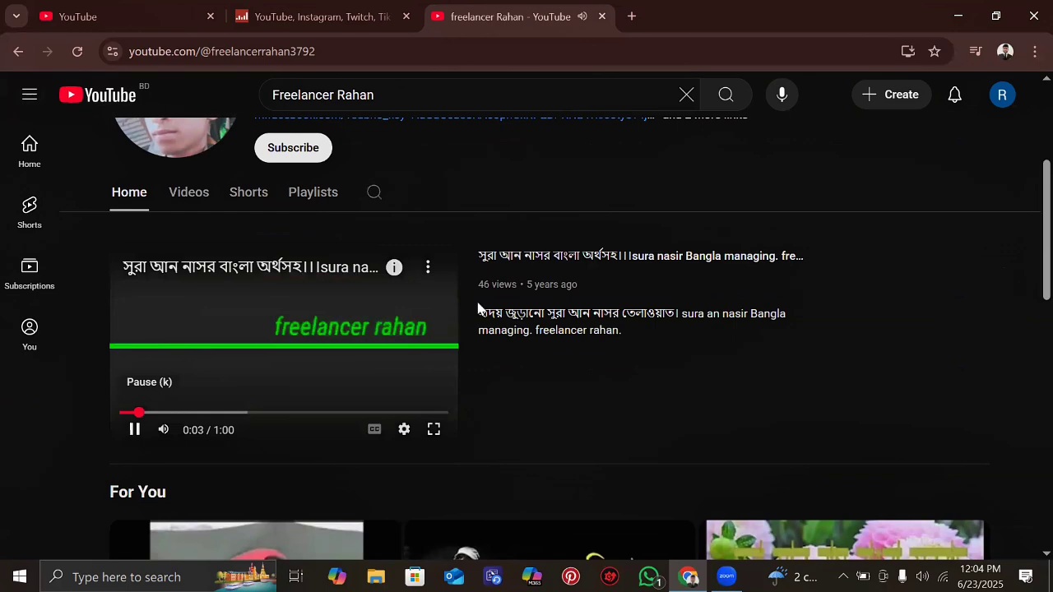
scroll(499, 310, "down", 3)
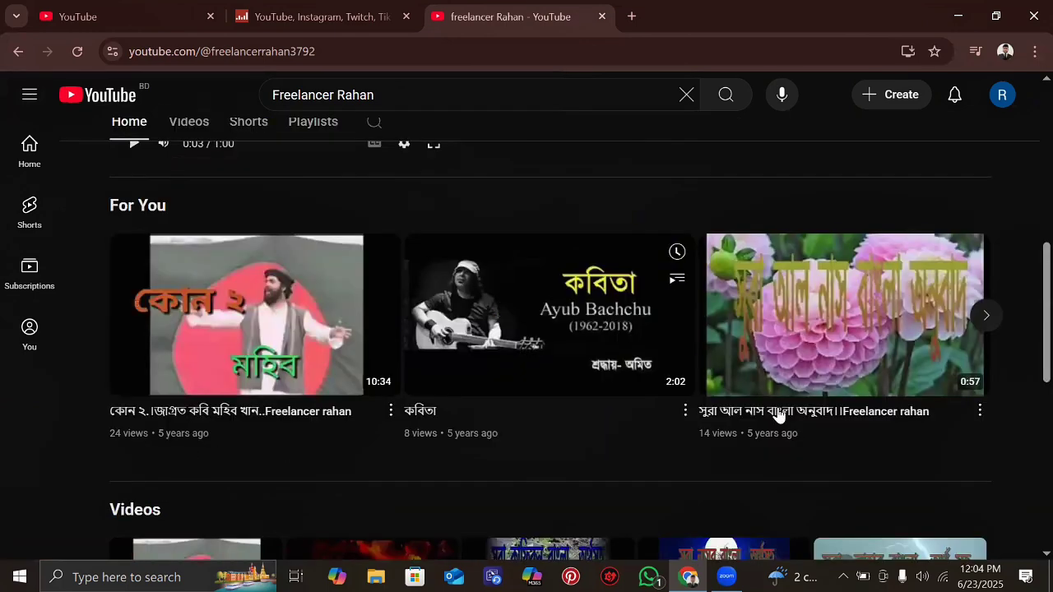
scroll(515, 337, "up", 3)
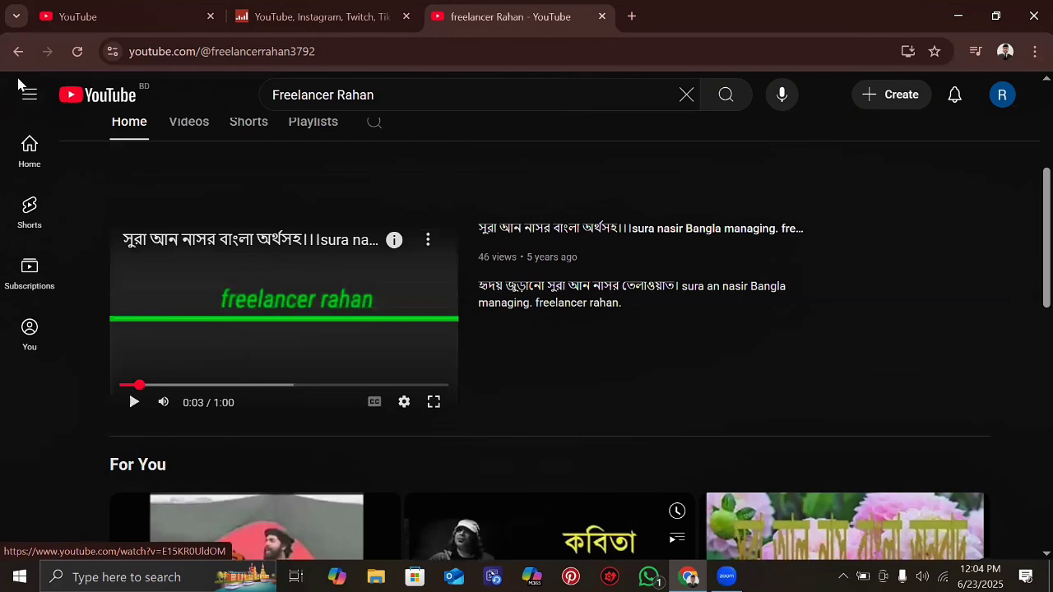
scroll(22, 84, "up", 4)
left_click(18, 53)
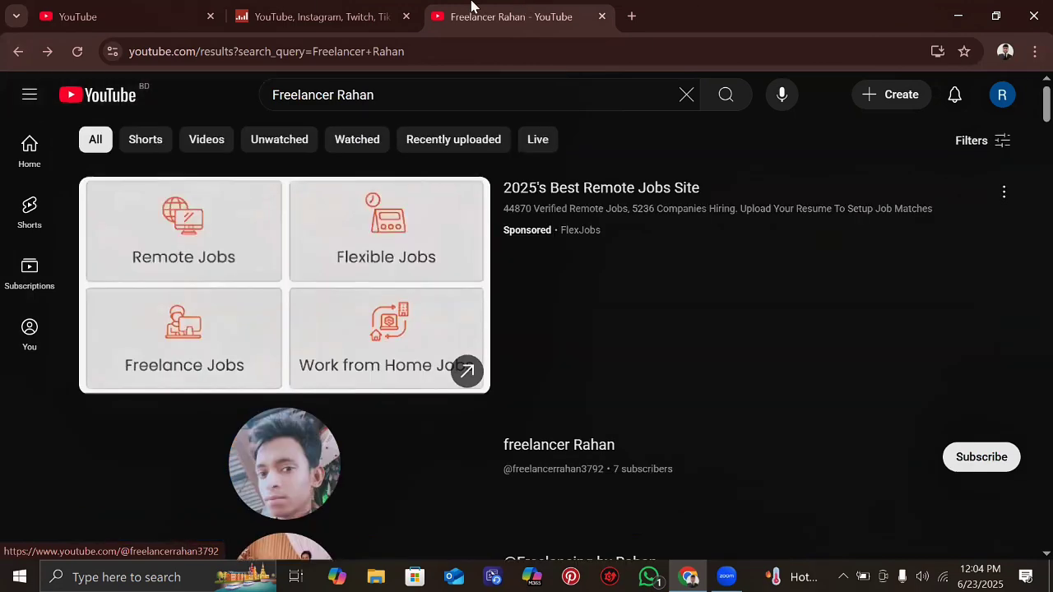
- Back in the create-channel dialog, change the channel name to 'Freelancer RAHAN'
left_click(307, 7)
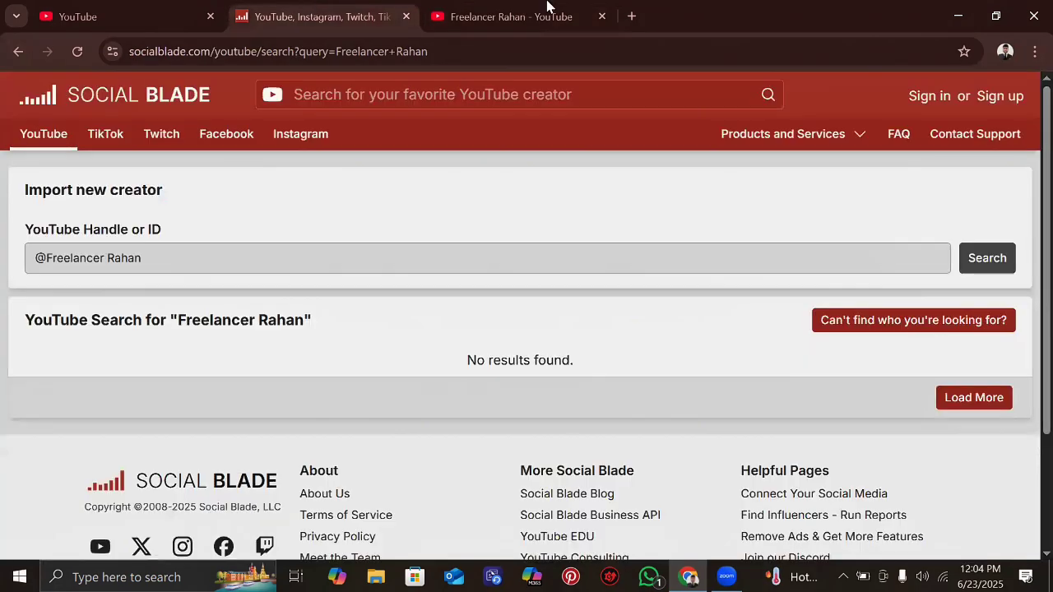
left_click(504, 8)
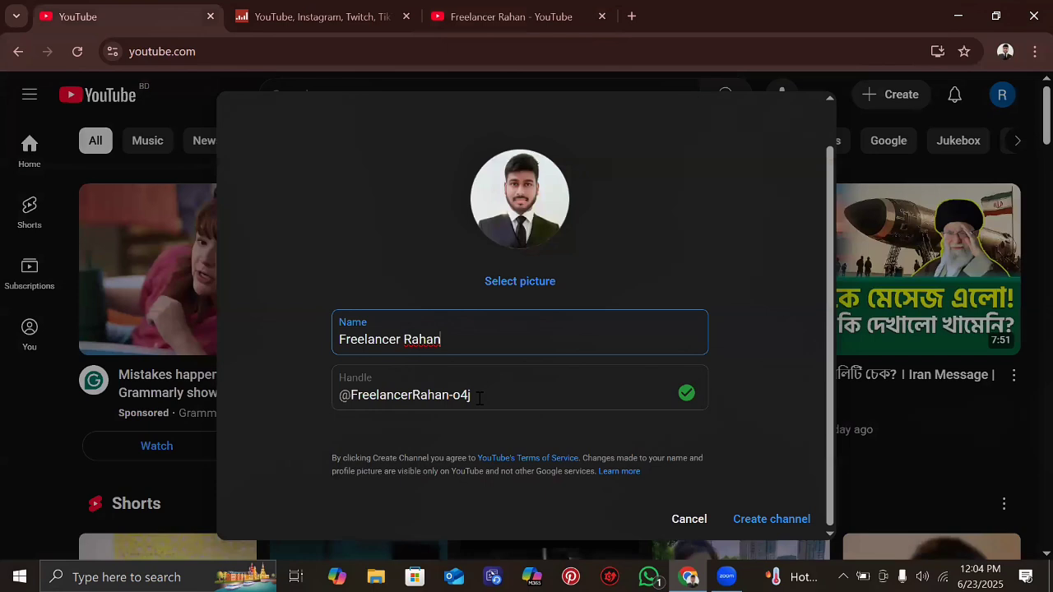
left_click(479, 395)
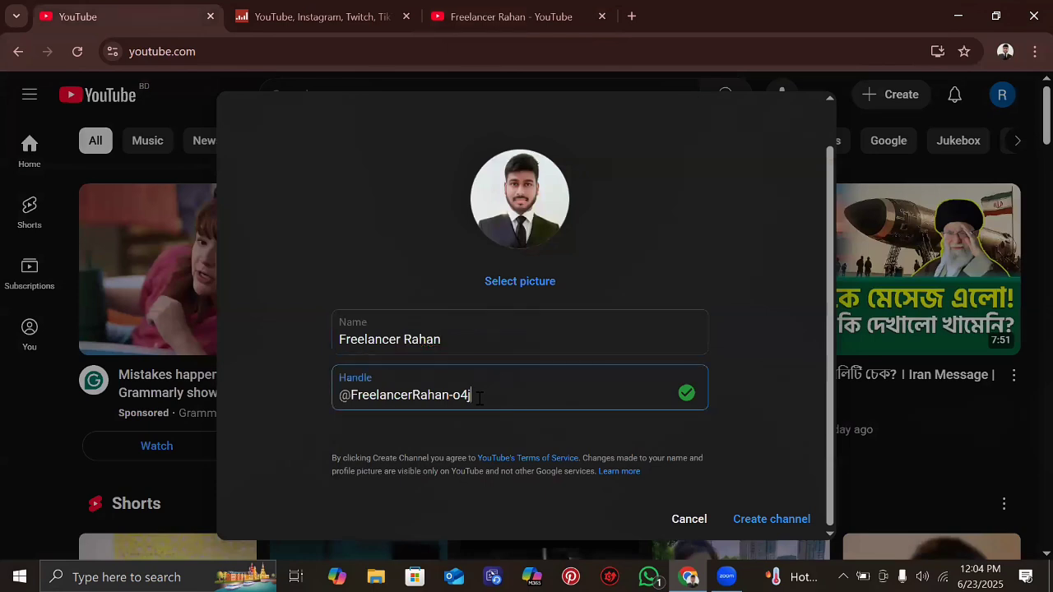
left_click(448, 340)
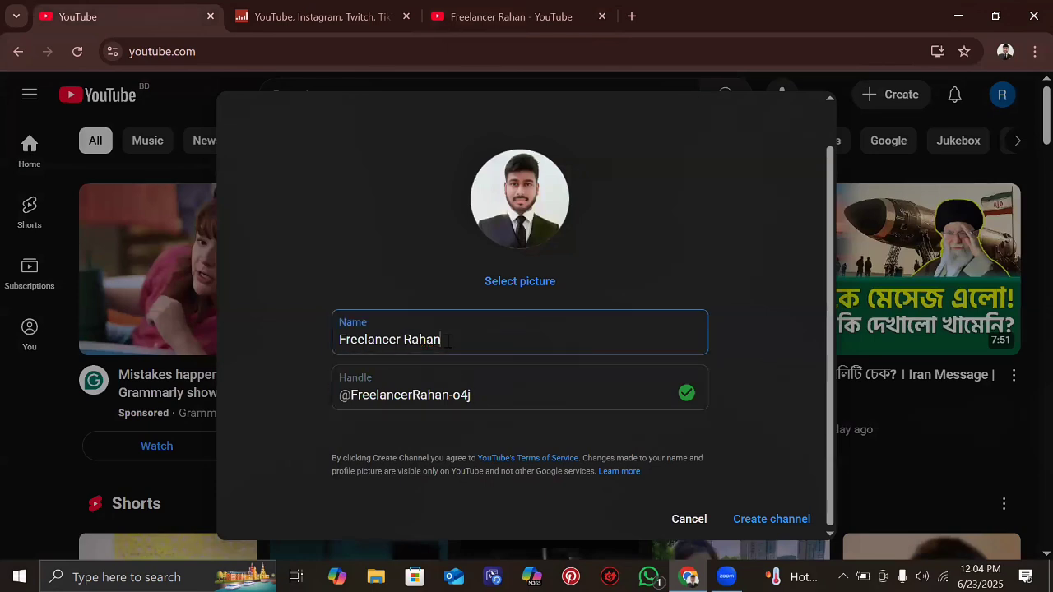
key("BackSpace")
key("BackSpace")
key("BackSpace")
key("BackSpace")
type("A")
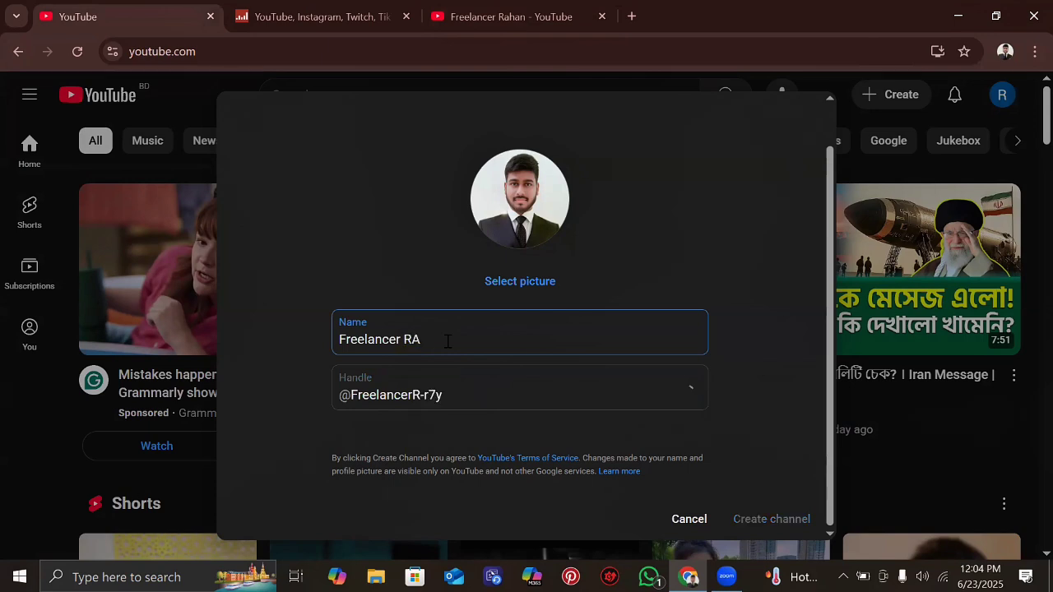
type("HAN")
left_click(500, 394)
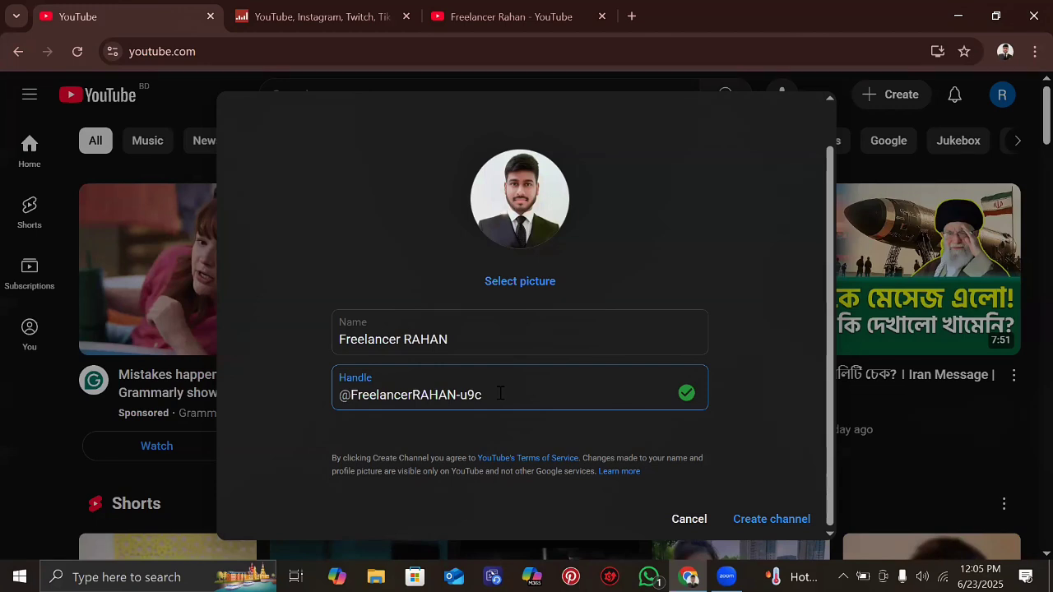
key("BackSpace")
key("BackSpace")
key("BackSpace")
key("BackSpace")
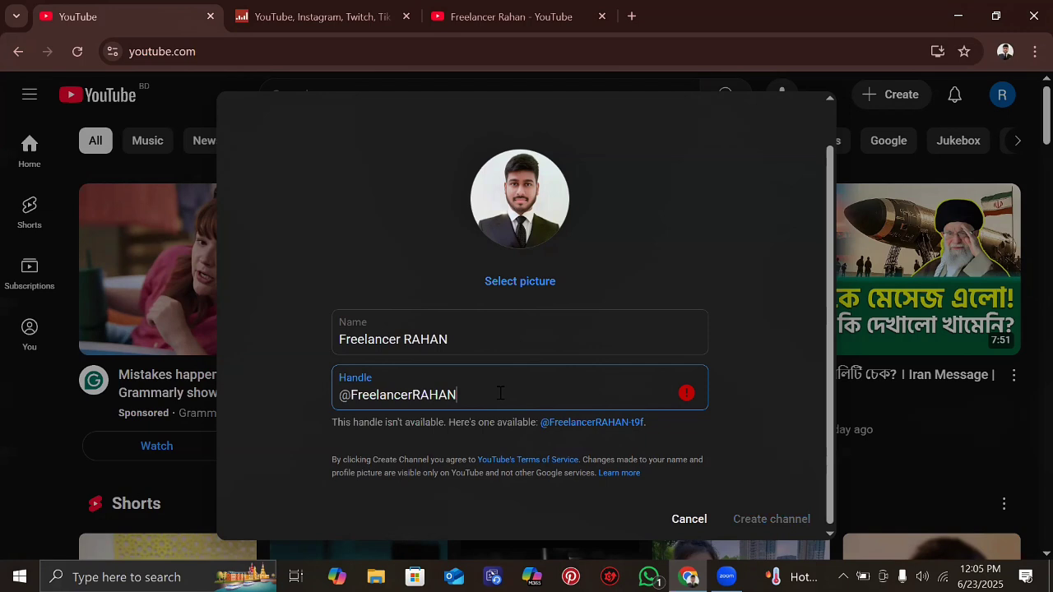
key("BackSpace")
key("BackSpace")
key("BackSpace")
key("BackSpace")
key("BackSpace")
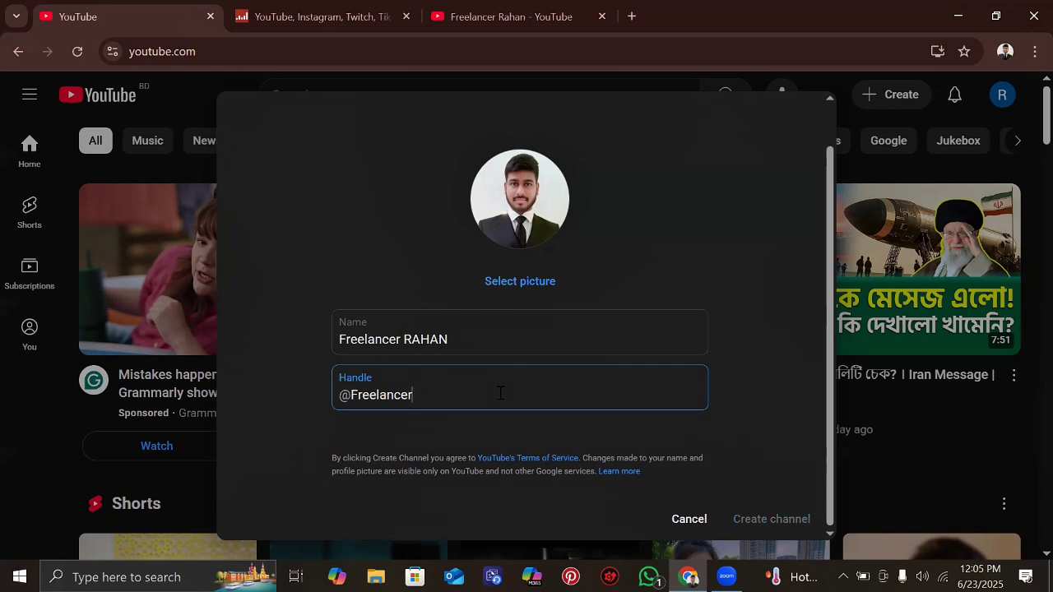
type("rahan")
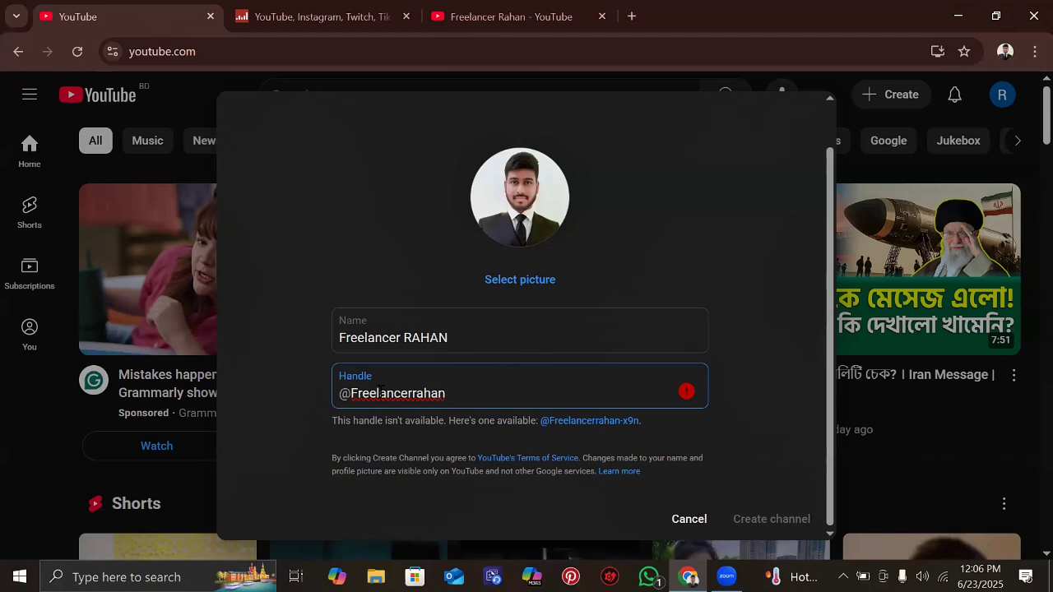
- Try alternative handle variations, such as adding '1' or 'dm', then clear them
key("shift+Tab")
left_click(451, 386)
type("1")
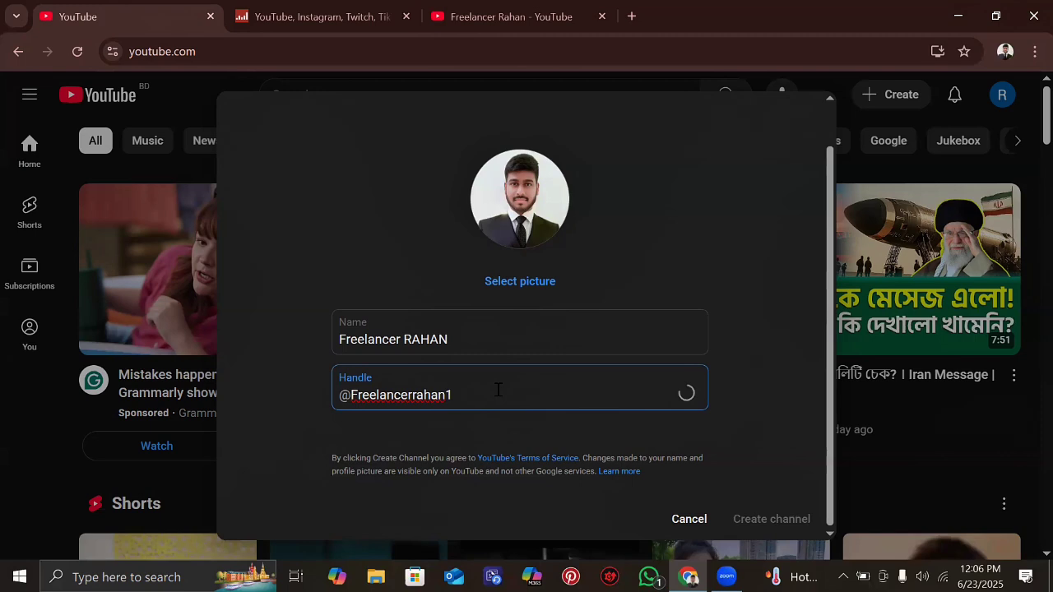
key("BackSpace")
type("dm")
key("BackSpace")
key("BackSpace")
key("BackSpace")
key("BackSpace")
key("BackSpace")
key("BackSpace")
key("BackSpace")
key("BackSpace")
key("BackSpace")
key("BackSpace")
key("BackSpace")
key("BackSpace")
key("BackSpace")
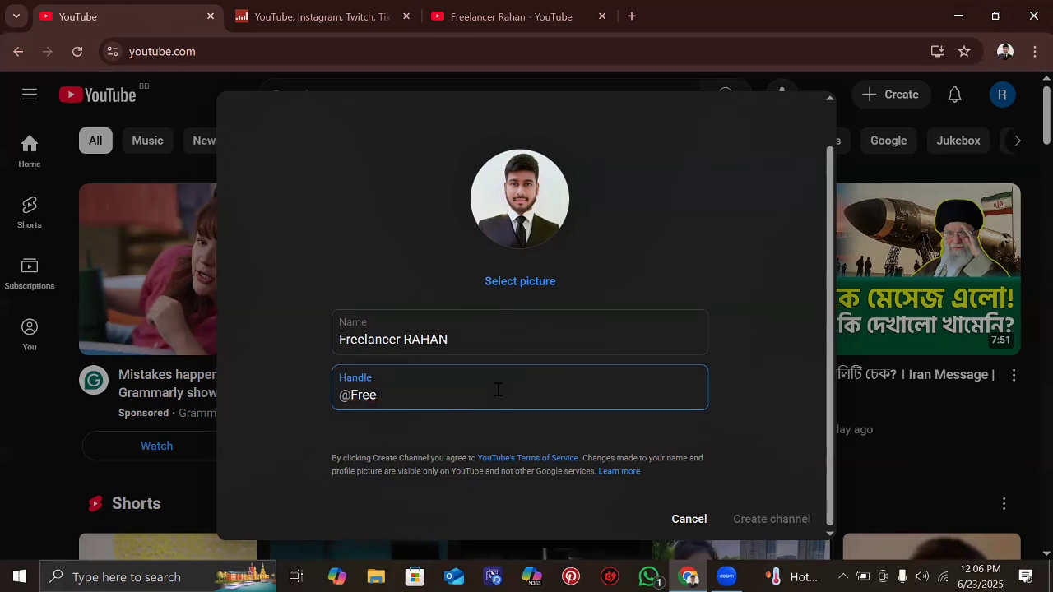
key("BackSpace")
key("BackSpace")
key("BackSpace")
key("BackSpace")
type("ল")
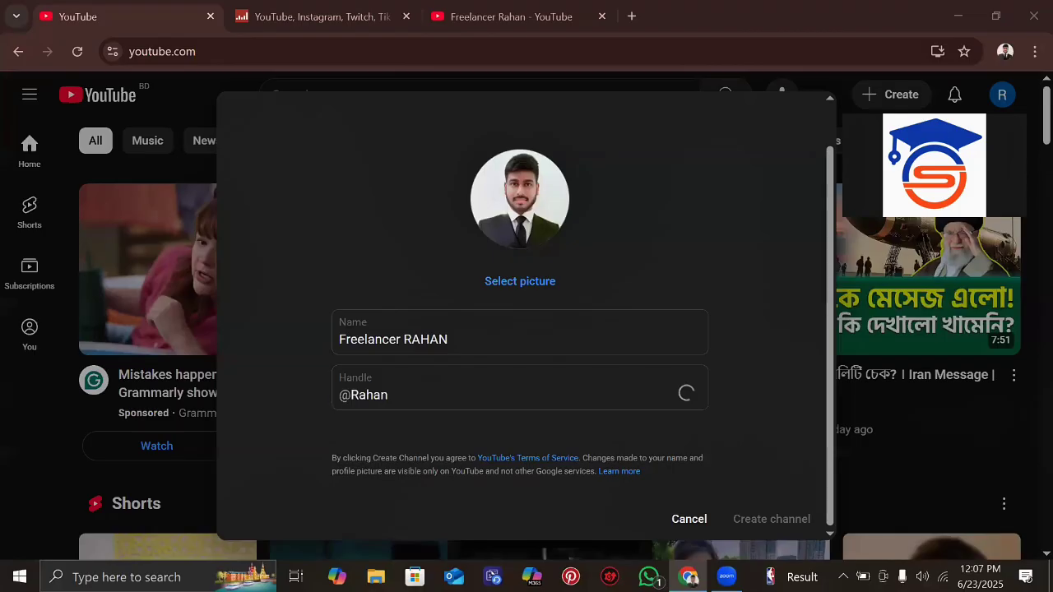
left_click(461, 395)
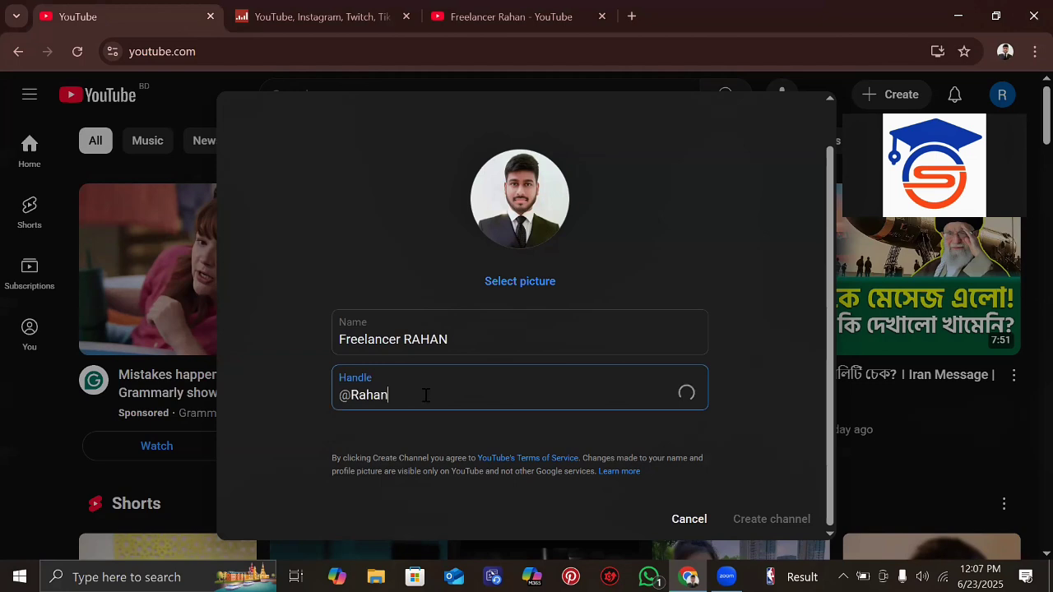
type("ads")
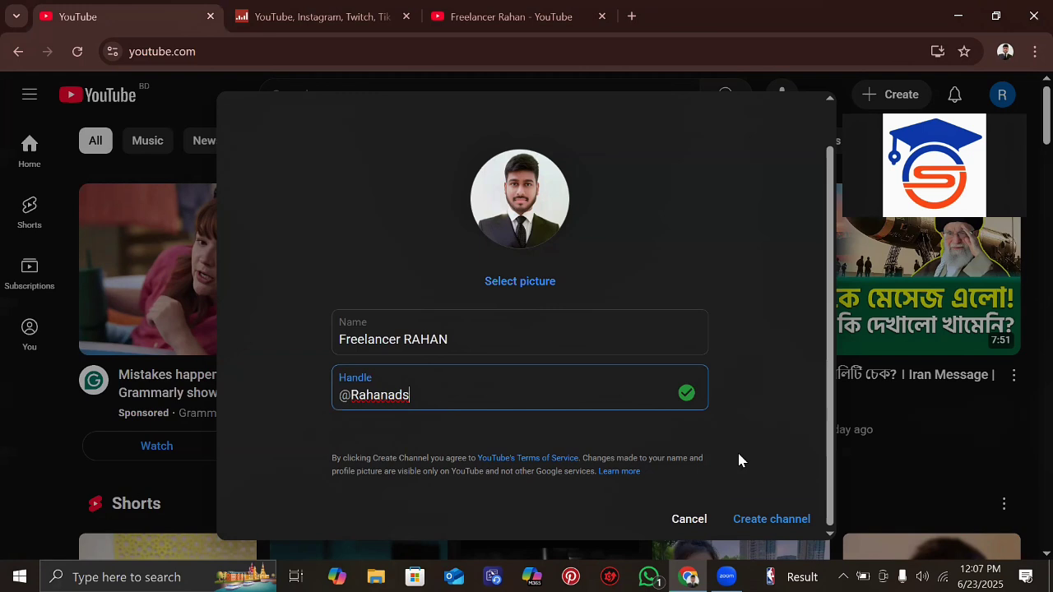
key("Return")
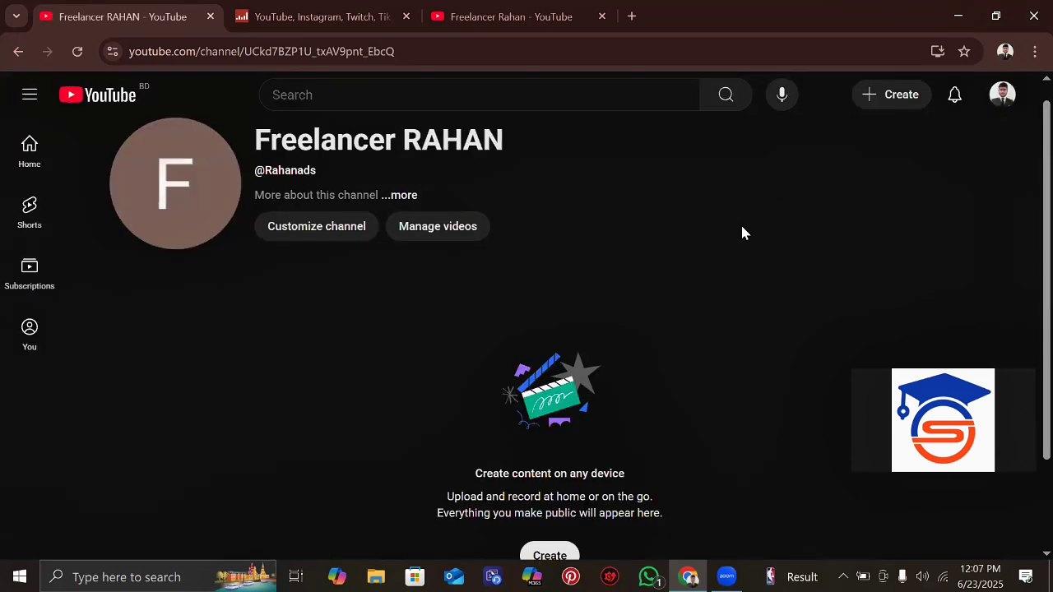
scroll(742, 233, "up", 1)
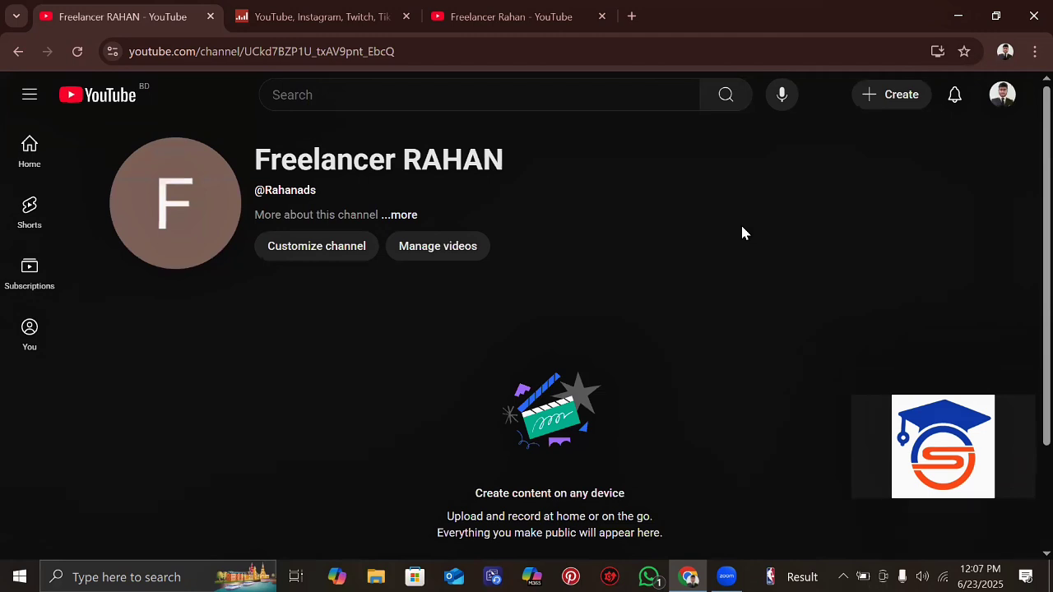
- Open Customize channel, dismiss the team tip, and note the 2048 x 1152 banner size
left_click(311, 247)
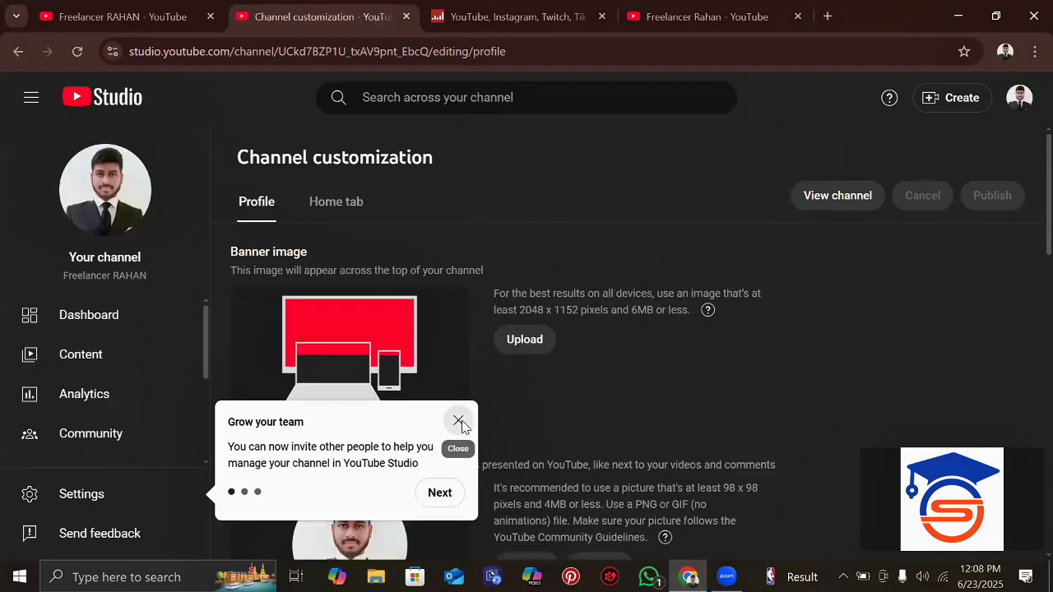
left_click(460, 424)
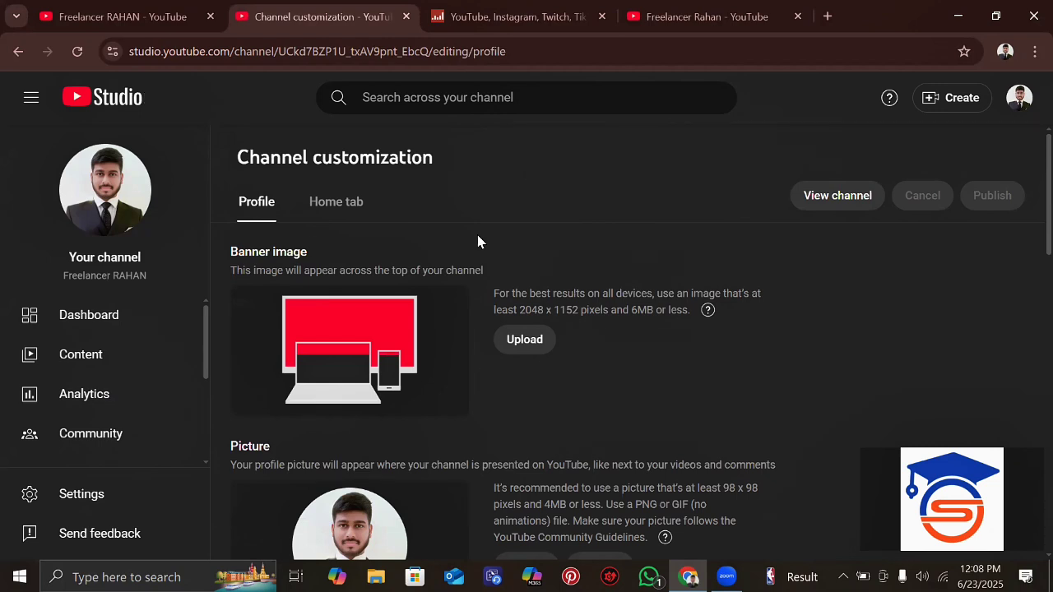
scroll(477, 242, "down", 1)
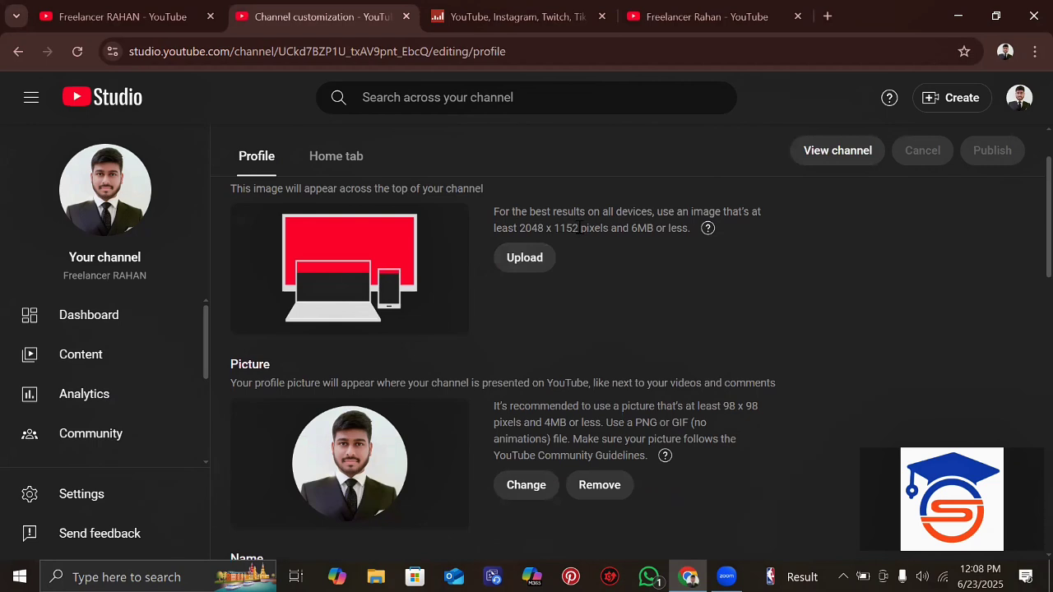
left_click_drag(579, 228, 520, 228)
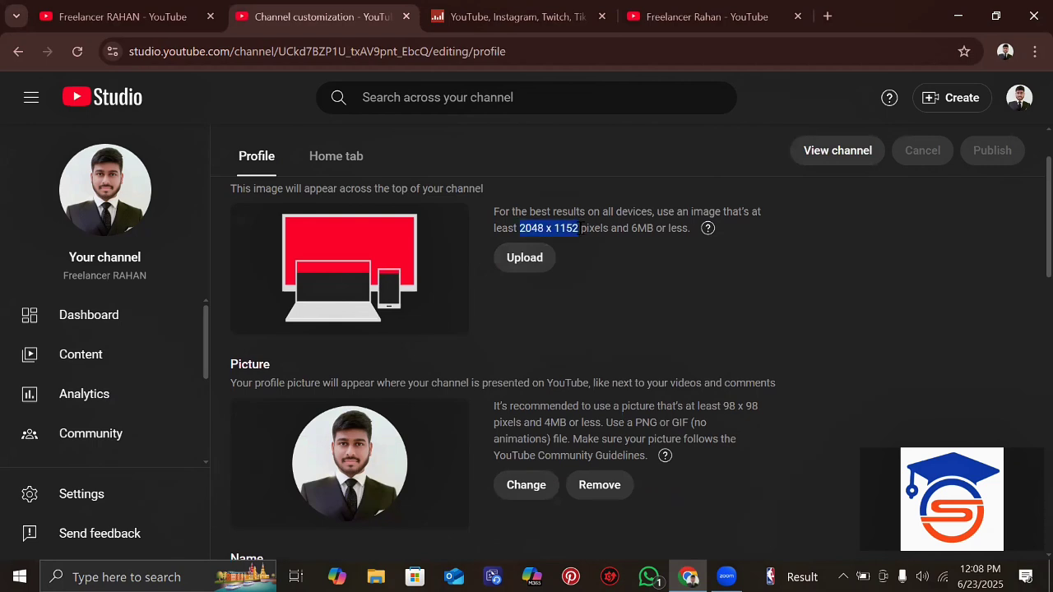
- Load the Growth Your Business image from Downloads as banner art and shift its crop left
left_click(570, 280)
left_click(527, 258)
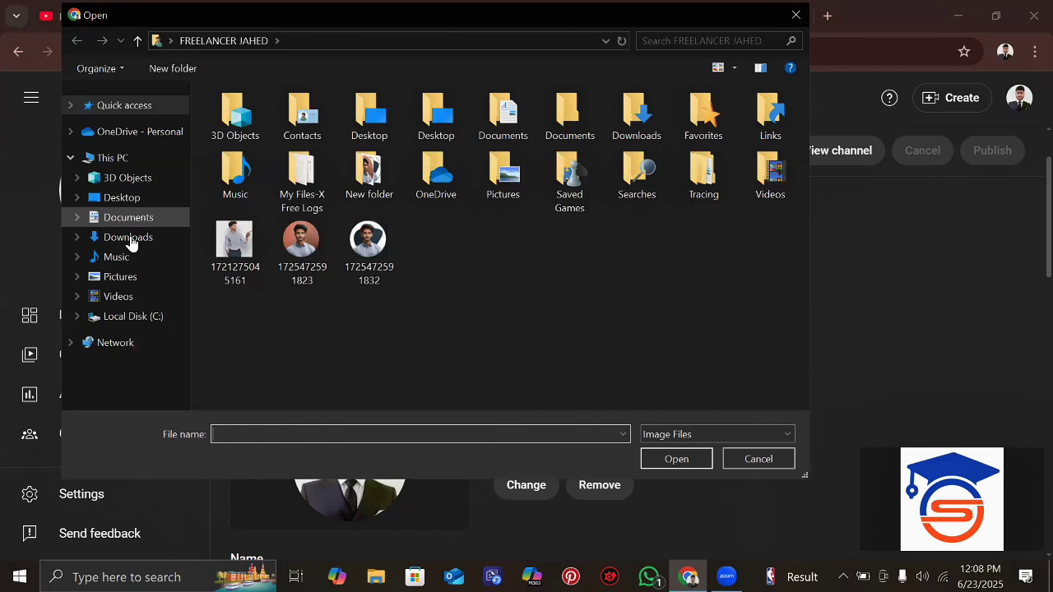
left_click(129, 237)
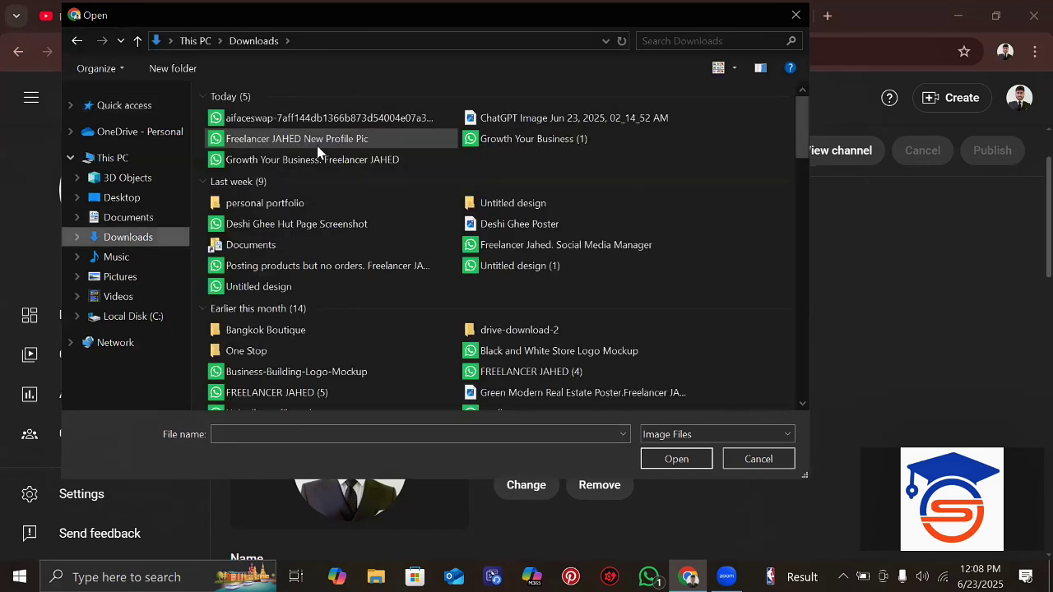
left_click(329, 123)
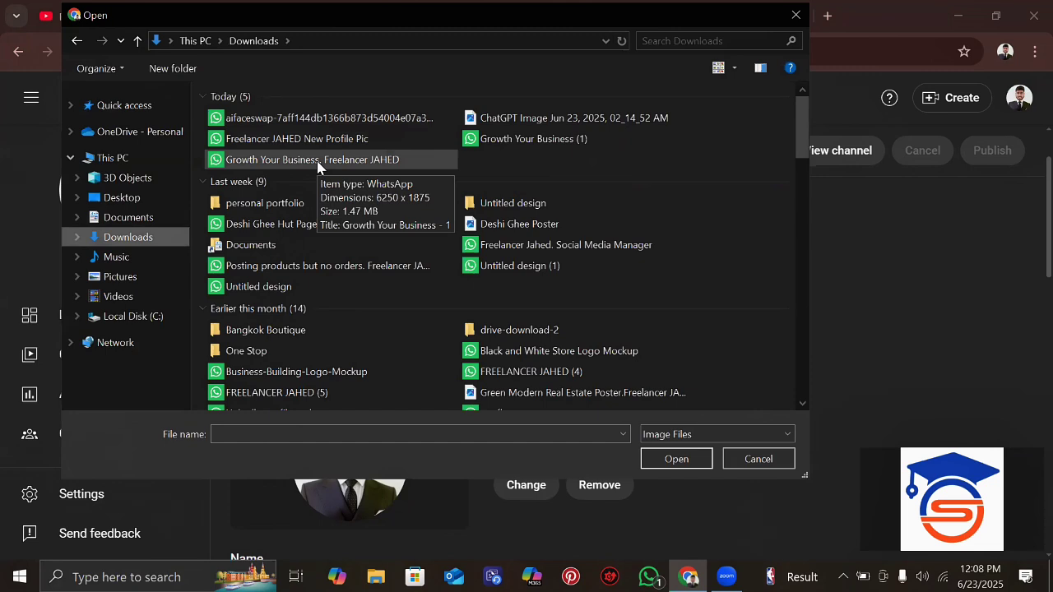
left_click(317, 168)
double_click(318, 161)
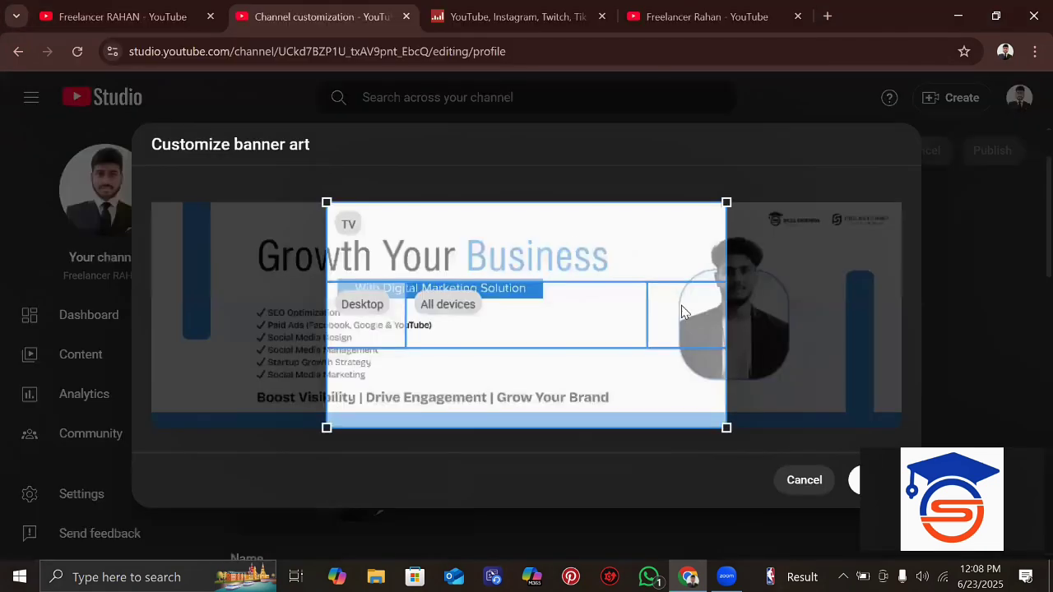
left_click_drag(682, 311, 561, 299)
left_click_drag(482, 303, 480, 302)
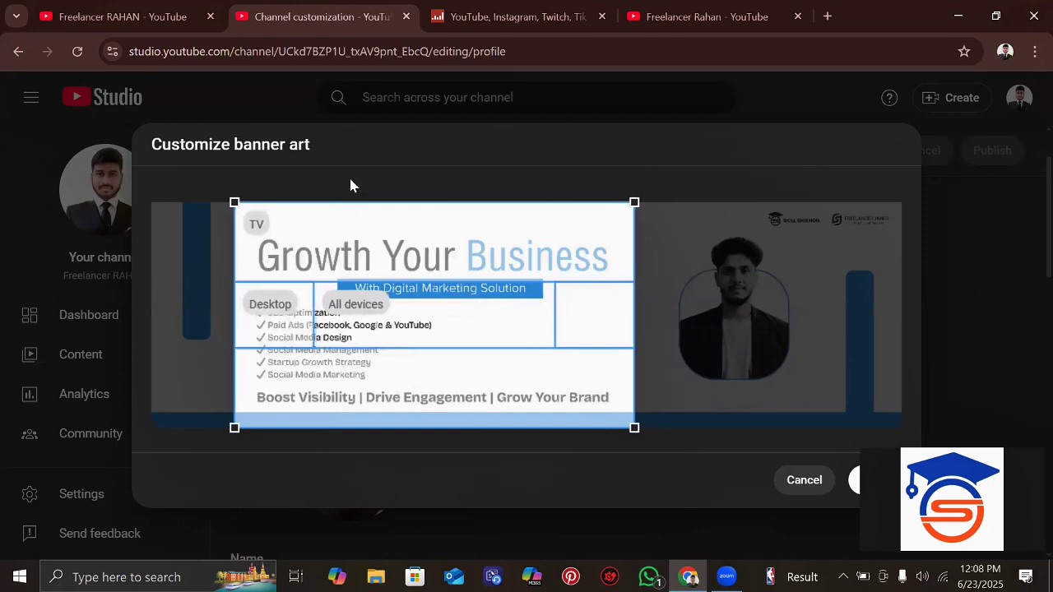
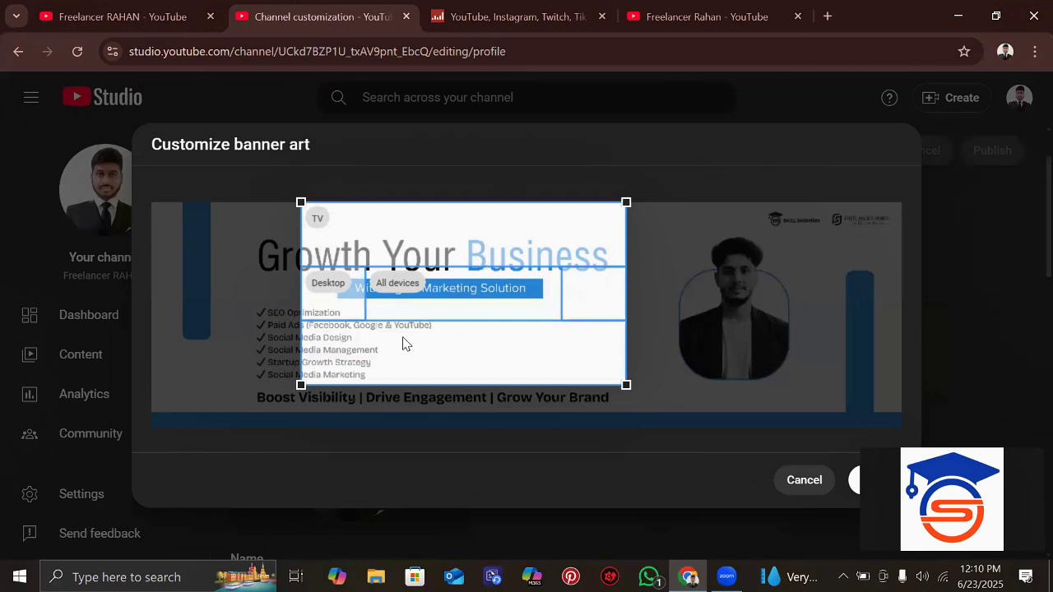
- Frame the Growth Your Business headline in the banner crop box and apply it with Done
left_click_drag(301, 385, 337, 385)
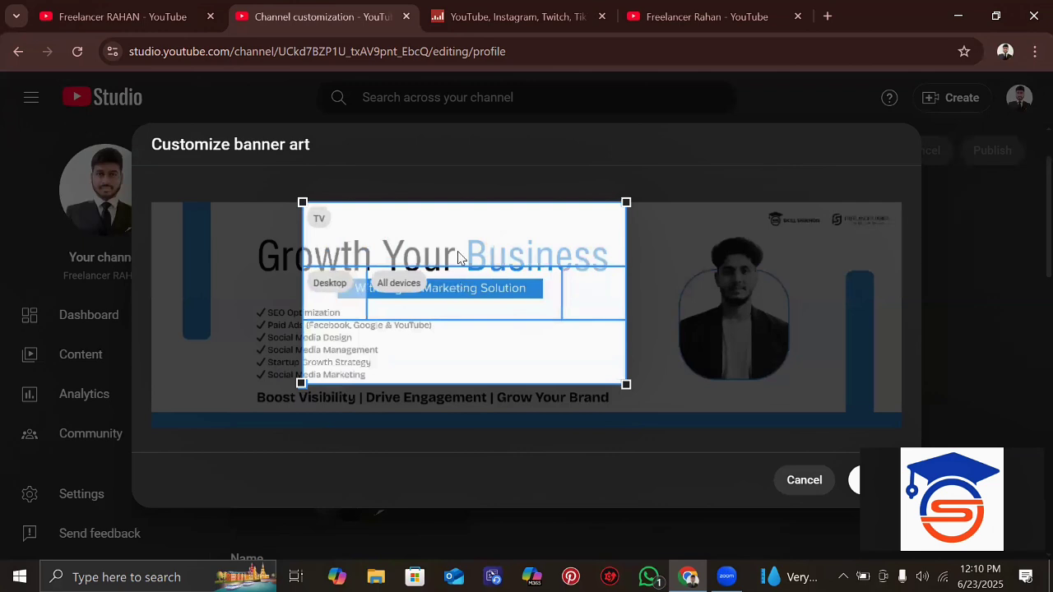
left_click_drag(592, 286, 733, 288)
left_click_drag(413, 146, 436, 160)
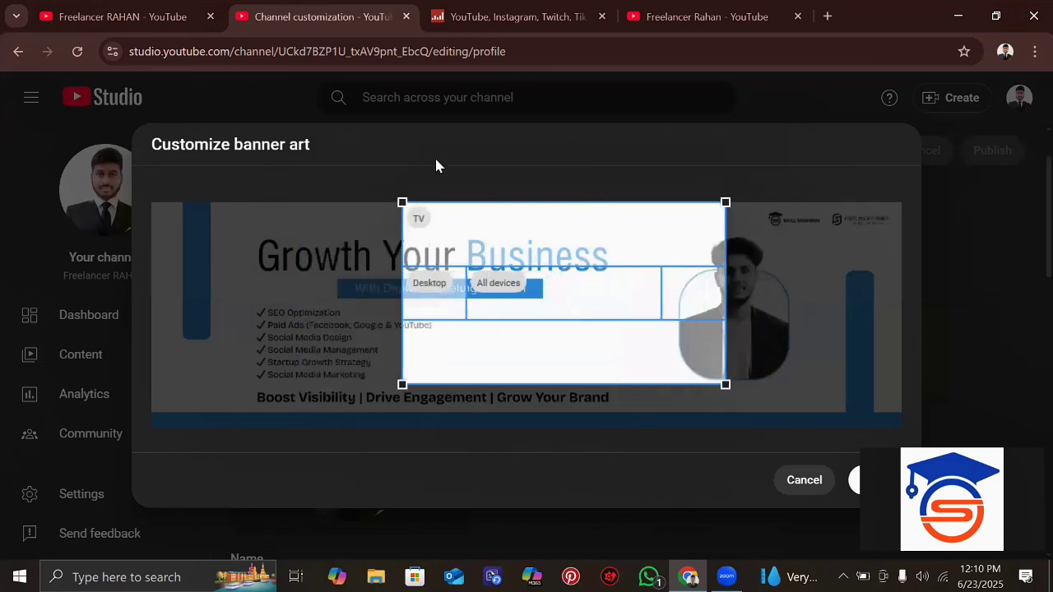
left_click_drag(607, 312, 472, 297)
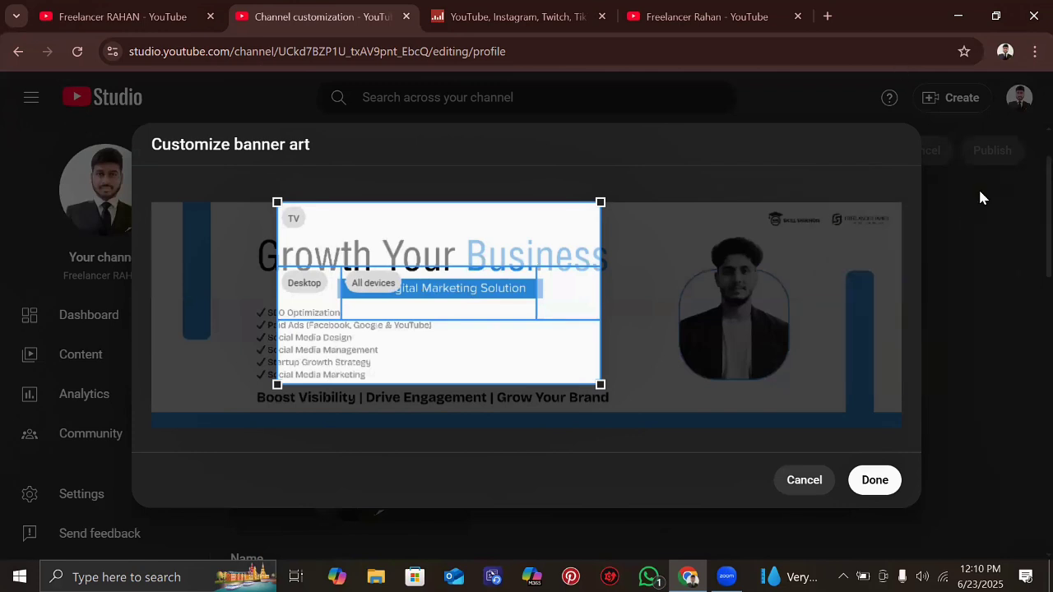
left_click(869, 480)
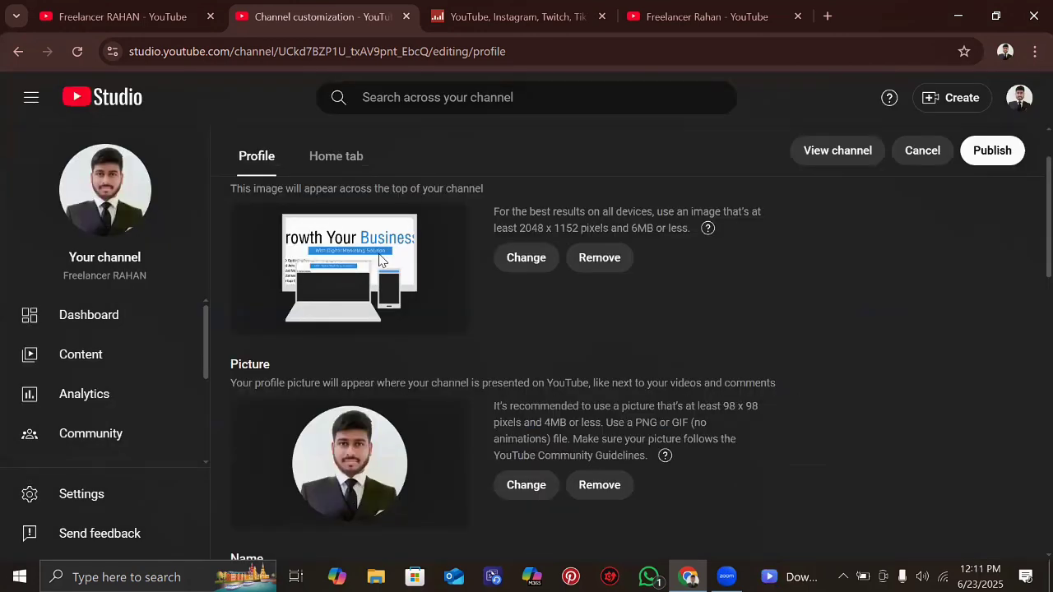
scroll(379, 261, "down", 1)
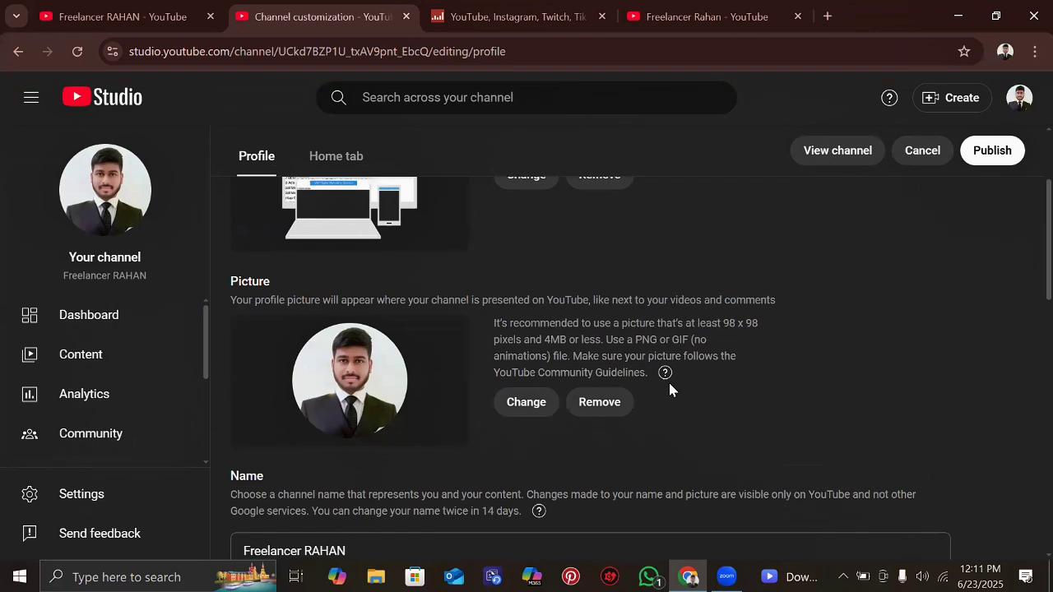
scroll(450, 354, "down", 1)
scroll(358, 358, "down", 1)
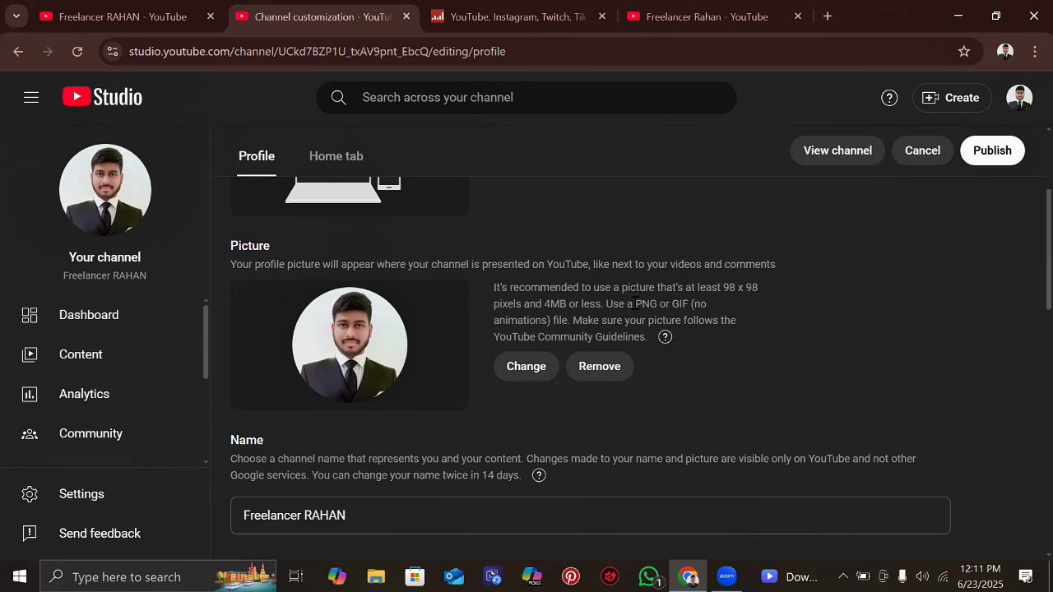
scroll(576, 272, "down", 1)
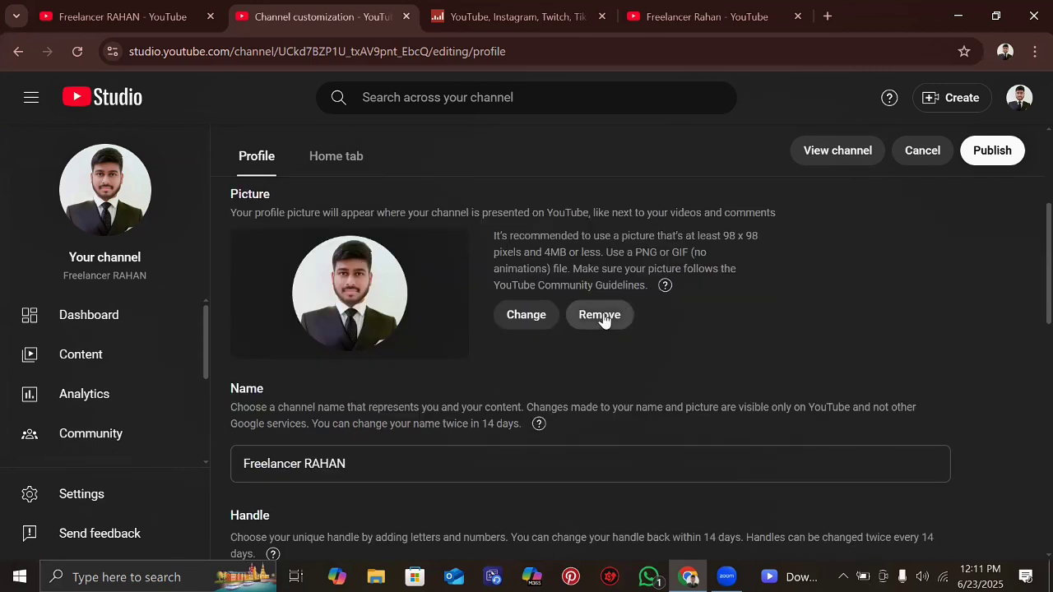
scroll(576, 269, "up", 3)
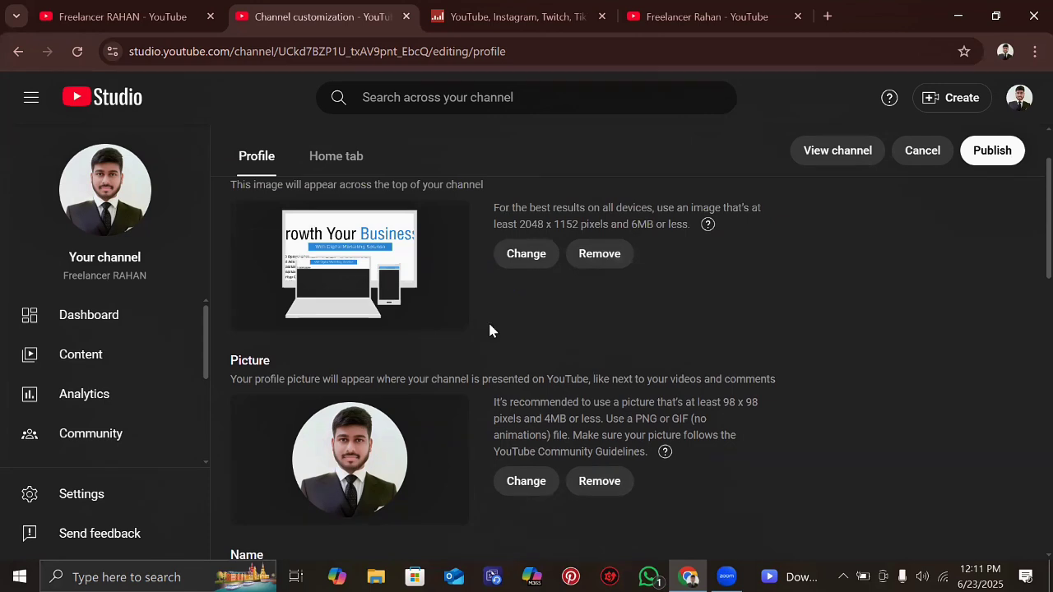
scroll(490, 331, "down", 5)
scroll(489, 325, "up", 1)
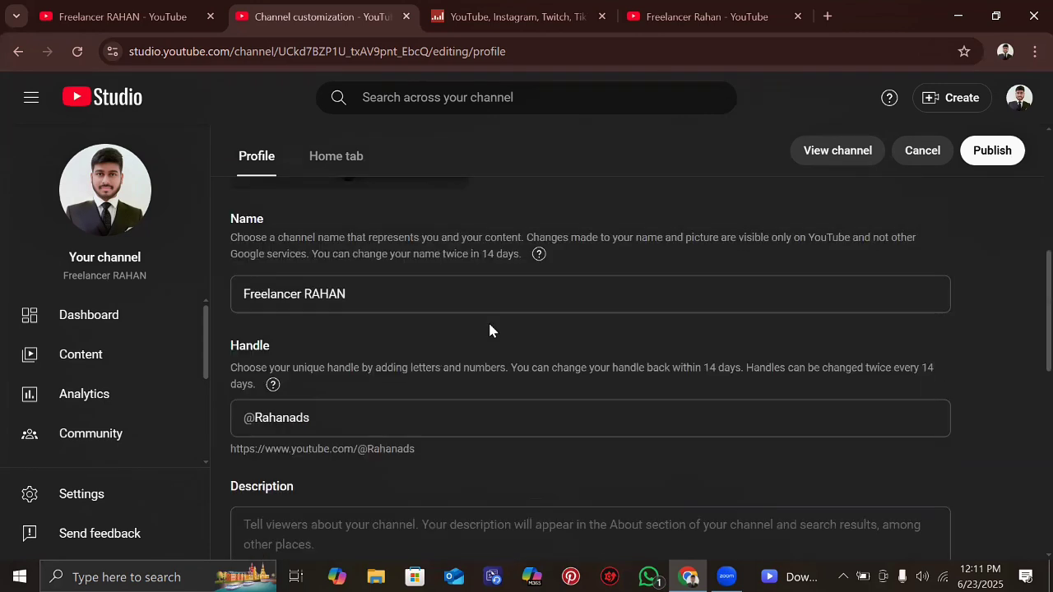
left_click(306, 288)
scroll(297, 267, "down", 1)
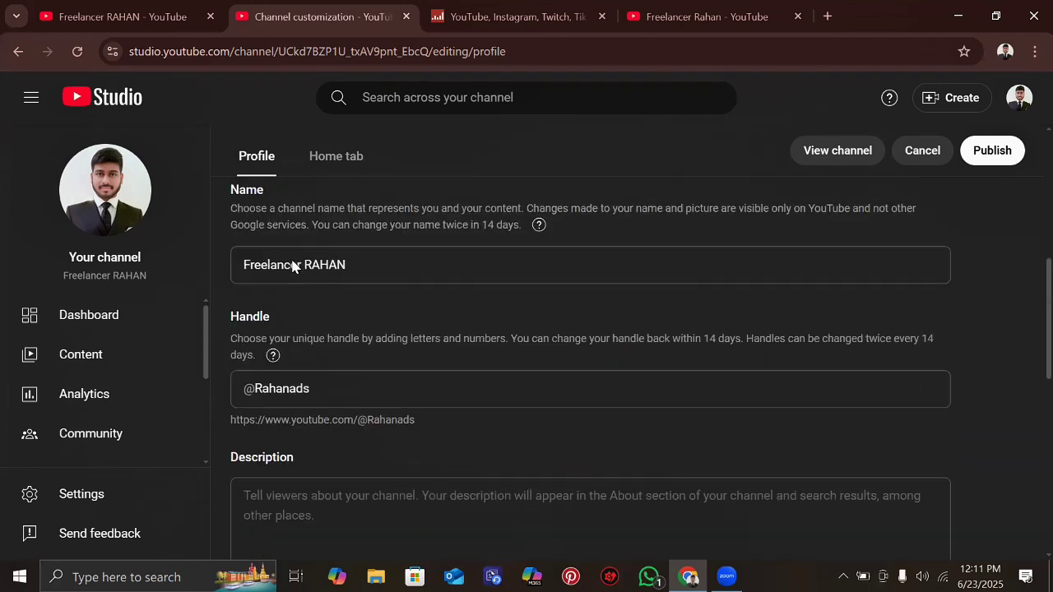
scroll(319, 294, "down", 1)
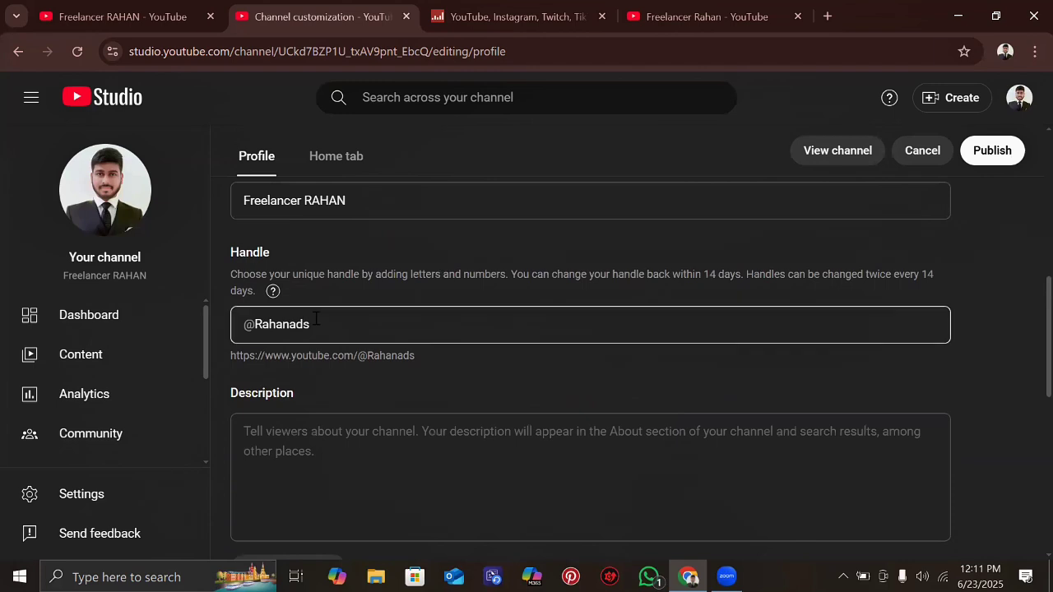
scroll(316, 318, "down", 1)
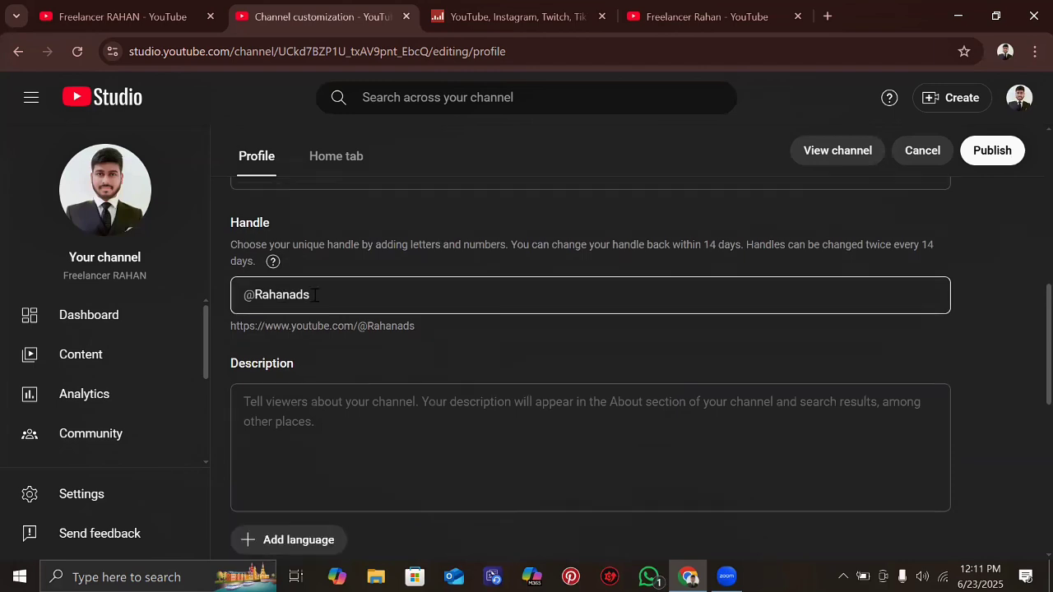
scroll(280, 331, "down", 1)
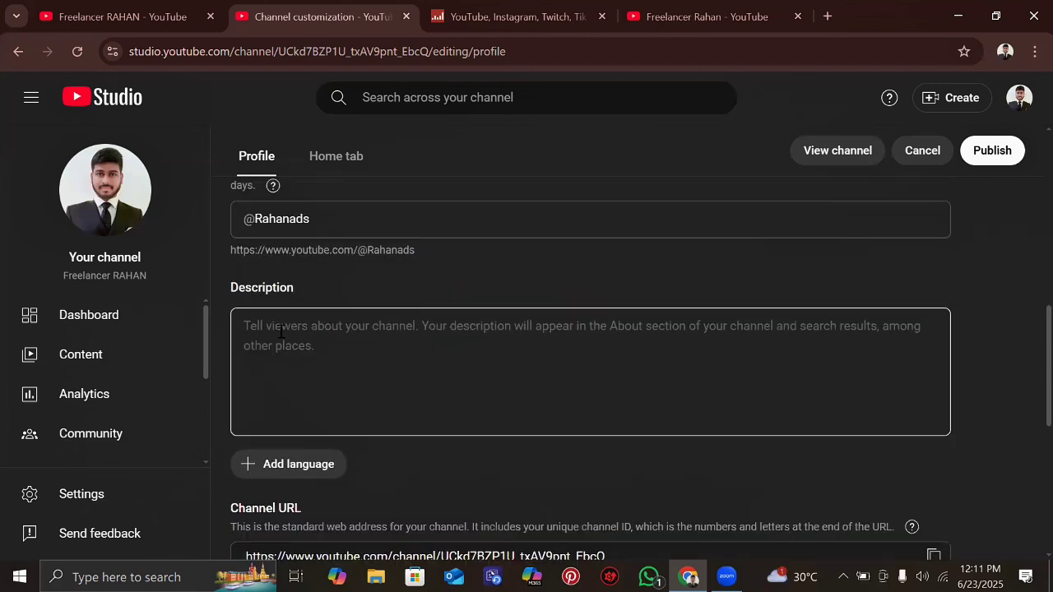
left_click(281, 332)
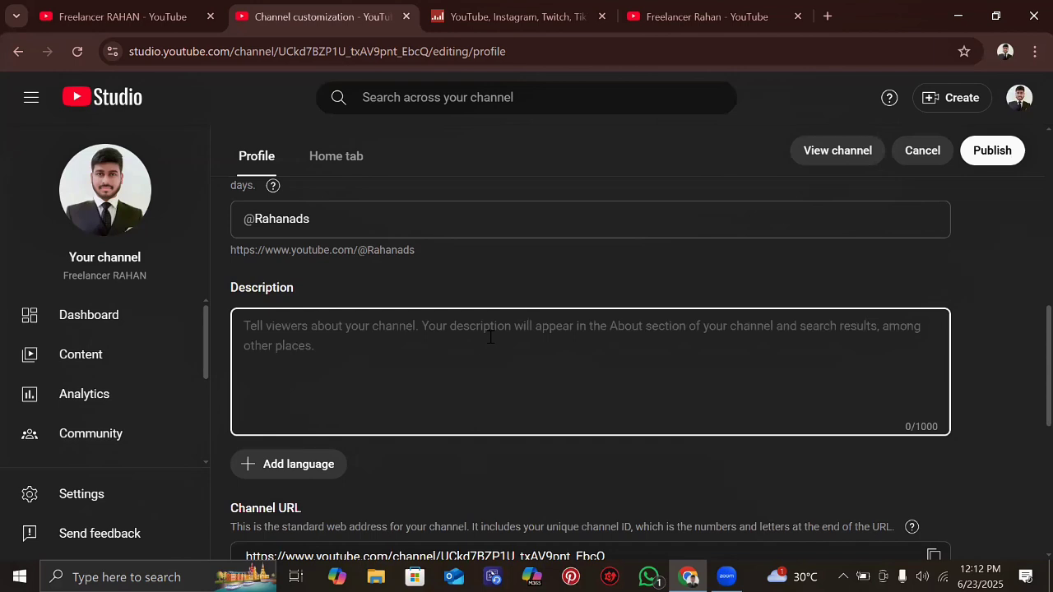
scroll(285, 311, "down", 1)
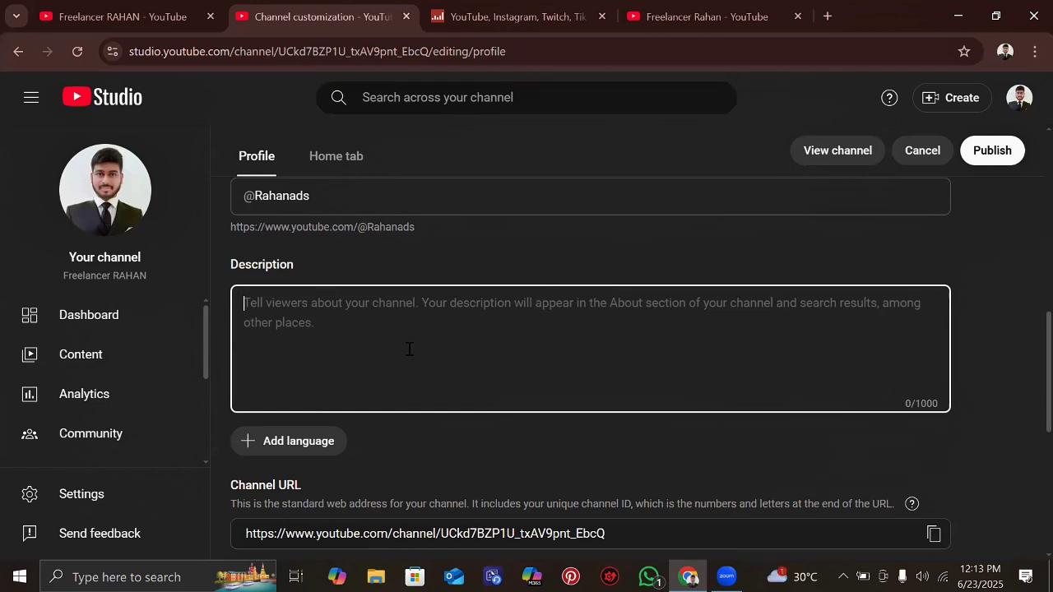
- Search Google for chatgpt in a new browser tab and look over the results
left_click(826, 12)
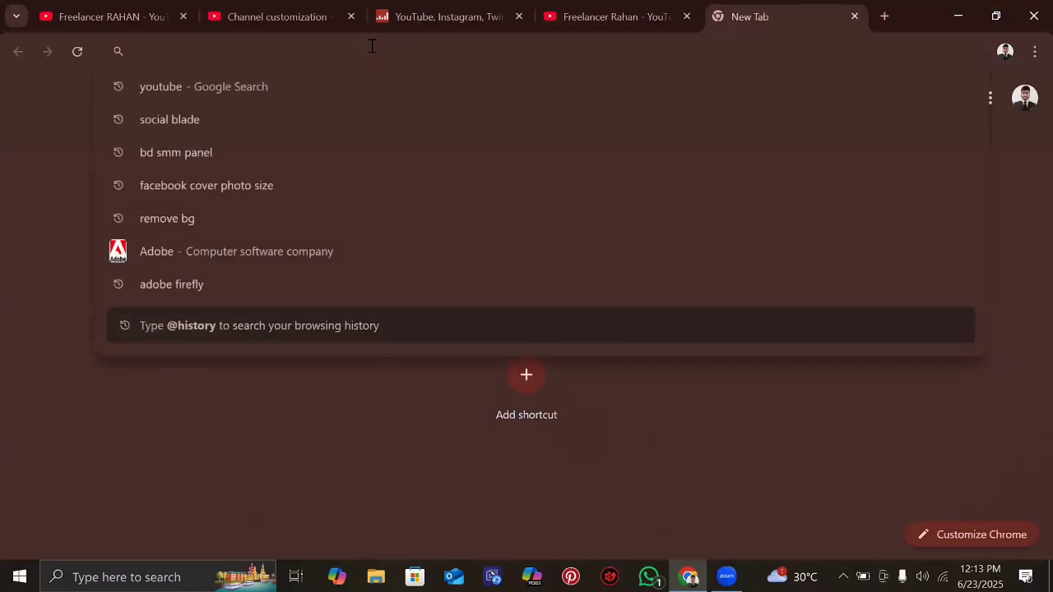
type("k")
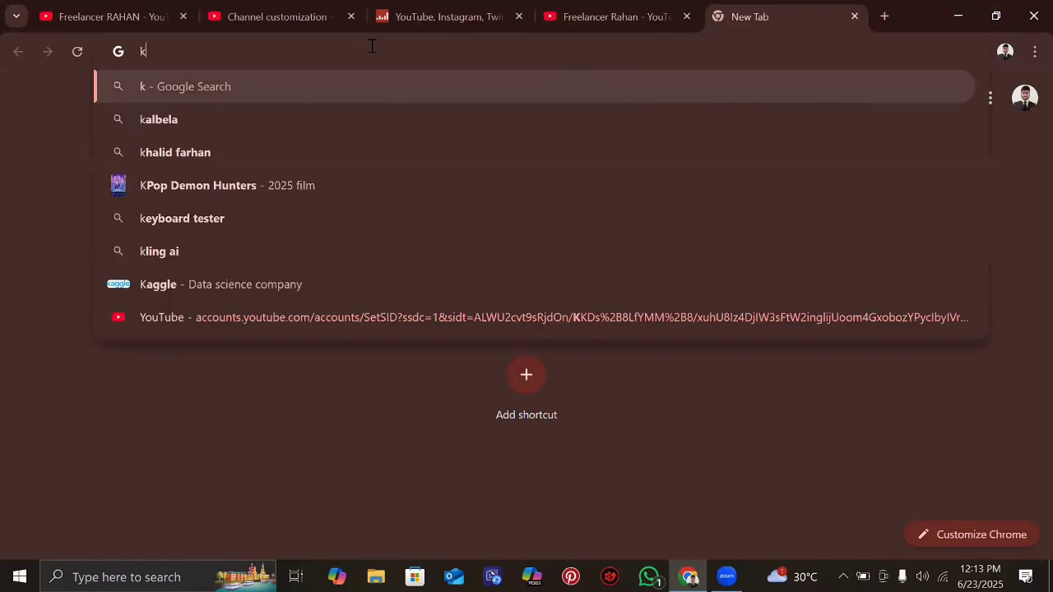
key("BackSpace")
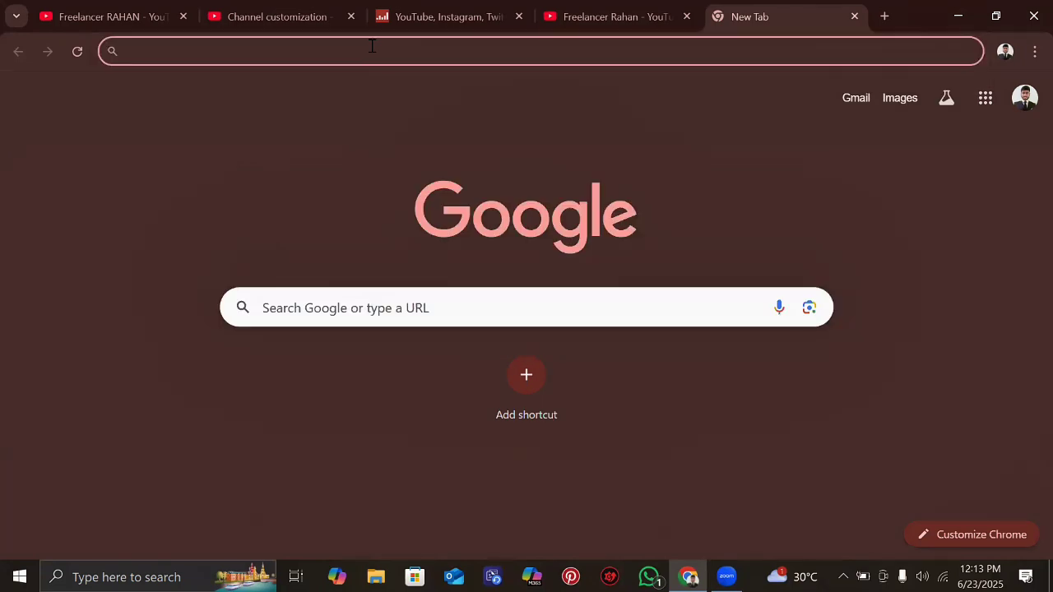
type("chatgpt")
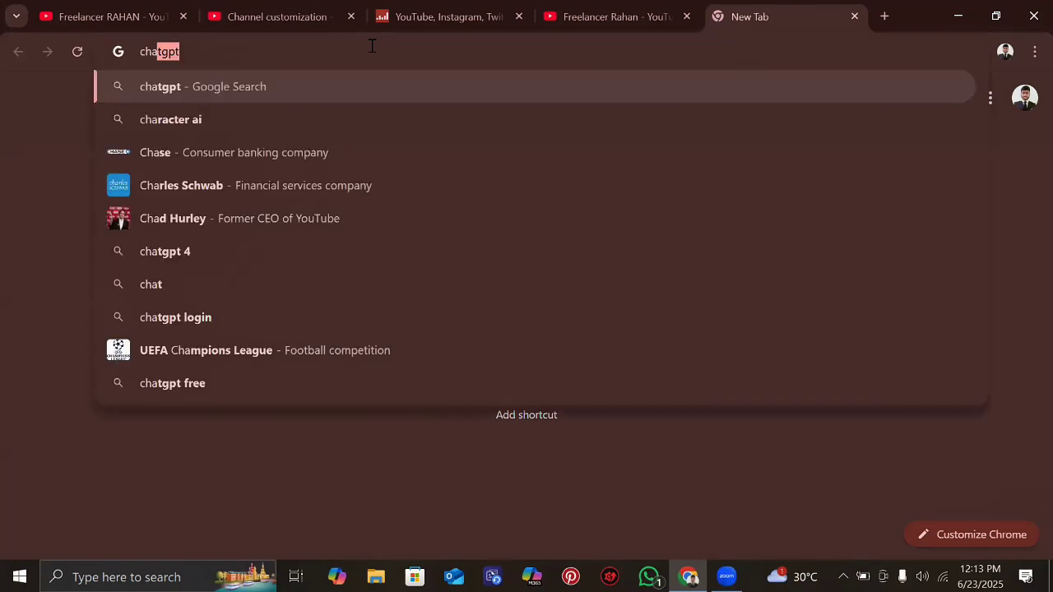
key("Return")
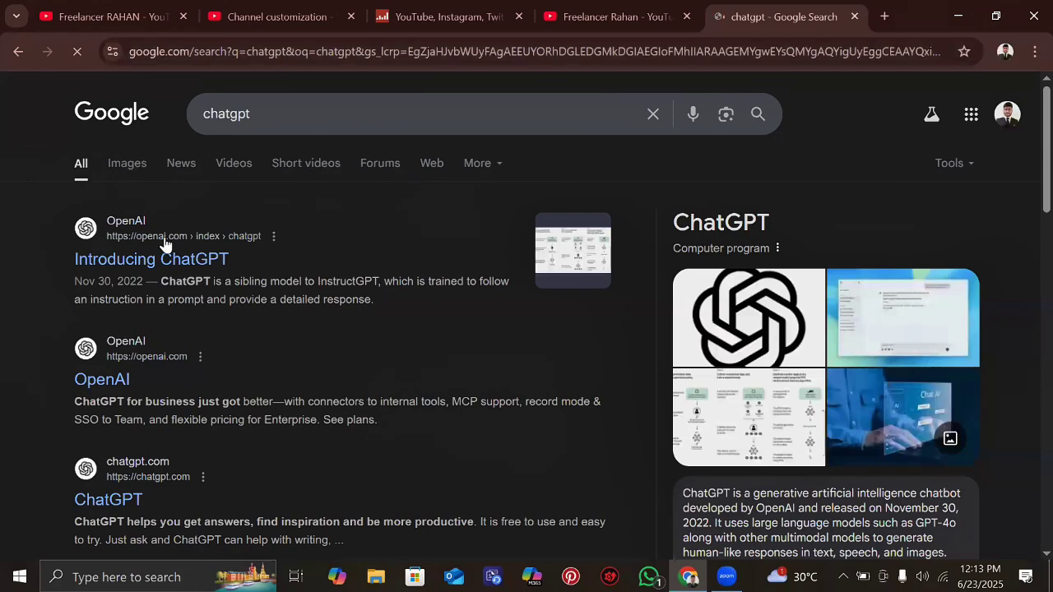
scroll(164, 244, "down", 1)
scroll(164, 244, "up", 1)
scroll(97, 283, "down", 1)
scroll(98, 282, "down", 3)
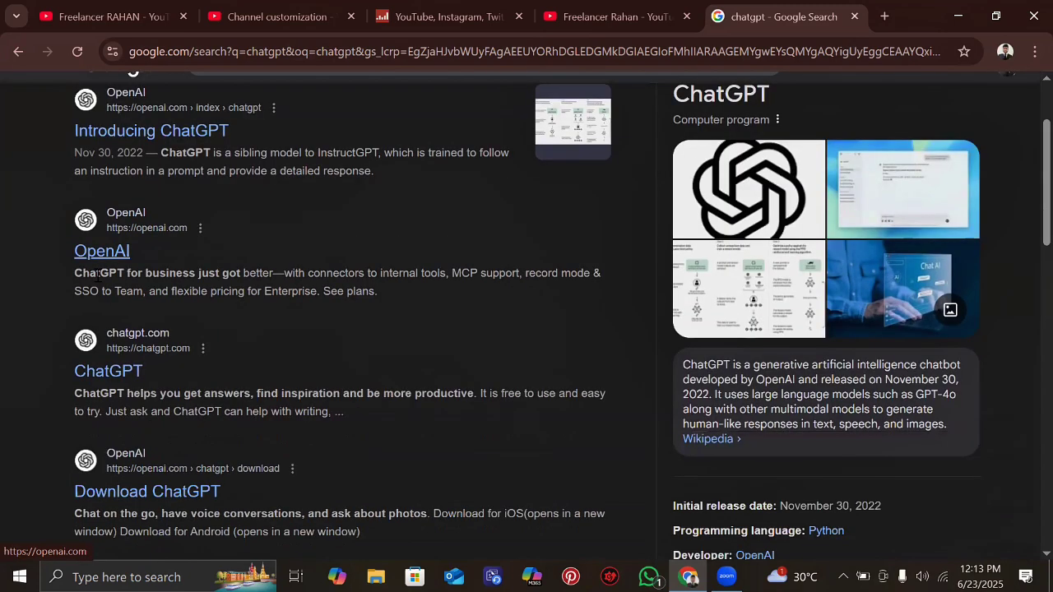
- Go to chatgpt.com from the search results and place the cursor in the Ask anything box
left_click(104, 358)
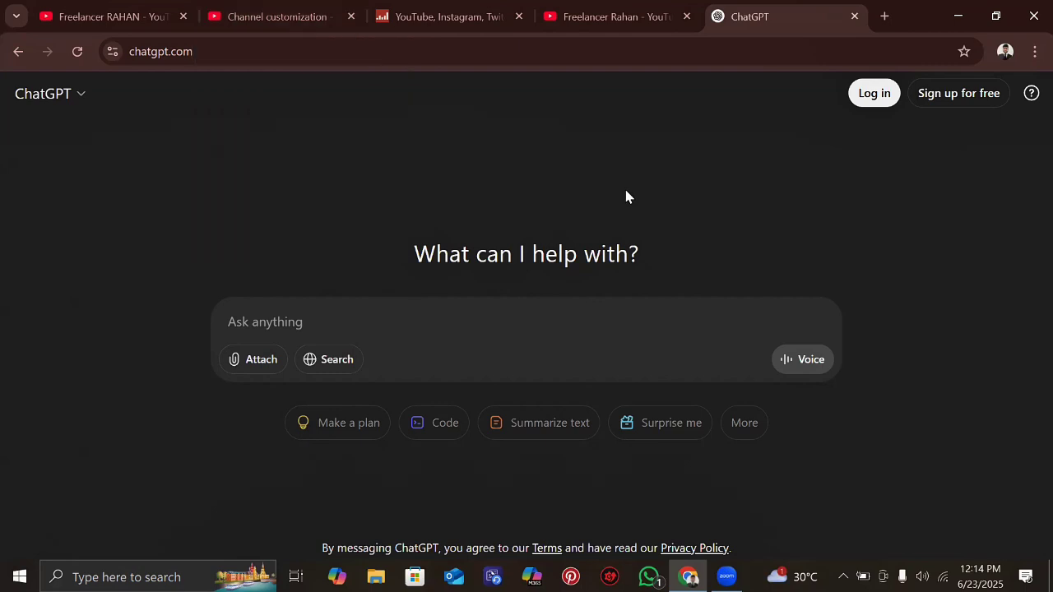
left_click(297, 322)
- Begin the prompt with 'My services' and list SEO and ADS on separate lines
type("My")
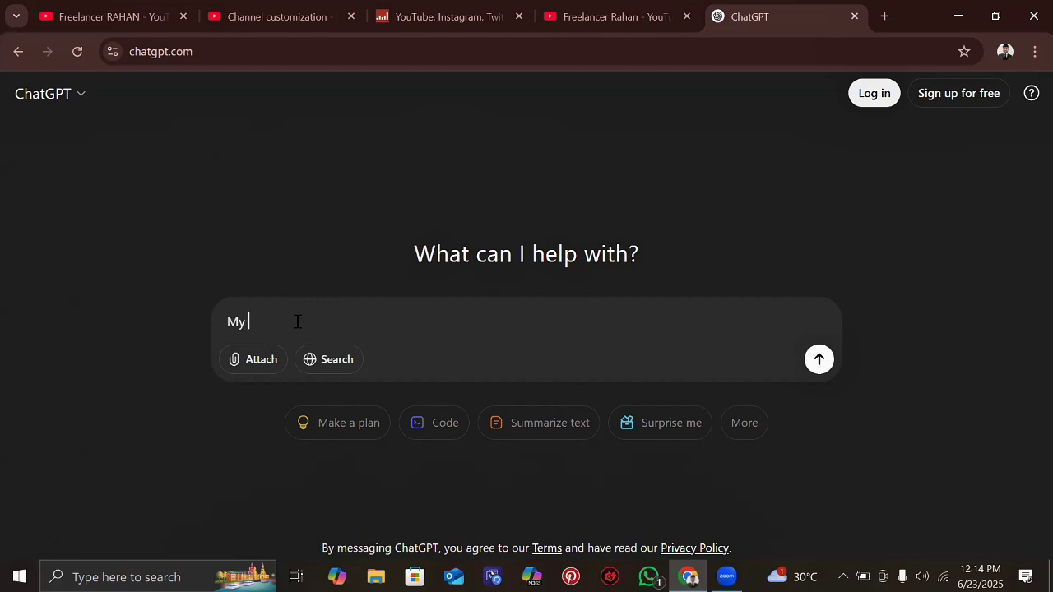
type(" services")
key("shift+Return")
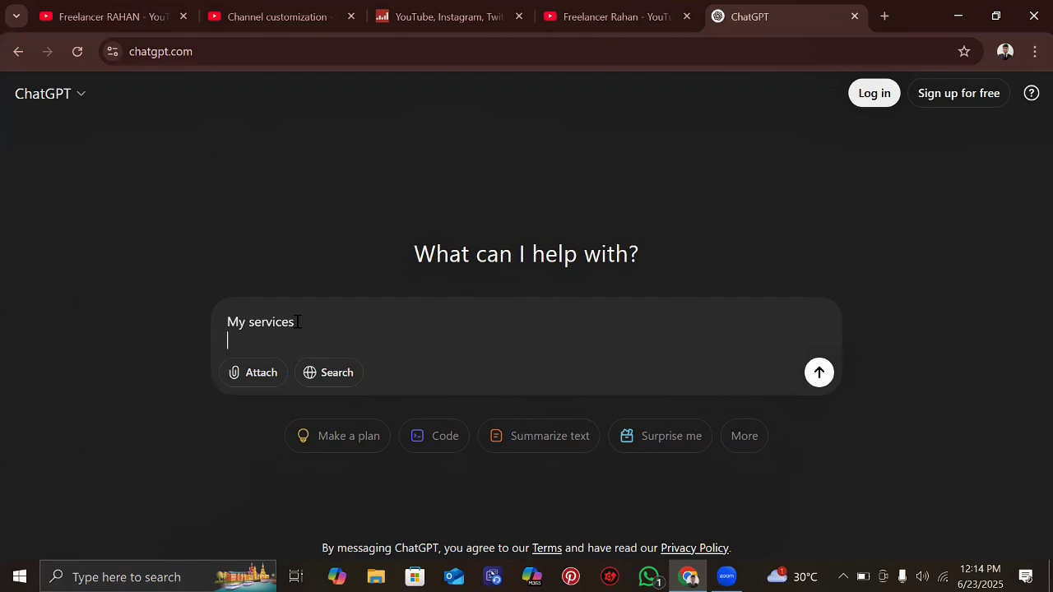
type("SEO")
key("shift+Return")
type("ADS")
key("shift+Return")
type("S")
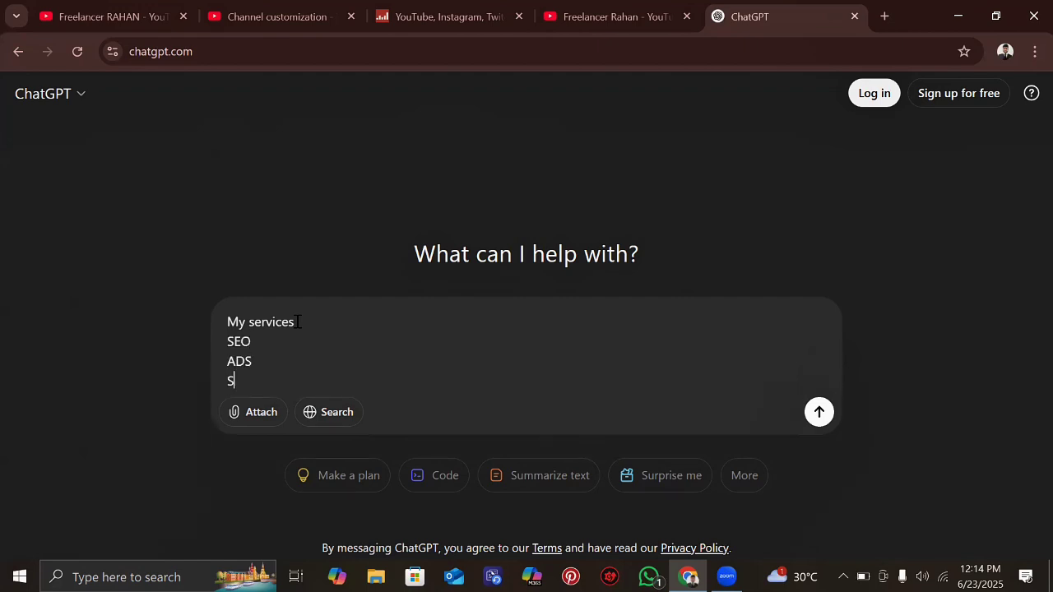
type("ocial media desihn")
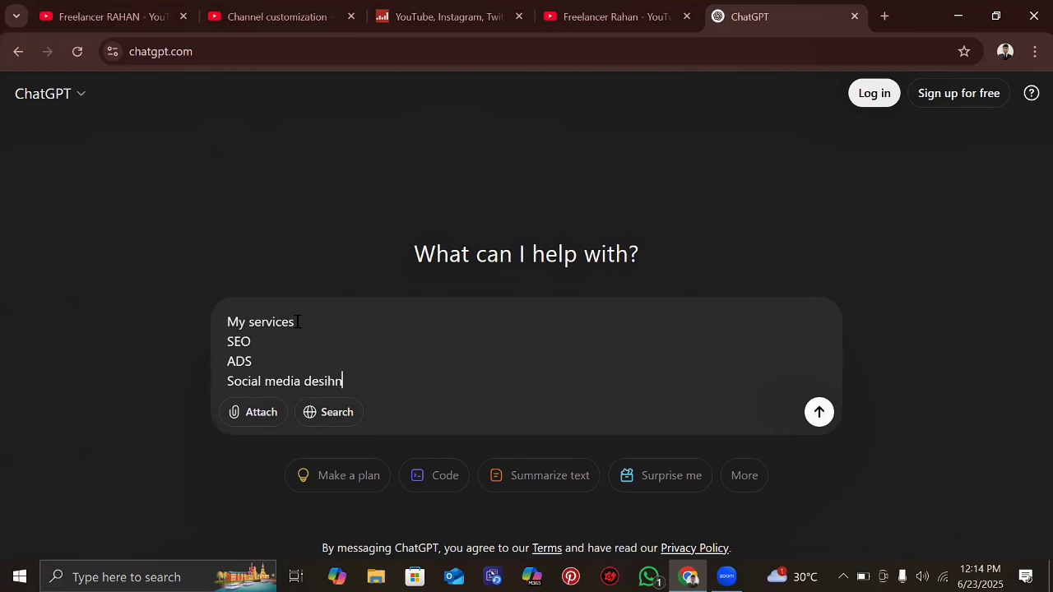
- Add 'Social media design' and 'social media marketing' lines, then leave blank lines below the list
key("BackSpace")
key("BackSpace")
type("gn")
key("shift+Return")
type("socia")
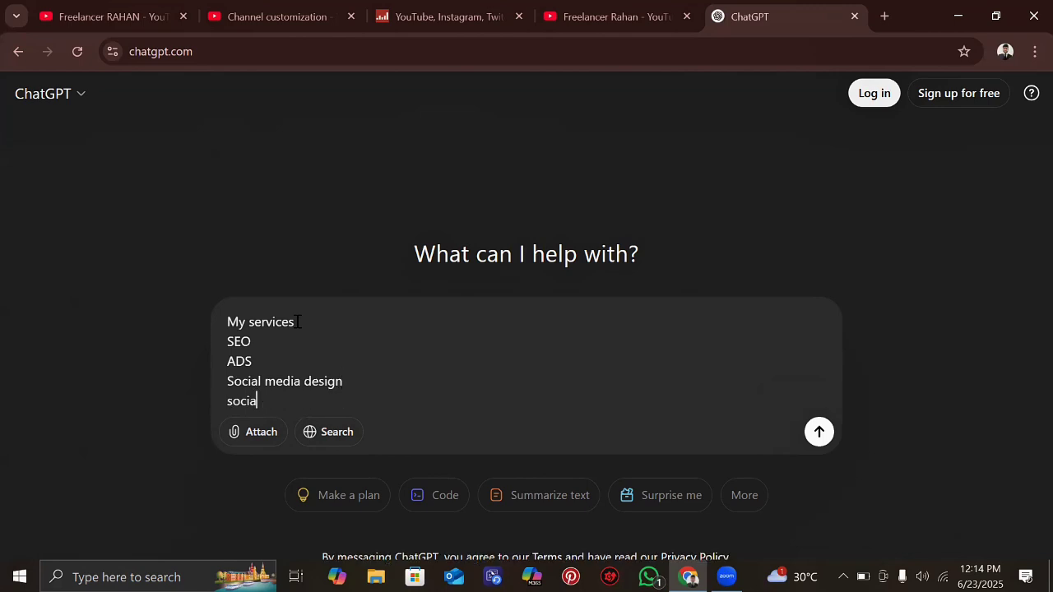
type("l media marketi")
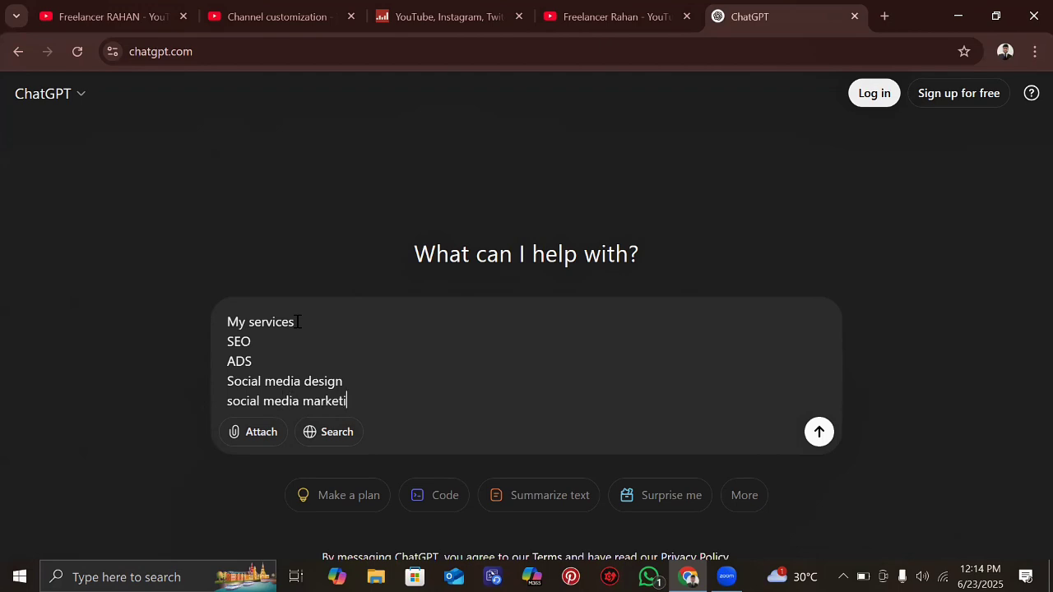
type("ng")
key("shift+Return")
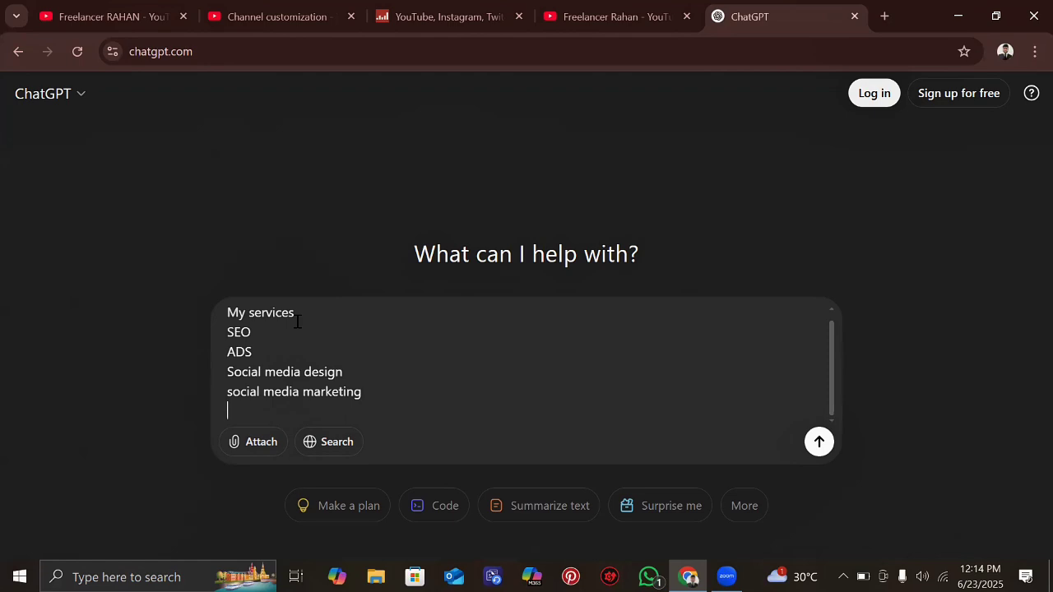
type("Digi")
key("BackSpace")
key("BackSpace")
key("BackSpace")
key("BackSpace")
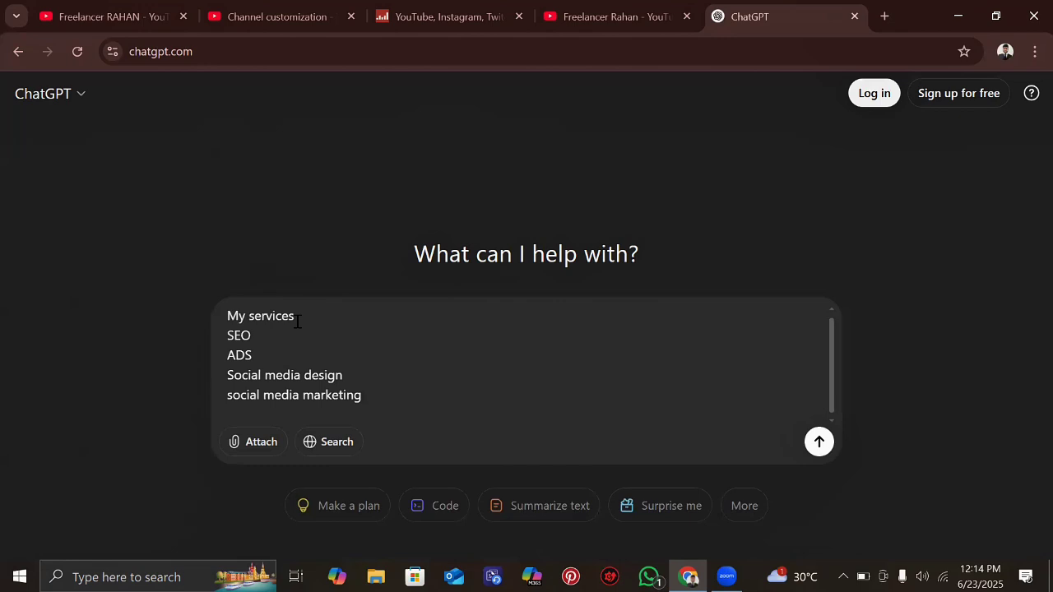
key("Return")
key("Return")
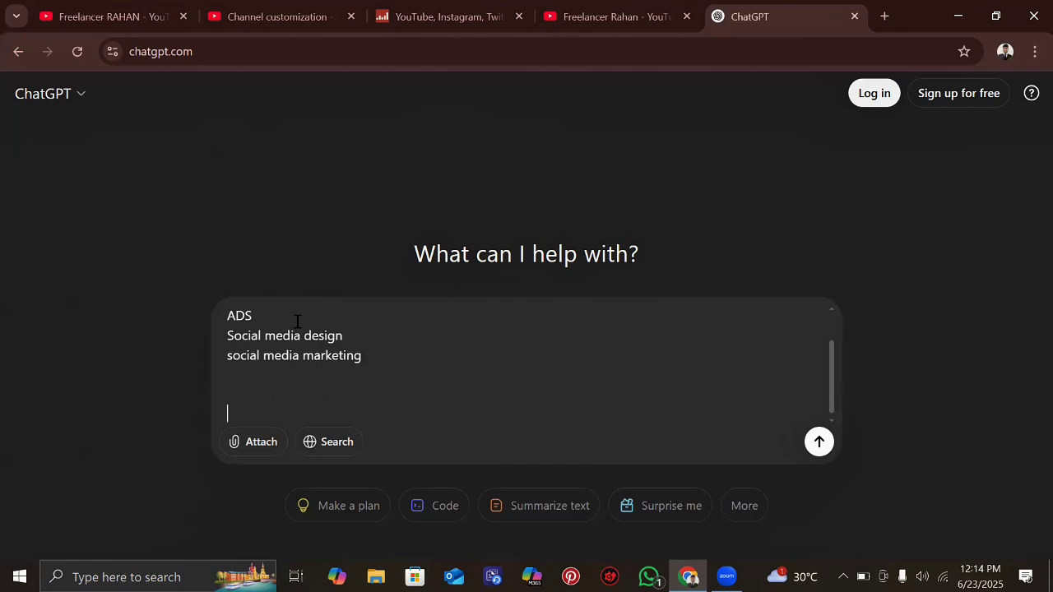
- Ask for a YouTube channel description named Freelancer RAHAN, correcting the Social media design line
type("tumi amak yt c")
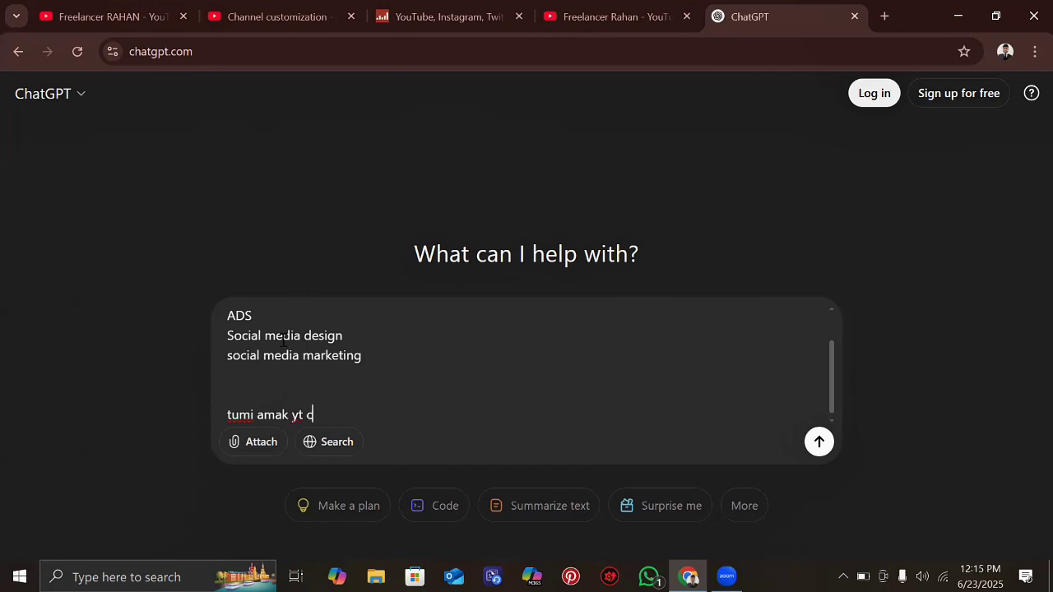
type("hannel er des")
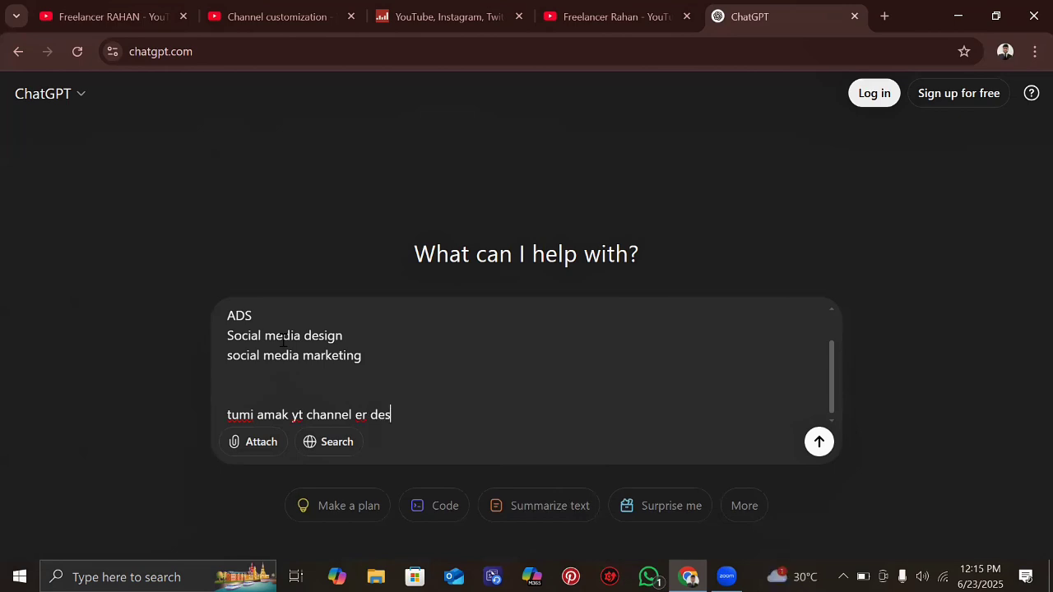
type("cription")
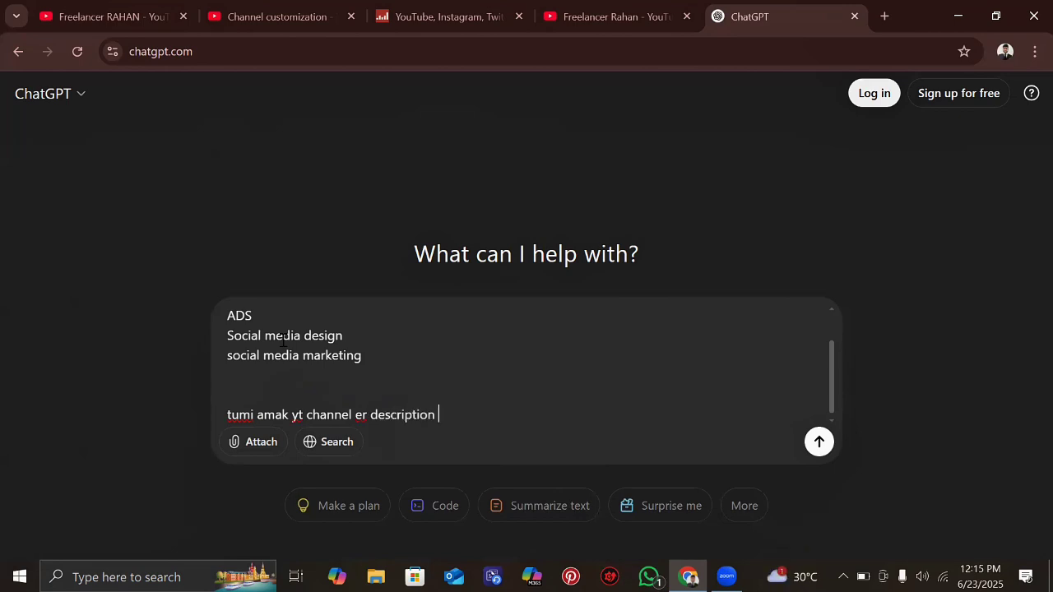
left_click(265, 335)
type("creat")
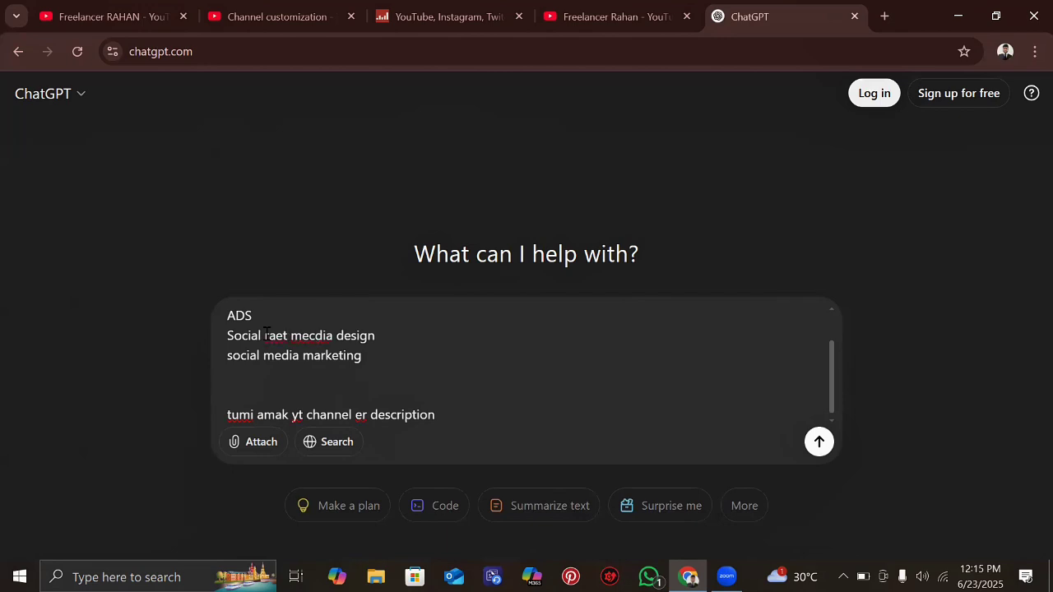
key("BackSpace")
key("BackSpace")
key("BackSpace")
key("BackSpace")
key("BackSpace")
key("BackSpace")
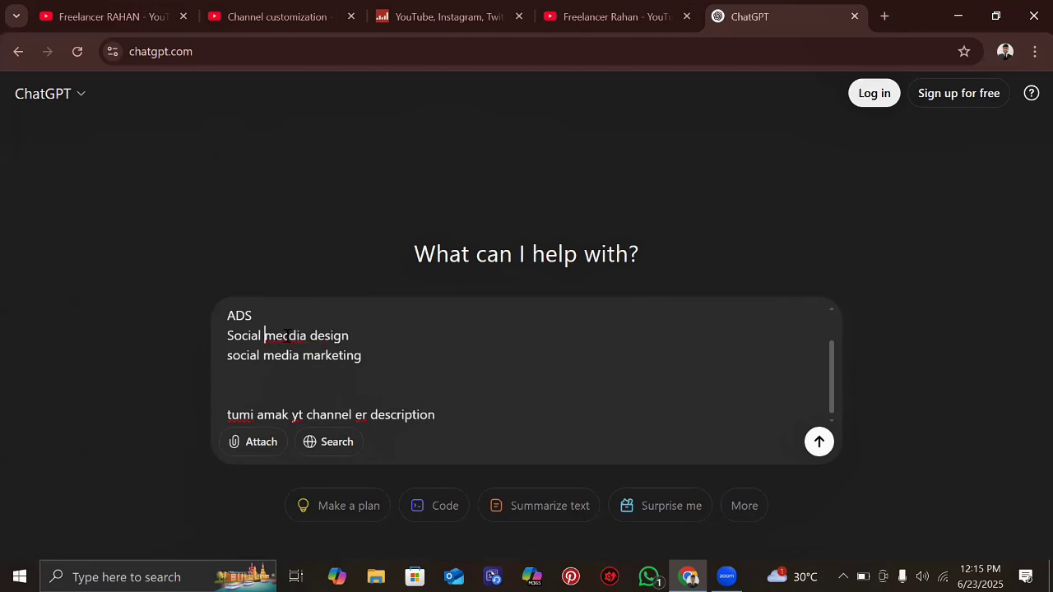
key("BackSpace")
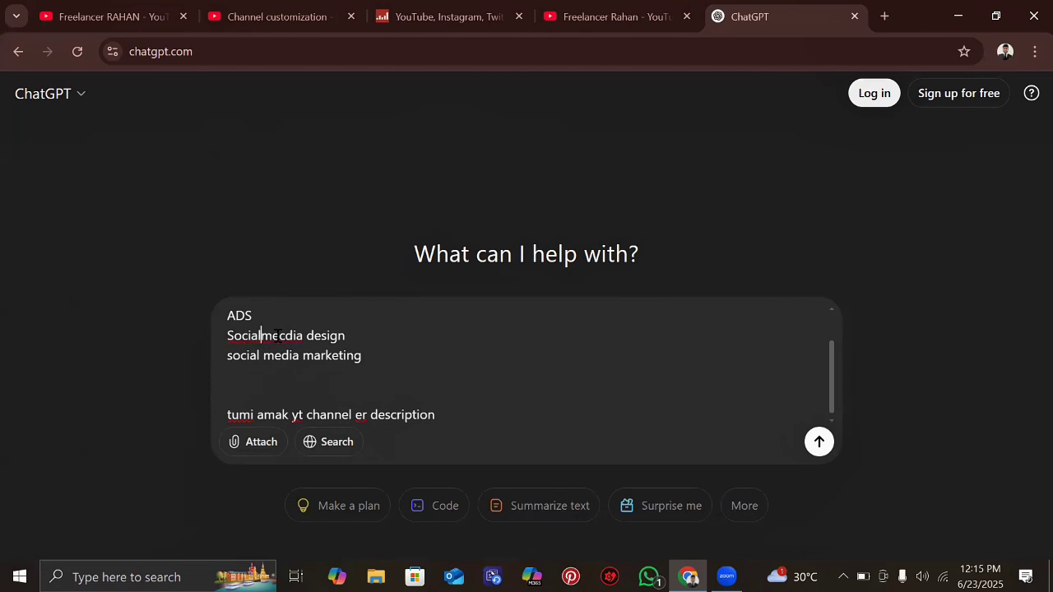
left_click(289, 335)
key("BackSpace")
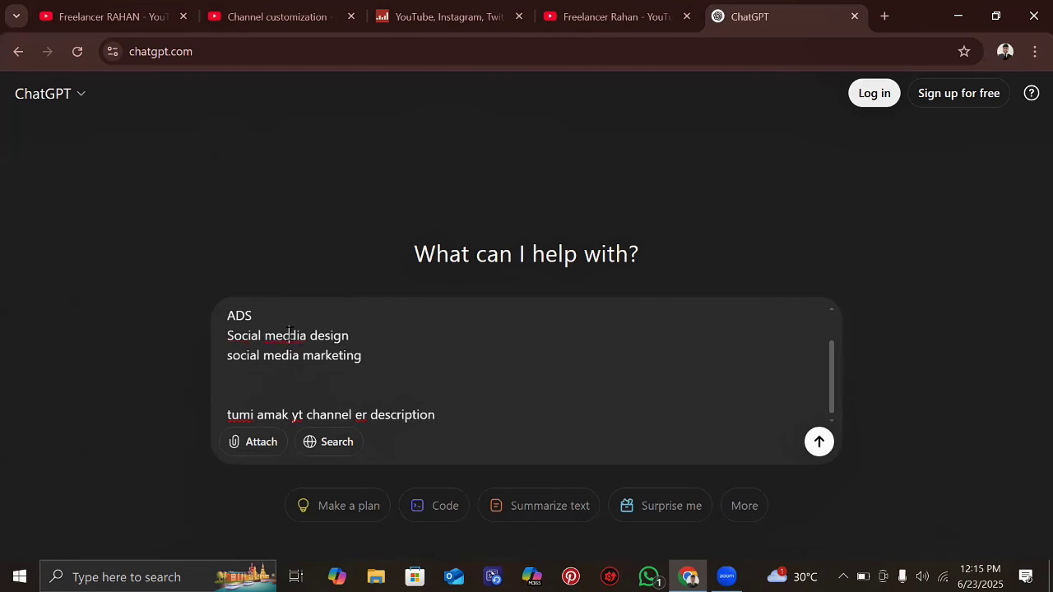
key("BackSpace")
type("crae")
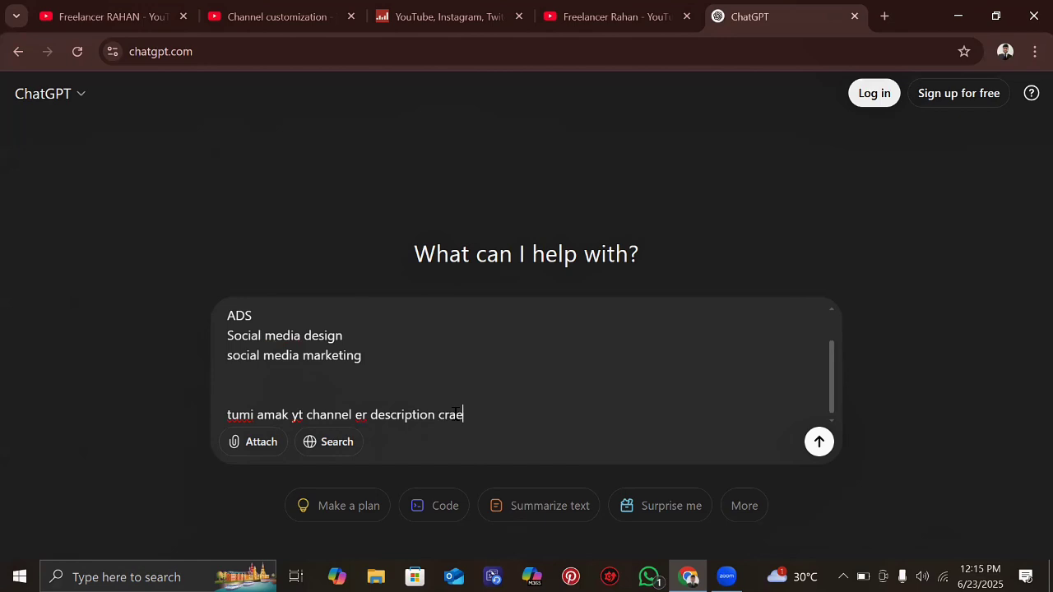
type("t kore daw. Channel name")
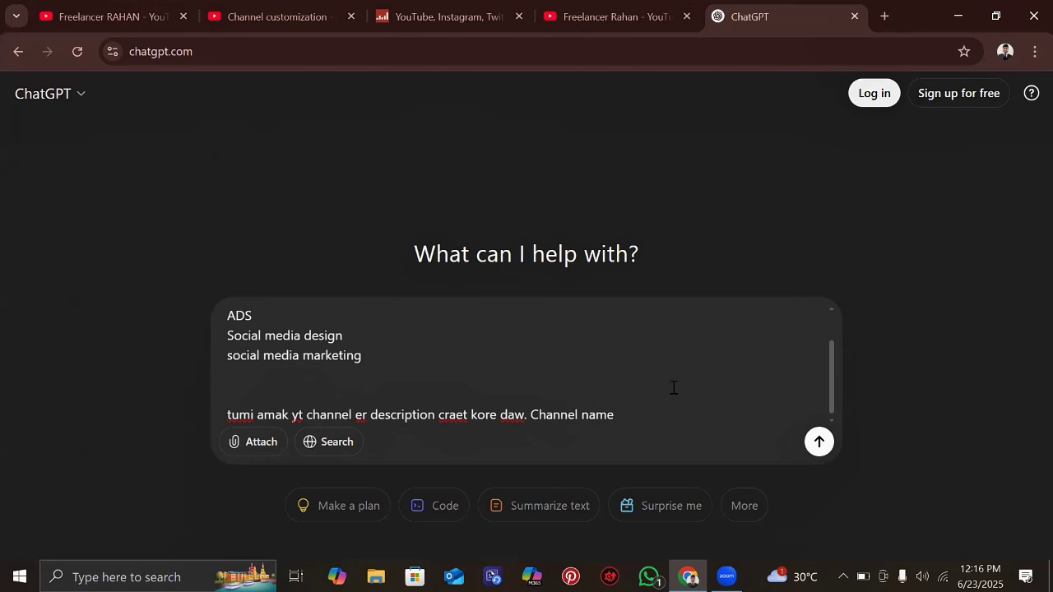
type("Freelancer ")
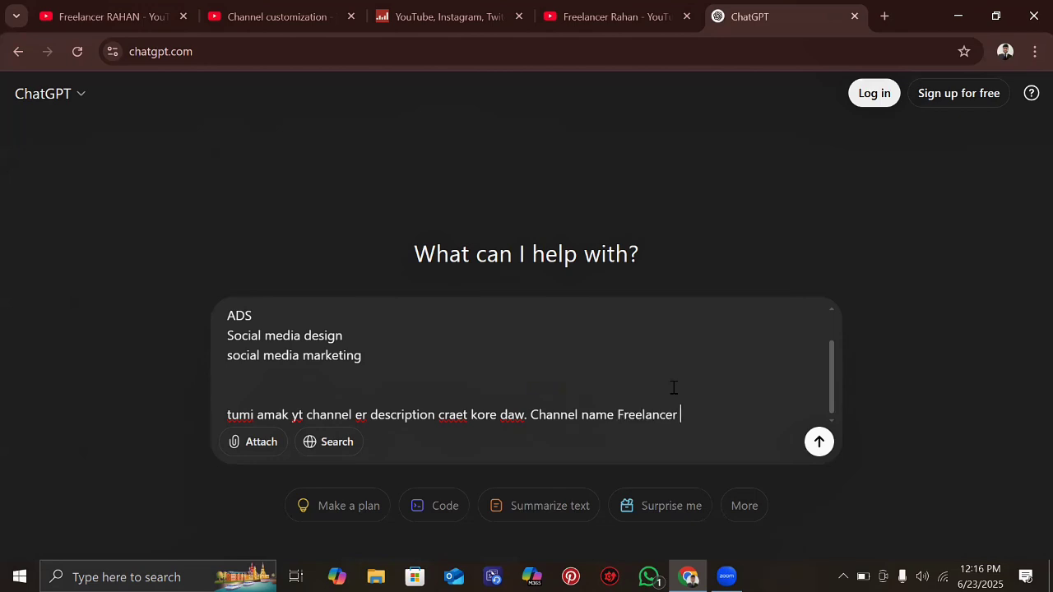
type("RAHAN")
- Send the request, then start a follow-up asking for top ranking service-related keywords
left_click(820, 443)
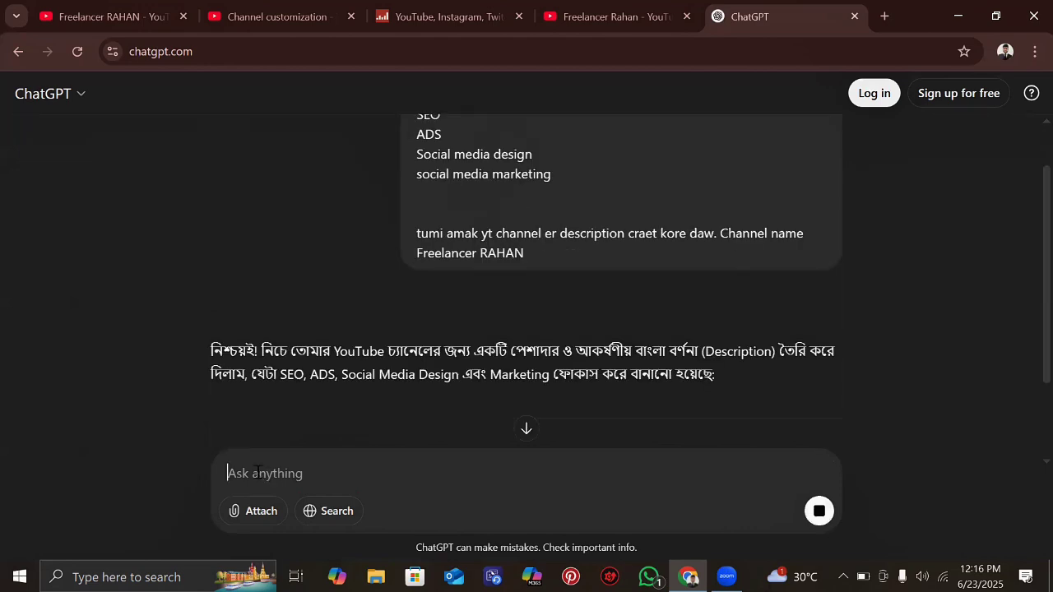
type("top ra")
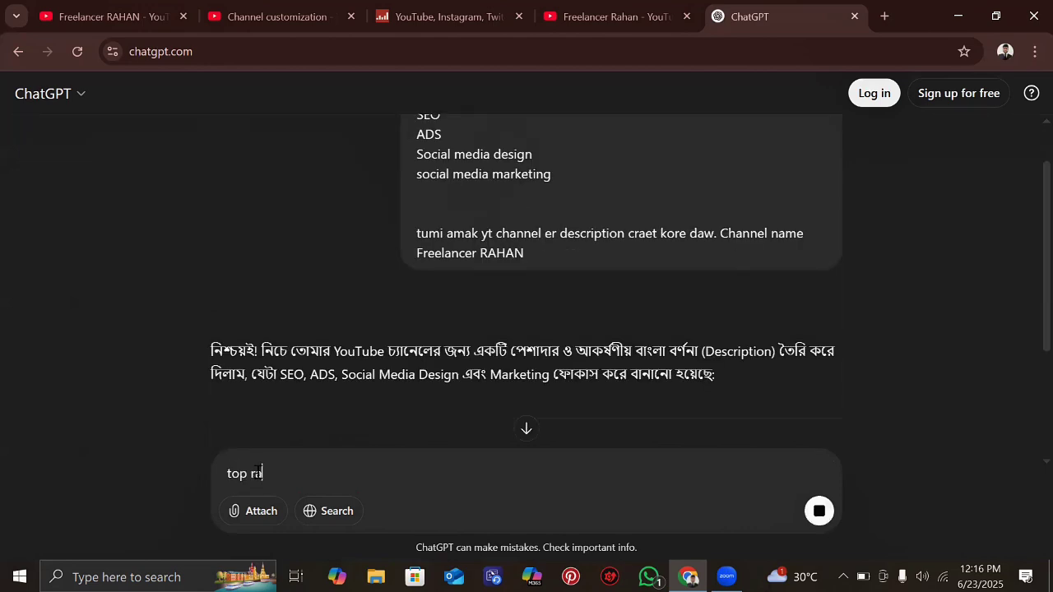
type("nking ke")
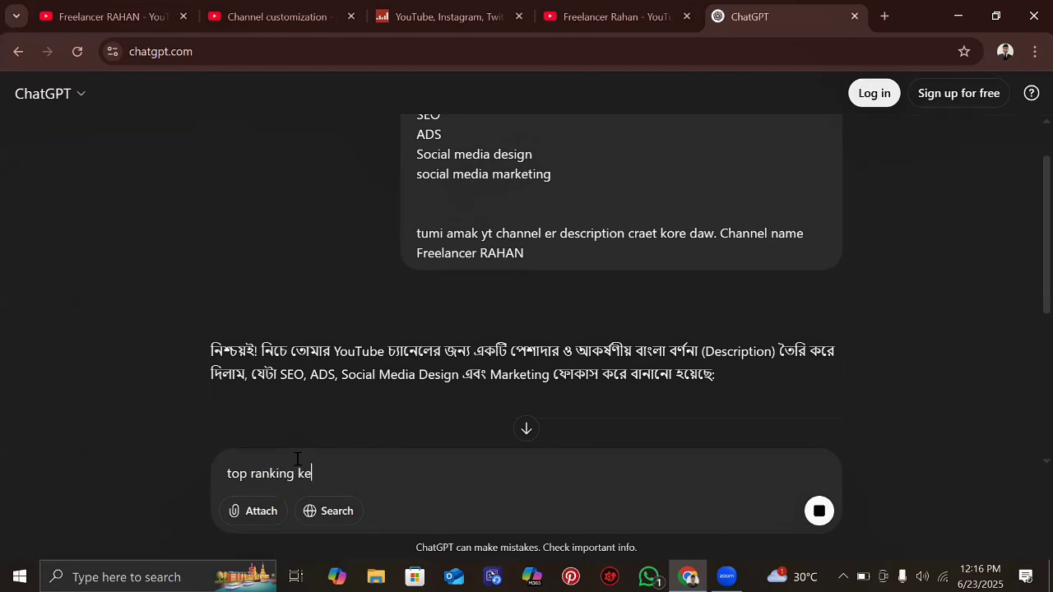
type("yword add")
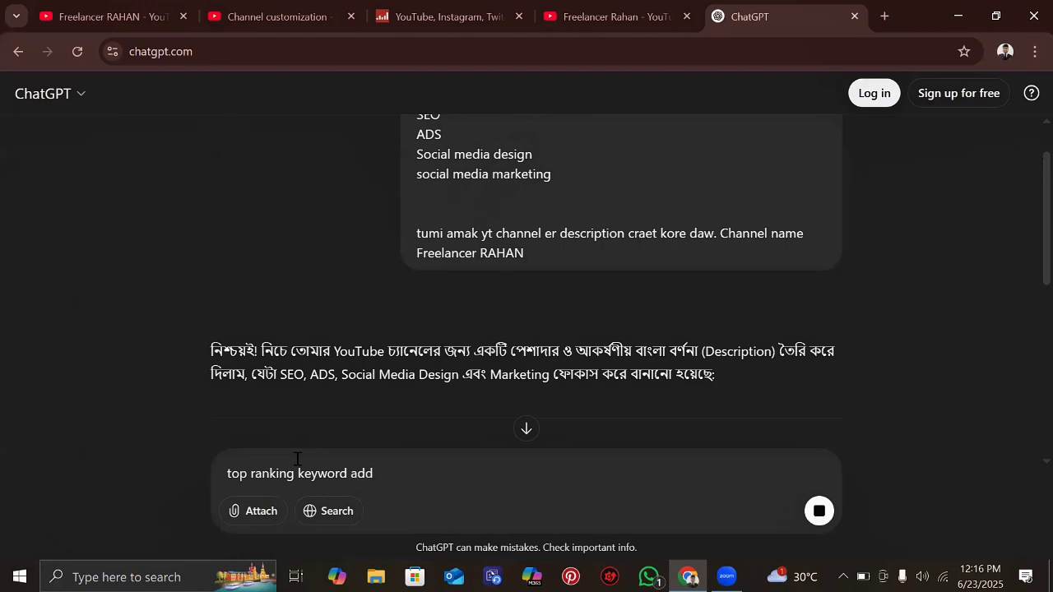
type(" kore")
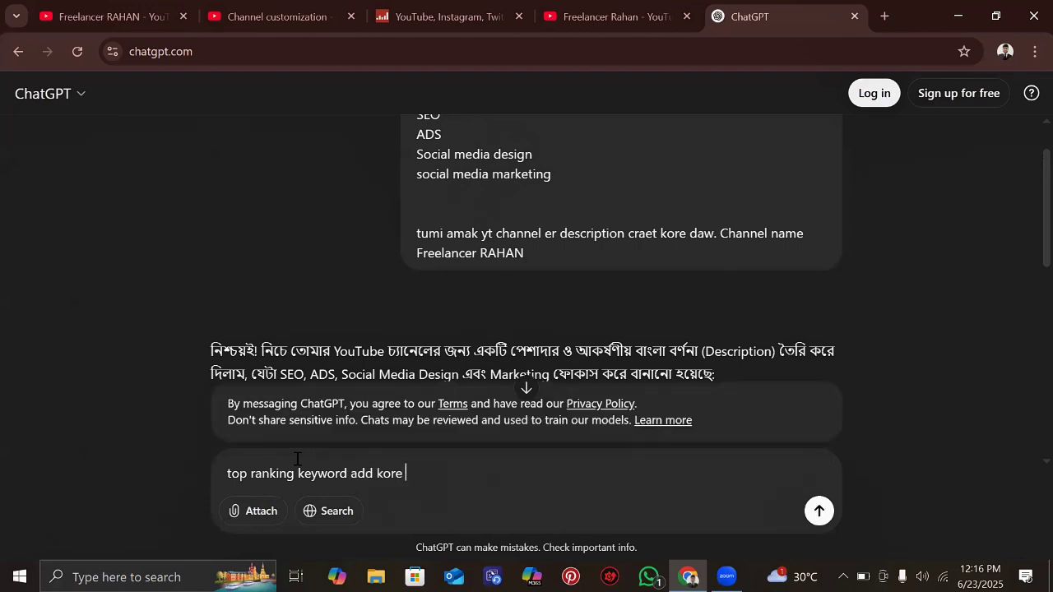
type(" daw ama")
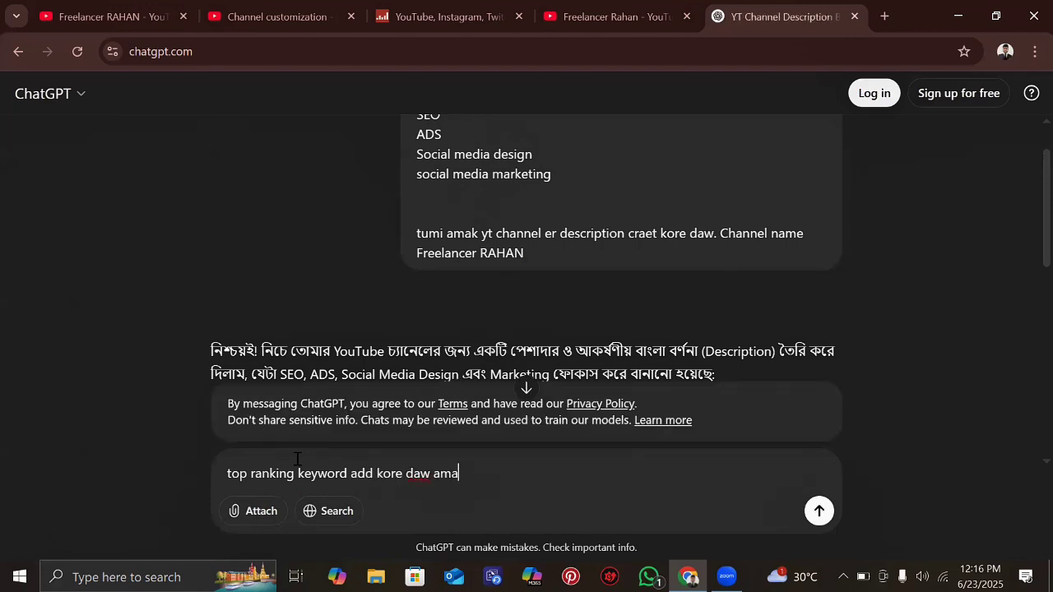
type("r services releted")
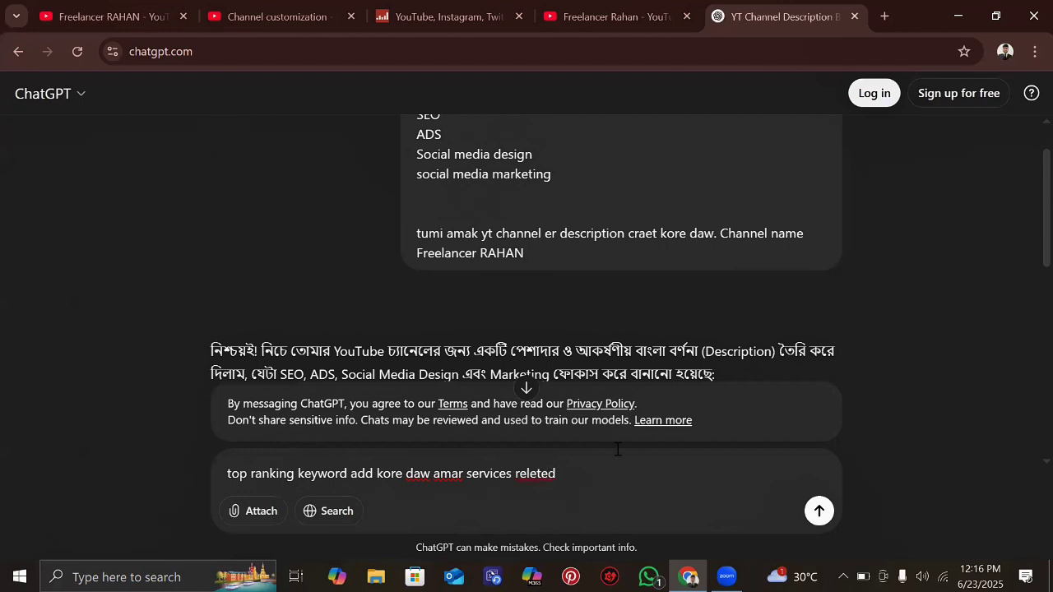
type(". a")
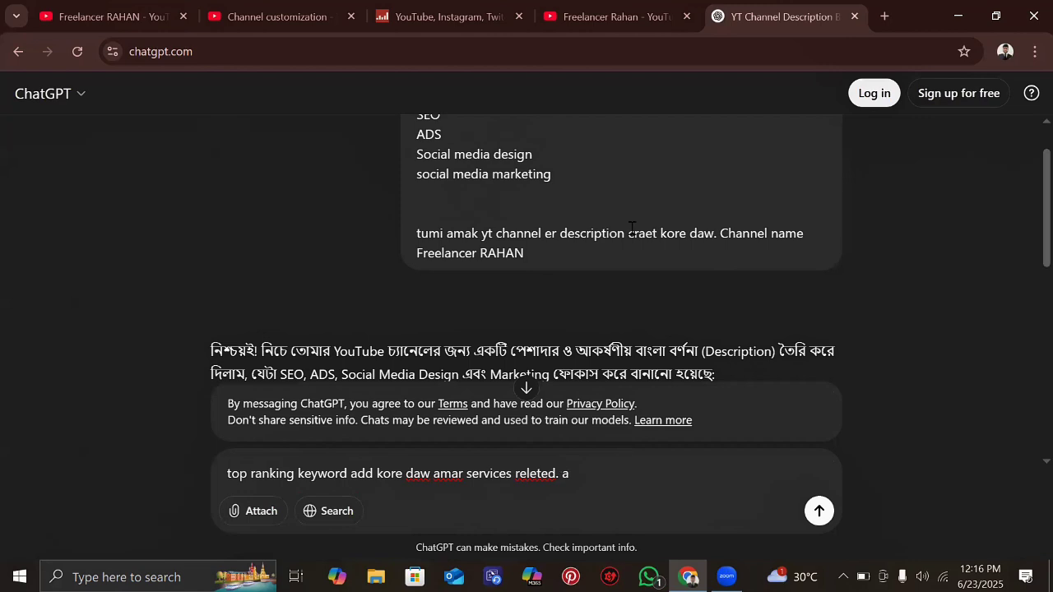
scroll(632, 234, "down", 8)
scroll(631, 235, "up", 5)
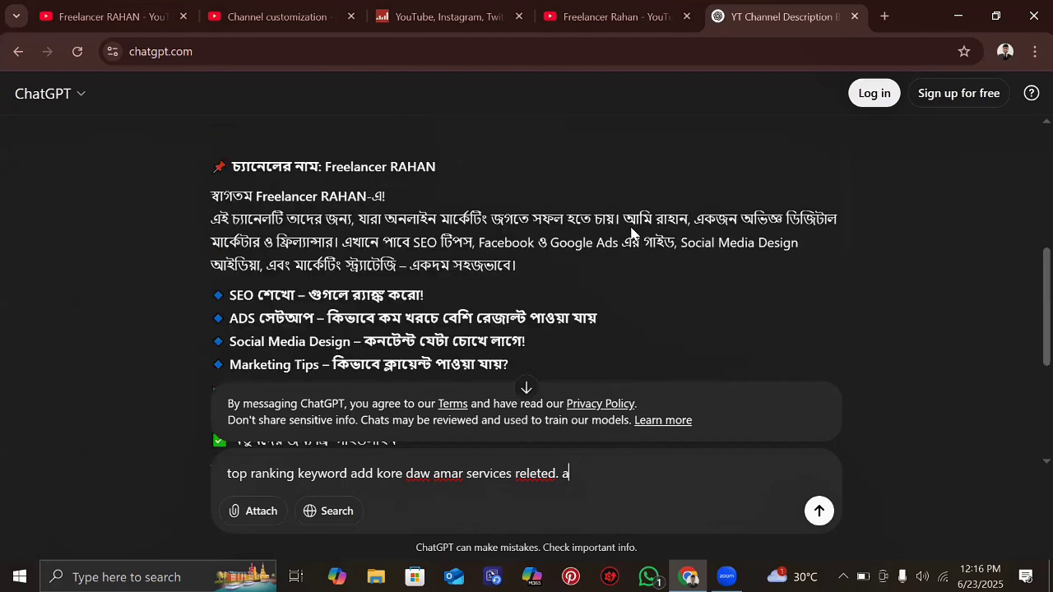
scroll(631, 234, "down", 5)
- Extend the follow-up to request top ranking hashtags at the end and a full English version
type("nd ")
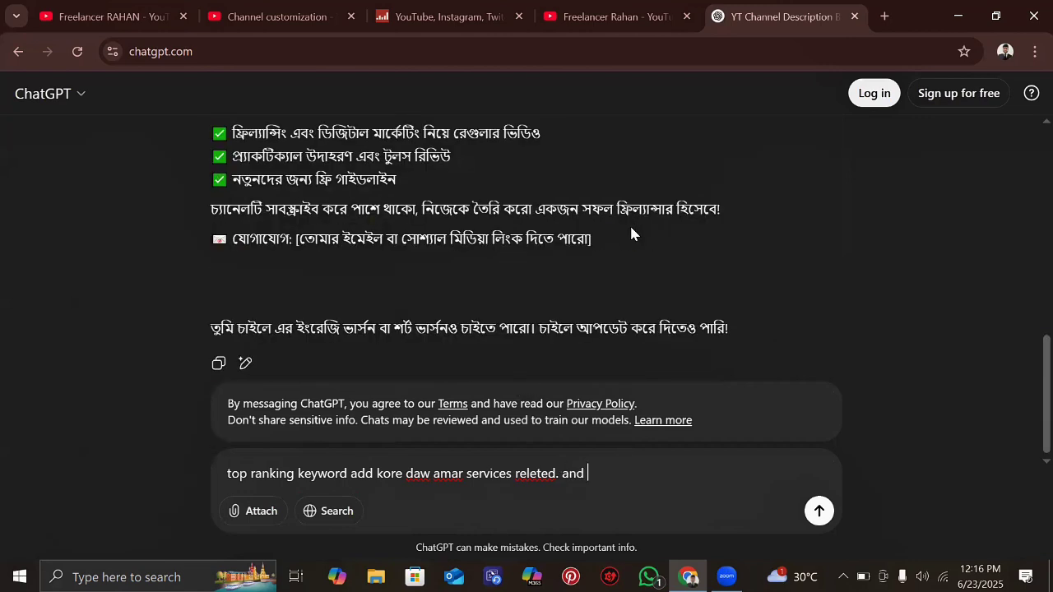
type("seshe top rankin")
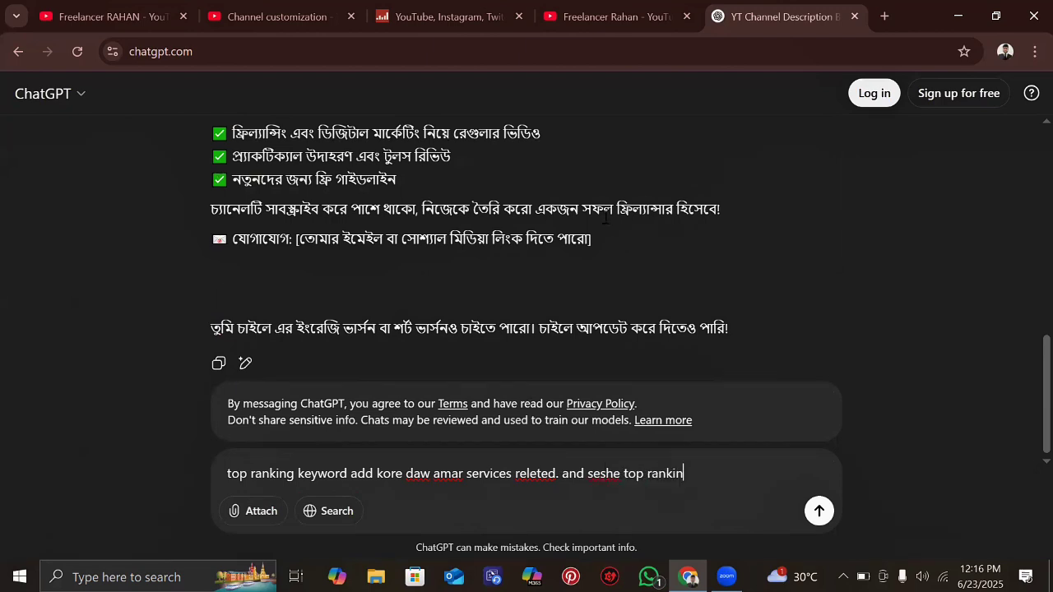
type("g ha")
type("shr")
type("ta")
type("g add")
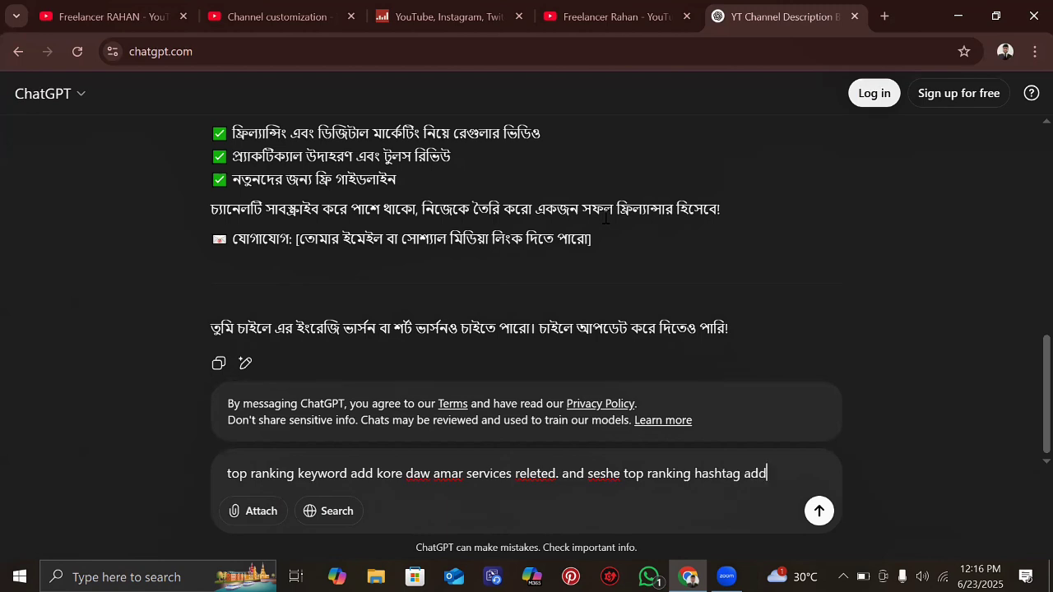
type(" kore daw.")
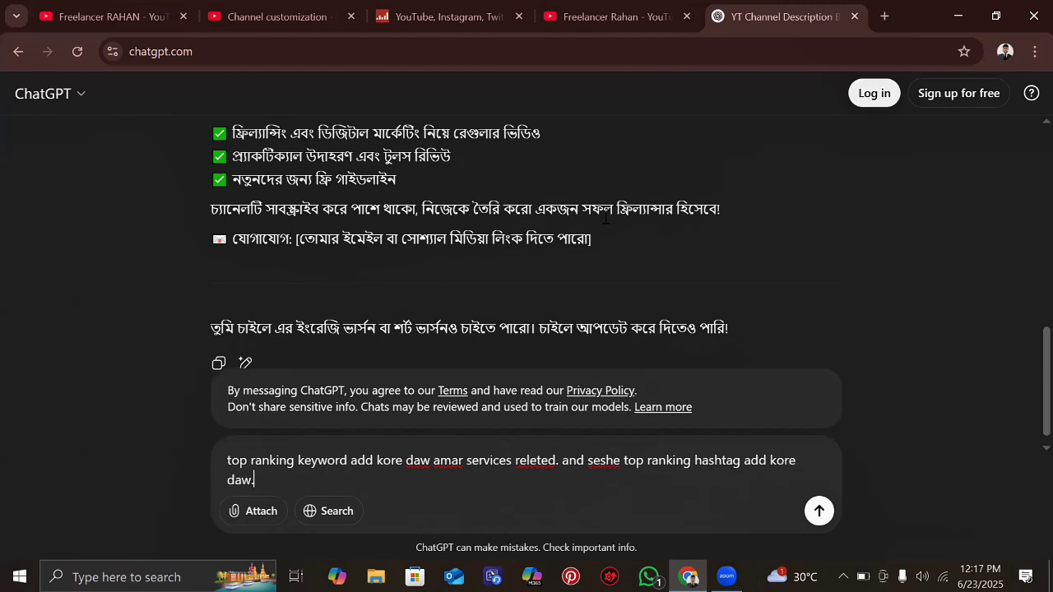
key("shift+Return")
type("F")
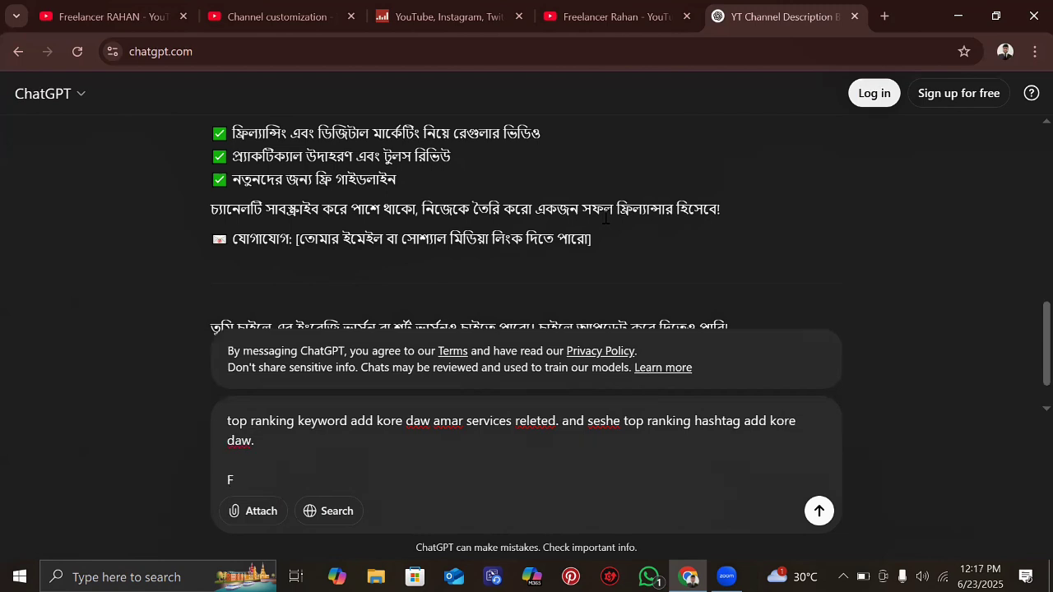
type("ull En")
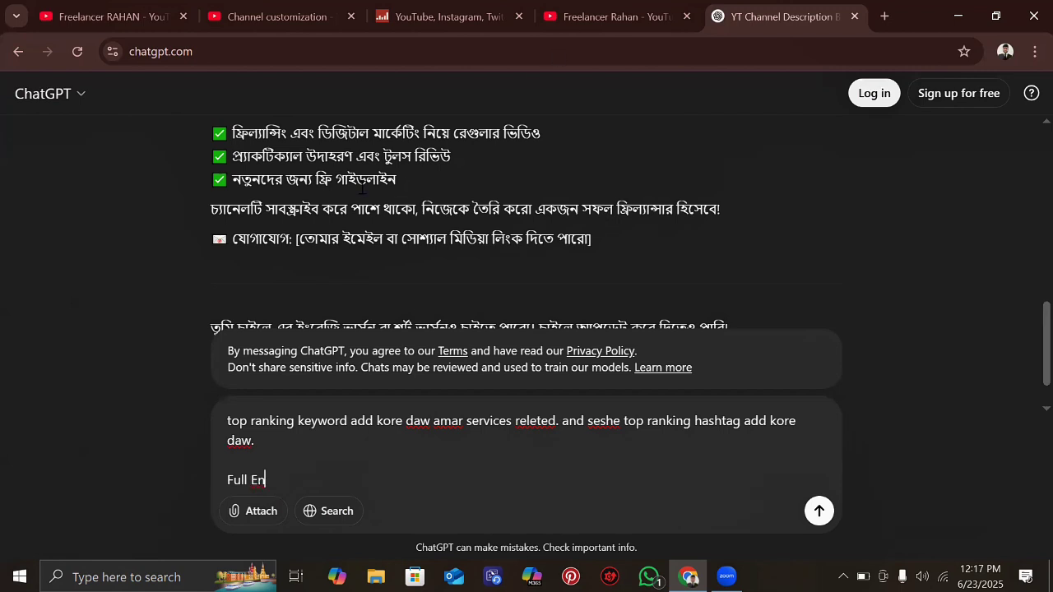
scroll(362, 189, "up", 2)
scroll(362, 189, "up", 1)
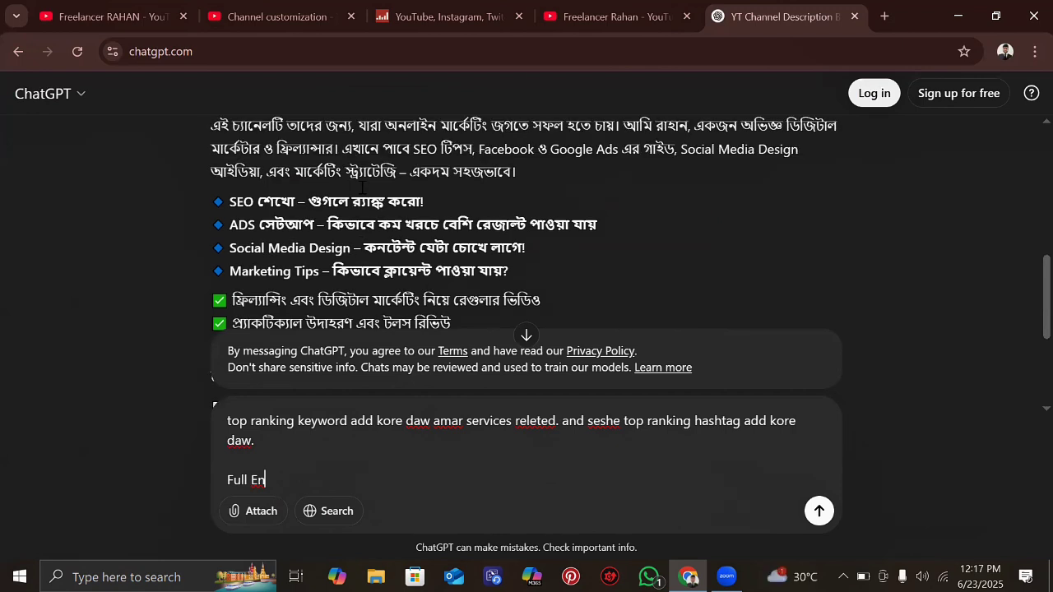
scroll(362, 187, "up", 2)
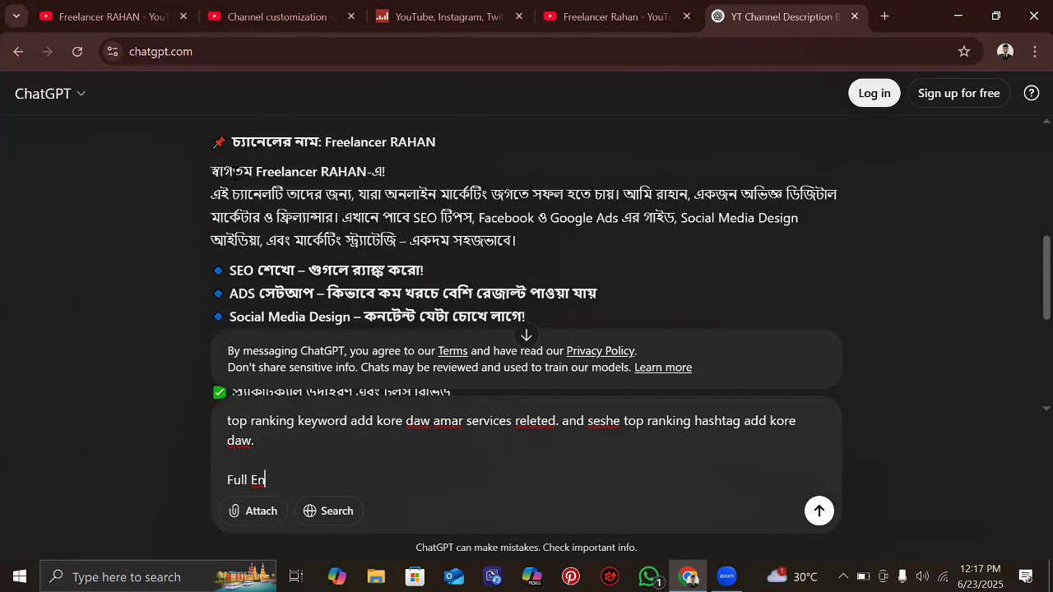
scroll(236, 173, "down", 4)
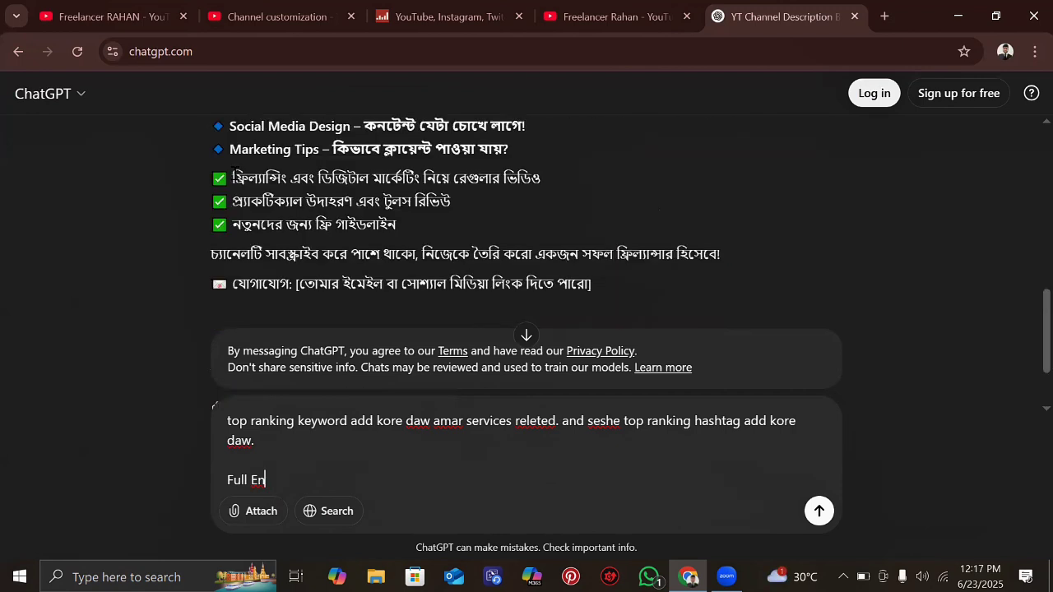
scroll(568, 347, "down", 1)
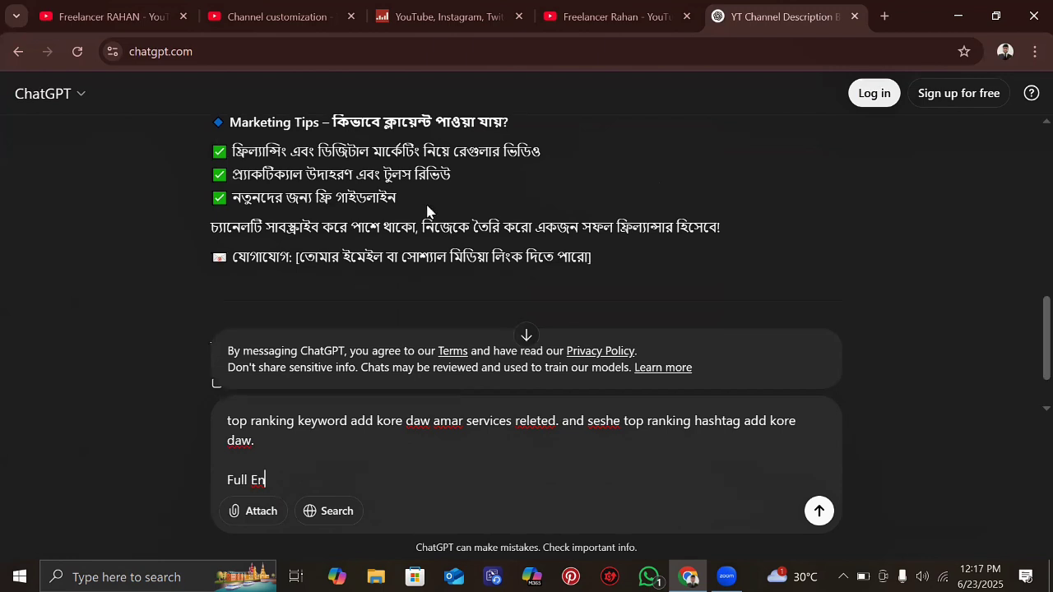
scroll(386, 411, "down", 1)
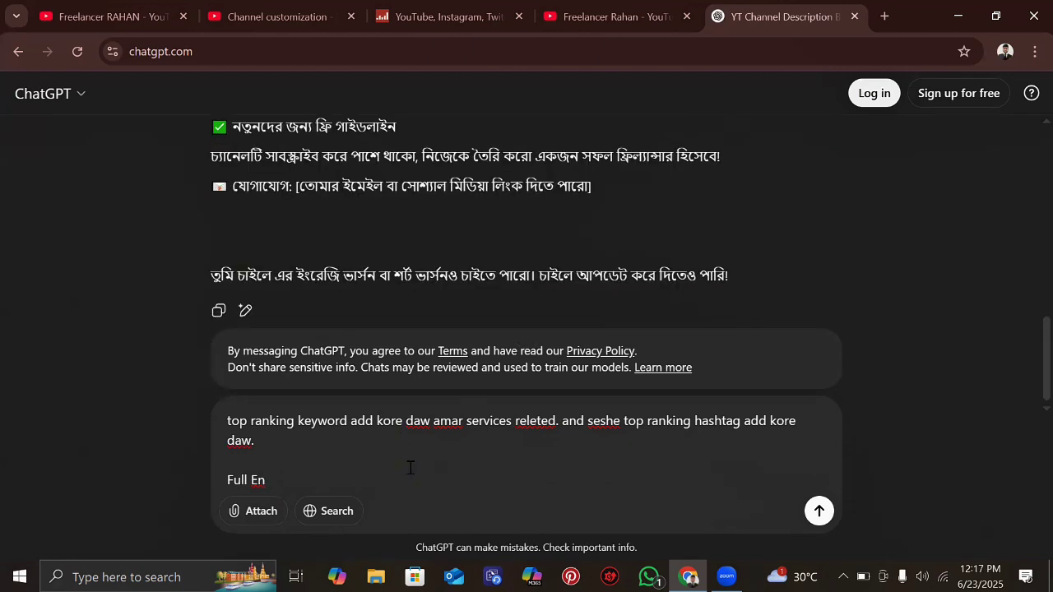
type("glis")
scroll(463, 226, "up", 1)
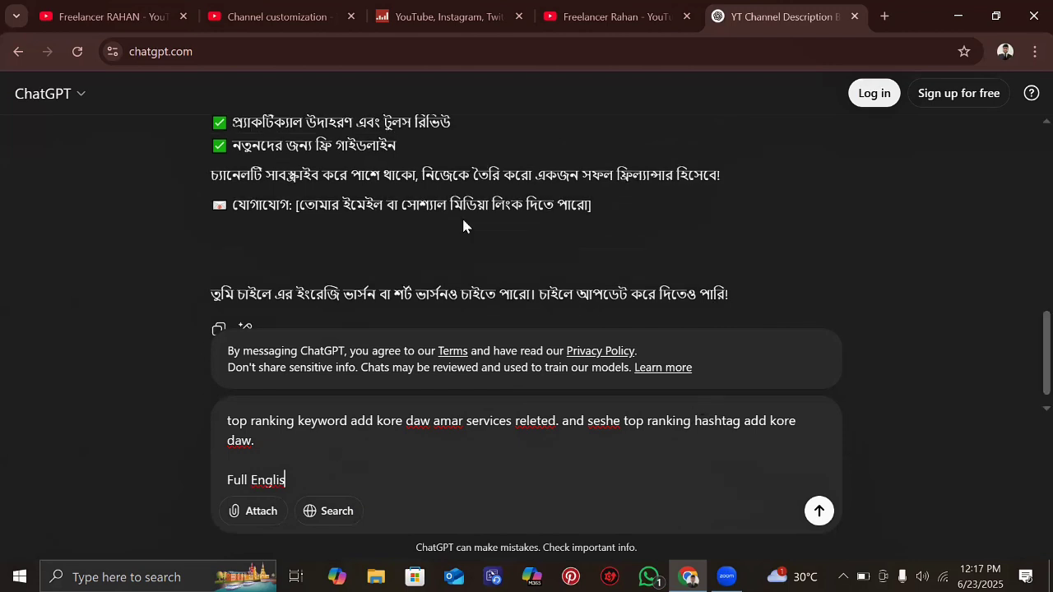
scroll(463, 226, "up", 5)
scroll(463, 227, "down", 5)
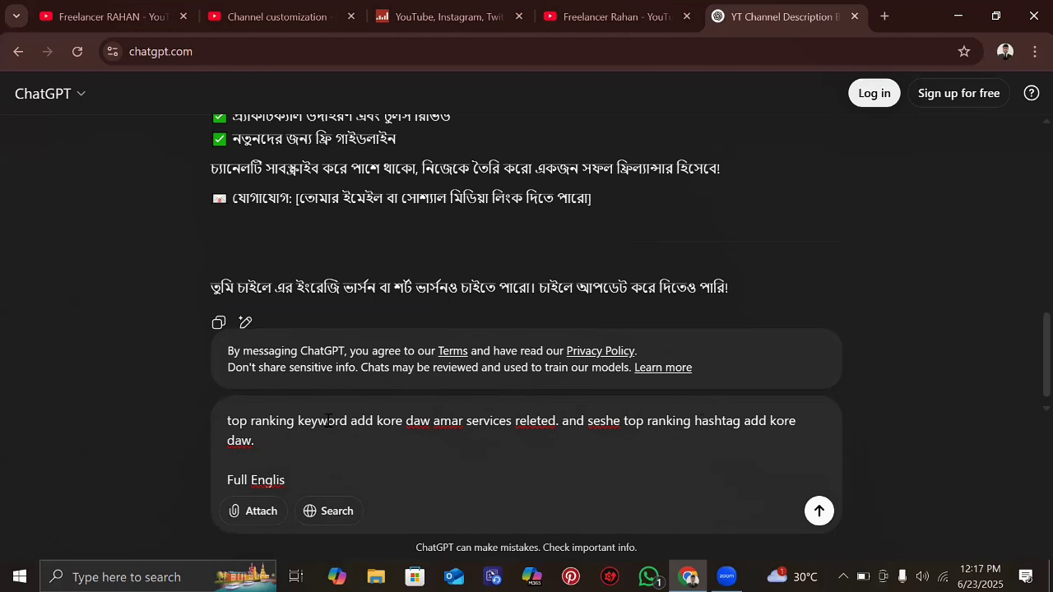
- Send the 'Full English hobe' follow-up and scroll through the streamed English description
type("h hobe")
key("Return")
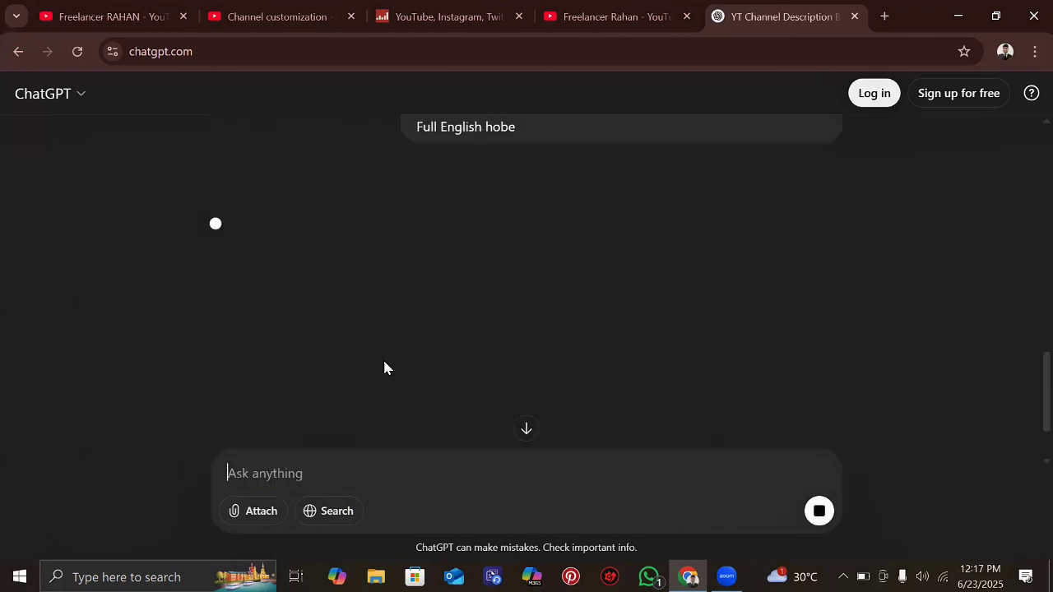
scroll(384, 368, "down", 1)
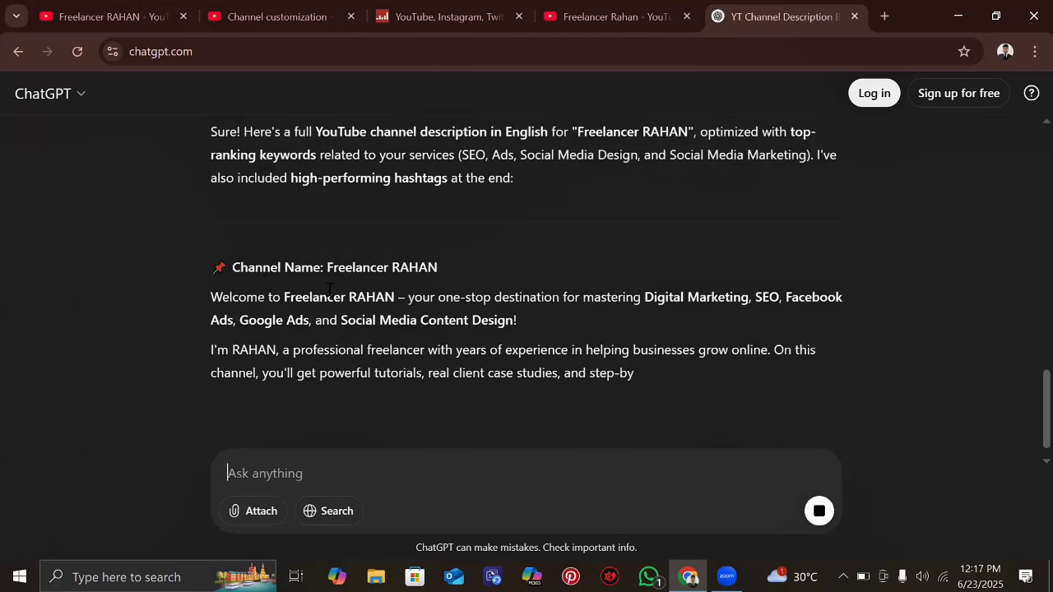
scroll(329, 290, "down", 1)
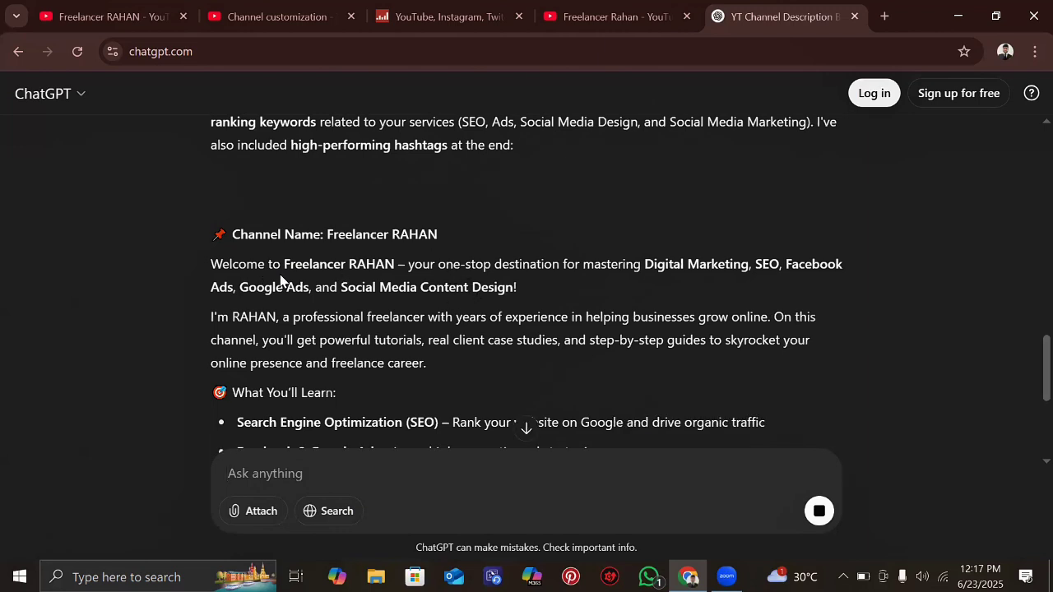
scroll(280, 279, "down", 2)
scroll(279, 276, "down", 2)
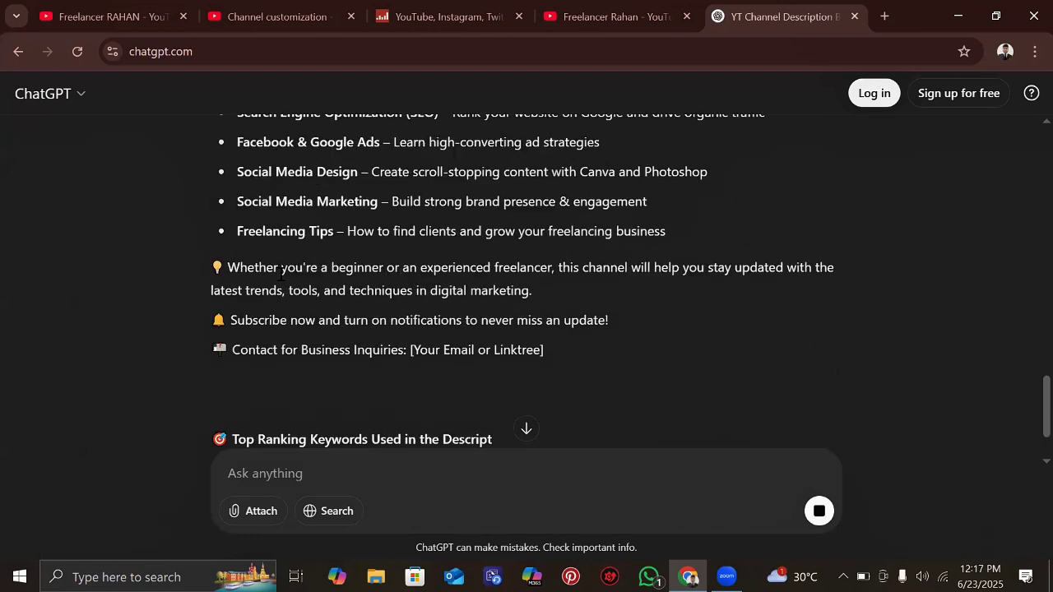
scroll(279, 274, "down", 1)
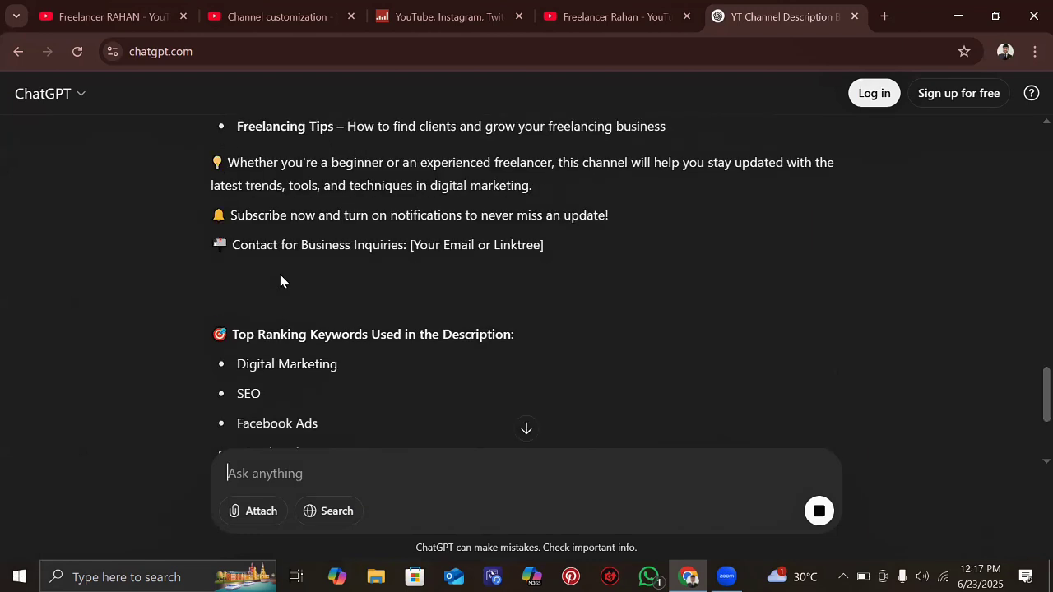
scroll(280, 281, "down", 1)
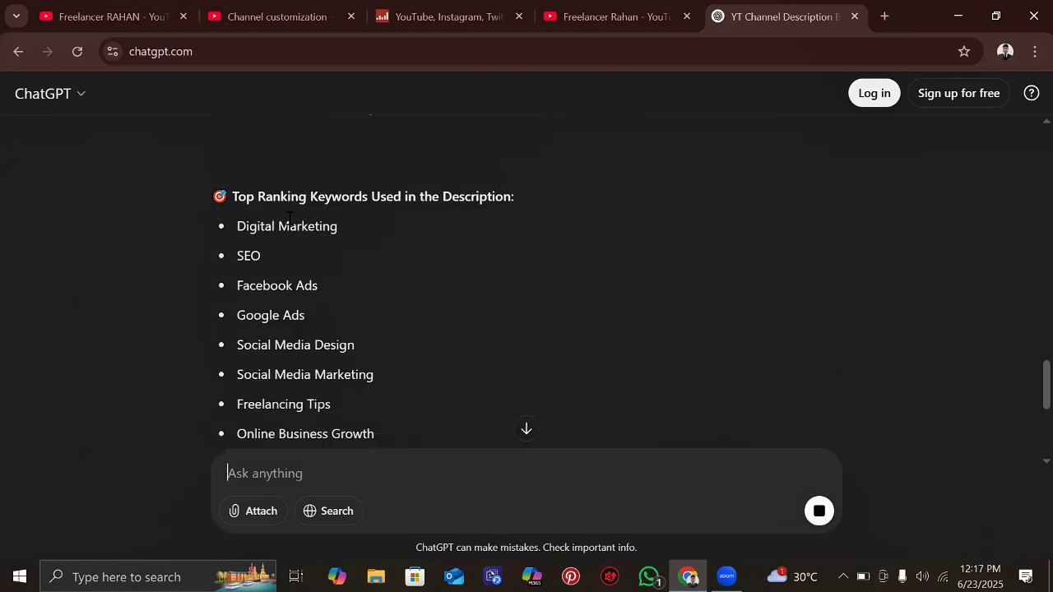
scroll(350, 207, "down", 2)
scroll(351, 216, "down", 2)
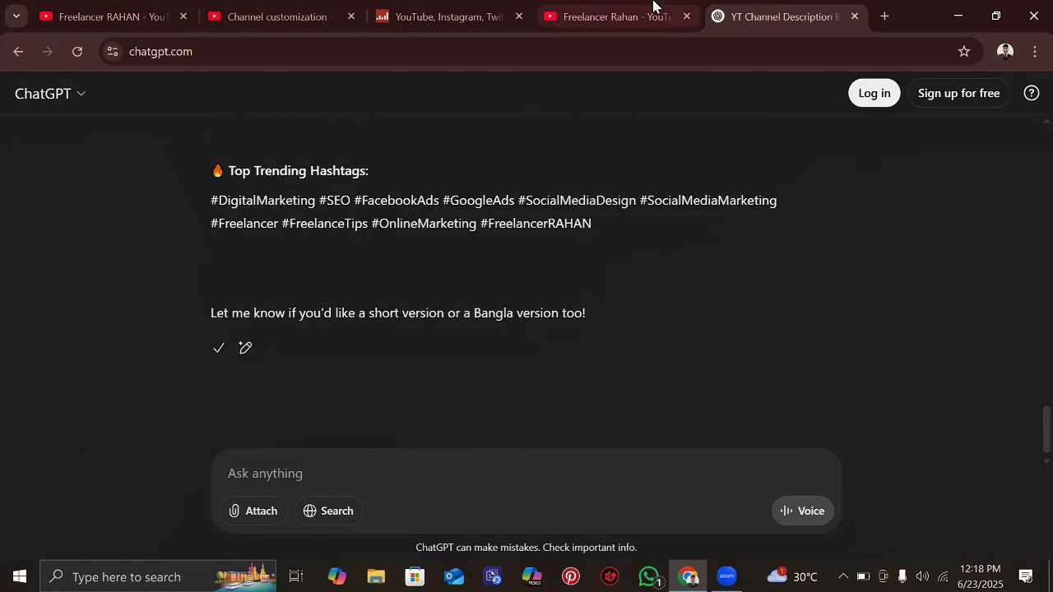
- Check the empty Studio description, then copy ChatGPT's full English description reply
left_click(230, 4)
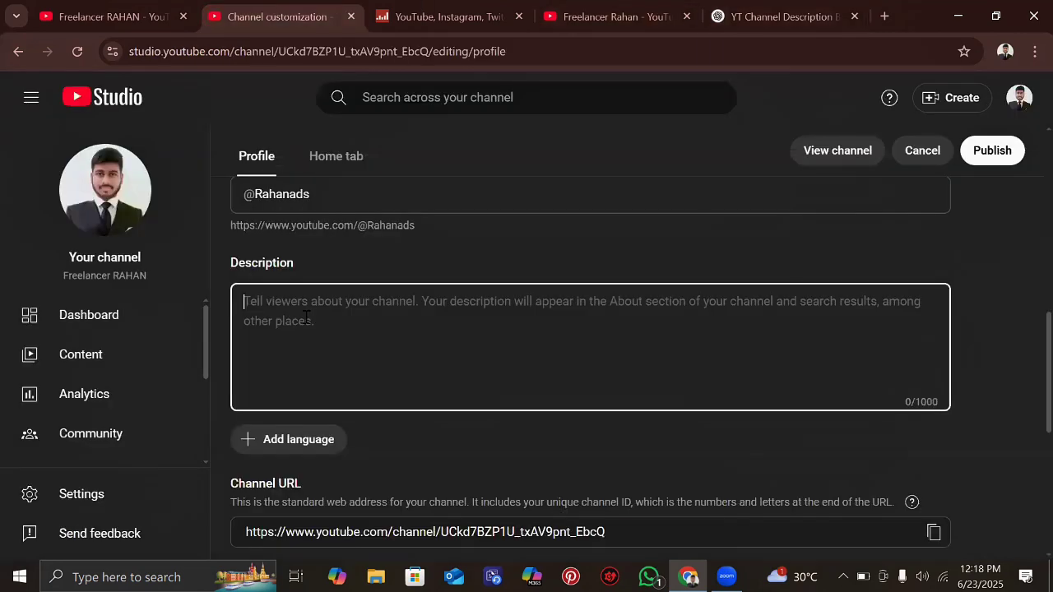
left_click(726, 14)
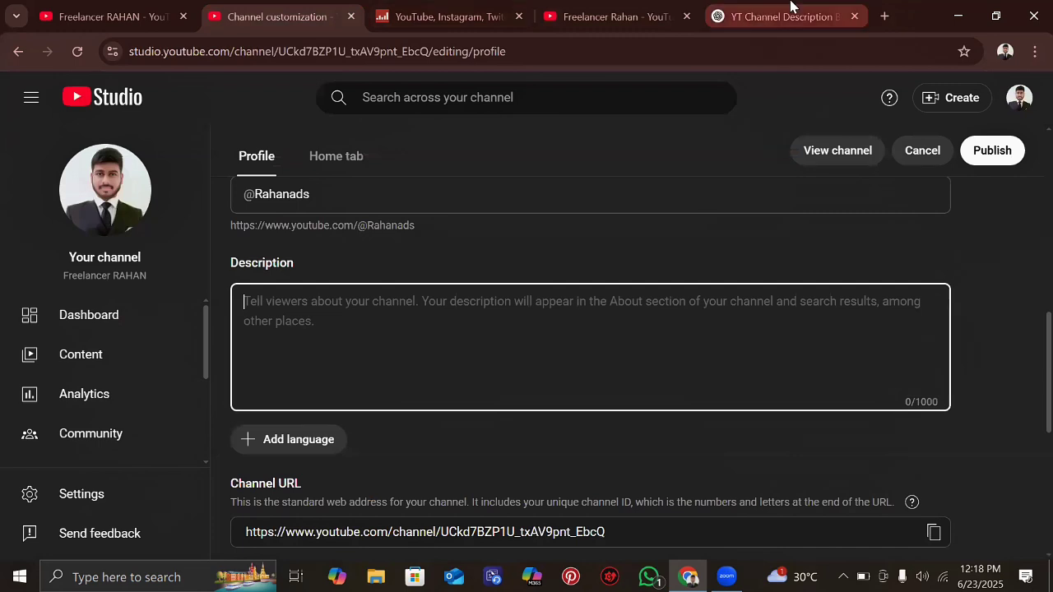
scroll(440, 313, "up", 5)
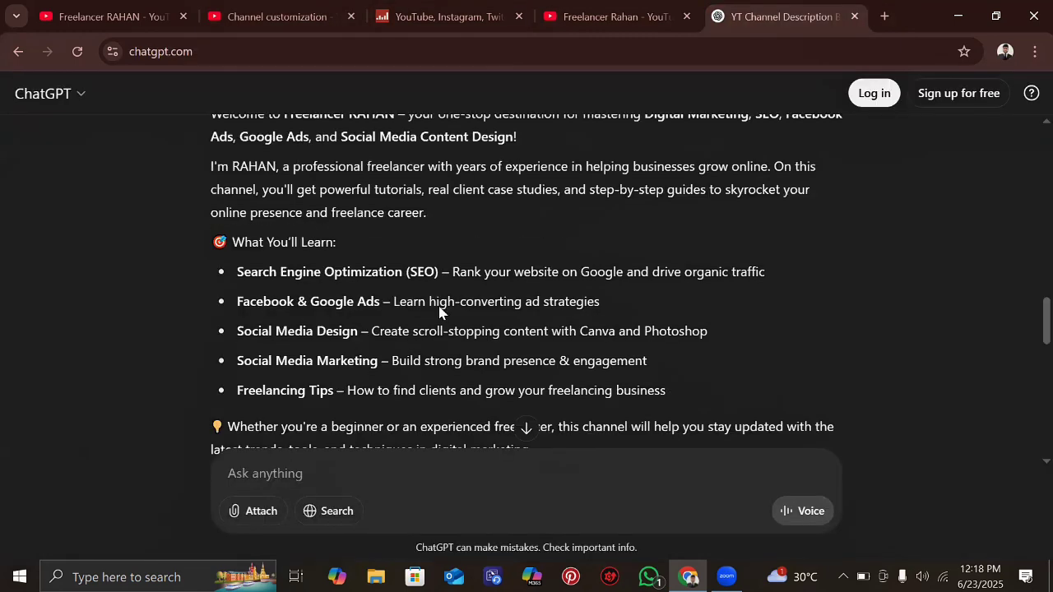
scroll(432, 300, "up", 1)
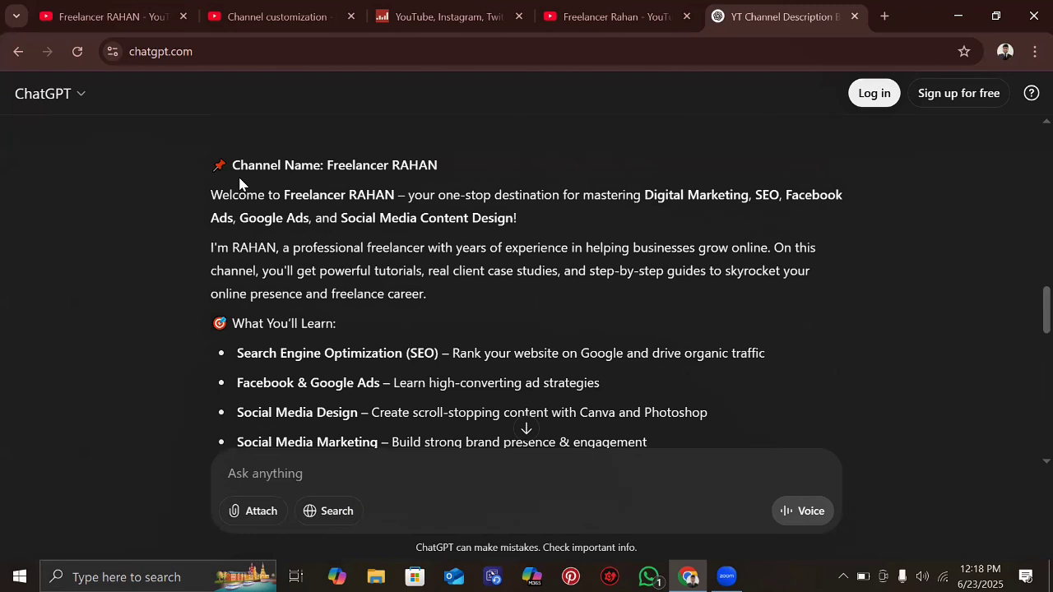
scroll(337, 265, "down", 1)
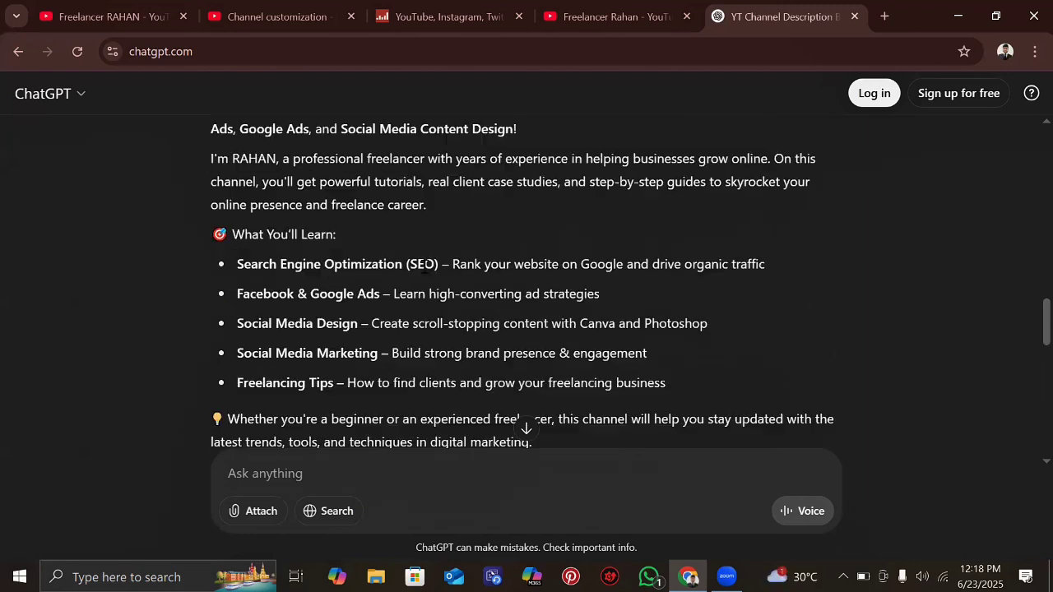
scroll(338, 265, "up", 1)
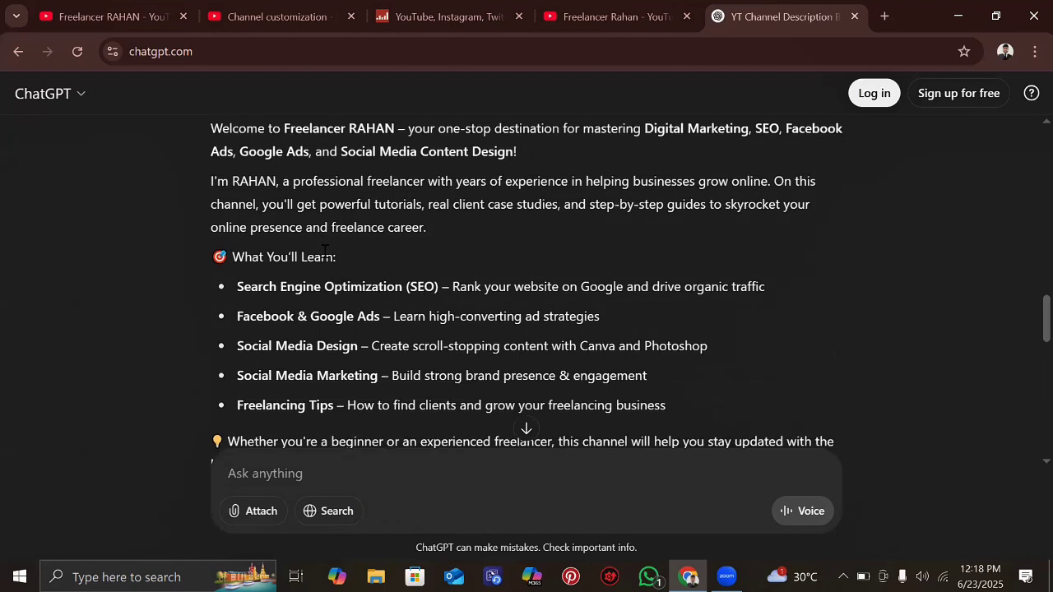
scroll(325, 251, "down", 2)
scroll(325, 251, "down", 3)
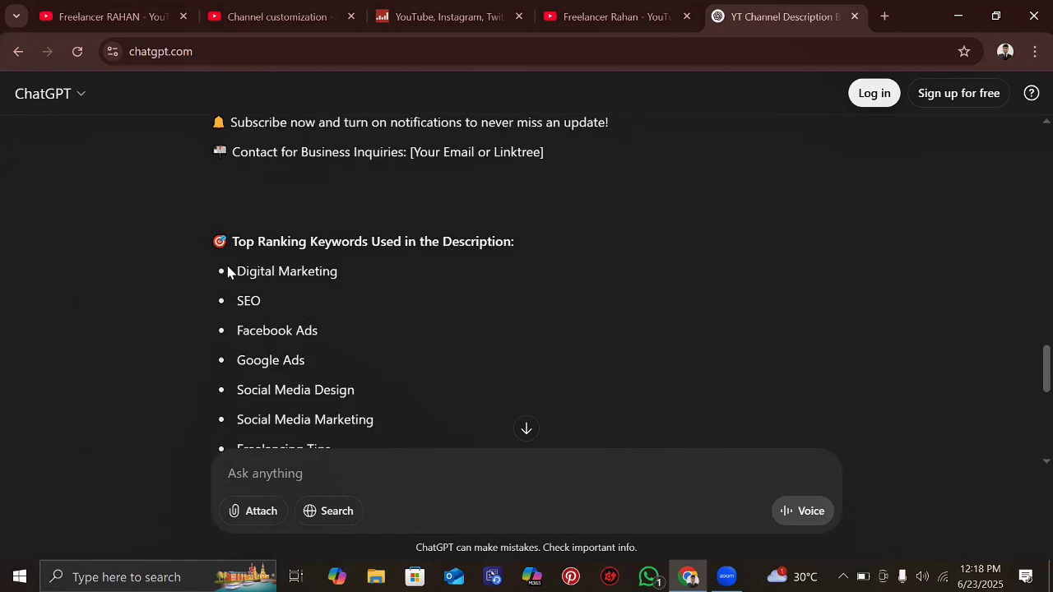
left_click_drag(211, 242, 518, 250)
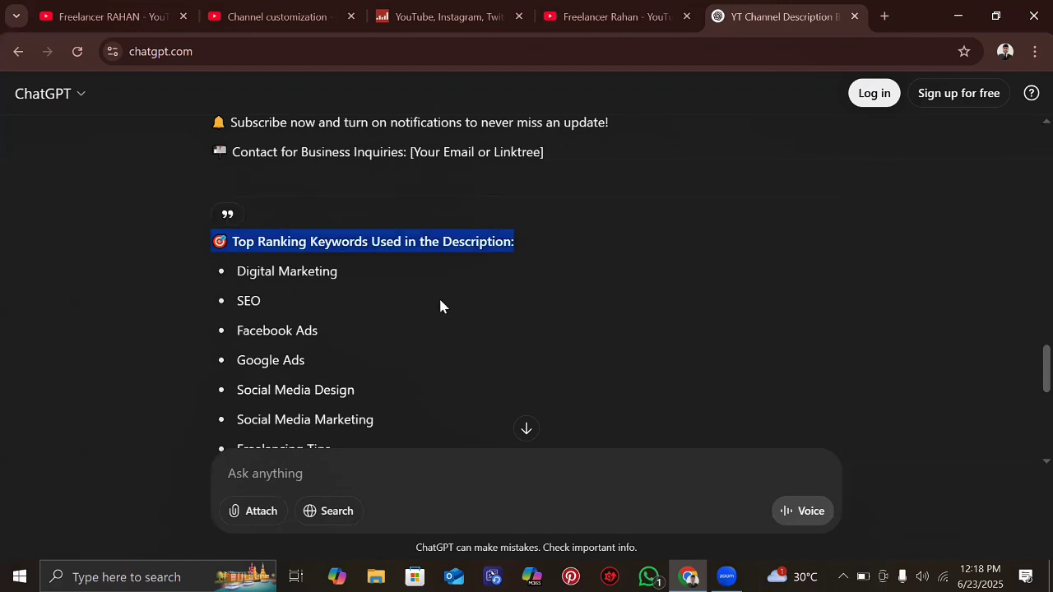
scroll(439, 305, "down", 3)
scroll(439, 305, "down", 2)
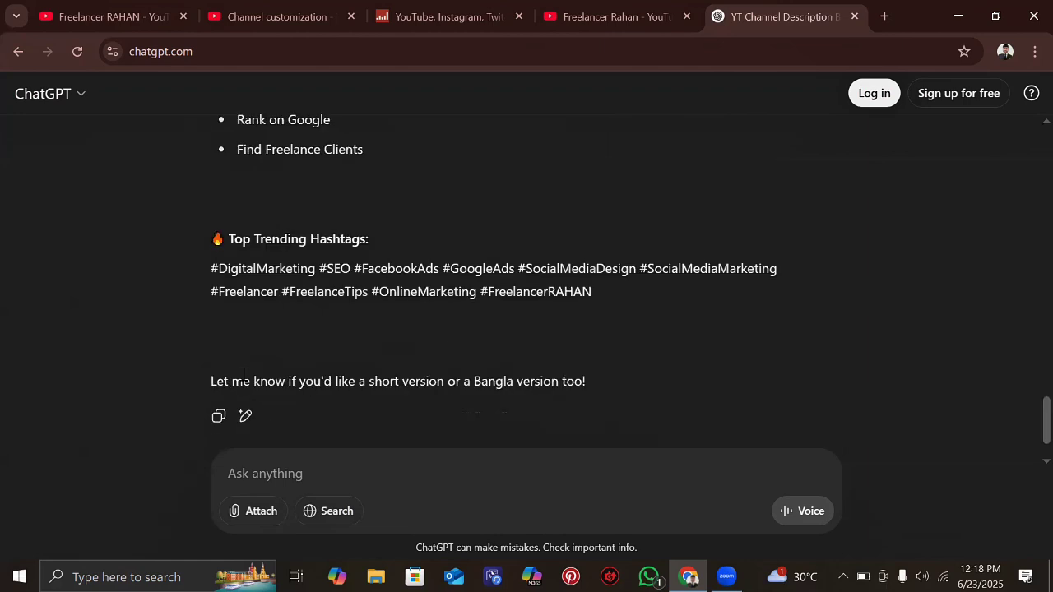
left_click(220, 419)
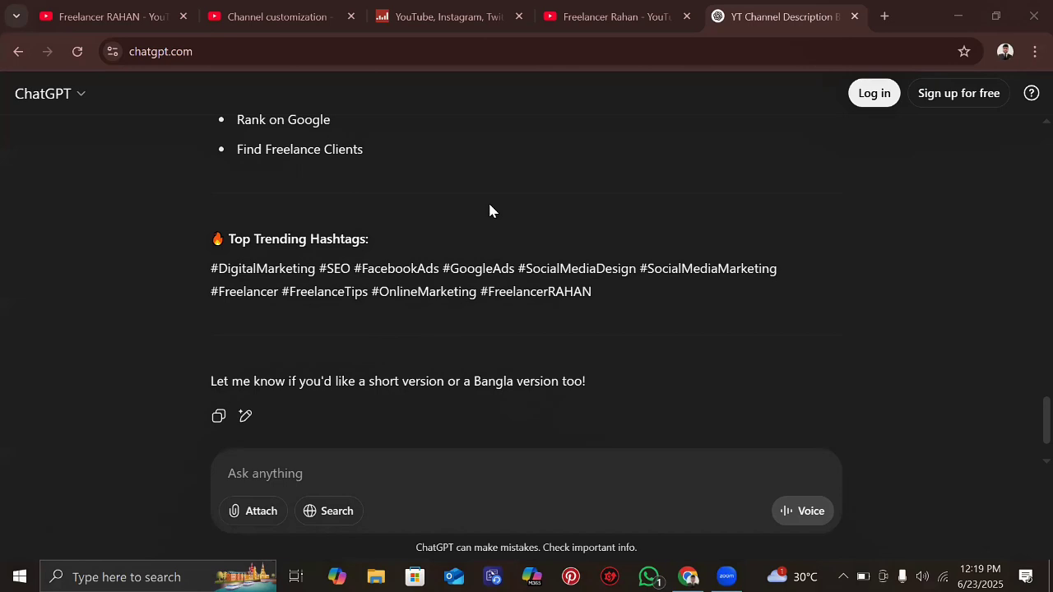
scroll(444, 316, "up", 5)
scroll(444, 316, "up", 5)
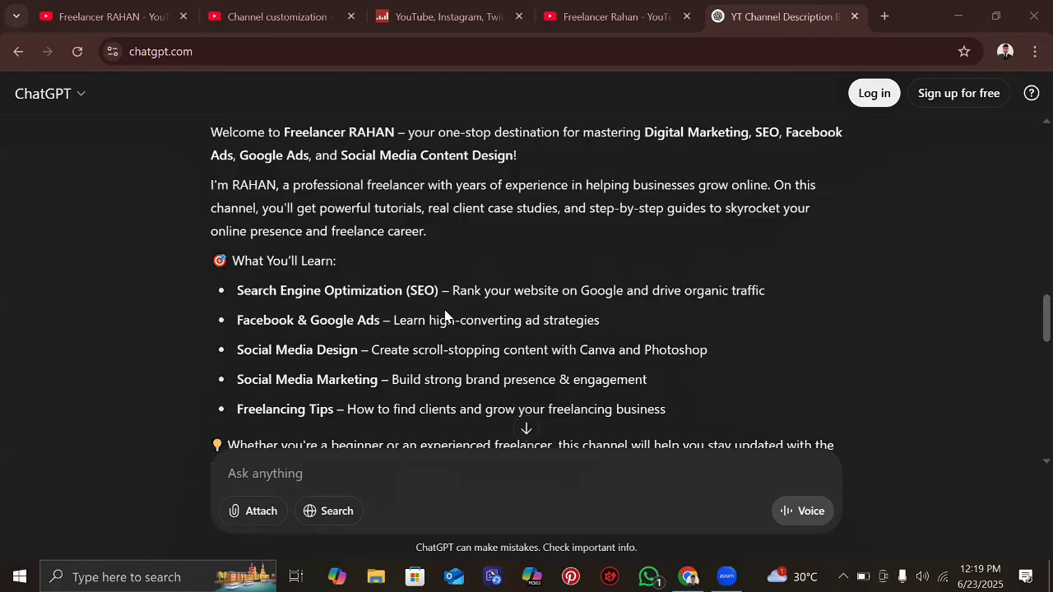
scroll(445, 316, "up", 1)
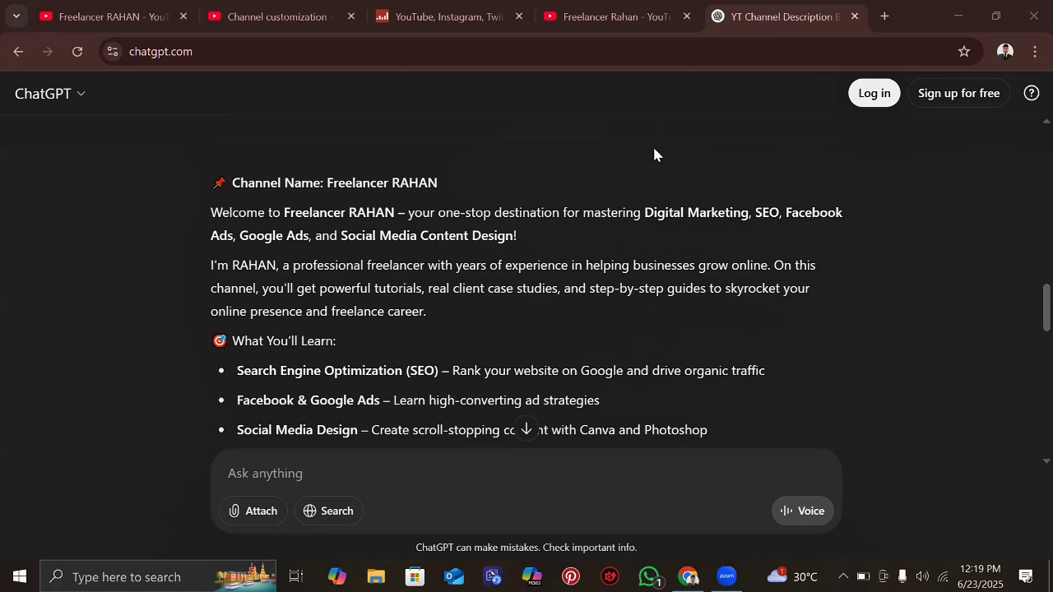
scroll(323, 268, "down", 2)
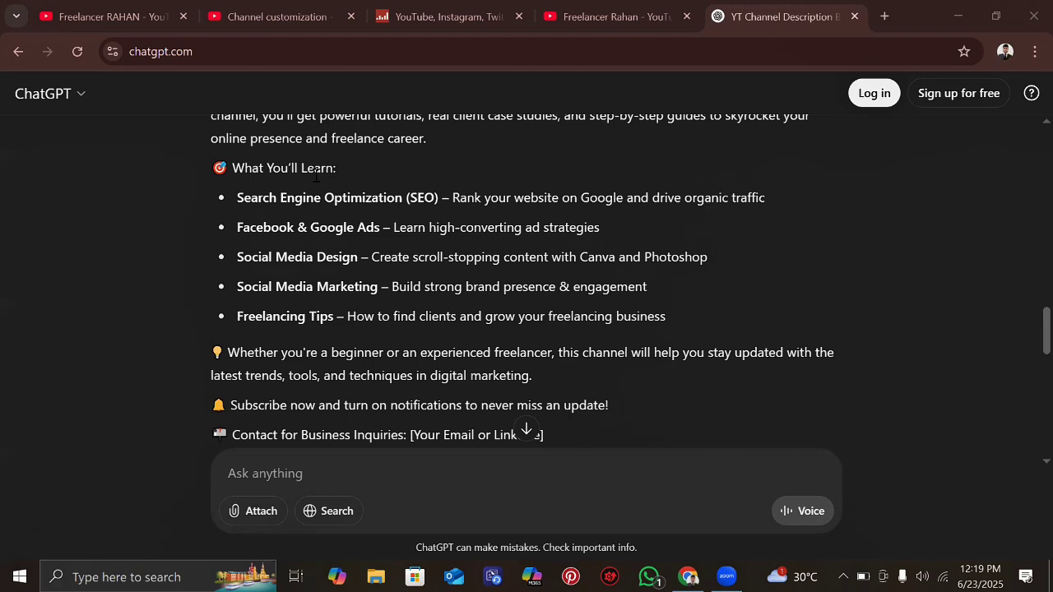
scroll(316, 175, "down", 1)
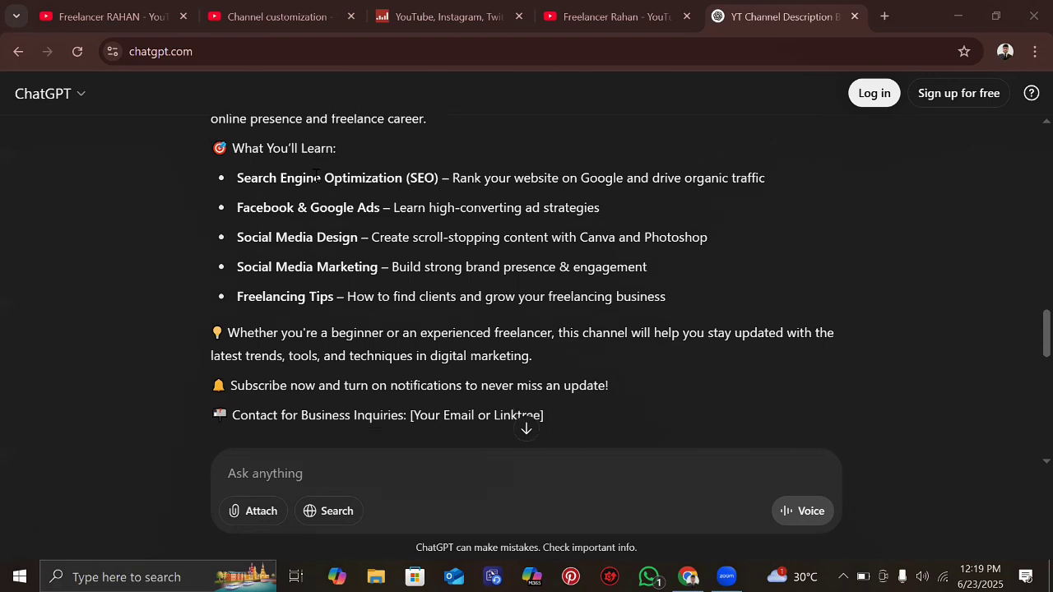
scroll(397, 301, "down", 1)
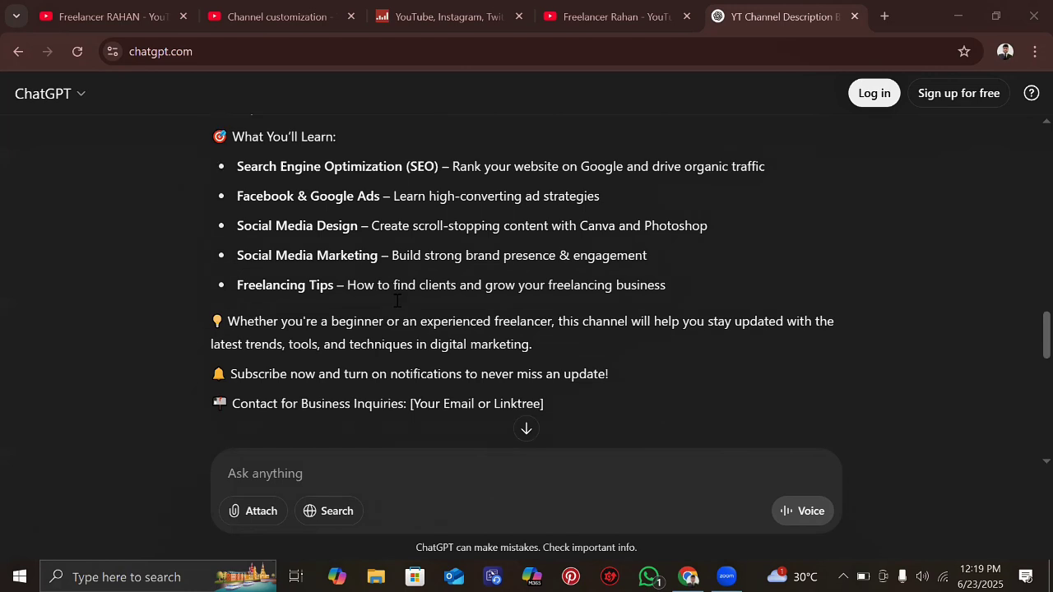
scroll(397, 301, "down", 5)
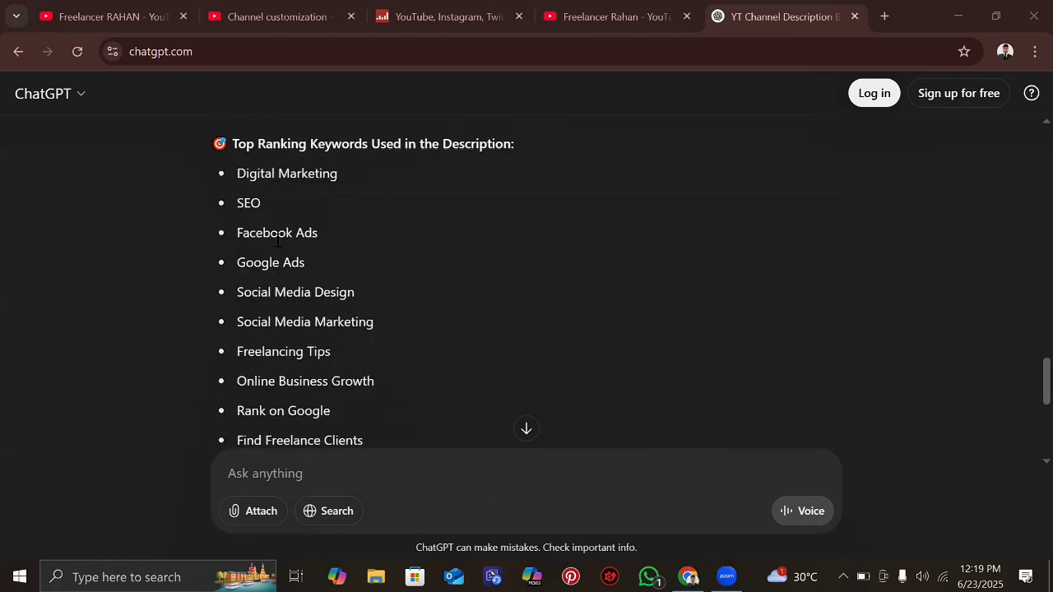
scroll(298, 342, "up", 1)
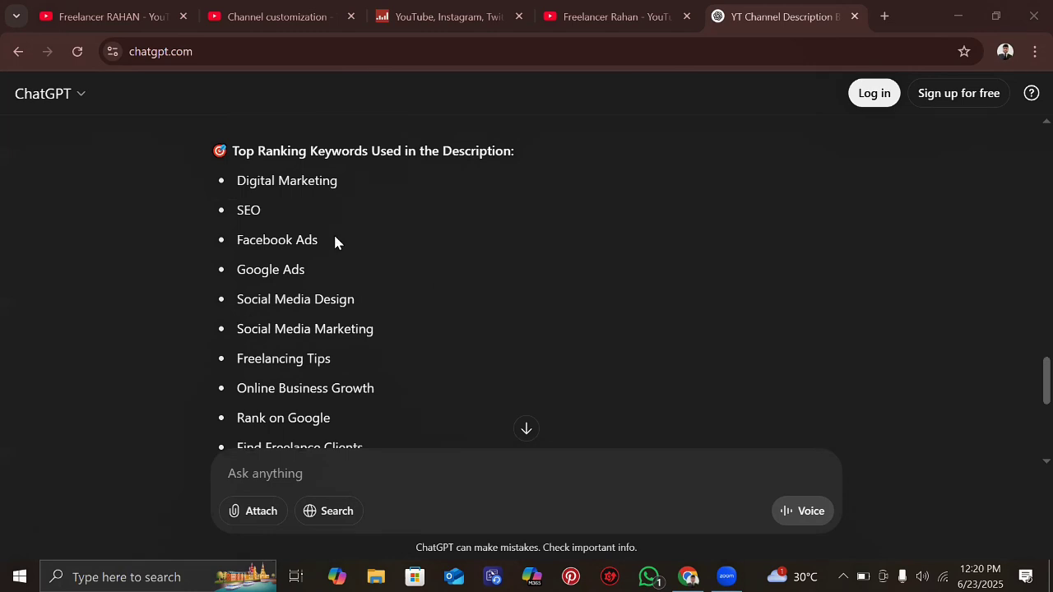
scroll(332, 362, "down", 1)
scroll(331, 286, "down", 1)
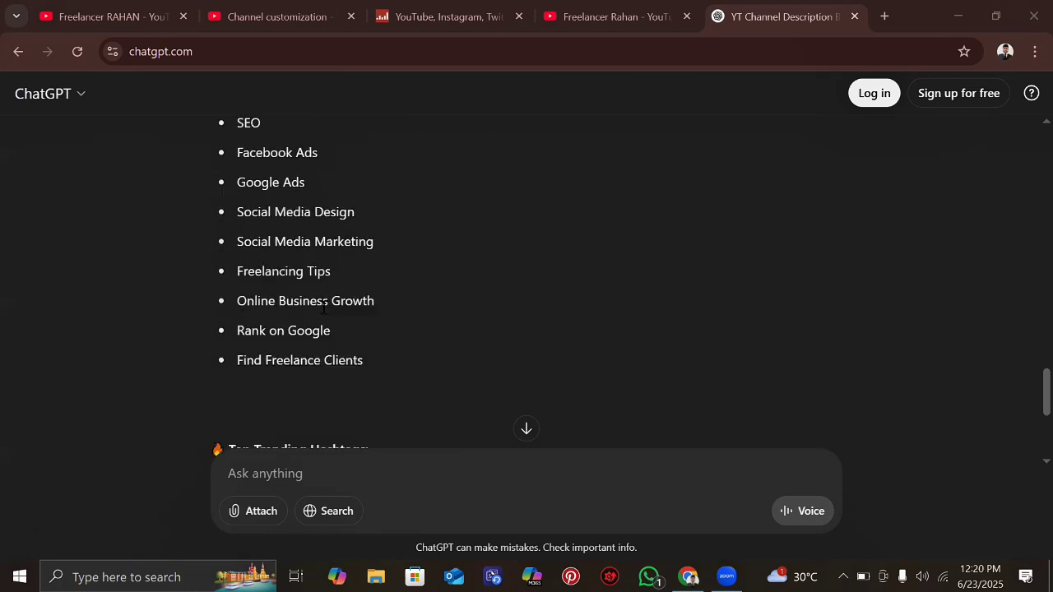
scroll(323, 307, "down", 1)
scroll(368, 240, "down", 2)
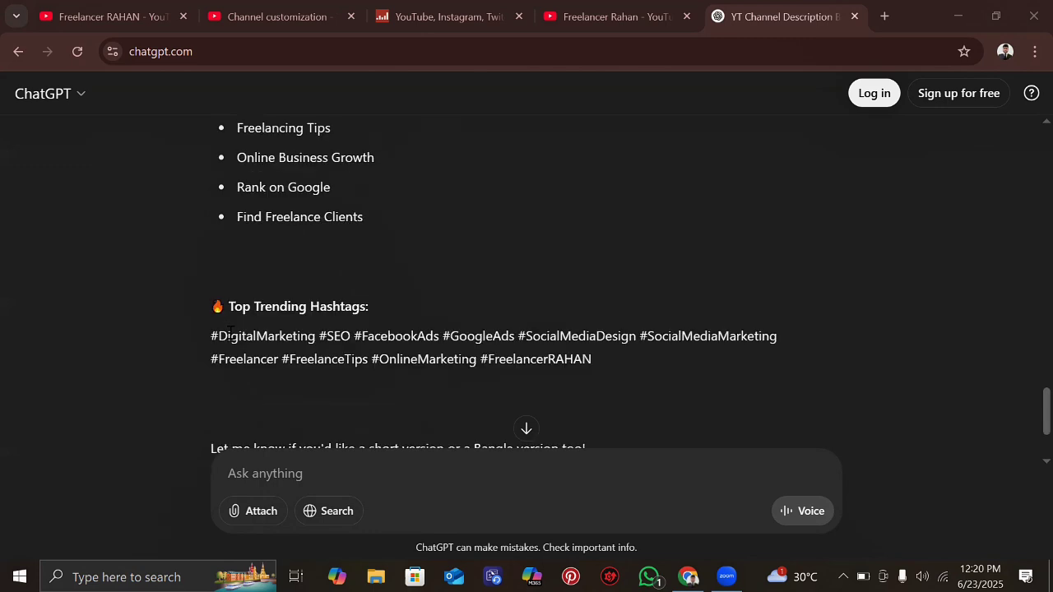
scroll(369, 240, "down", 2)
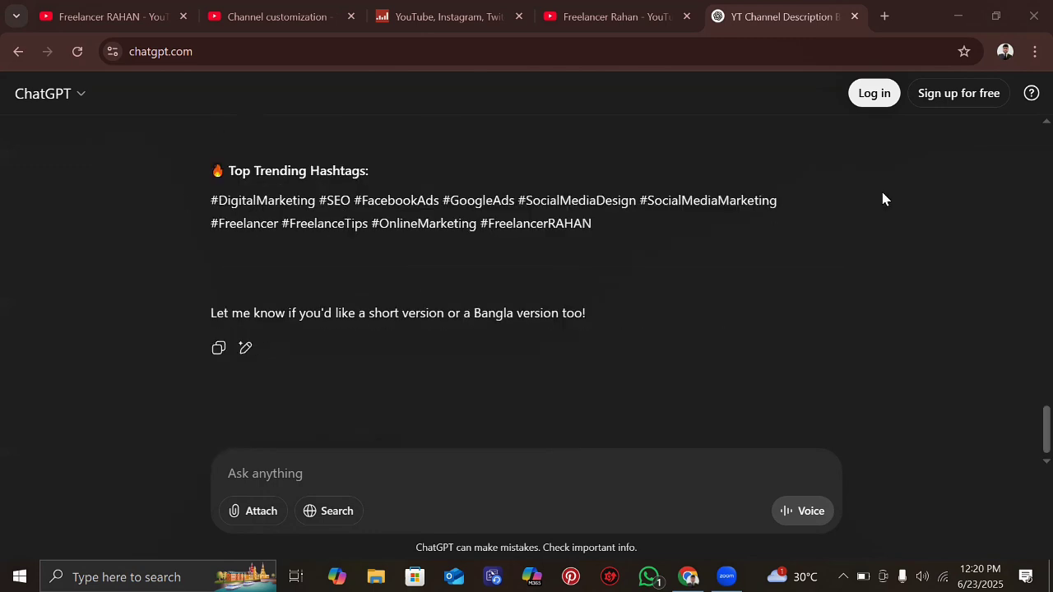
- Paste the copied reply into the Studio Description box, which shows 1972/1000 characters
left_click(130, 10)
left_click(247, 14)
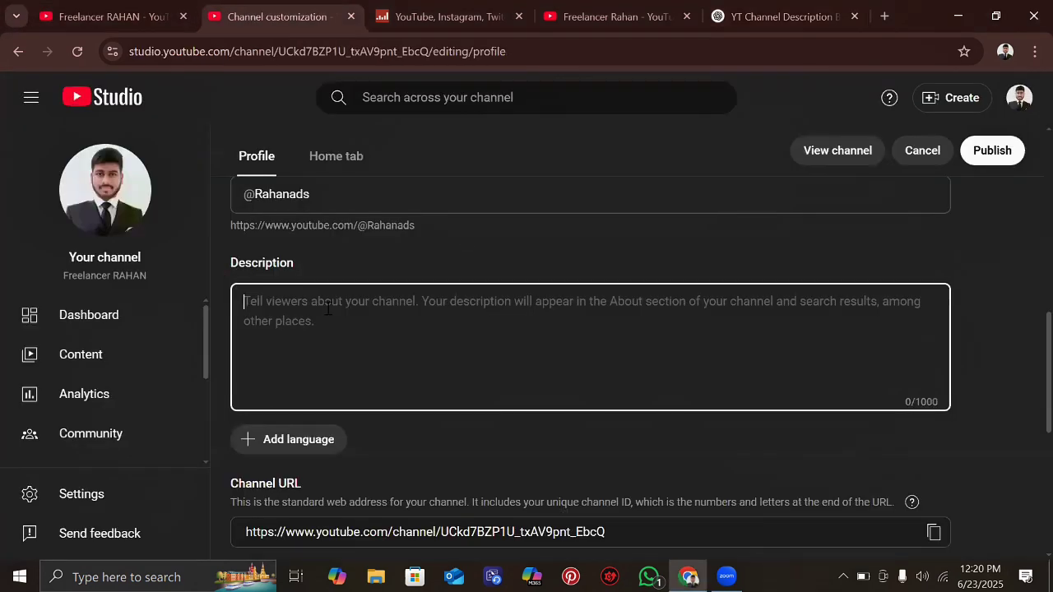
key("ctrl+v")
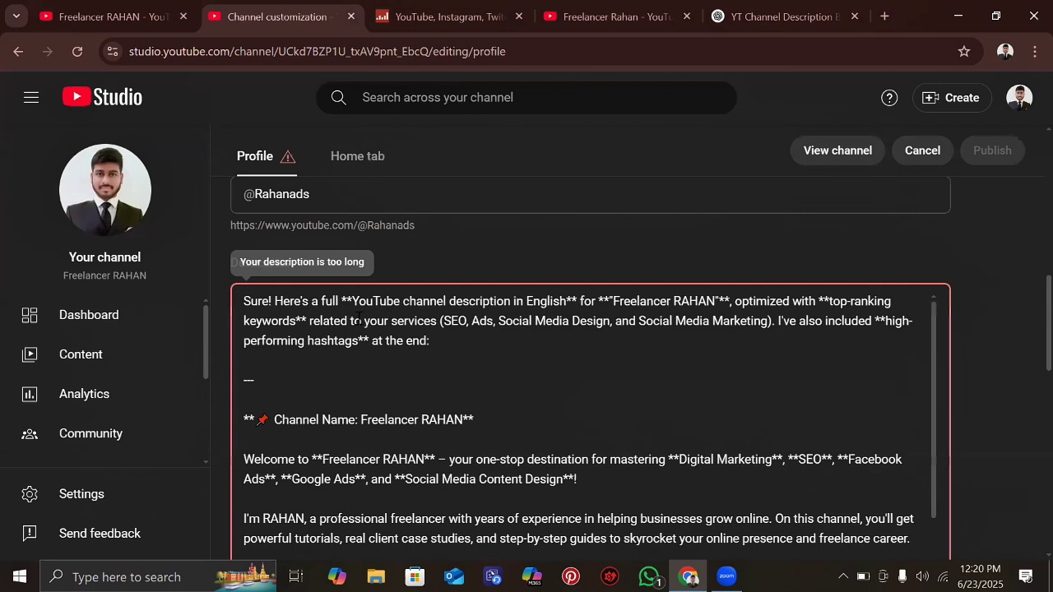
scroll(358, 319, "down", 10)
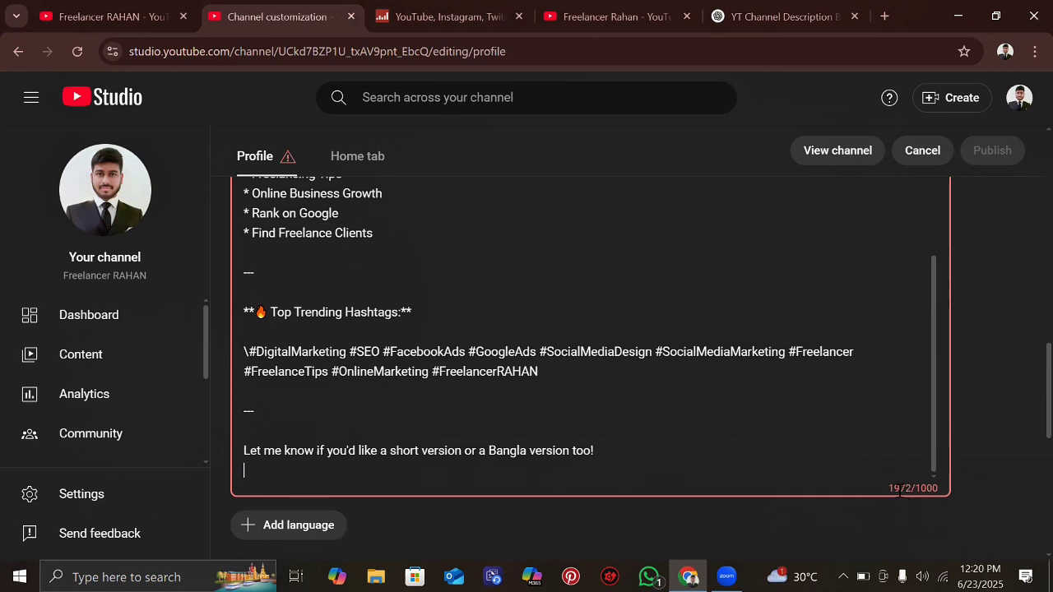
scroll(408, 355, "up", 5)
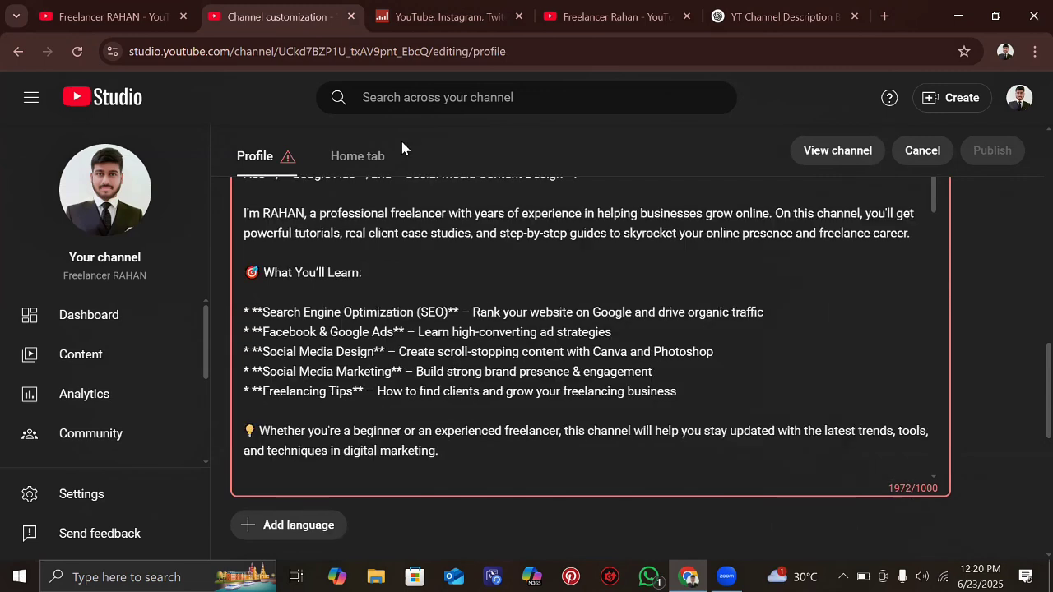
- Ask ChatGPT for a description within 1000 characters and copy the shortened reply
left_click(769, 10)
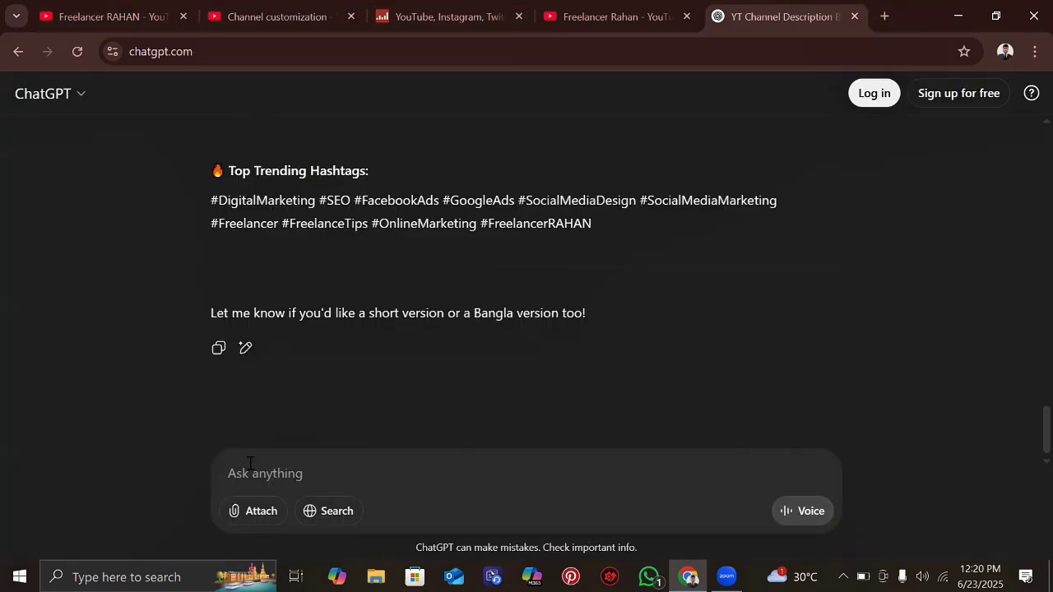
type("choto")
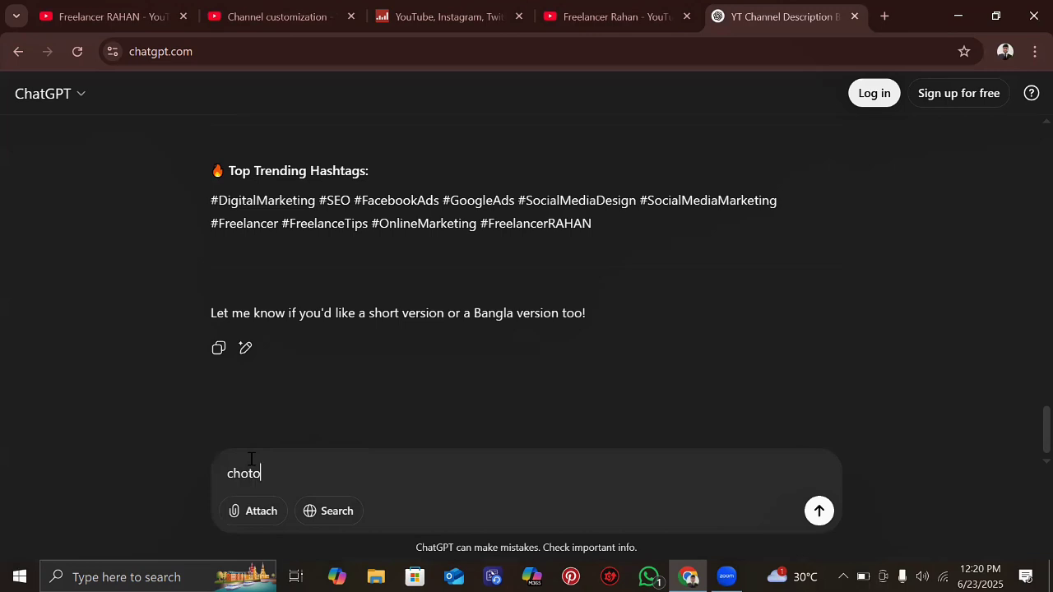
type(" bhai 1000 carecter er mod")
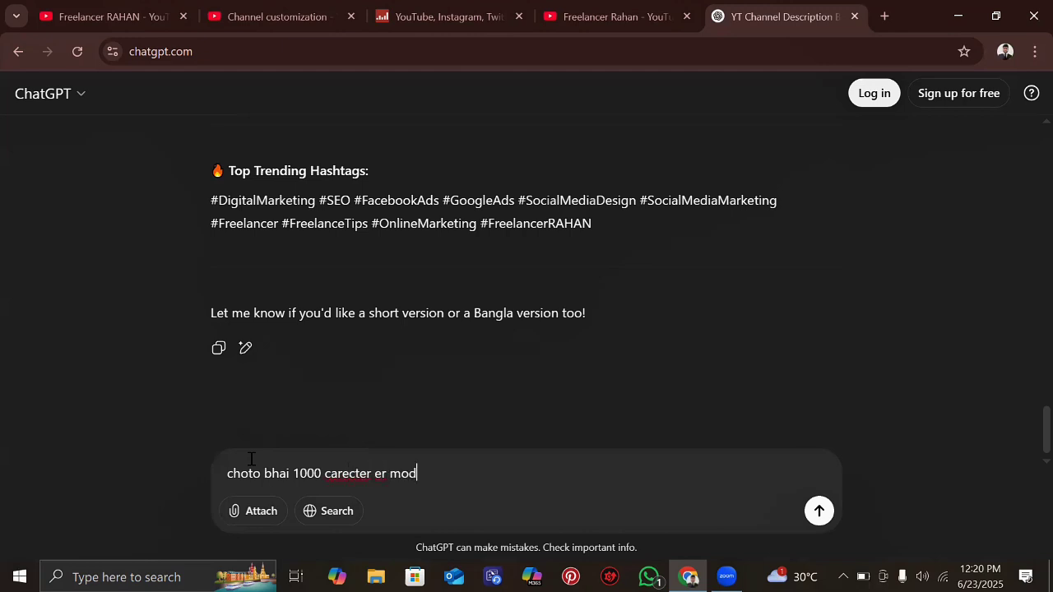
type("de daw")
key("Return")
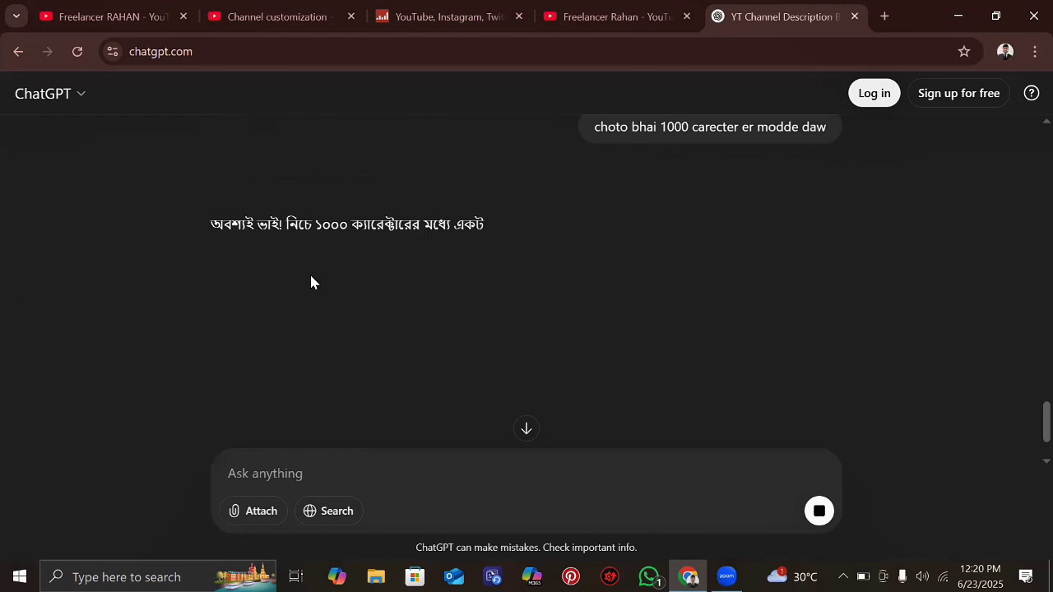
scroll(390, 299, "down", 1)
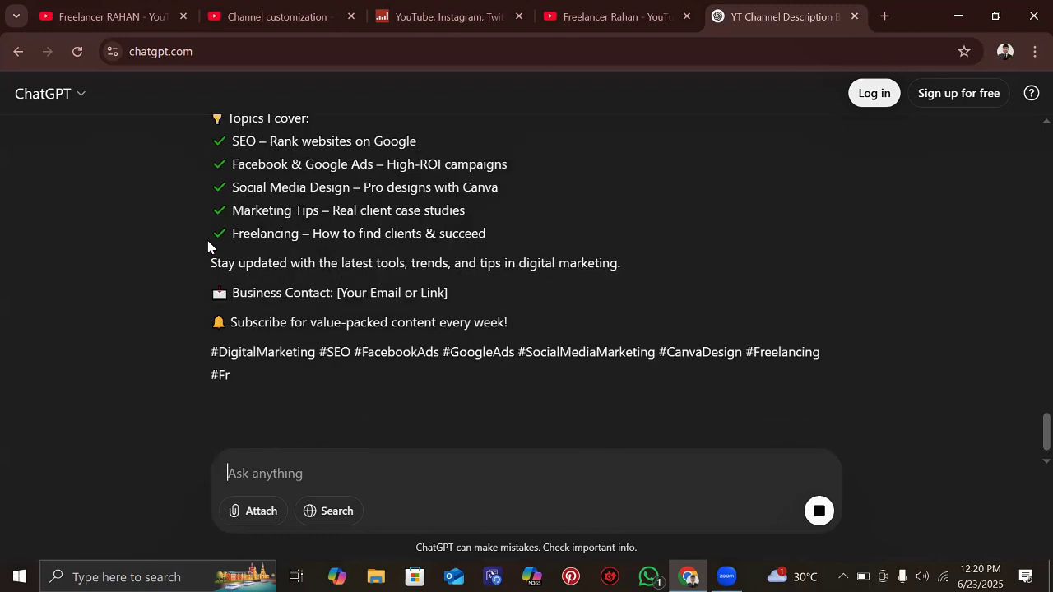
scroll(208, 247, "up", 1)
scroll(209, 220, "up", 1)
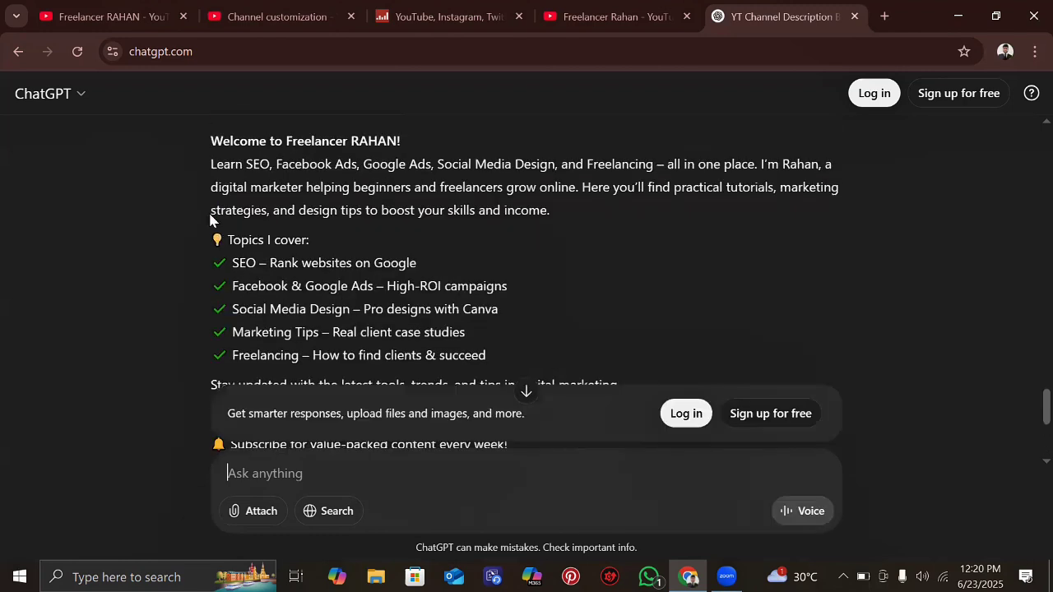
scroll(209, 247, "down", 3)
left_click(217, 368)
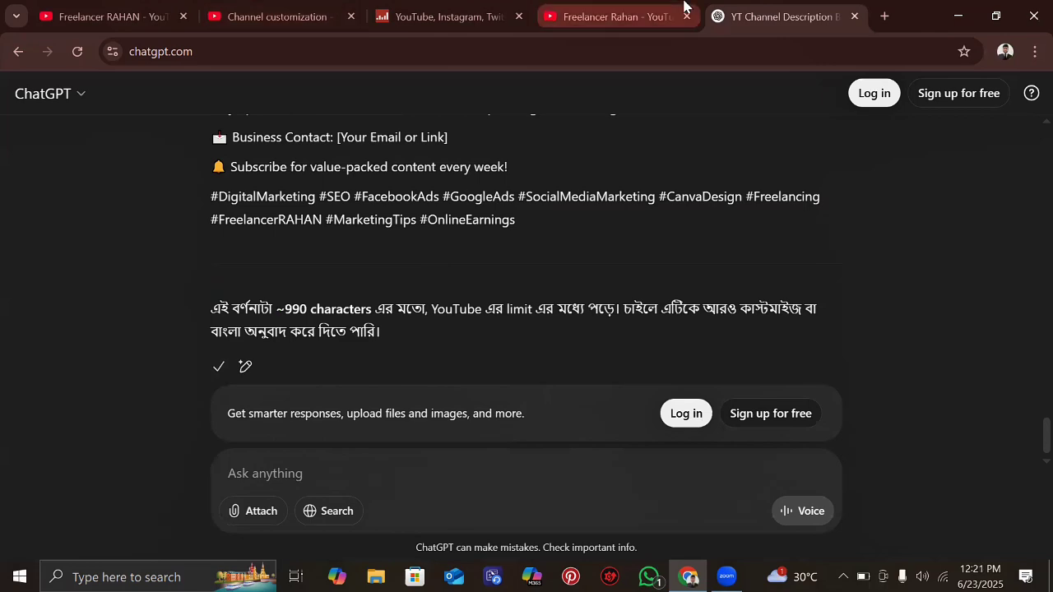
- Clear the too-long Studio description and paste in the shorter ChatGPT text
left_click(649, 10)
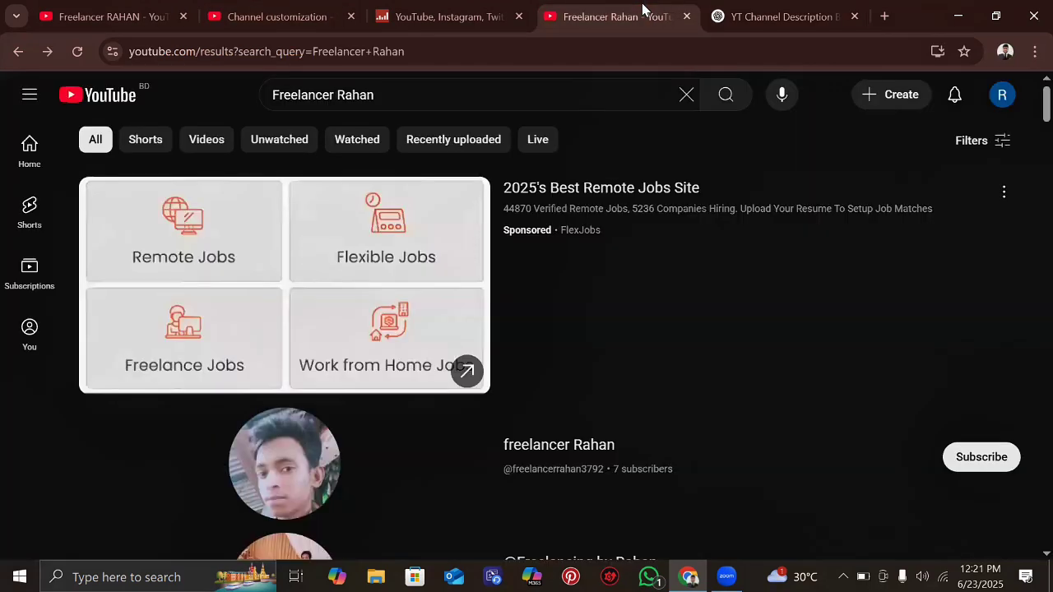
left_click(273, 11)
scroll(352, 265, "up", 5)
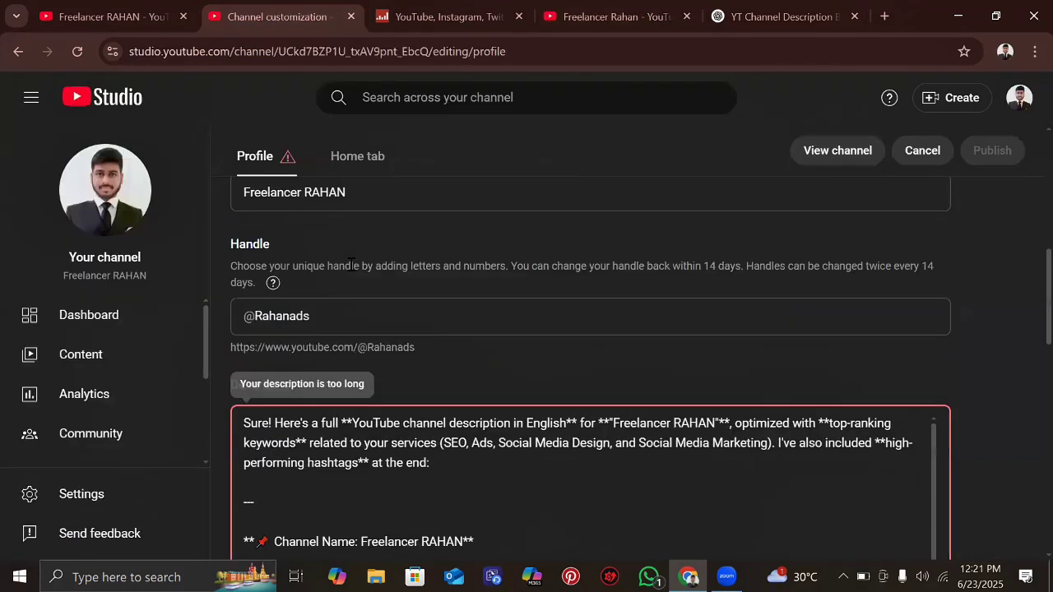
scroll(271, 291, "down", 3)
scroll(270, 291, "up", 1)
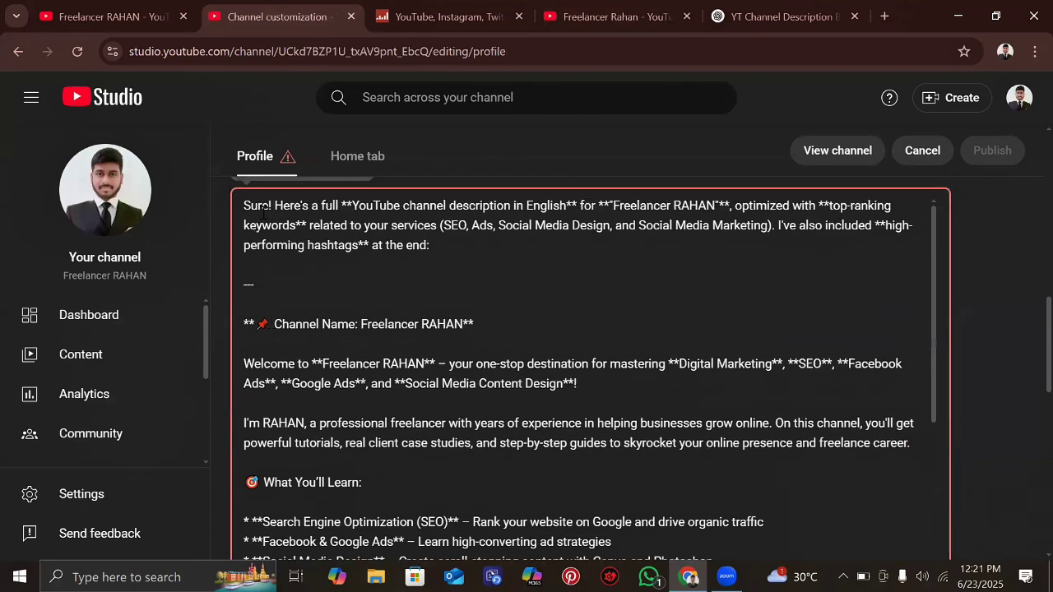
left_click(348, 385)
key("ctrl+a")
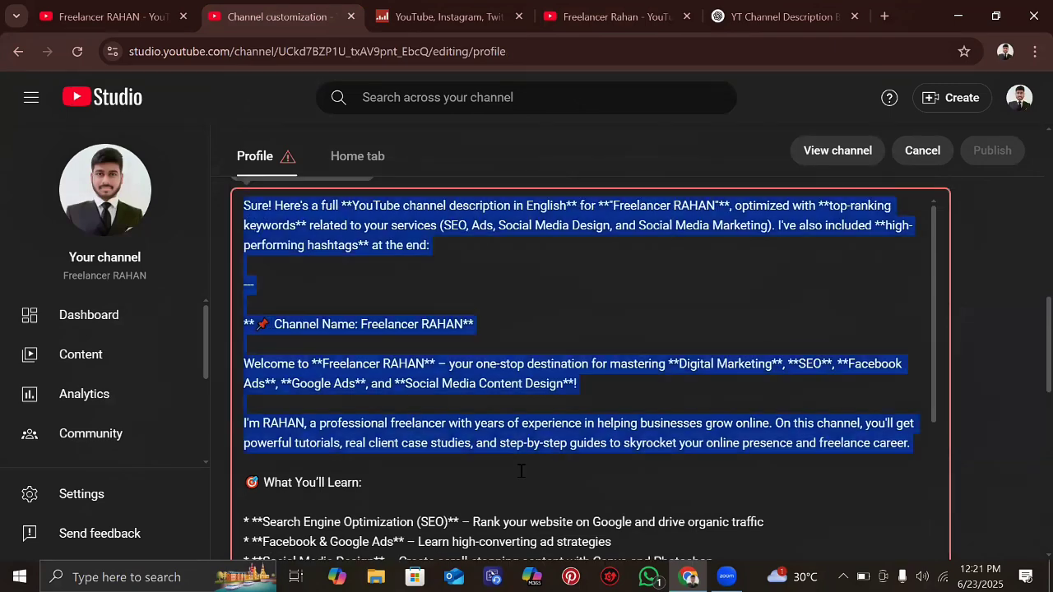
scroll(522, 471, "down", 10)
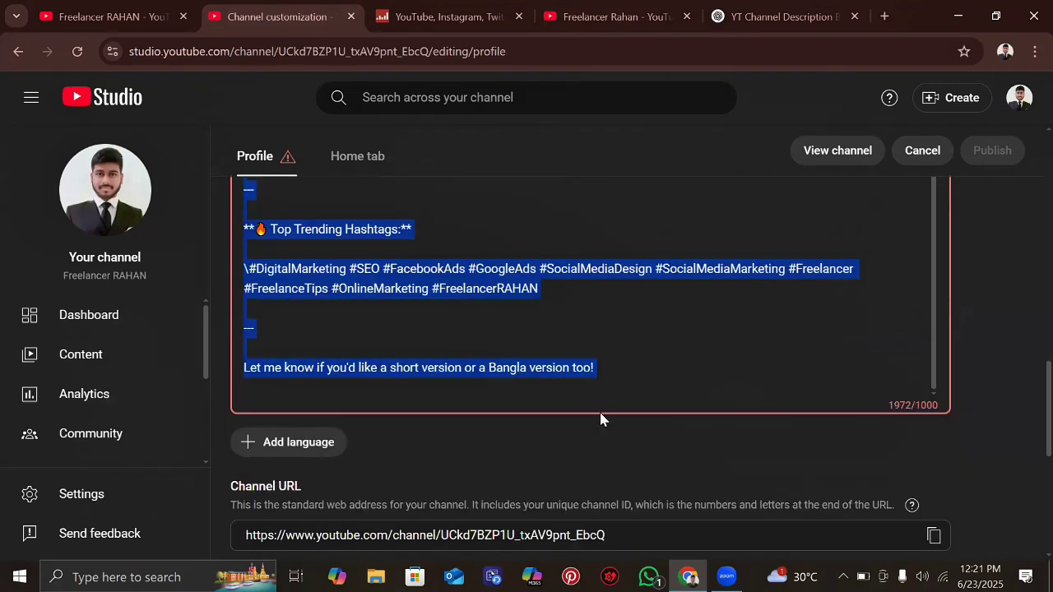
key("BackSpace")
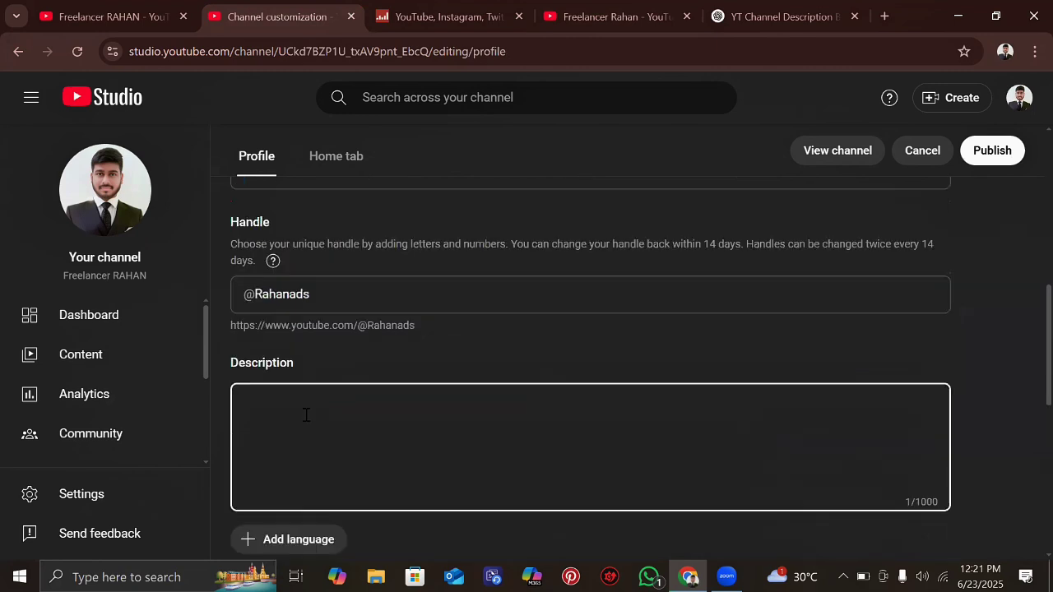
key("ctrl+v")
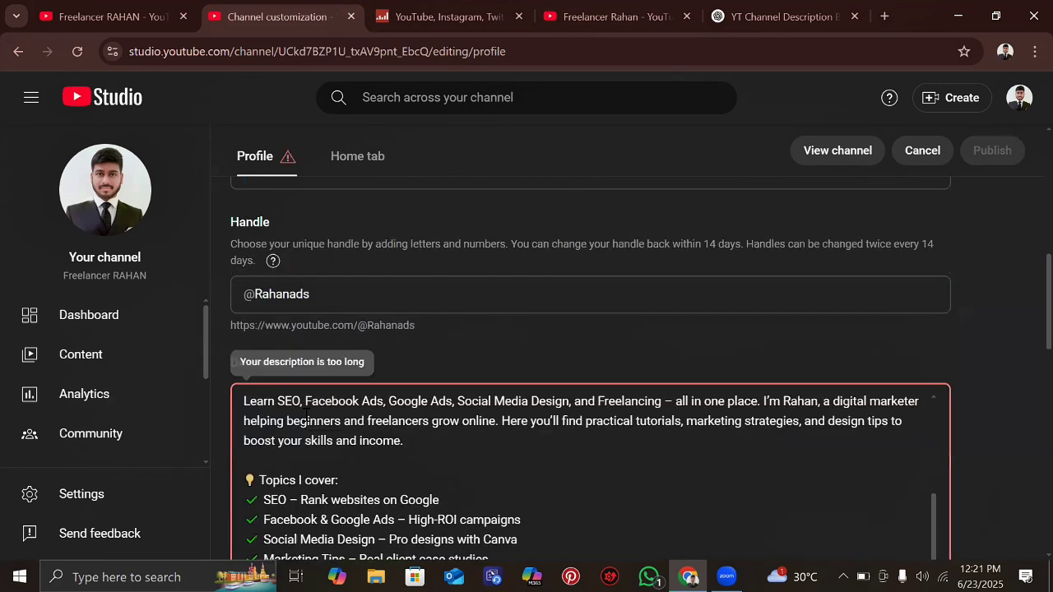
scroll(304, 414, "down", 5)
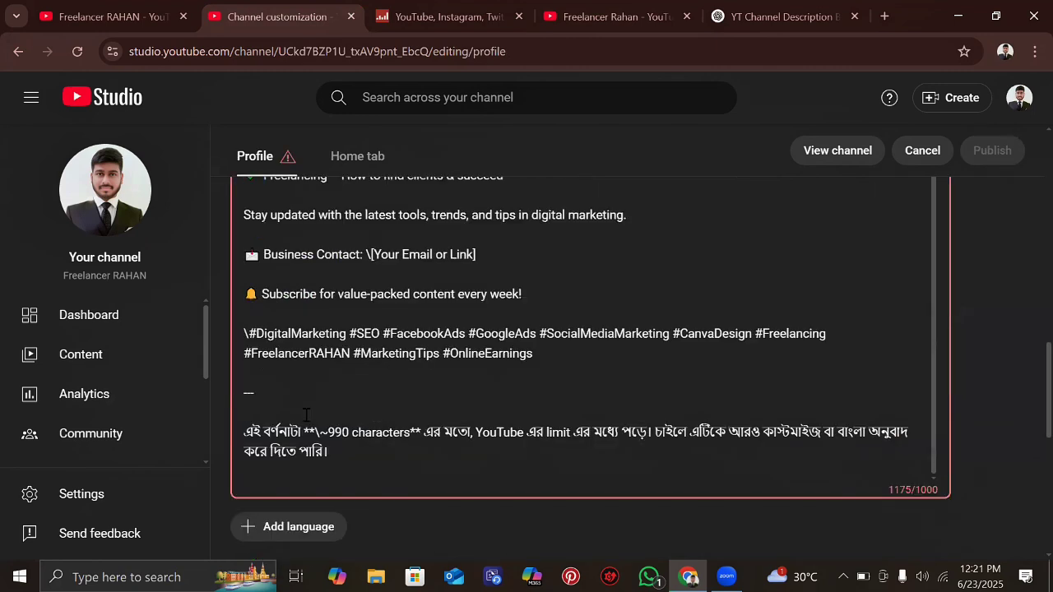
- Delete the Bengali closing note, divider, stray backslash and trailing blank lines
key("BackSpace")
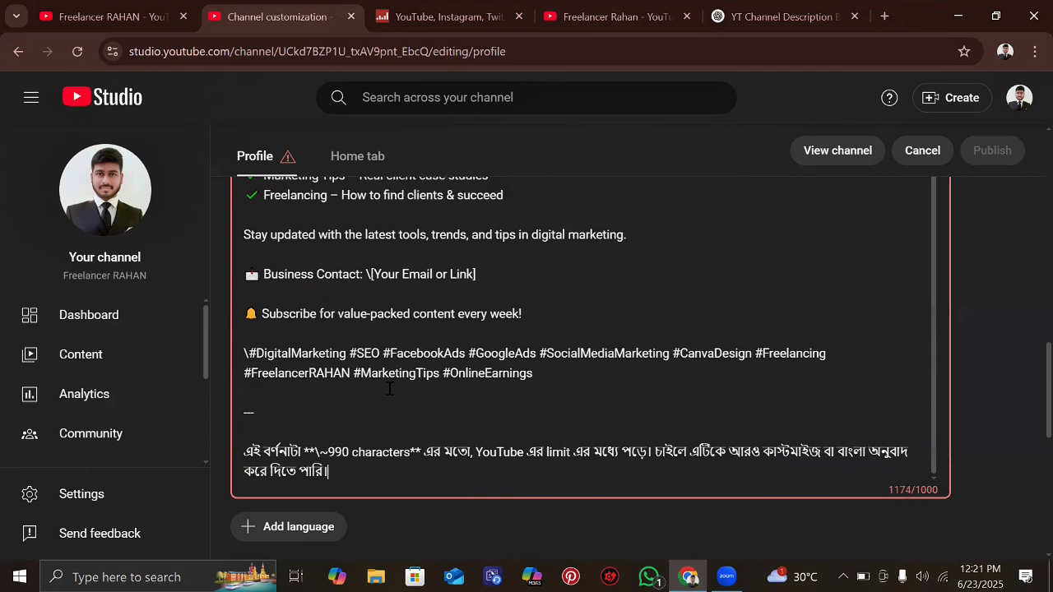
key("BackSpace")
key("BackSpace")
key("BackSpace")
key("BackSpace")
key("BackSpace")
key("BackSpace")
key("BackSpace")
key("BackSpace")
key("BackSpace")
key("BackSpace")
key("BackSpace")
key("BackSpace")
key("BackSpace")
key("BackSpace")
key("BackSpace")
key("BackSpace")
key("BackSpace")
key("BackSpace")
key("BackSpace")
key("BackSpace")
key("BackSpace")
key("BackSpace")
key("BackSpace")
key("BackSpace")
key("BackSpace")
key("BackSpace")
key("BackSpace")
key("BackSpace")
key("BackSpace")
key("BackSpace")
key("BackSpace")
key("BackSpace")
key("BackSpace")
key("BackSpace")
key("BackSpace")
key("BackSpace")
key("BackSpace")
key("BackSpace")
key("BackSpace")
key("BackSpace")
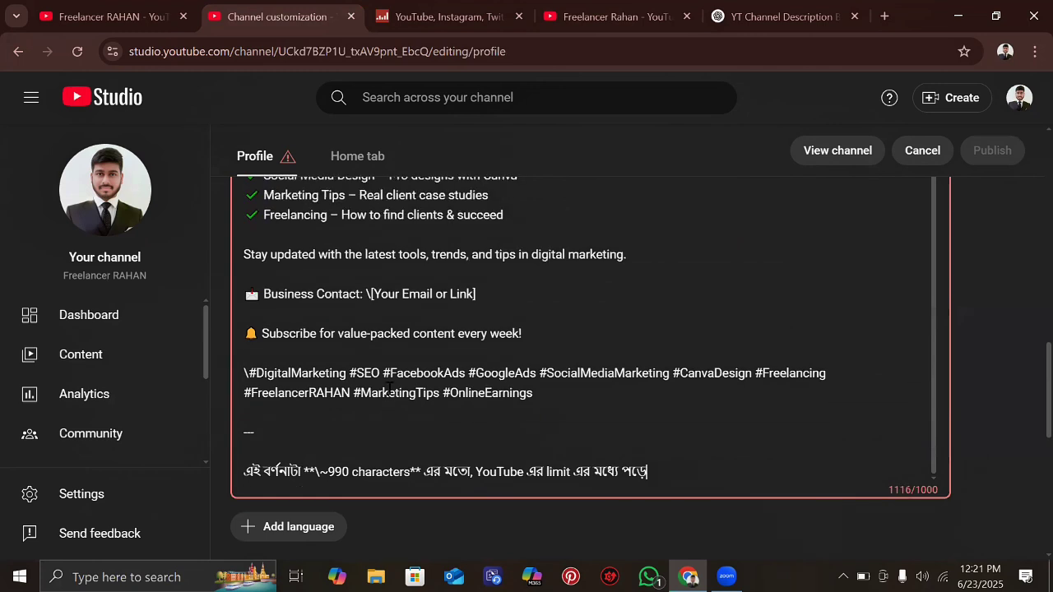
key("BackSpace")
key("BackSpace")
key("BackSpace")
key("BackSpace")
key("BackSpace")
key("BackSpace")
key("BackSpace")
key("BackSpace")
key("BackSpace")
key("BackSpace")
key("BackSpace")
key("BackSpace")
key("BackSpace")
key("BackSpace")
key("BackSpace")
key("BackSpace")
key("BackSpace")
key("BackSpace")
key("BackSpace")
key("BackSpace")
key("BackSpace")
key("BackSpace")
key("BackSpace")
key("BackSpace")
key("BackSpace")
key("BackSpace")
key("BackSpace")
key("BackSpace")
key("BackSpace")
key("BackSpace")
key("BackSpace")
key("BackSpace")
key("BackSpace")
key("BackSpace")
key("BackSpace")
key("BackSpace")
key("BackSpace")
key("BackSpace")
key("BackSpace")
key("BackSpace")
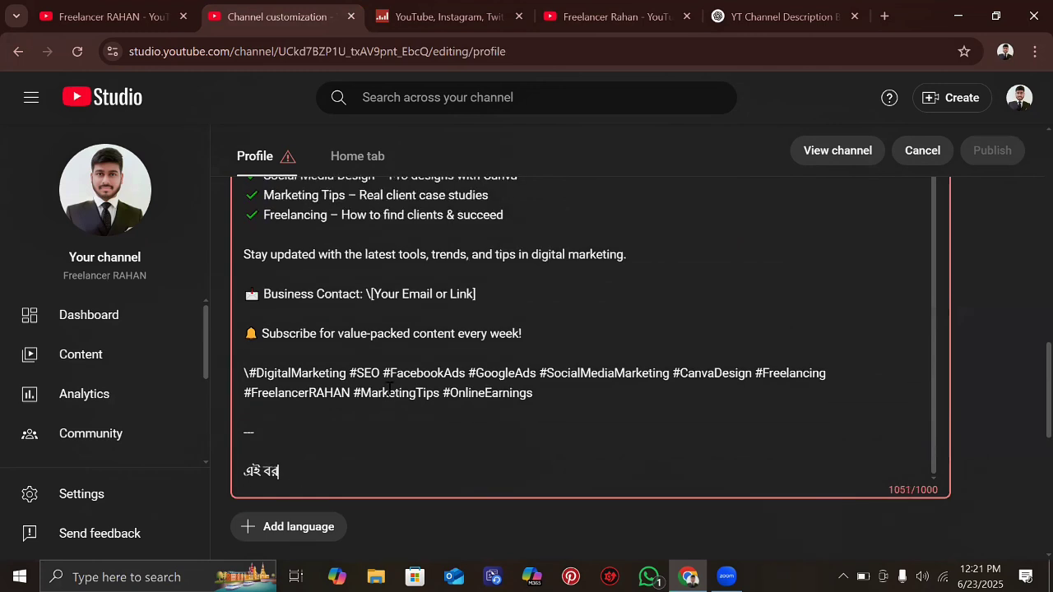
key("BackSpace")
key("BackSpace")
key("BackSpace")
key("BackSpace")
key("BackSpace")
key("BackSpace")
key("BackSpace")
key("BackSpace")
key("BackSpace")
key("BackSpace")
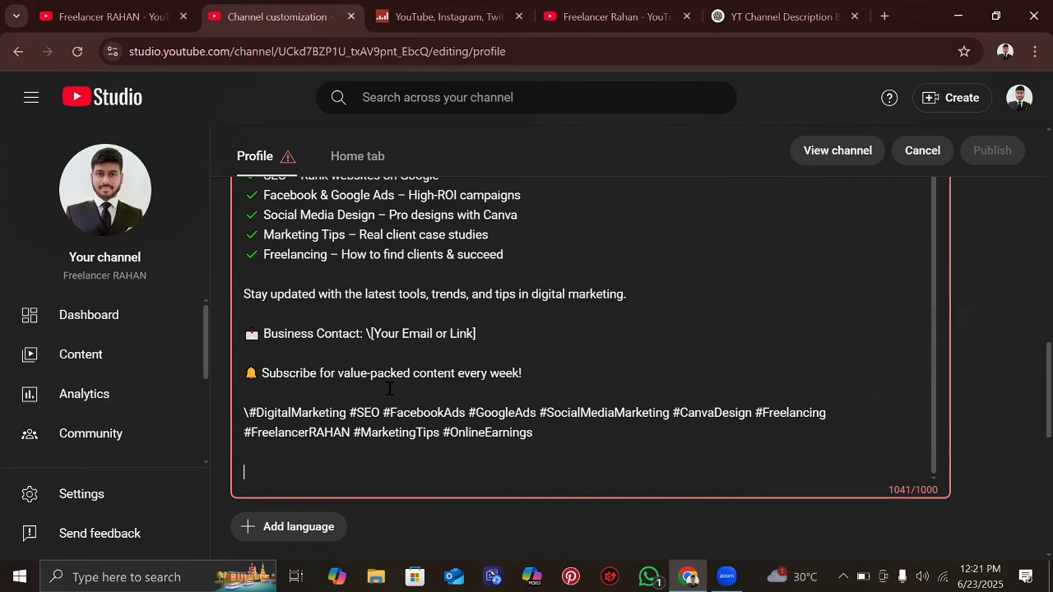
key("BackSpace")
key("BackSpace")
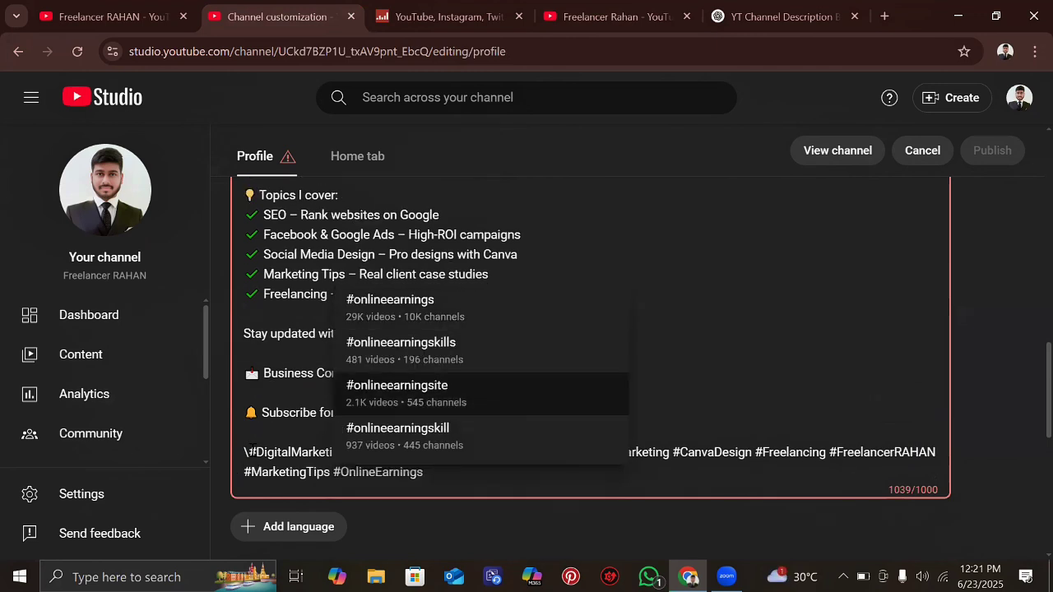
left_click(251, 451)
key("BackSpace")
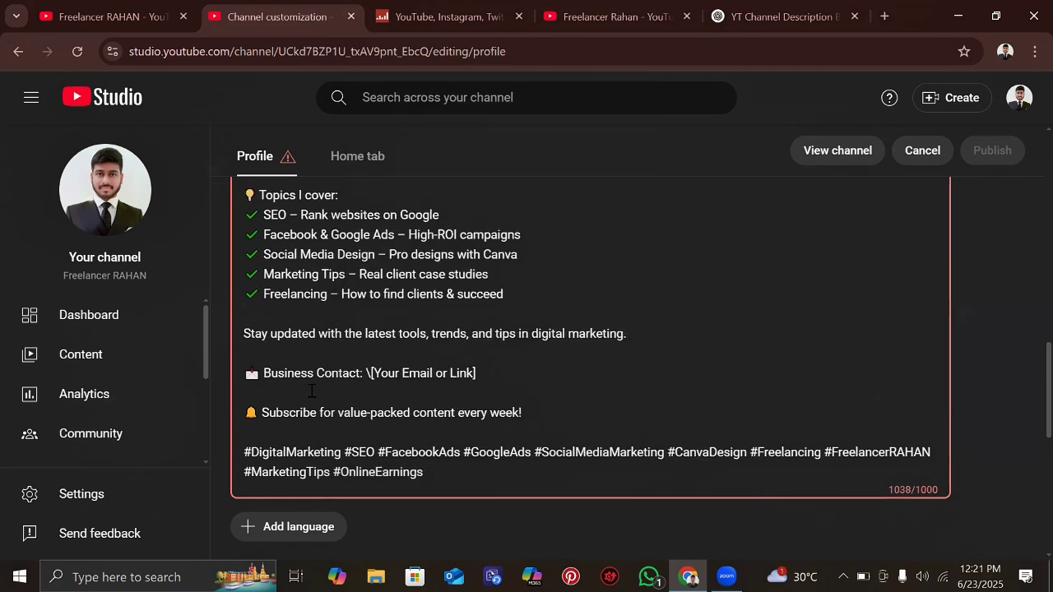
scroll(386, 332, "up", 3)
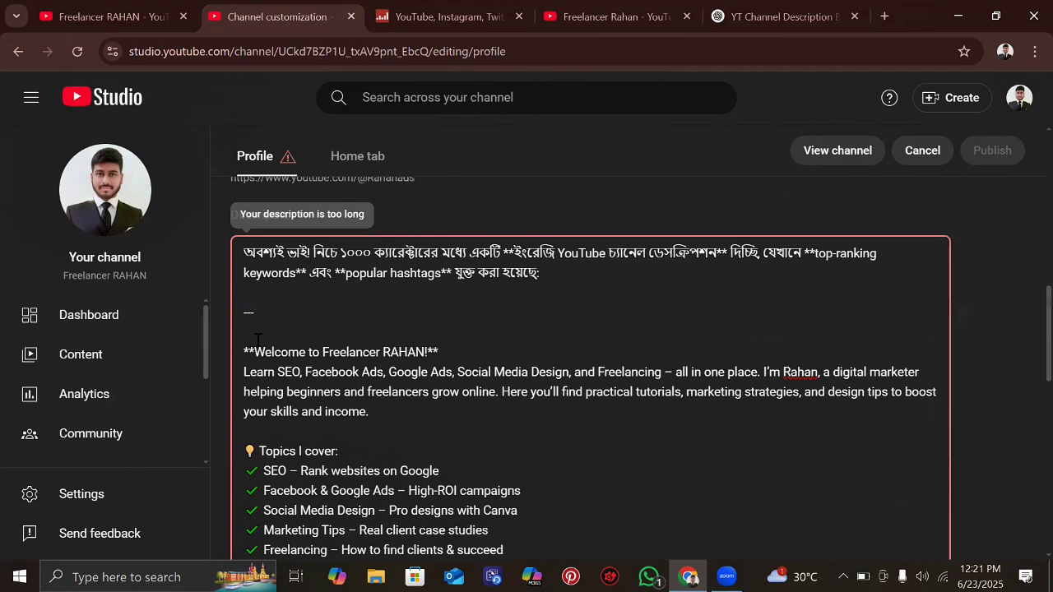
- Remove the Bengali intro and divider at the top, bringing it to 860/1000 characters
left_click_drag(256, 347, 242, 209)
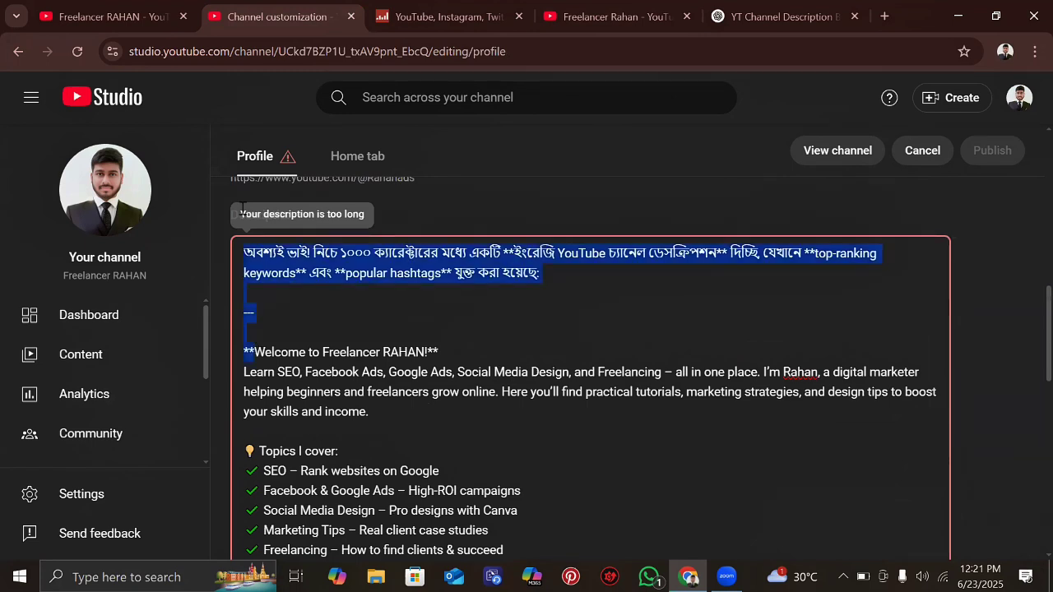
key("BackSpace")
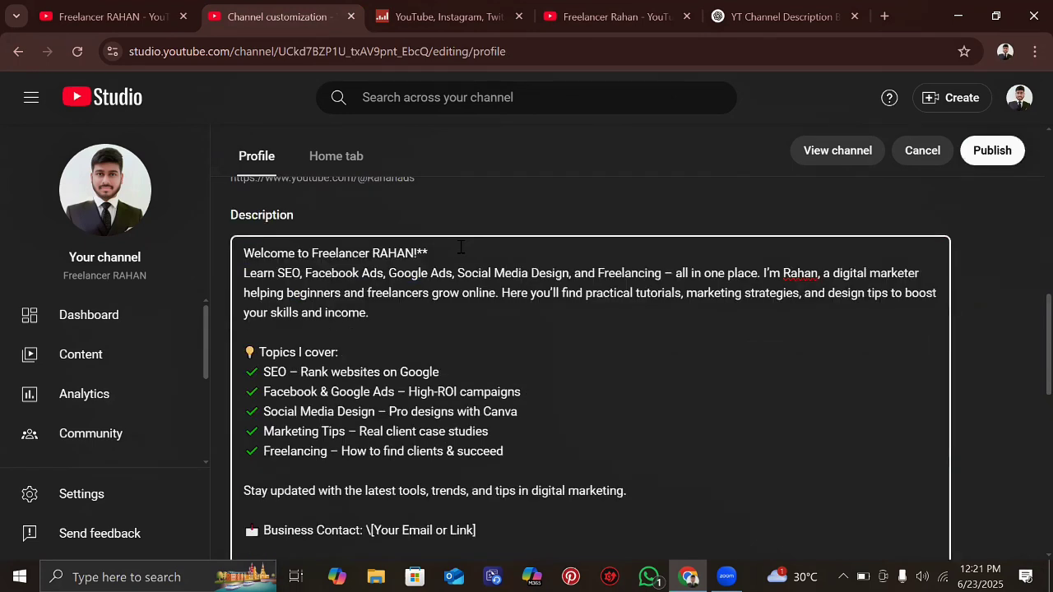
scroll(417, 311, "down", 2)
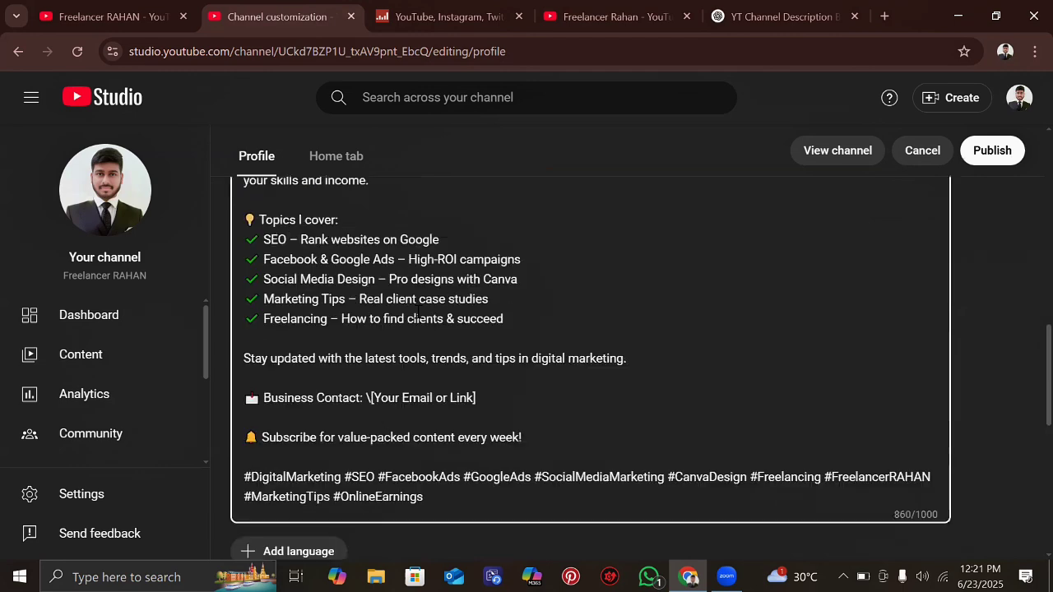
scroll(418, 311, "down", 1)
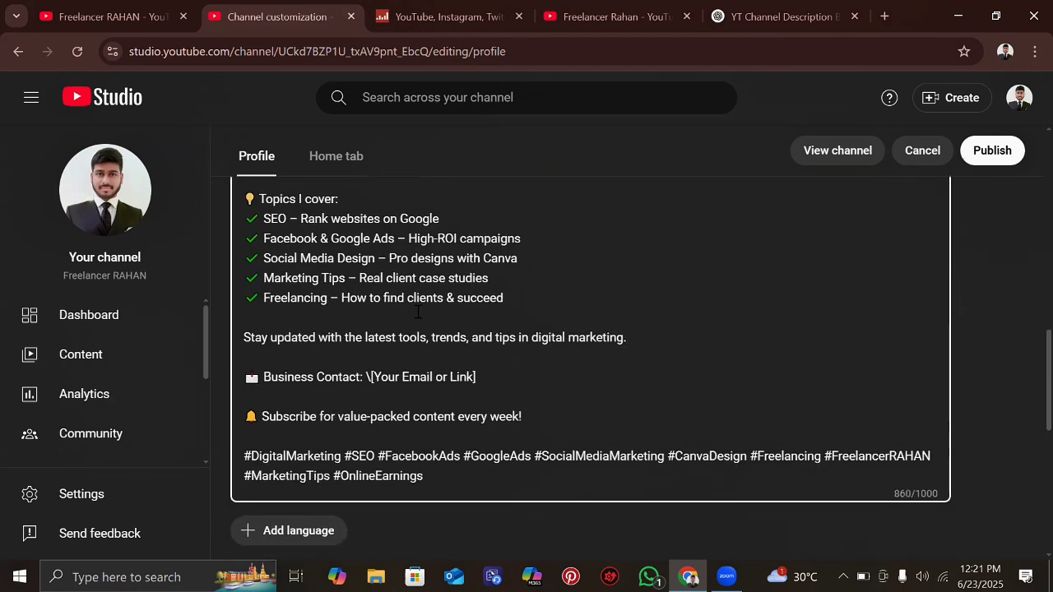
scroll(941, 459, "down", 1)
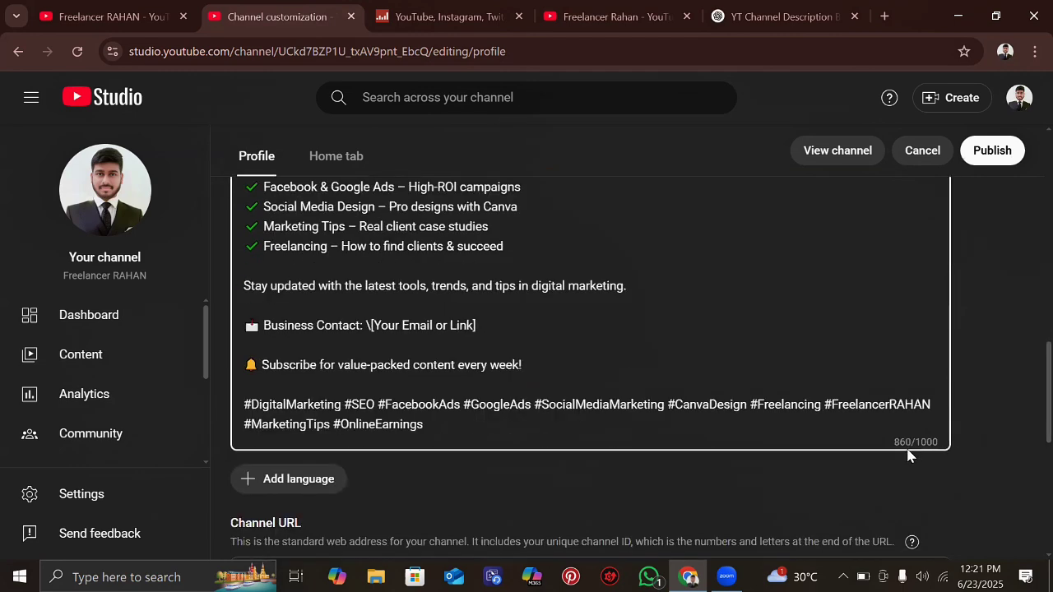
scroll(470, 338, "up", 2)
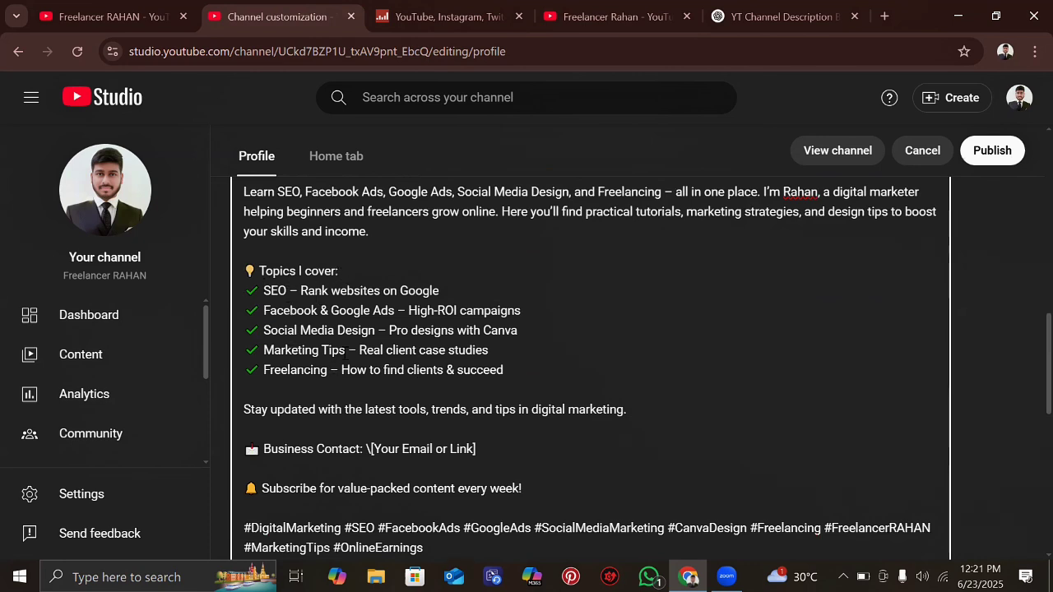
scroll(421, 309, "down", 1)
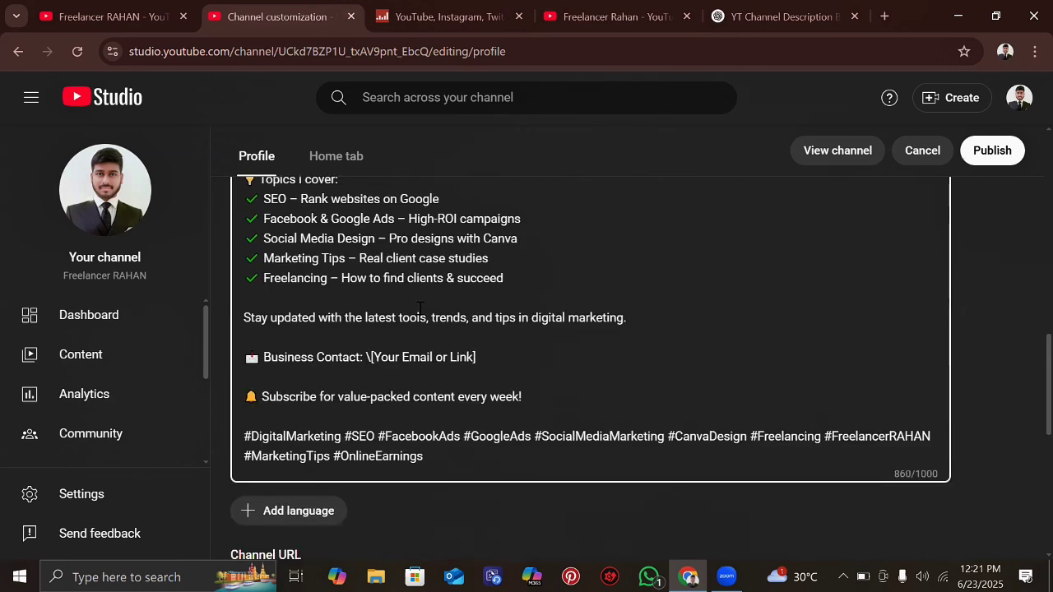
scroll(590, 414, "up", 3)
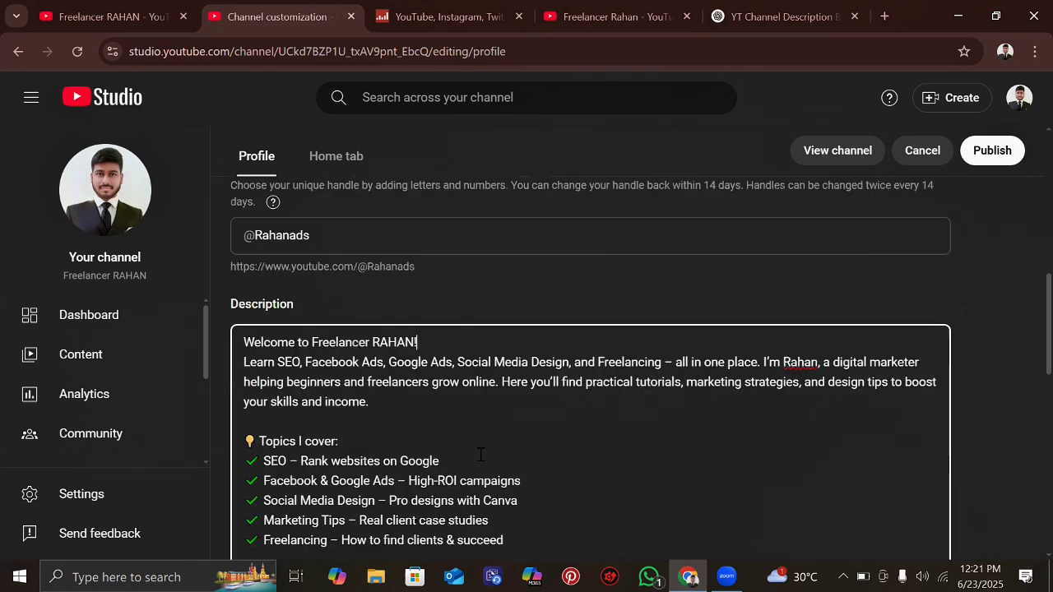
scroll(480, 455, "down", 4)
scroll(480, 458, "down", 1)
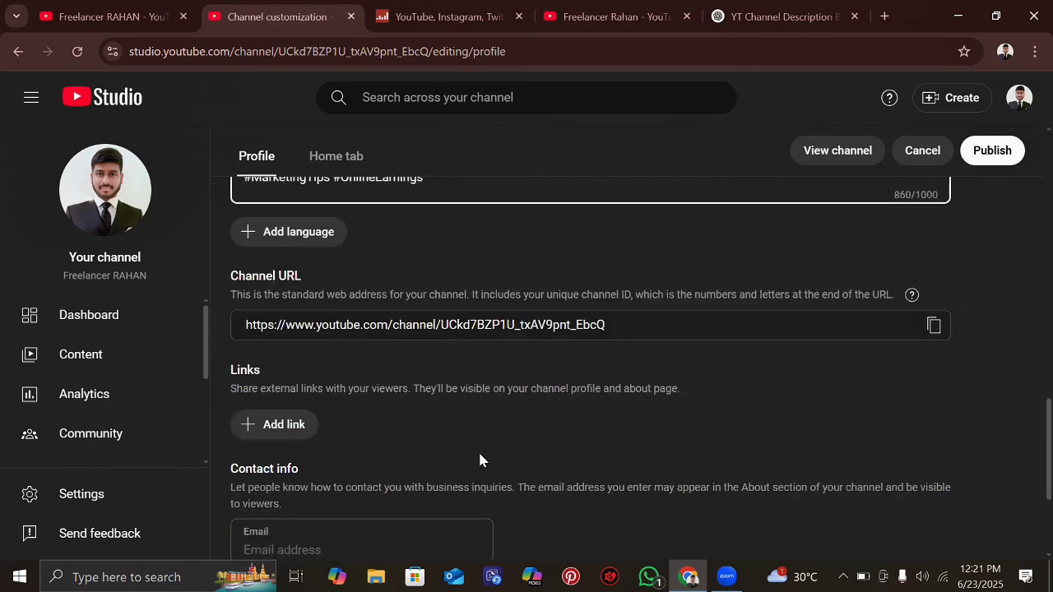
scroll(320, 277, "up", 1)
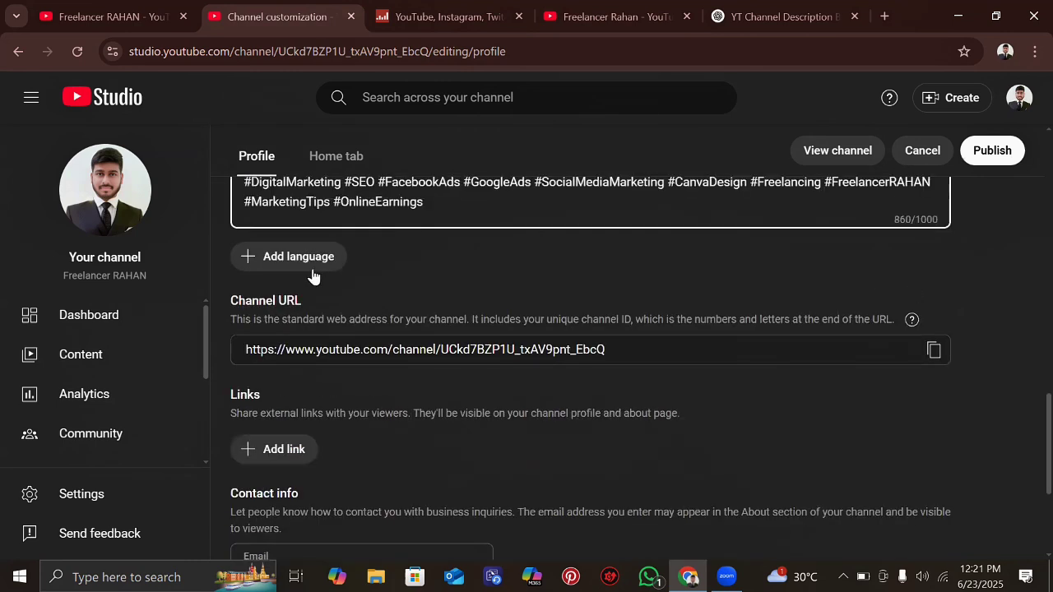
- In Channel translation, check the original language and description, then open the Translation language list
left_click(312, 275)
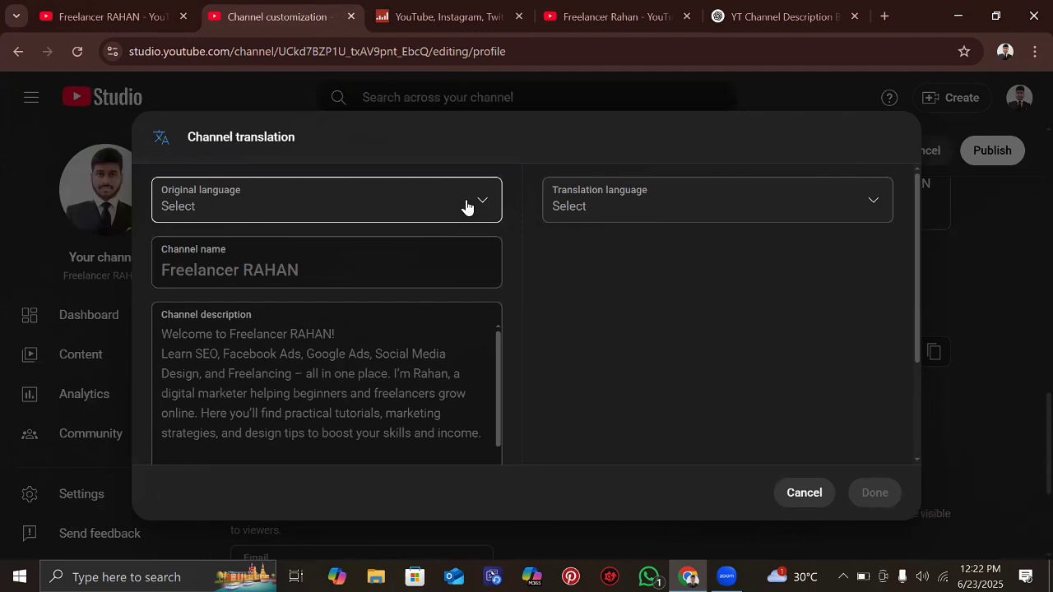
left_click(483, 205)
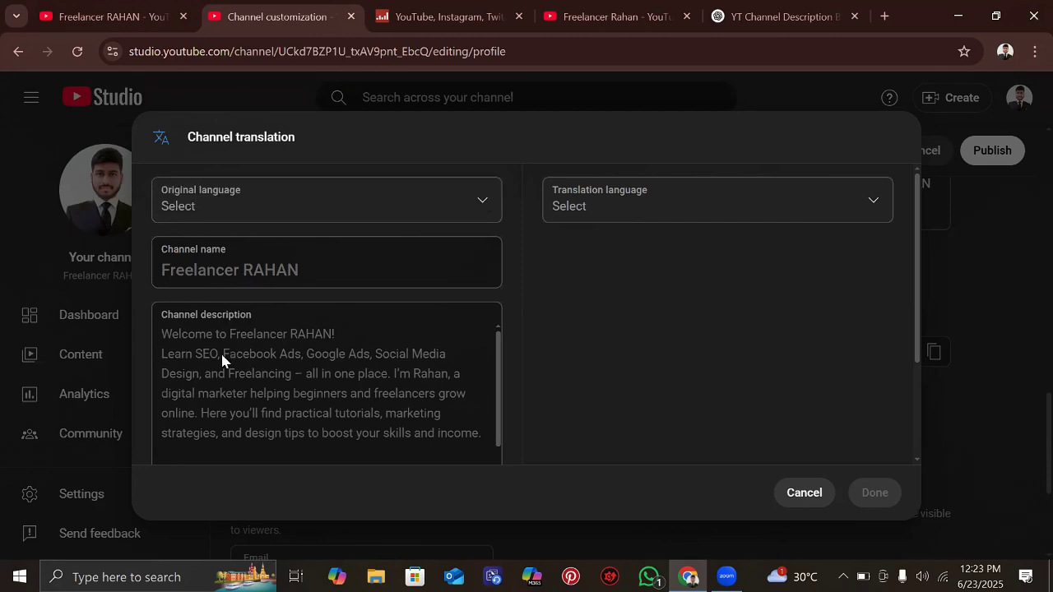
scroll(222, 359, "down", 5)
scroll(221, 352, "down", 3)
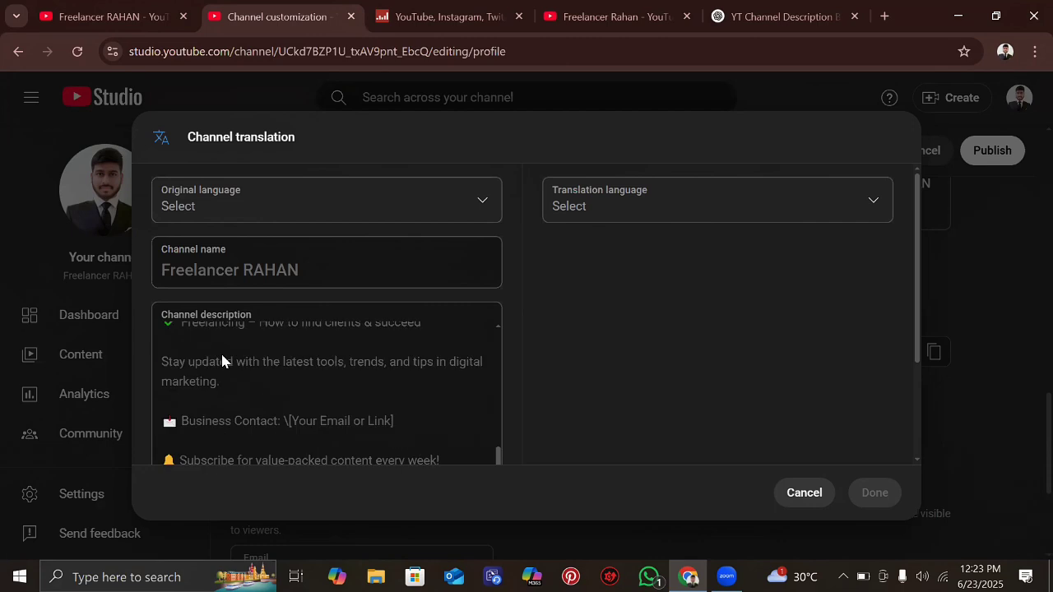
scroll(221, 351, "up", 10)
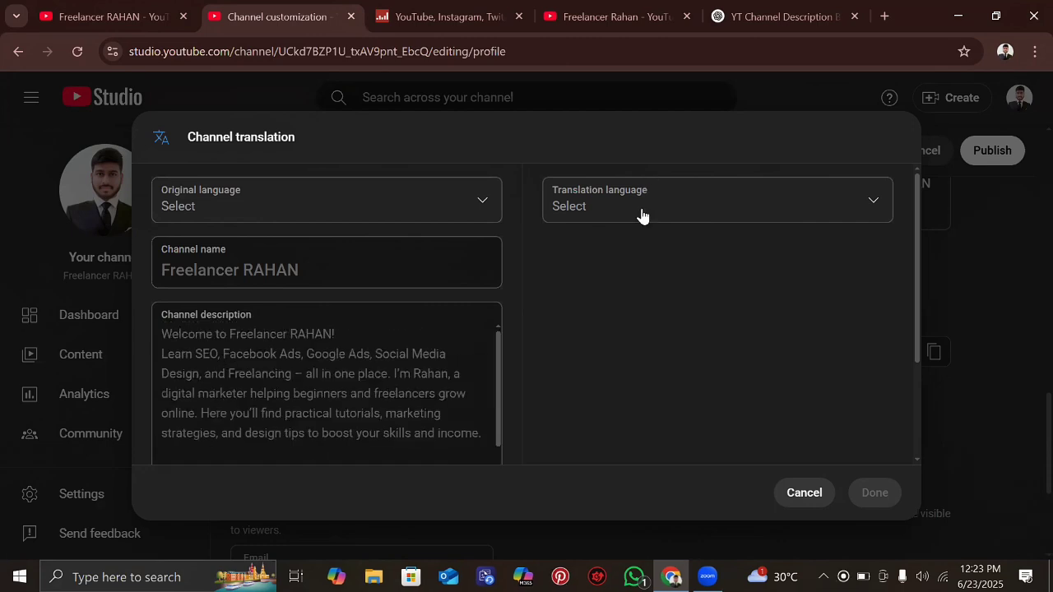
left_click(842, 192)
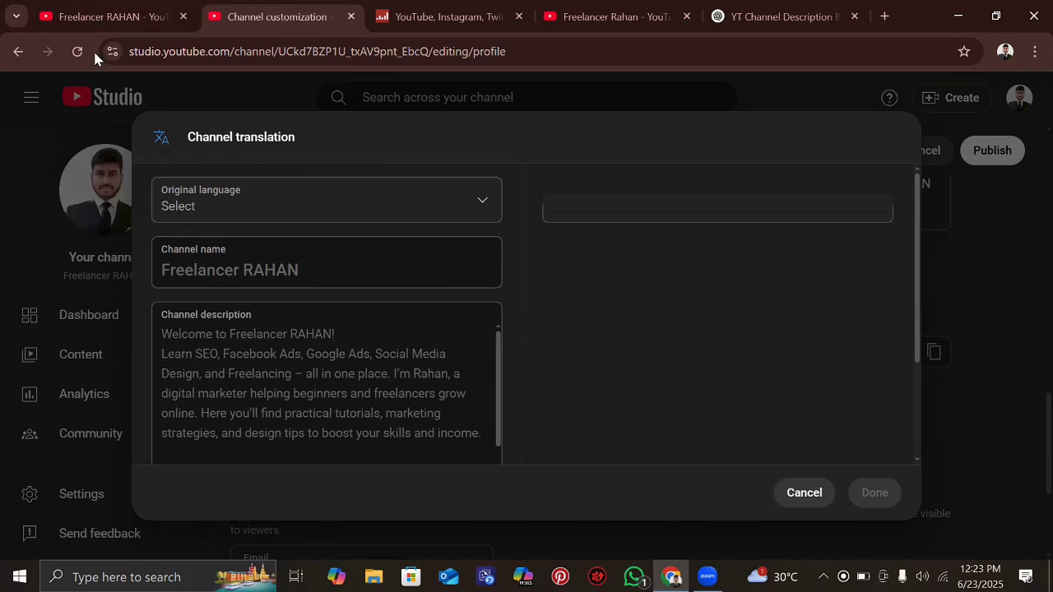
- Reload the channel customization page, discarding unsaved changes, and dismiss the Grow your team tip
left_click(69, 54)
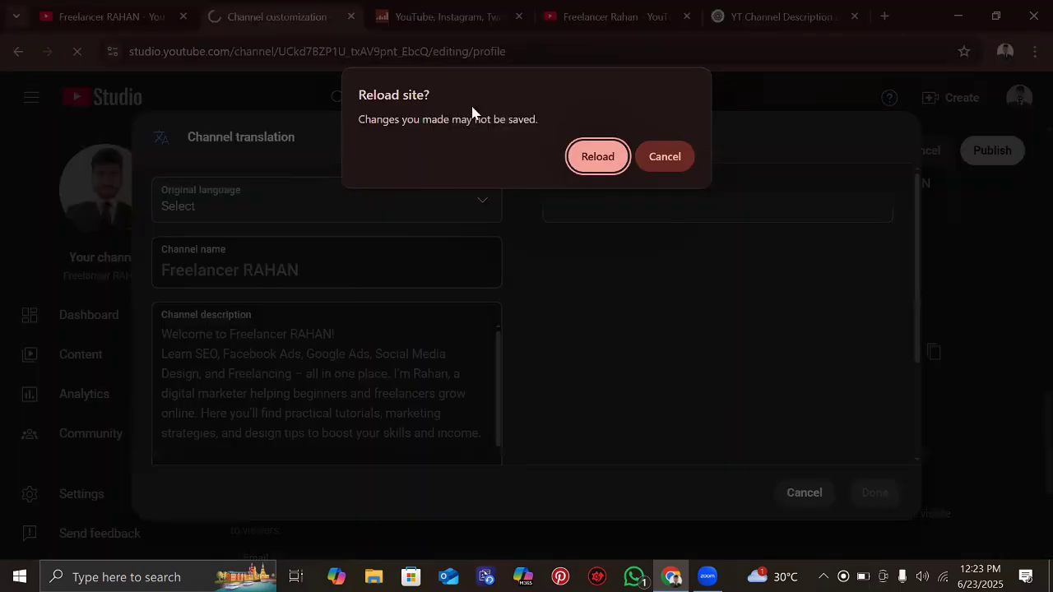
left_click(603, 157)
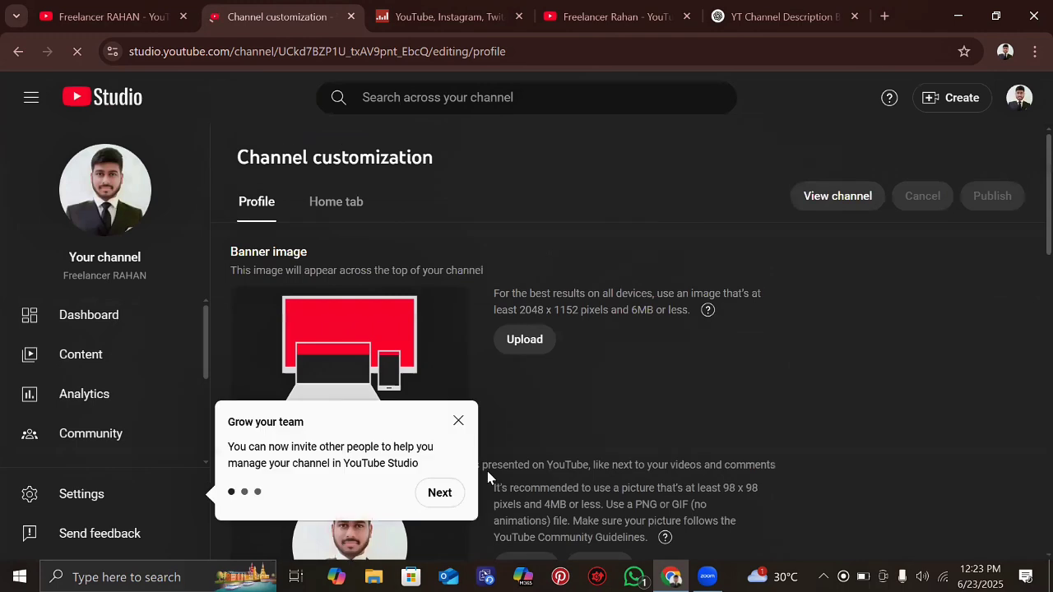
scroll(465, 449, "down", 1)
left_click(458, 422)
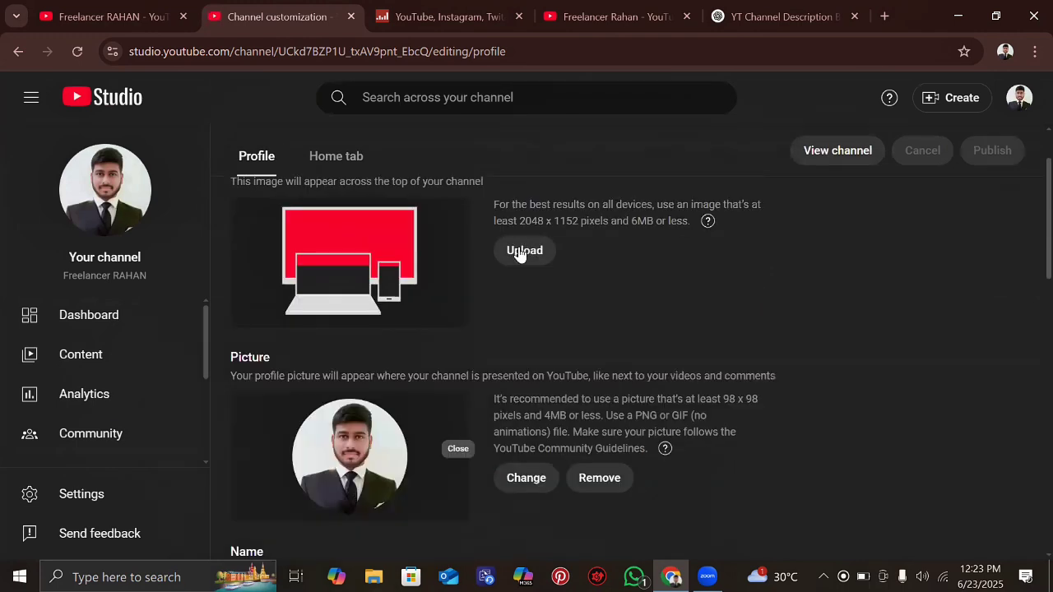
- Upload the Growth Your Business image as the channel banner and accept the crop
left_click(521, 251)
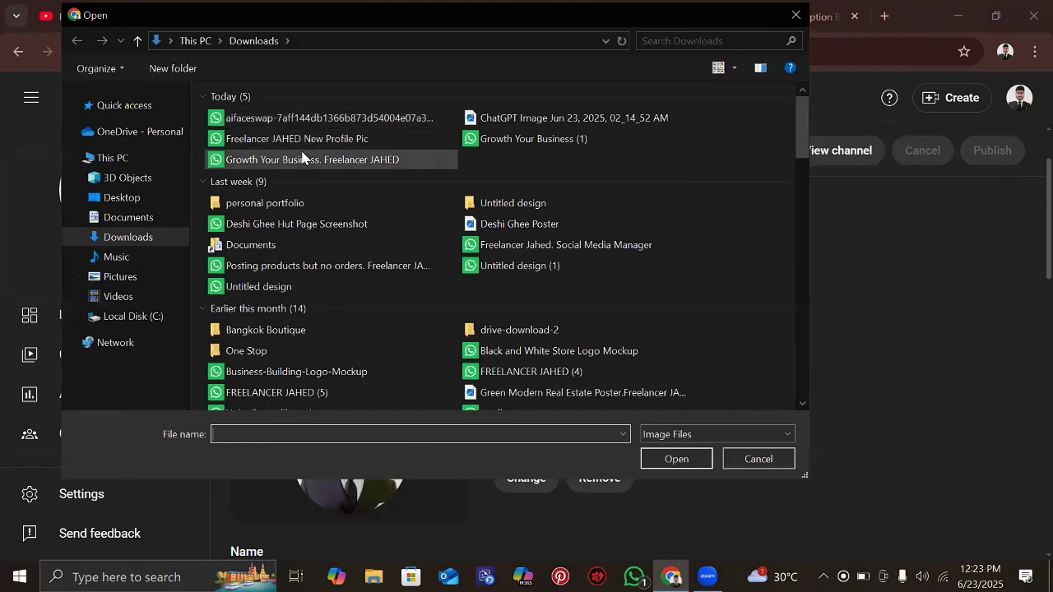
double_click(344, 161)
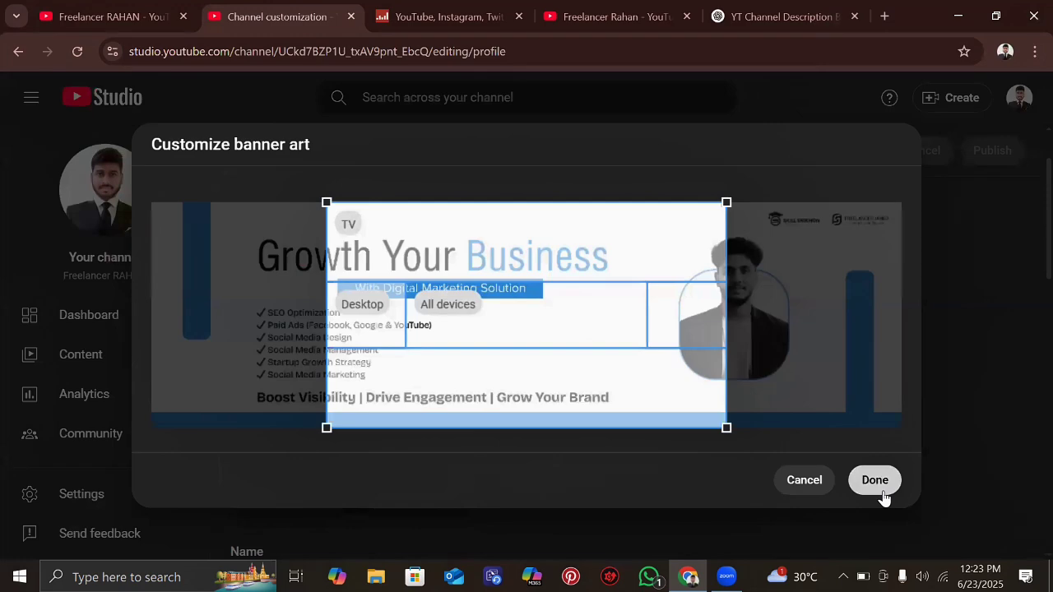
left_click(875, 480)
- Paste the generated description into the empty box and delete the Bengali intro above 'Welcome'
scroll(694, 412, "down", 5)
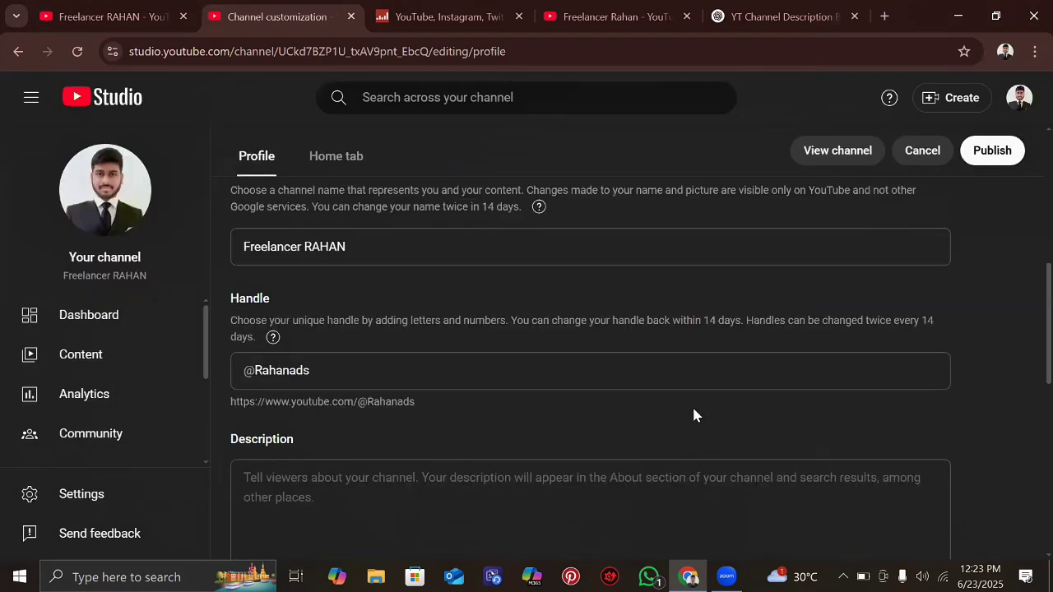
scroll(388, 356, "down", 2)
left_click(372, 360)
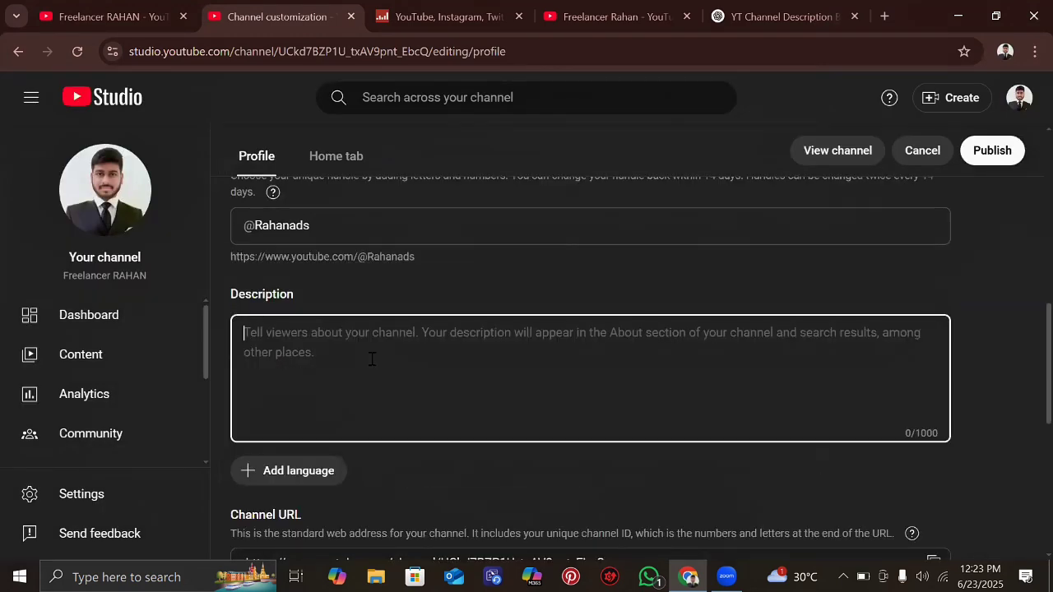
key("ctrl+v")
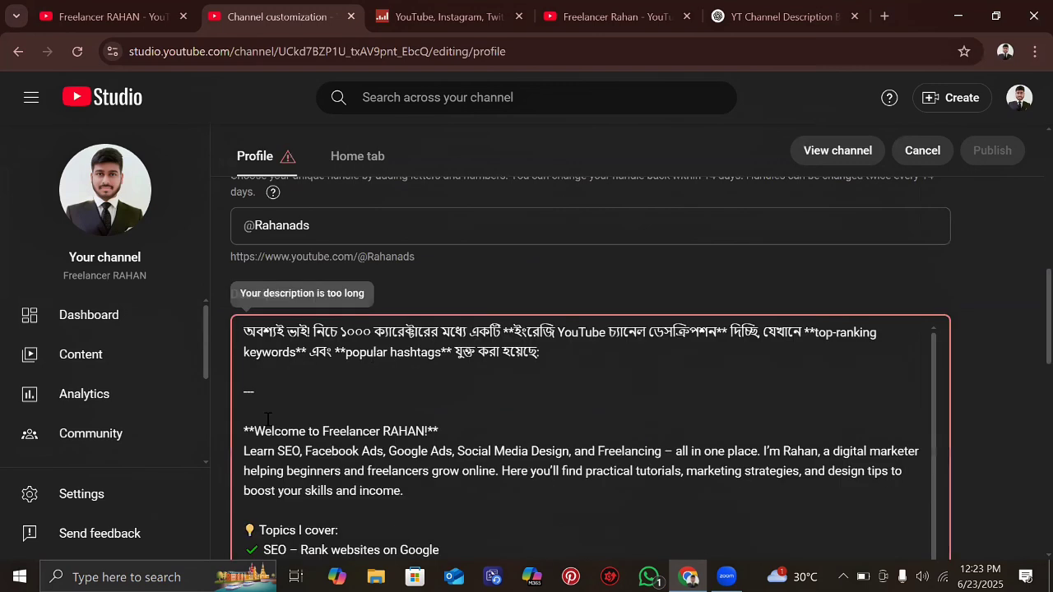
left_click(255, 432)
key("ctrl+shift+Home")
key("BackSpace")
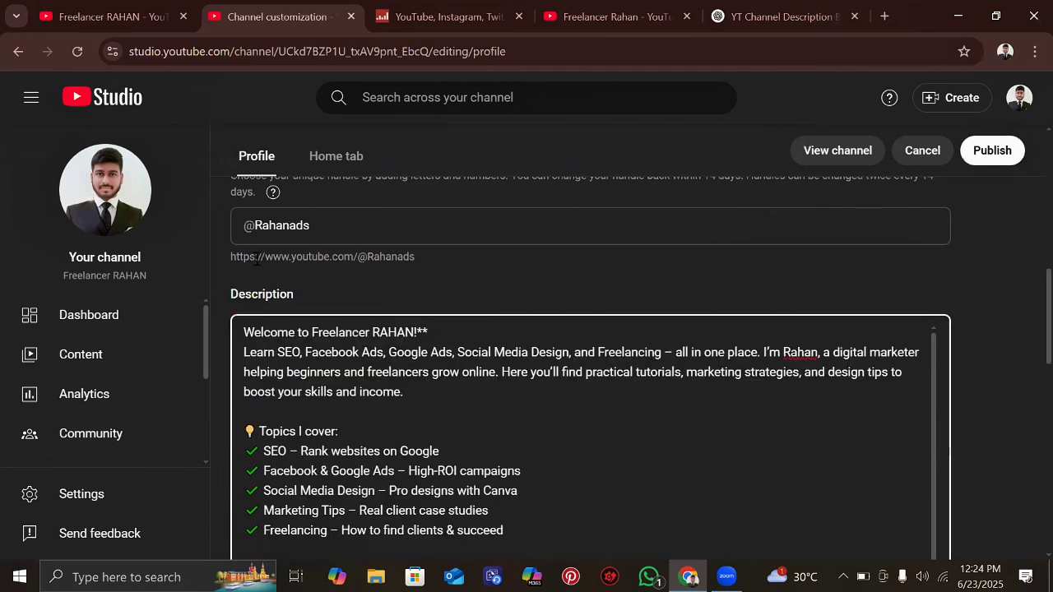
- Delete the closing Bengali note and separator, leaving the description at 864/1000 characters
scroll(236, 444, "down", 4)
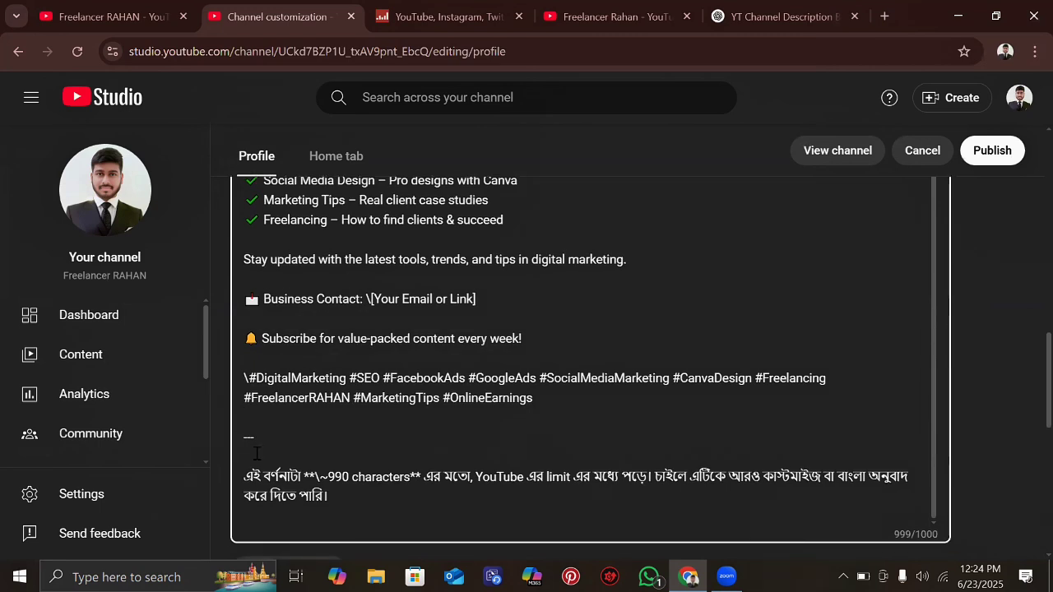
key("ctrl+a")
left_click(243, 449, "shift")
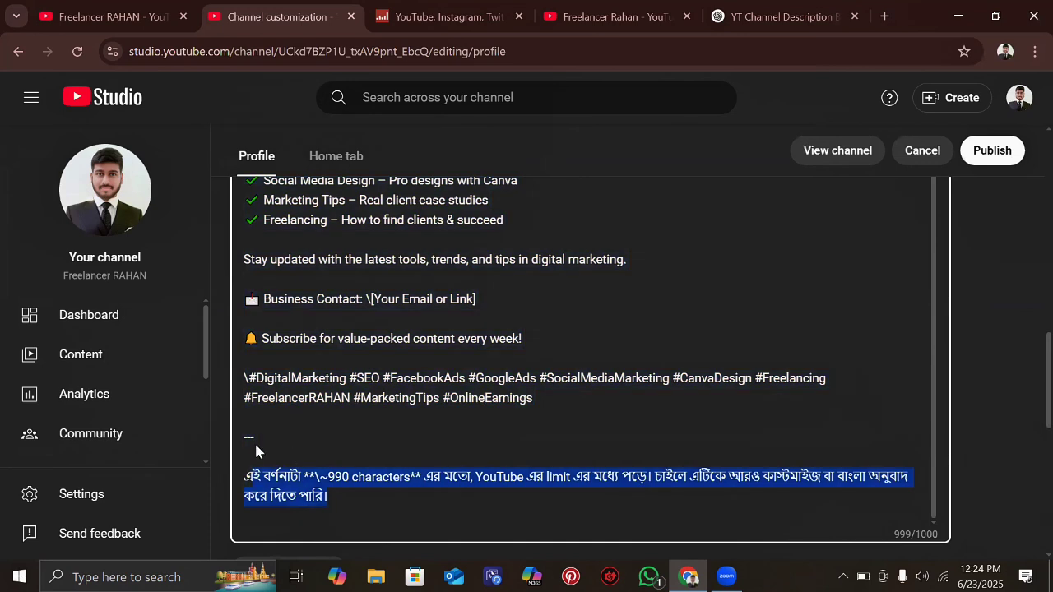
key("ctrl+a")
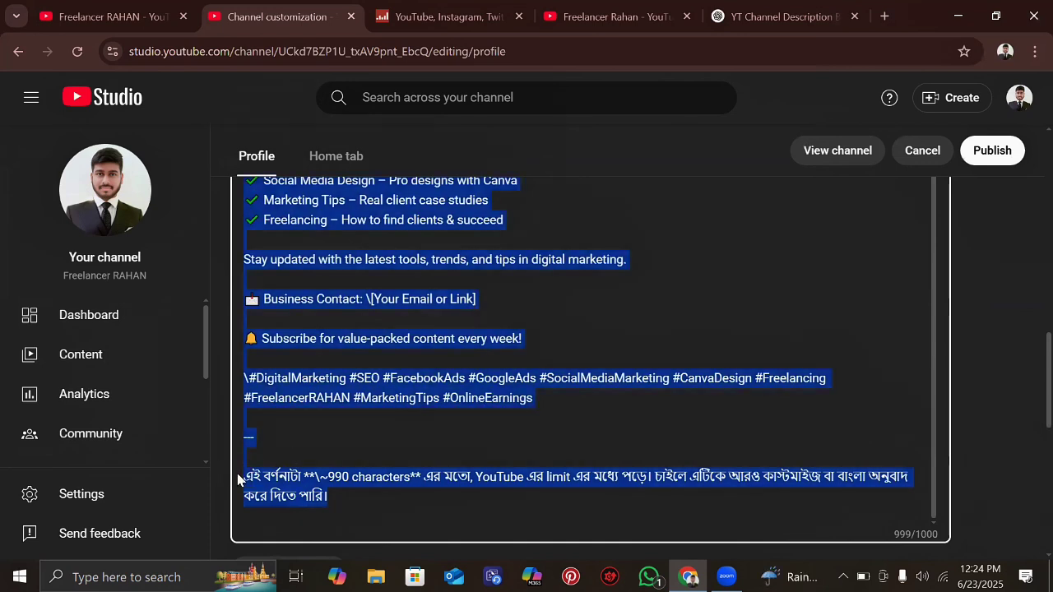
triple_click(245, 480)
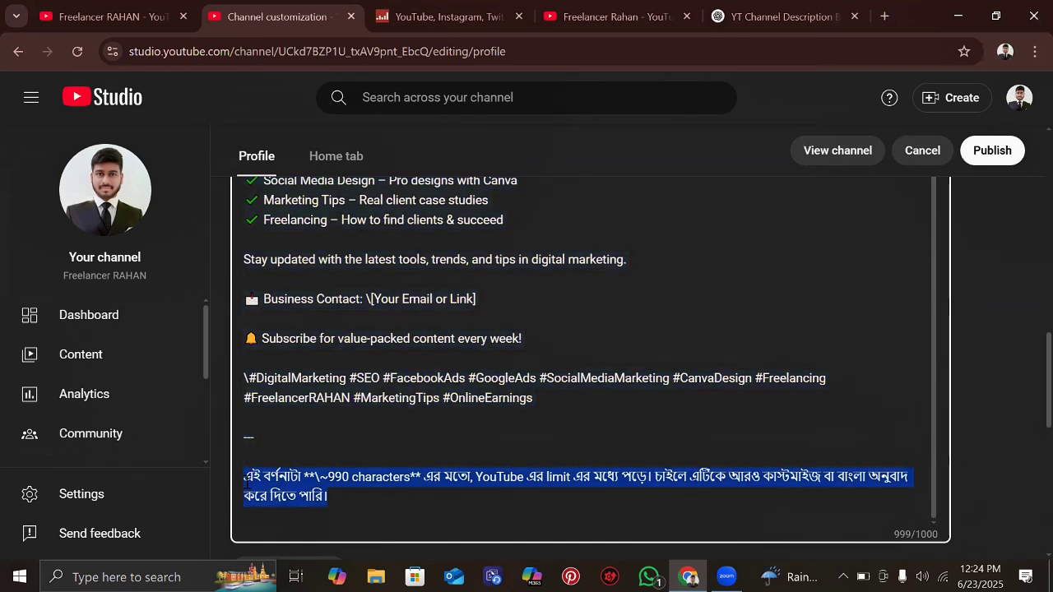
key("BackSpace")
key("BackSpace")
key("BackSpace")
key("BackSpace")
key("BackSpace")
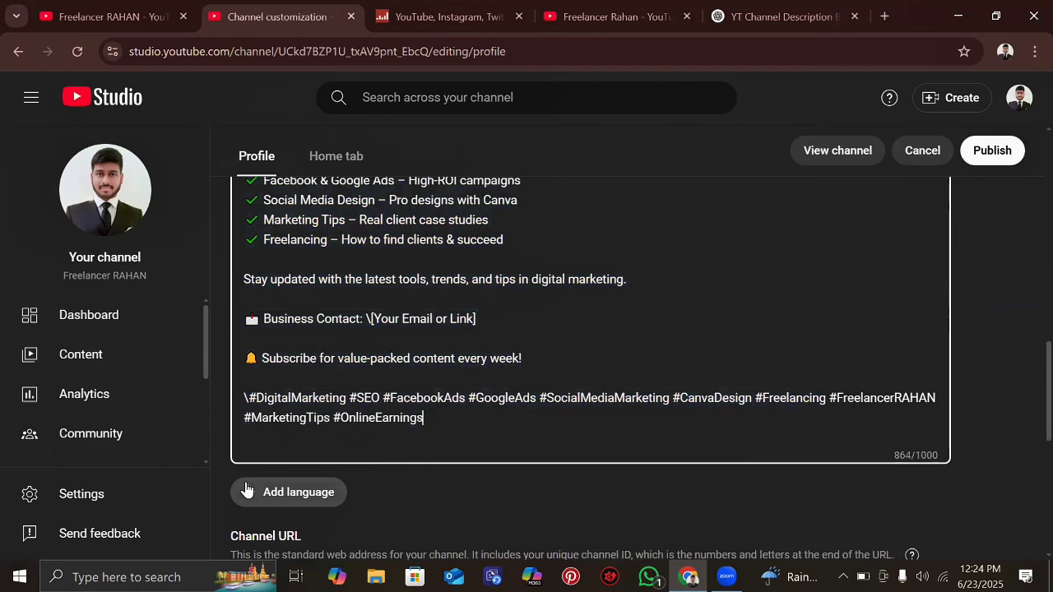
- Scroll through the profile editor and choose Add language
scroll(491, 247, "down", 3)
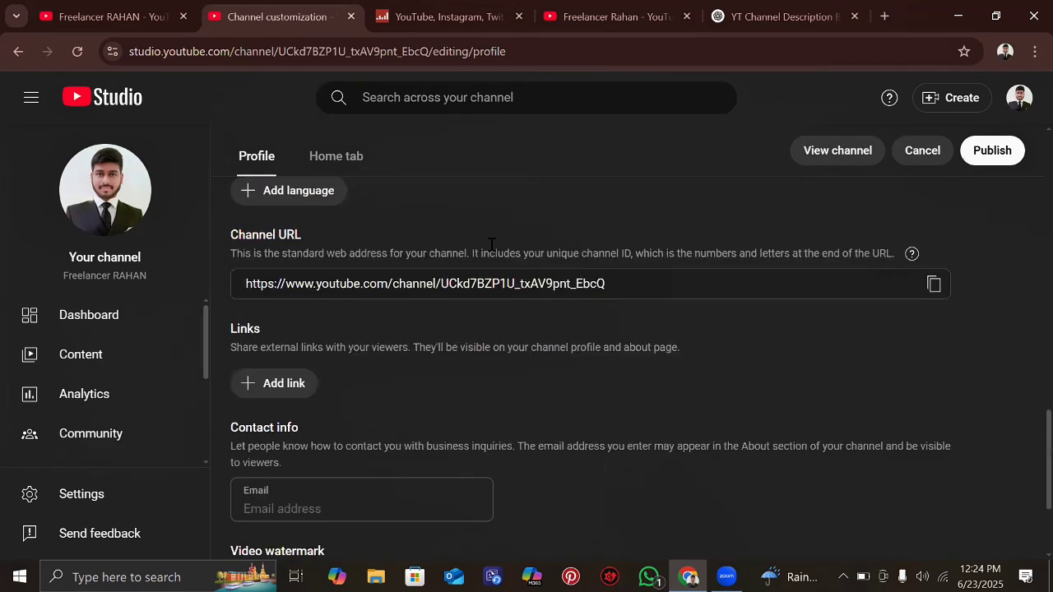
scroll(490, 244, "down", 1)
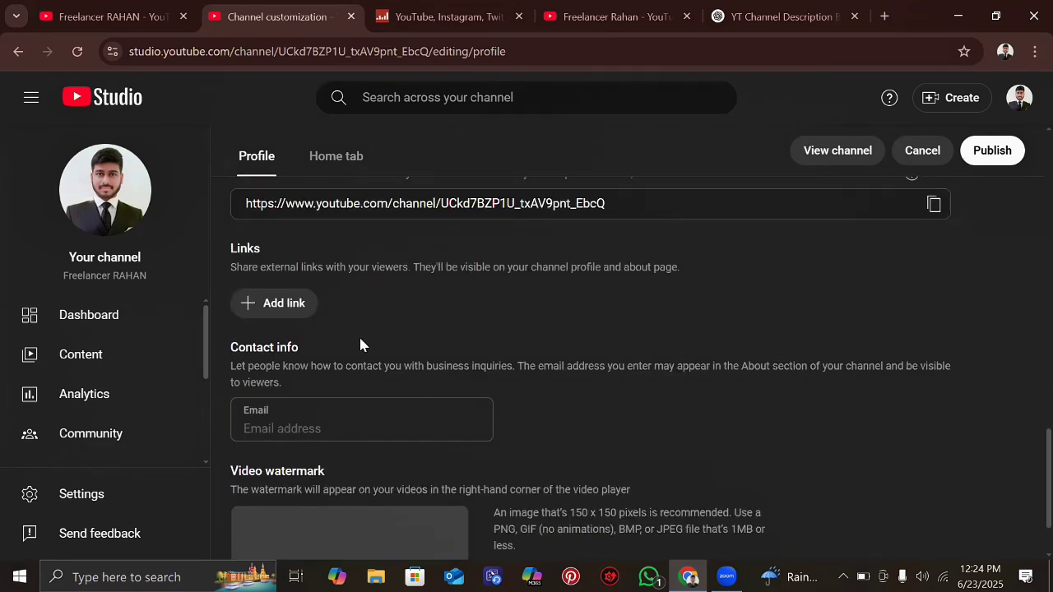
scroll(328, 330, "down", 1)
scroll(299, 272, "up", 3)
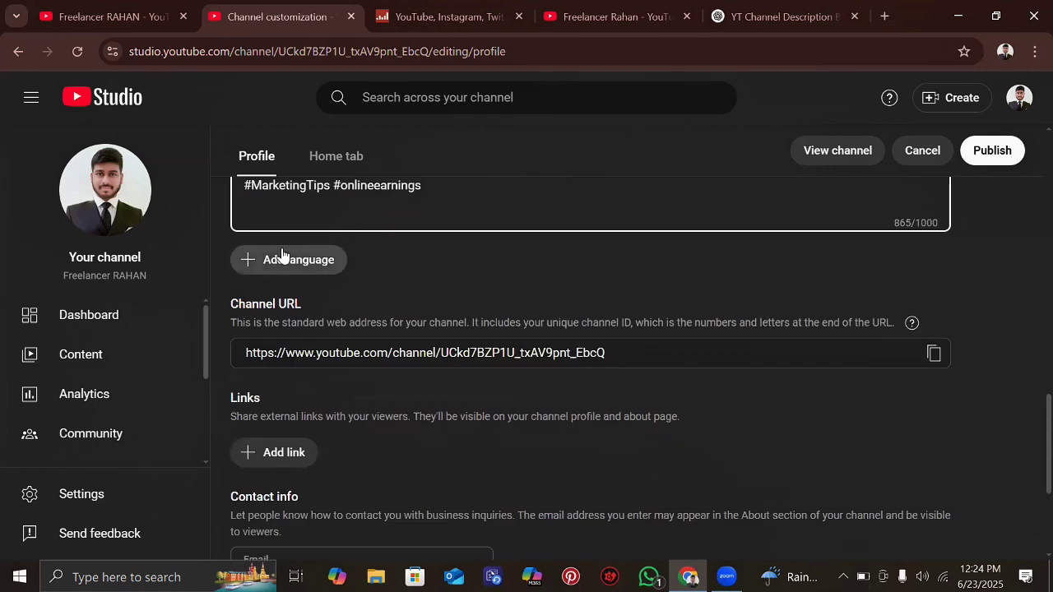
scroll(300, 399, "down", 1)
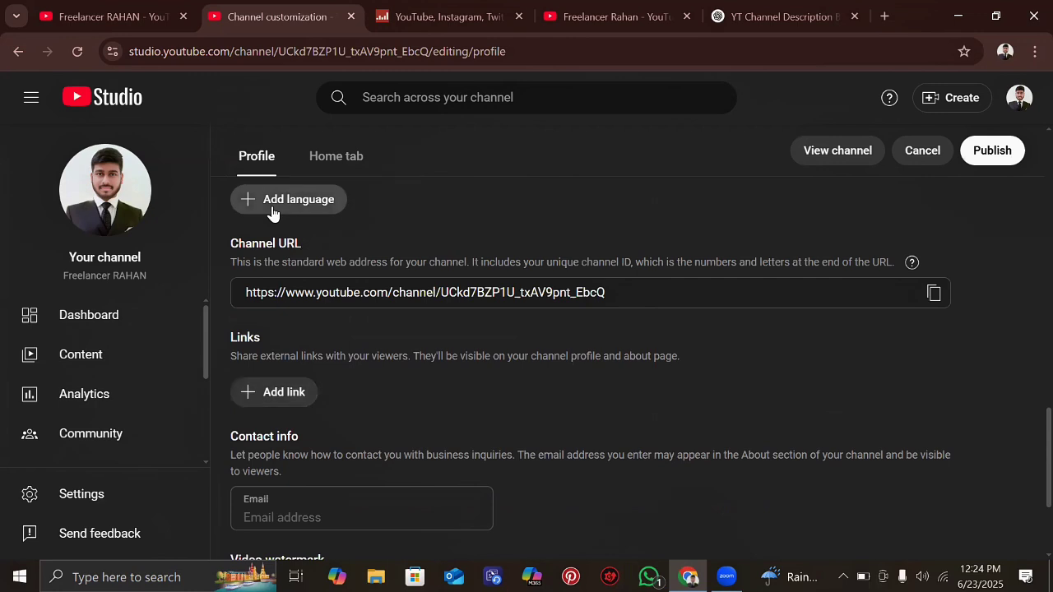
scroll(273, 212, "down", 1)
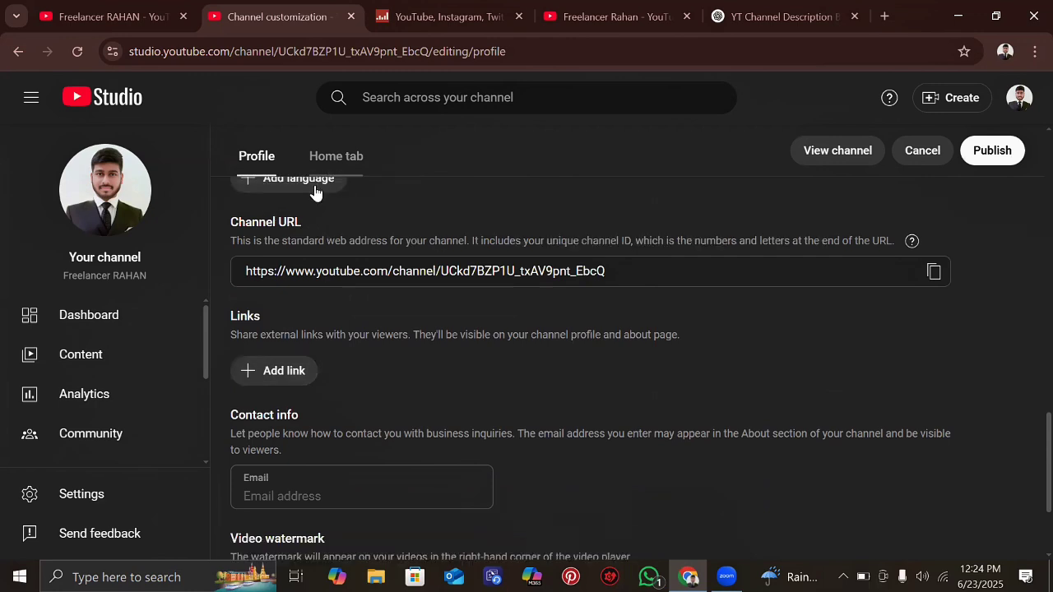
scroll(278, 267, "up", 1)
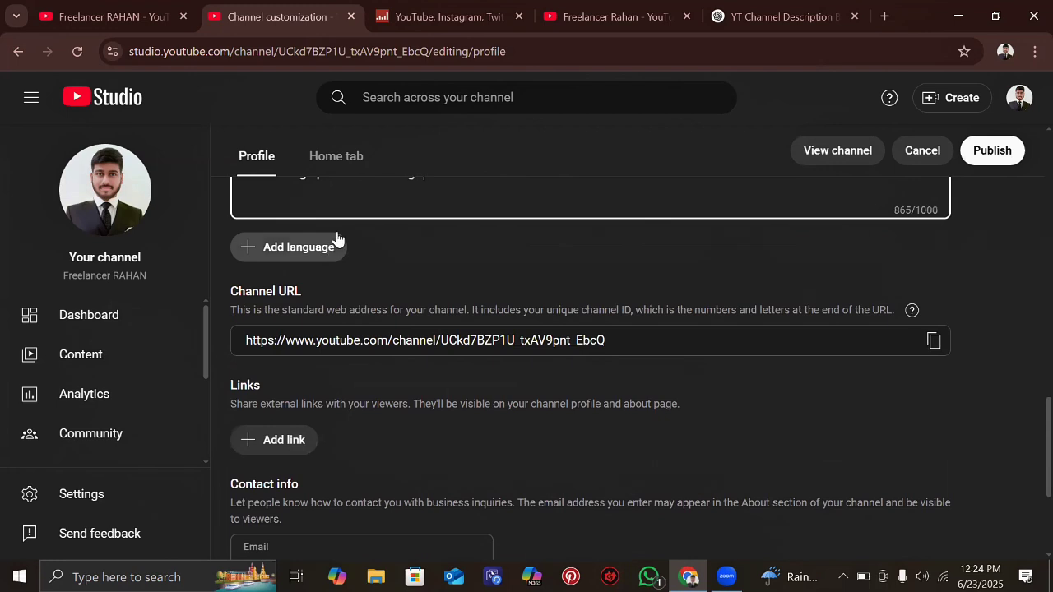
left_click(308, 246)
- Select the whole channel URL, then add a new empty link entry under Links
scroll(326, 284, "down", 1)
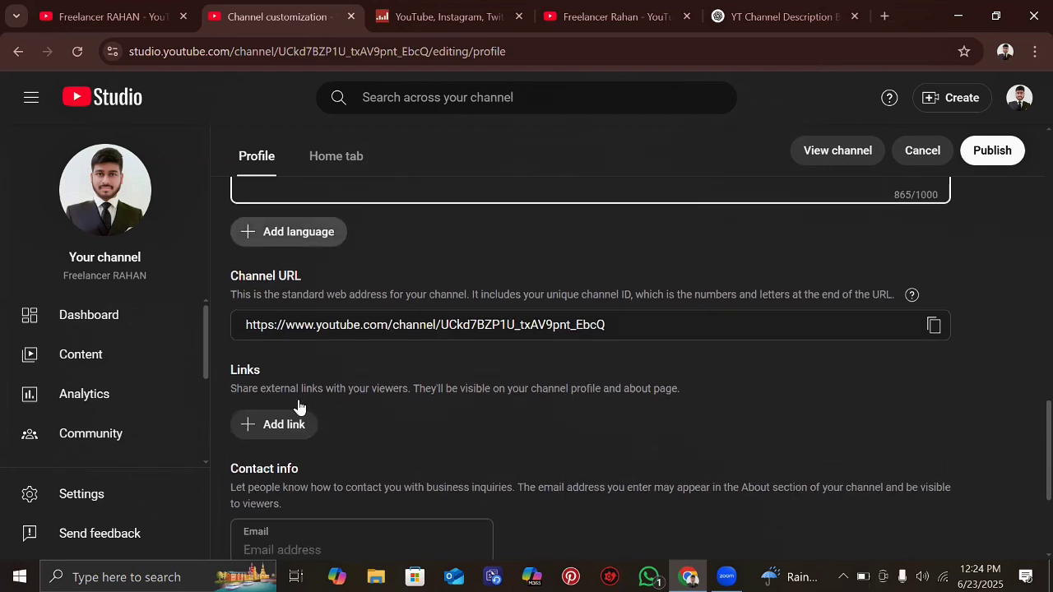
scroll(292, 400, "down", 1)
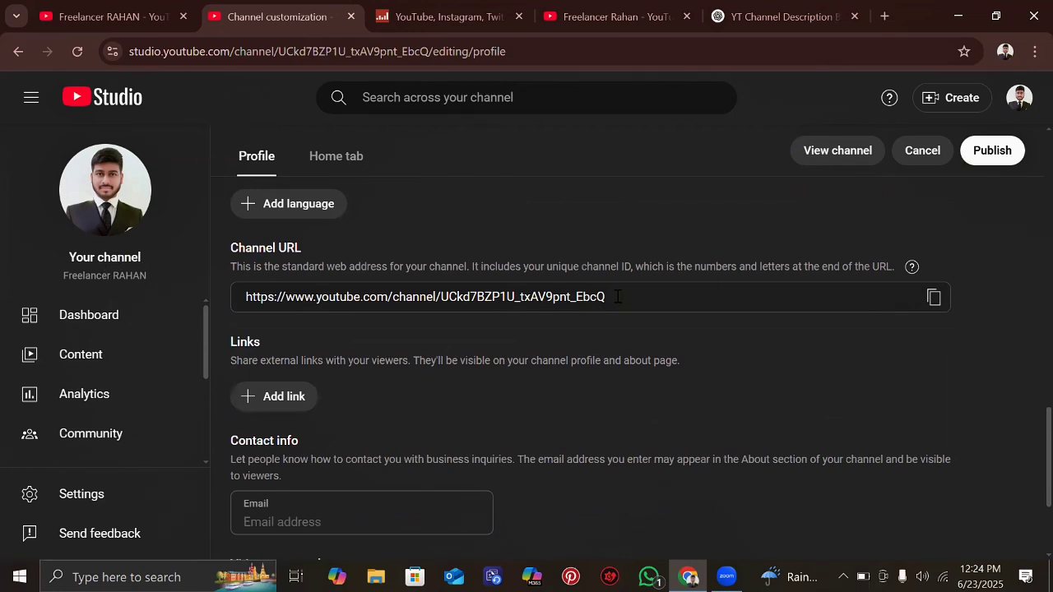
triple_click(494, 302)
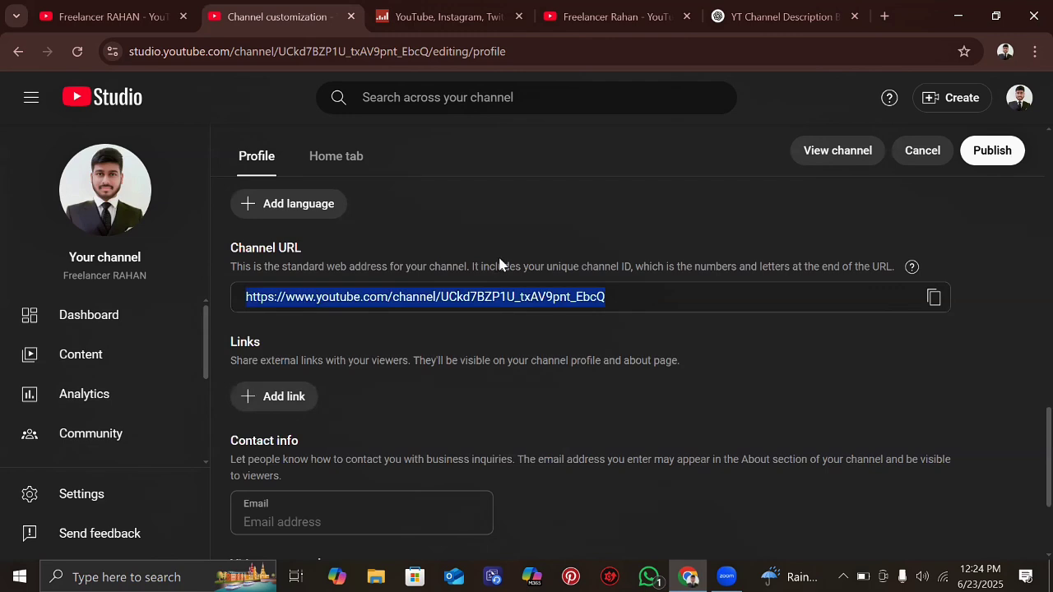
scroll(411, 348, "down", 1)
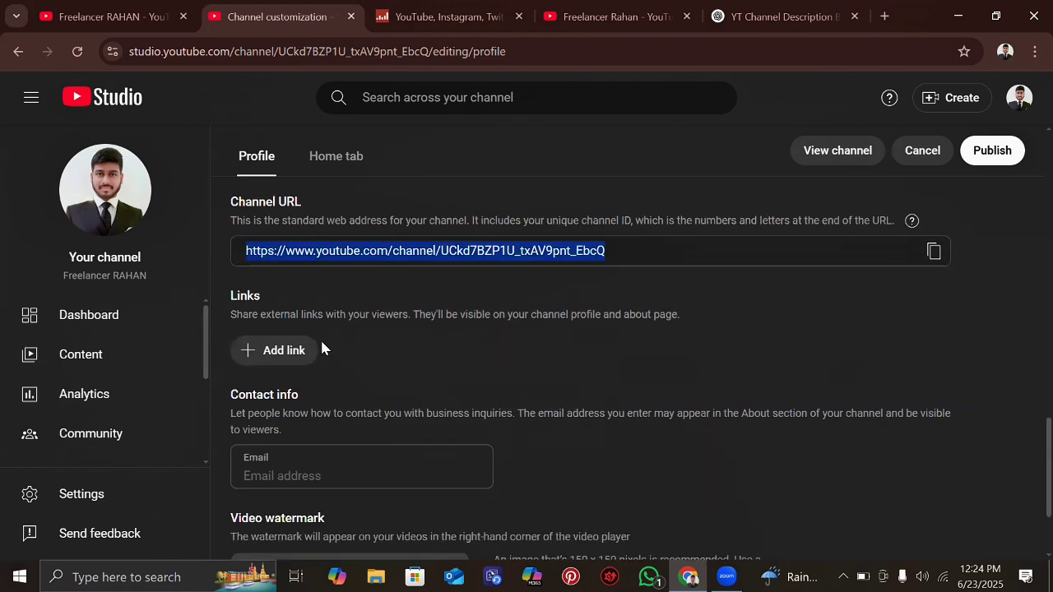
left_click(280, 352)
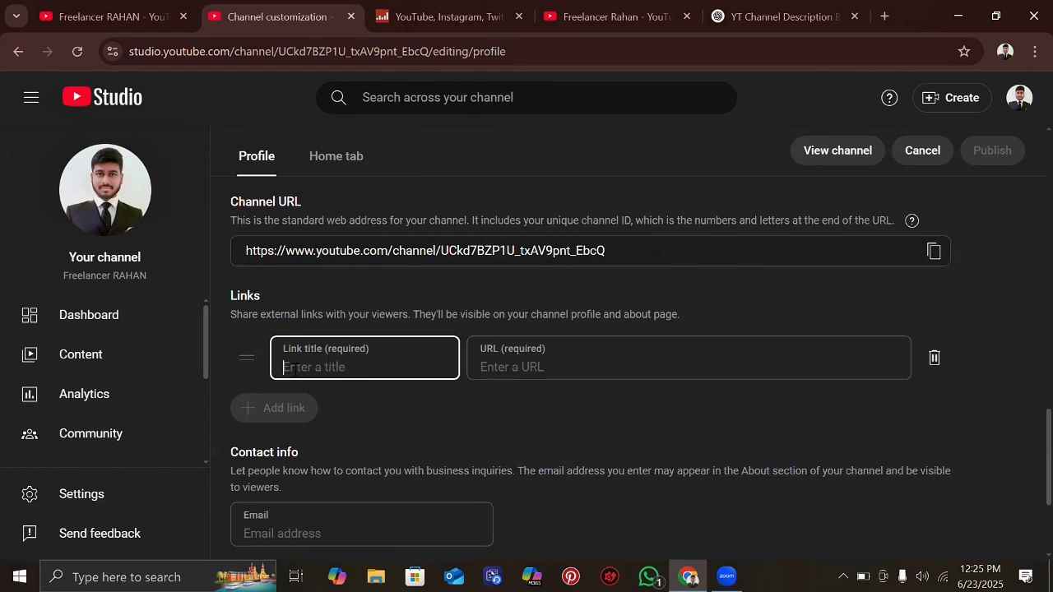
- Switch to the ChatGPT description tab, open a blank new tab, then minimize Chrome
left_click(751, 11)
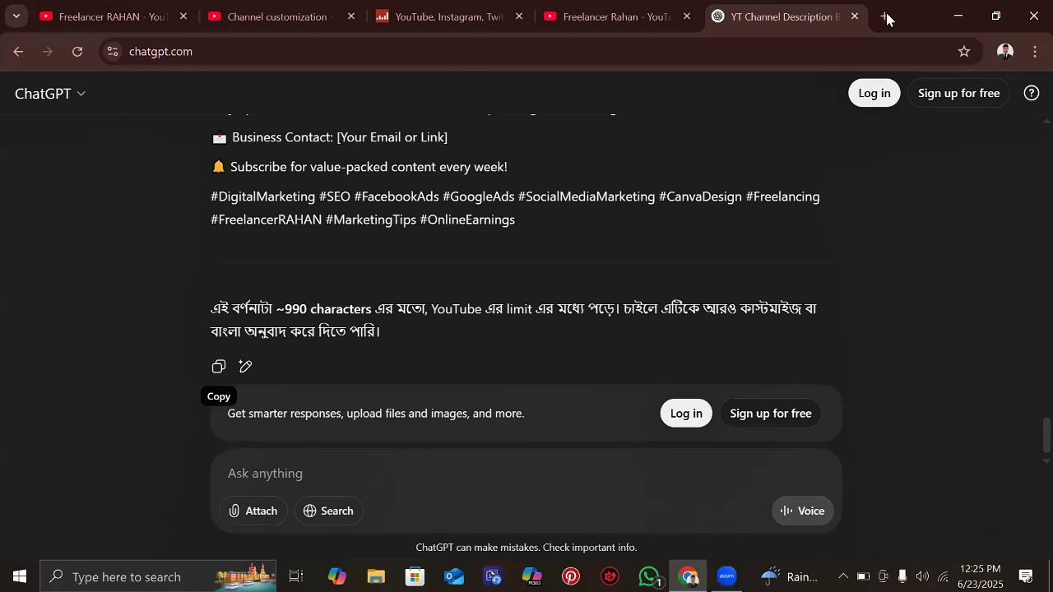
key("ctrl+t")
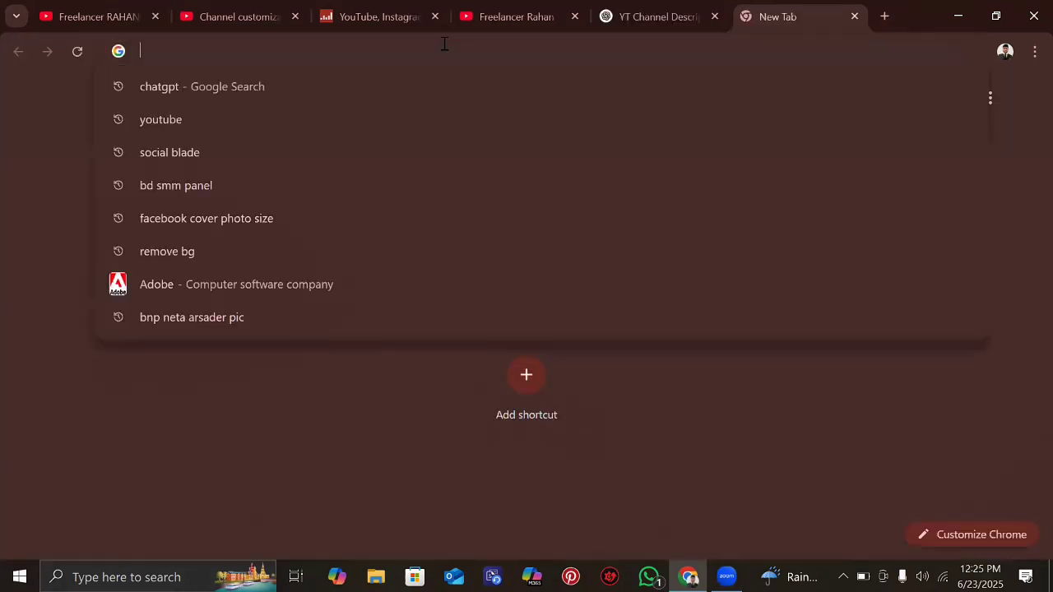
type("f")
key("Escape")
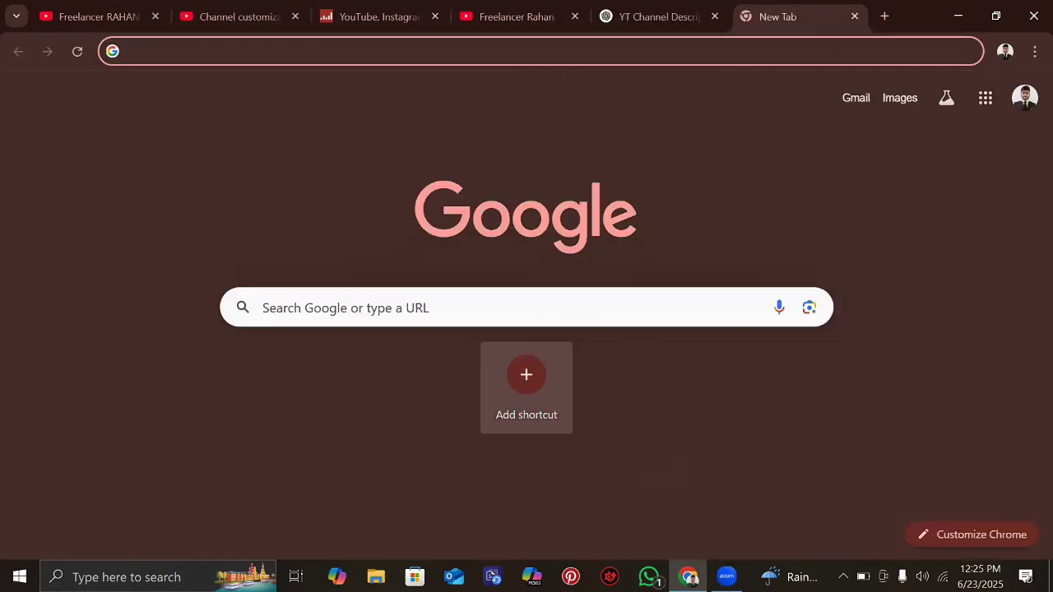
left_click(956, 16)
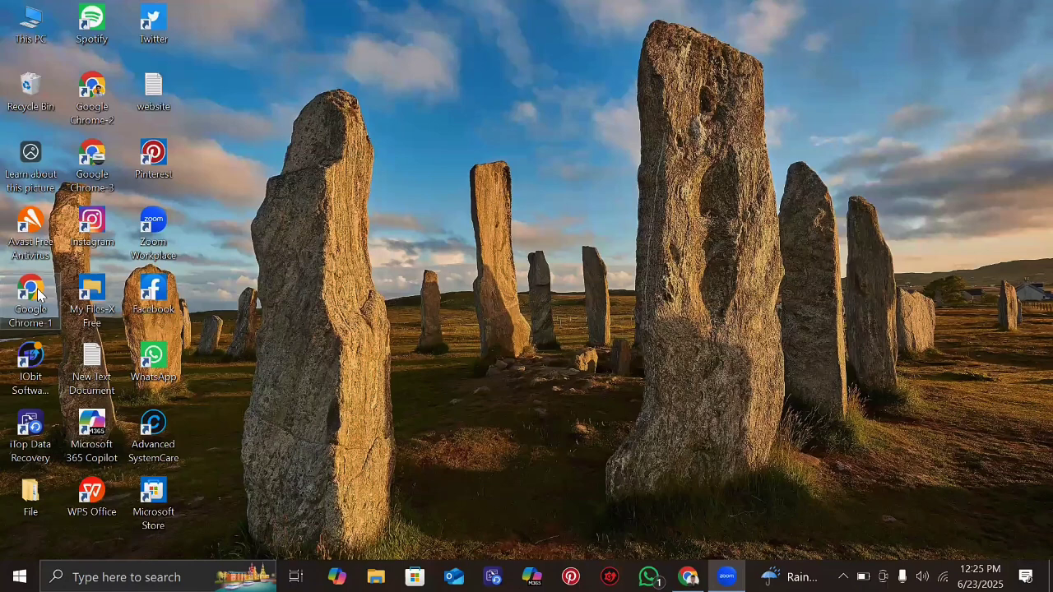
- Launch Chrome with the chosen profile and go to facebook.com
double_click(33, 294)
left_click(890, 18)
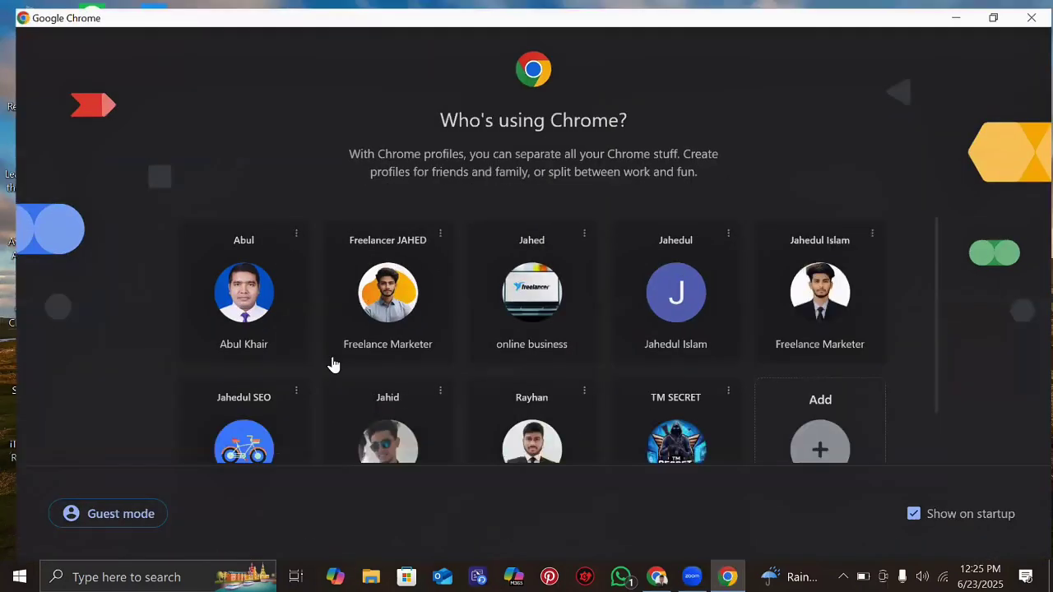
left_click(252, 236)
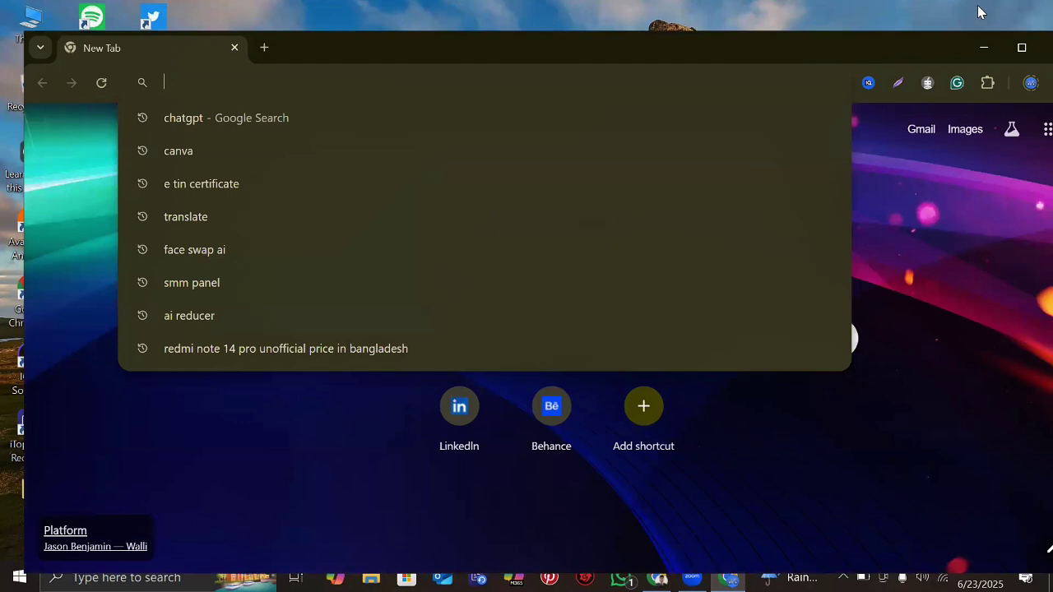
type("facebook.com")
key("Return")
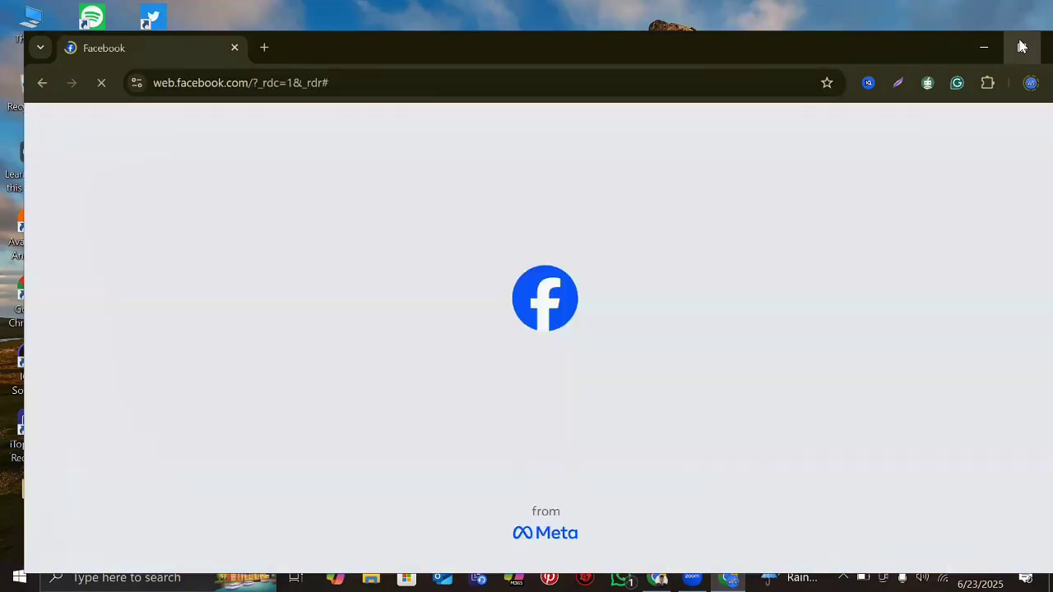
- Search Facebook pages for 'Freelancer RAHAN', open the page, and select its facebook.com/freelancerrahan address
left_click(124, 103)
type("Fre")
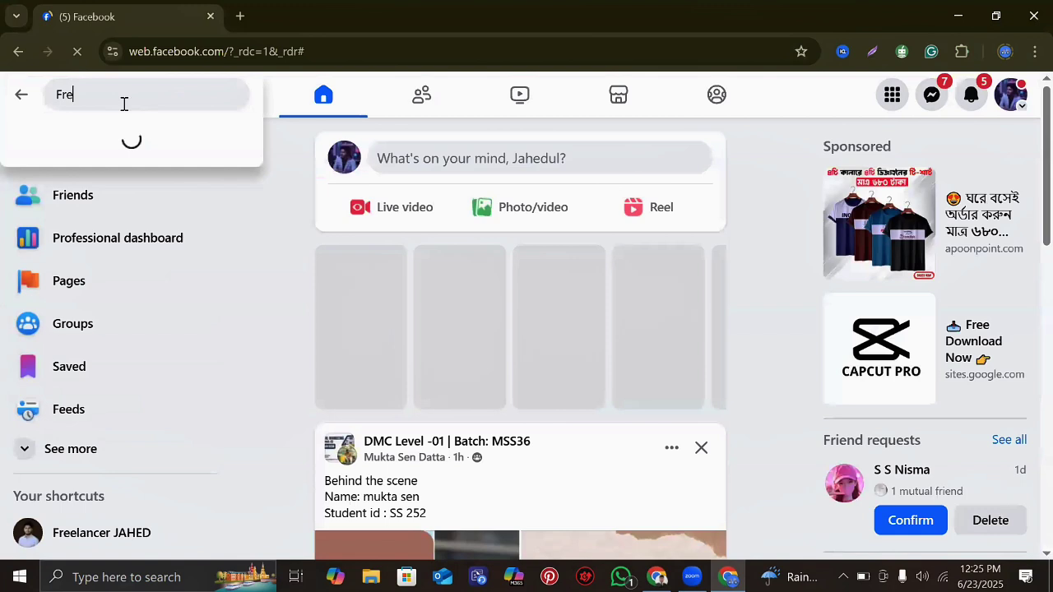
type("e")
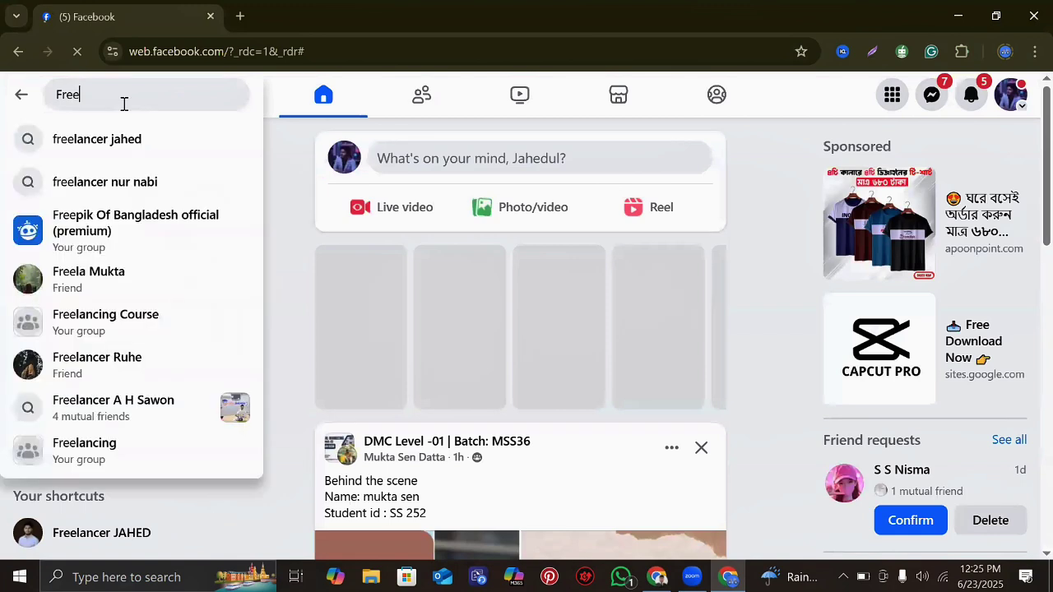
type("lancer")
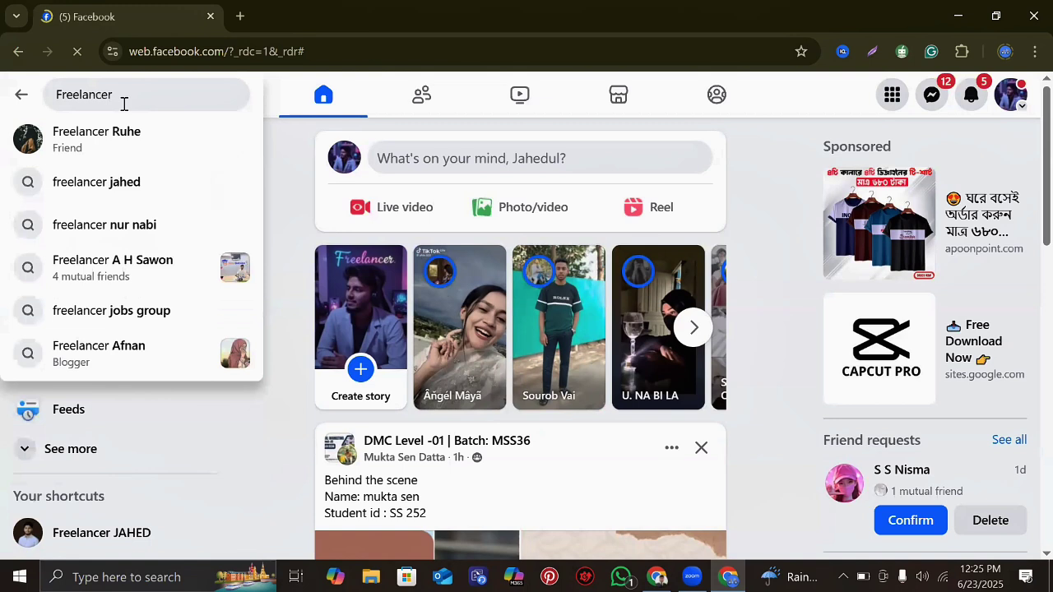
type(" RAHAN")
key("Return")
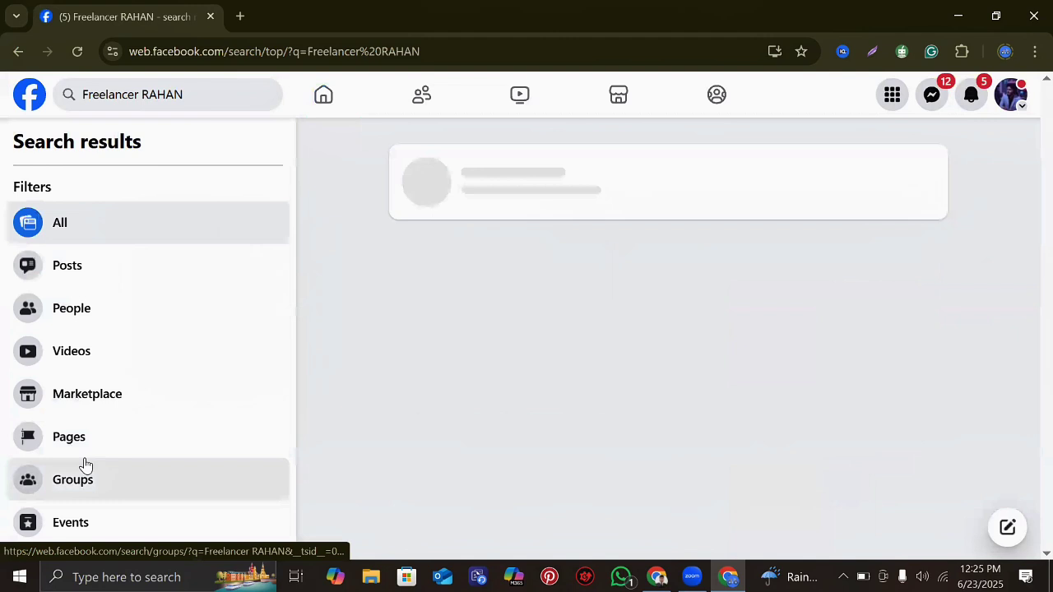
left_click(86, 464)
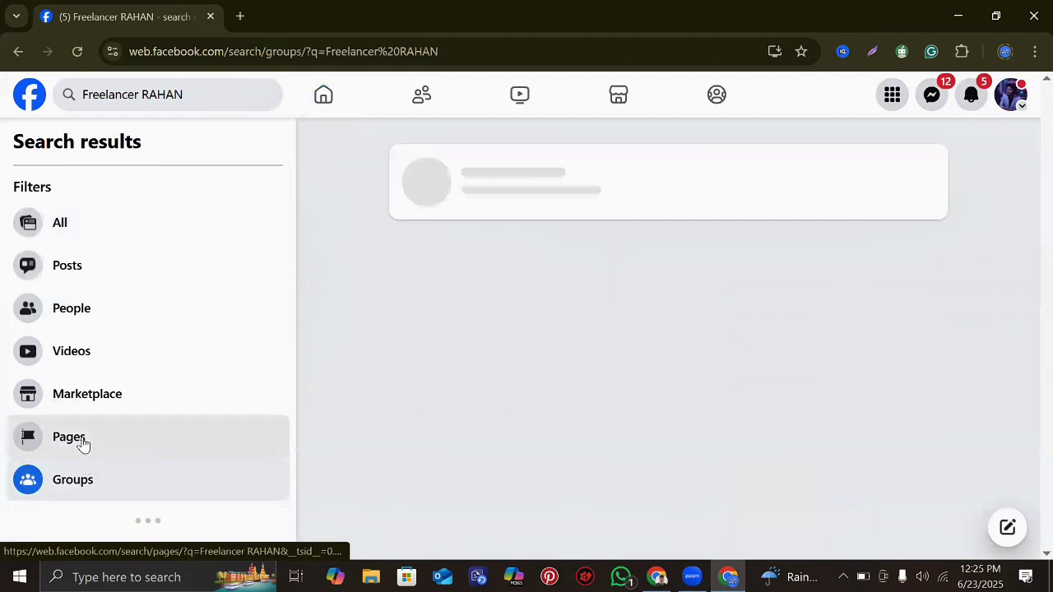
left_click(80, 439)
left_click(477, 177)
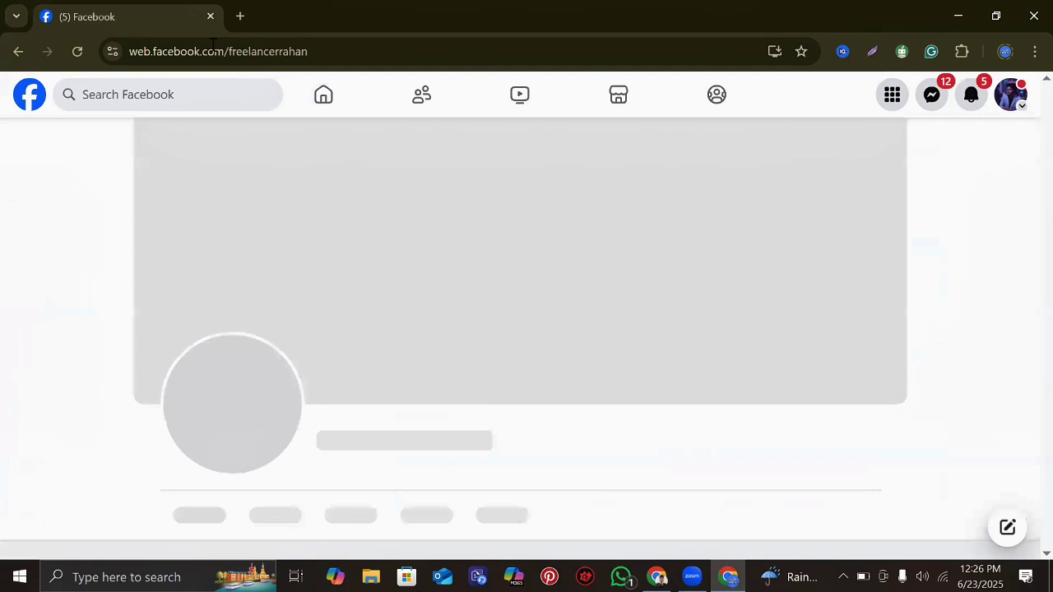
left_click(223, 52)
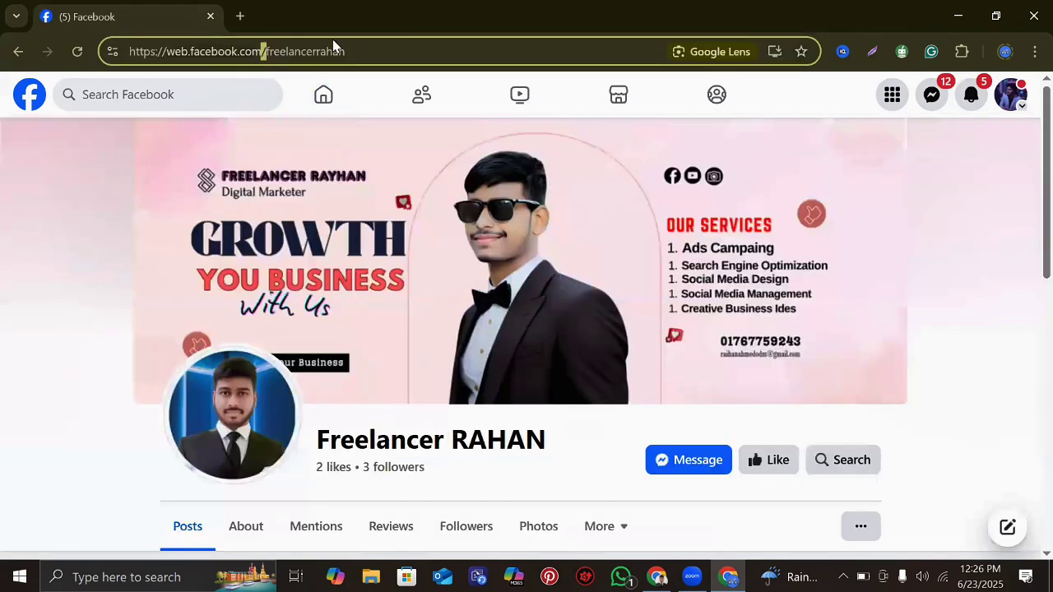
left_click(158, 52)
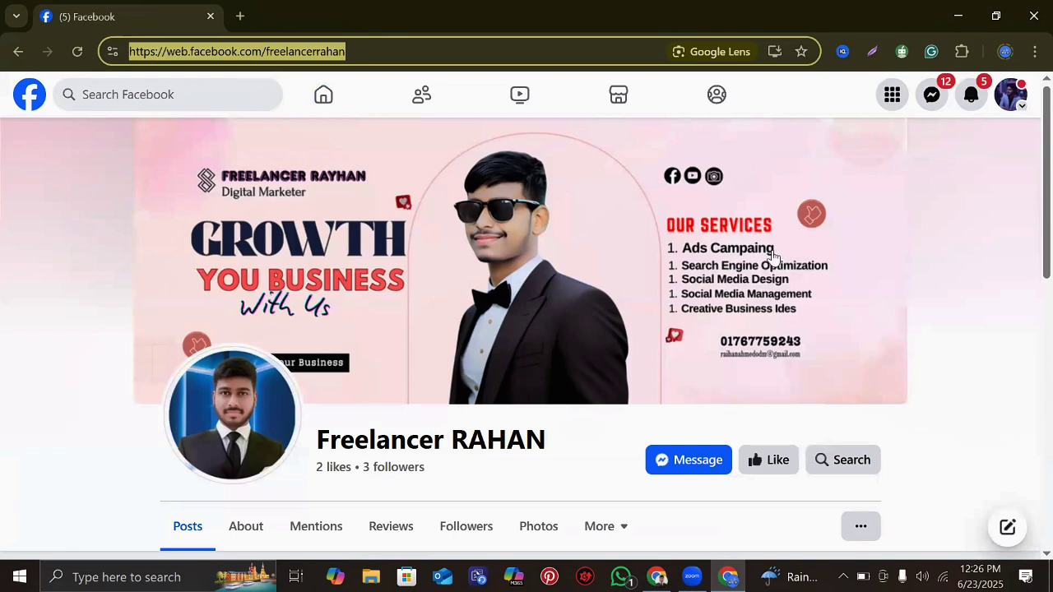
- Return to the YouTube Studio window and place the cursor in the new link's field for the Facebook URL
left_click(956, 18)
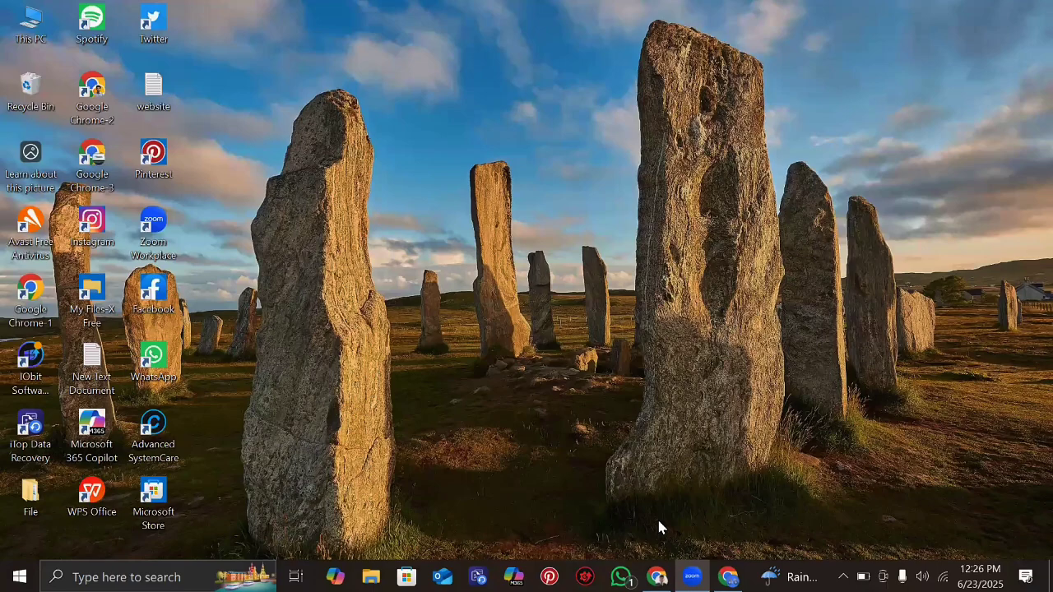
left_click(657, 577)
left_click(523, 362)
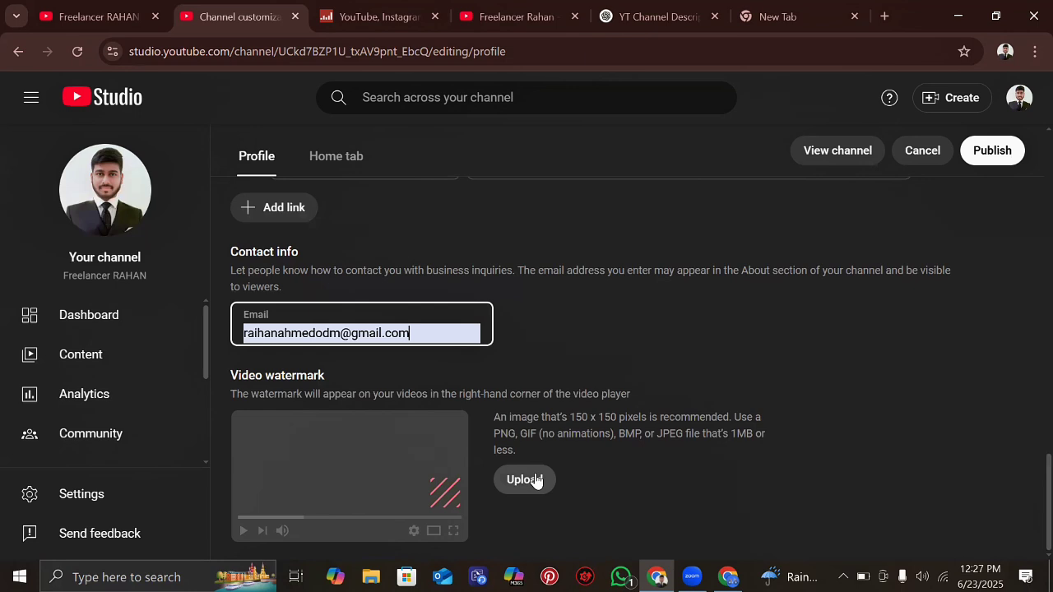
- Upload image 1 from Downloads > One Stop as the video watermark, finding the folder via a 'one' search
left_click(294, 372)
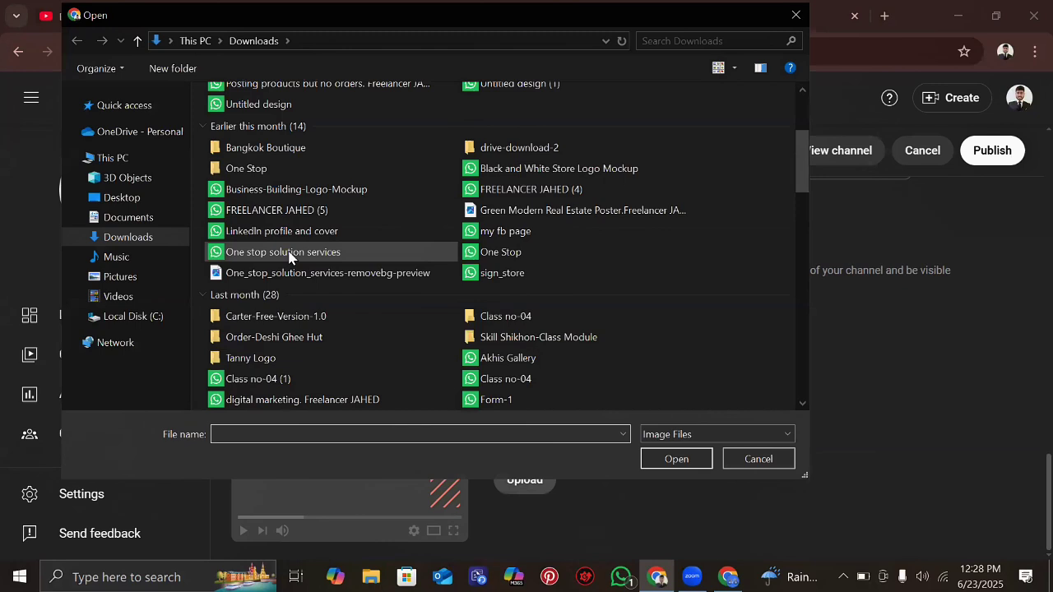
double_click(238, 168)
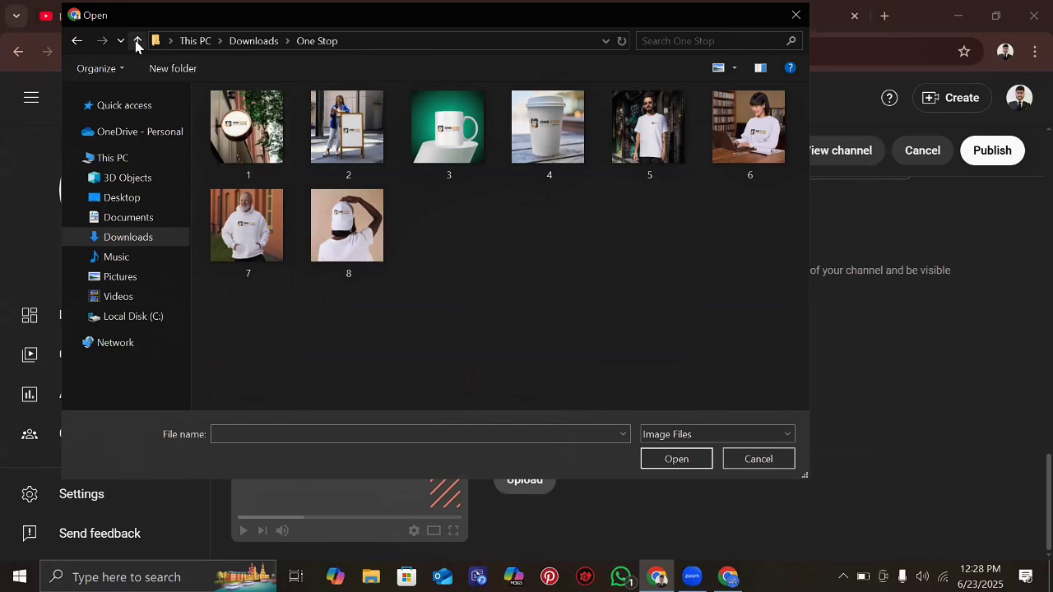
left_click(138, 42)
left_click(651, 41)
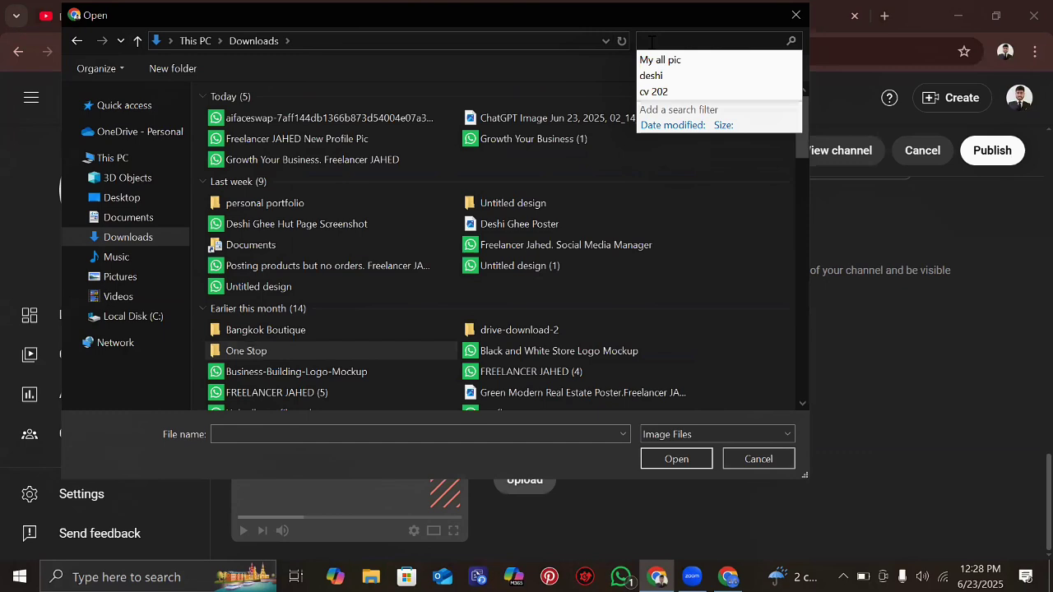
type("one")
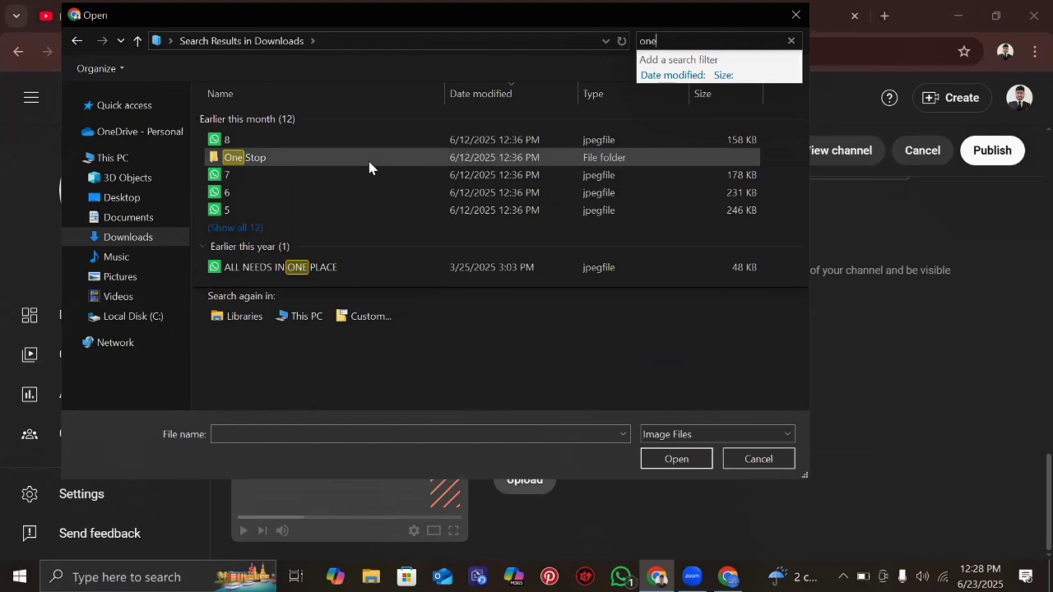
double_click(370, 164)
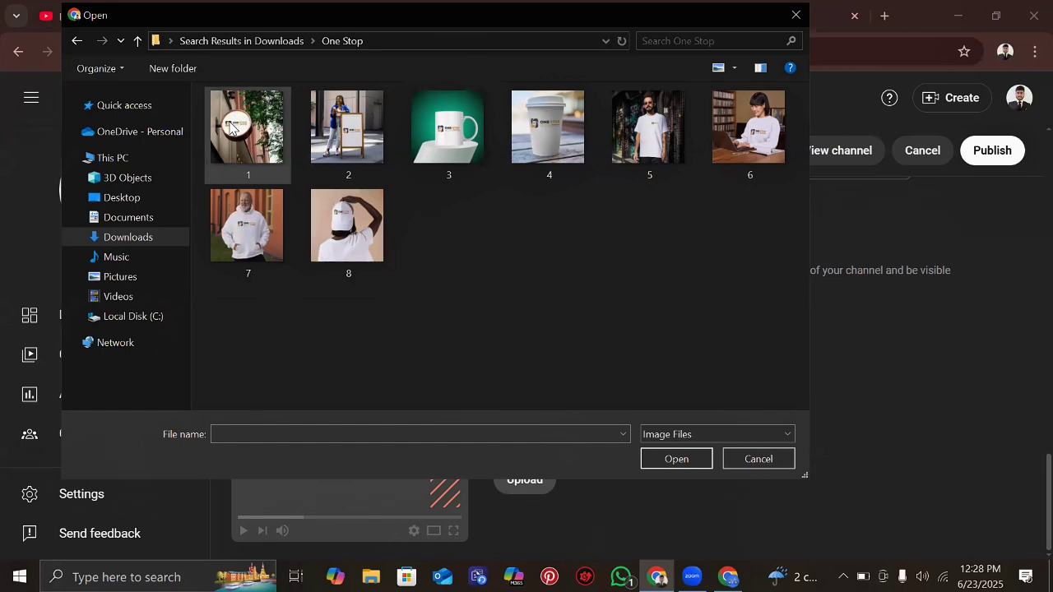
double_click(231, 125)
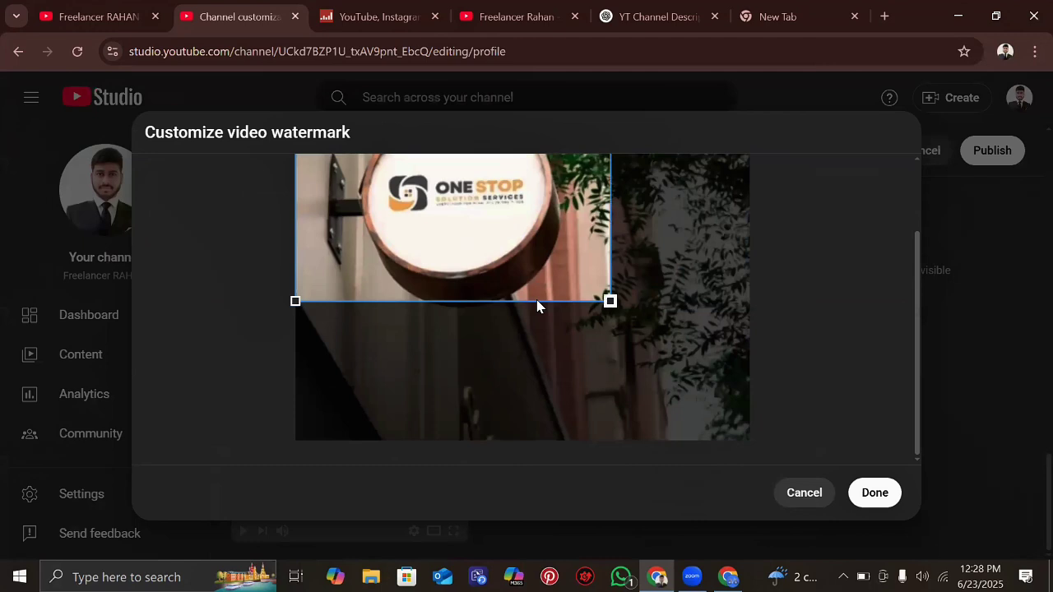
- Accept the crop so the One Stop Solution Services image becomes the video watermark
left_click(875, 493)
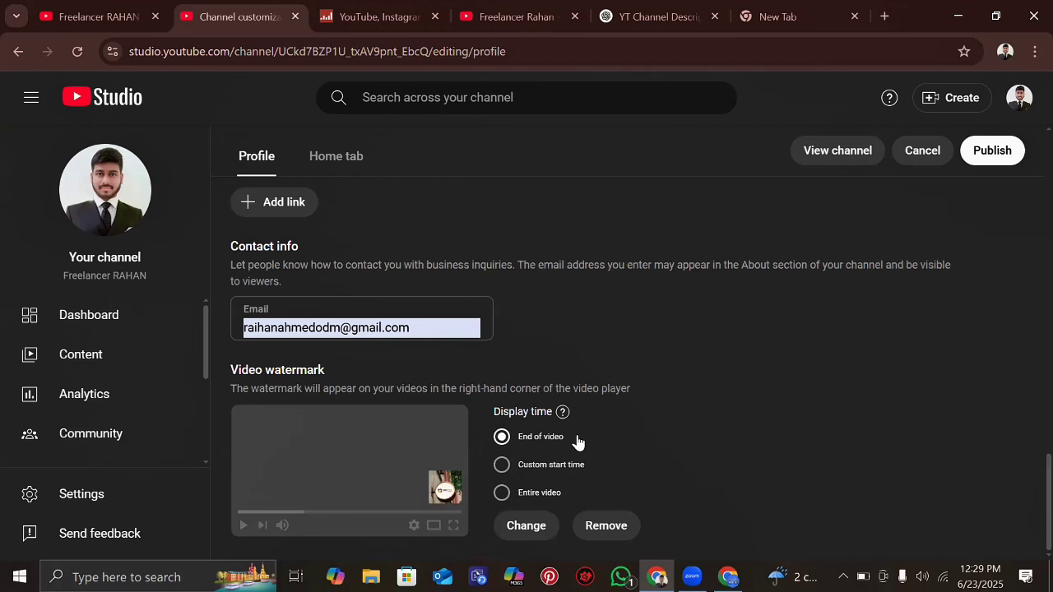
- Change the watermark display time from End of video to Entire video
left_click(575, 464)
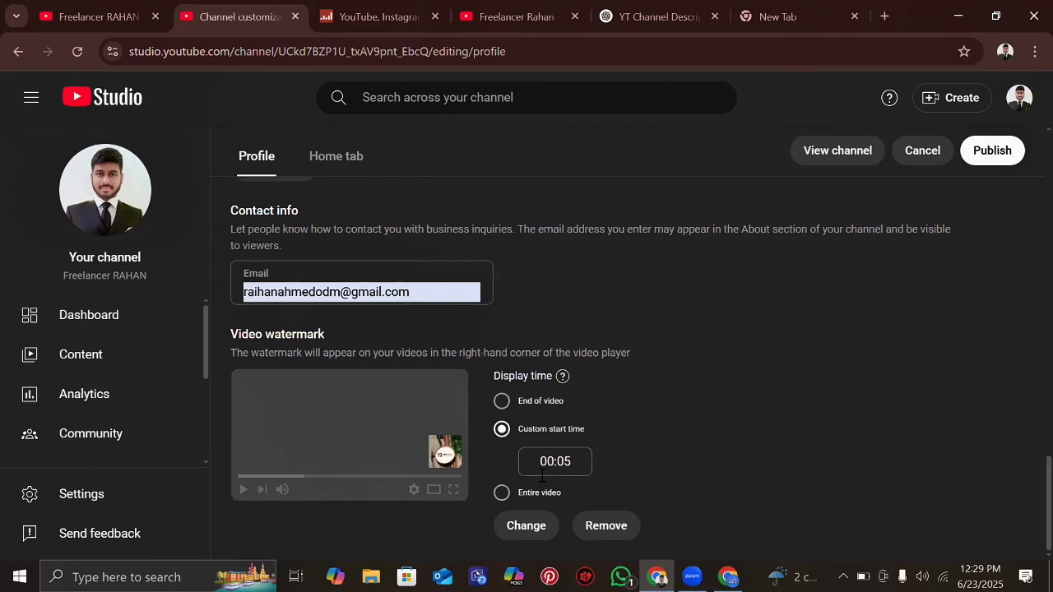
left_click(539, 492)
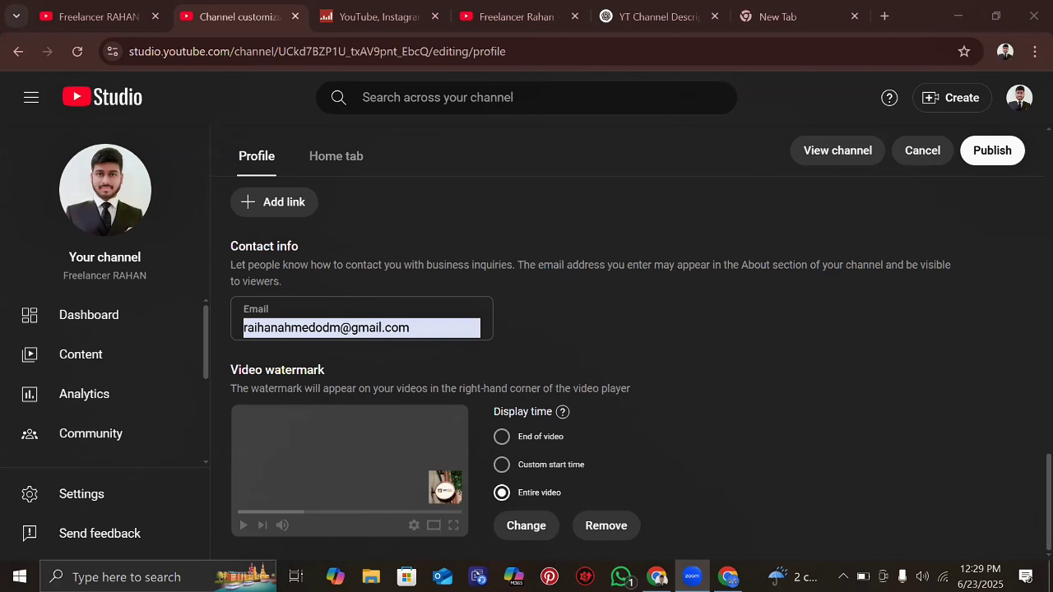
- Publish the edited channel profile, including the Entire video watermark setting
left_click(983, 156)
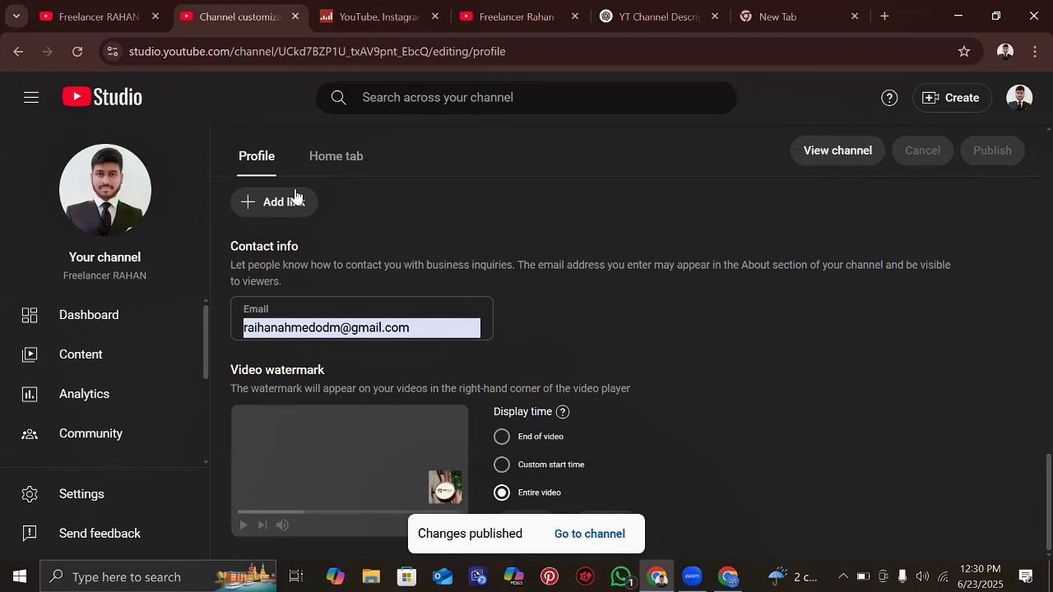
- Under Settings > Channel > Basic info, choose Bangladesh as the country of residence
left_click(96, 501)
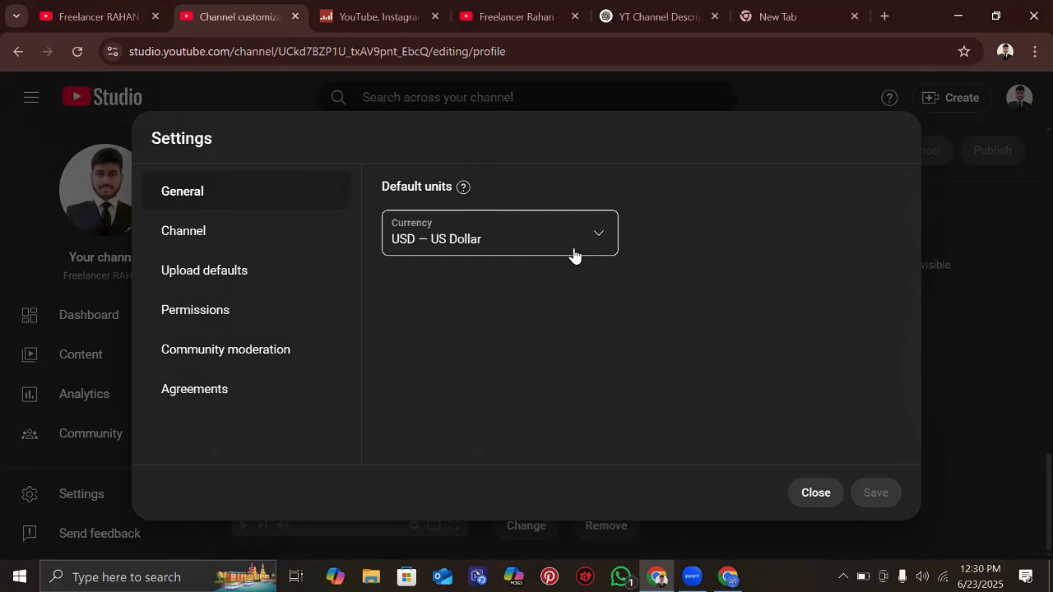
left_click(252, 229)
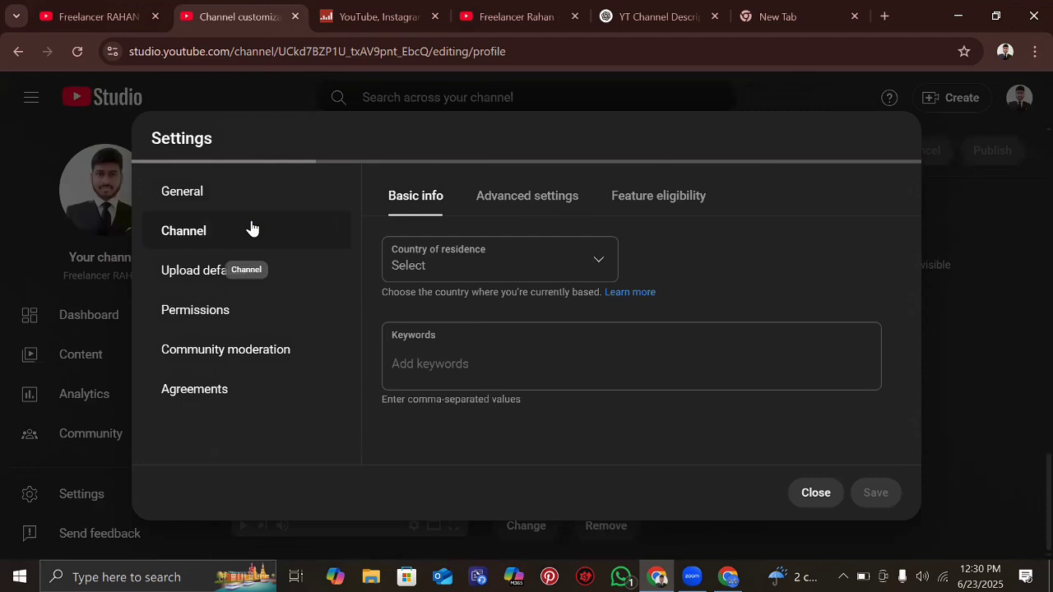
left_click(493, 262)
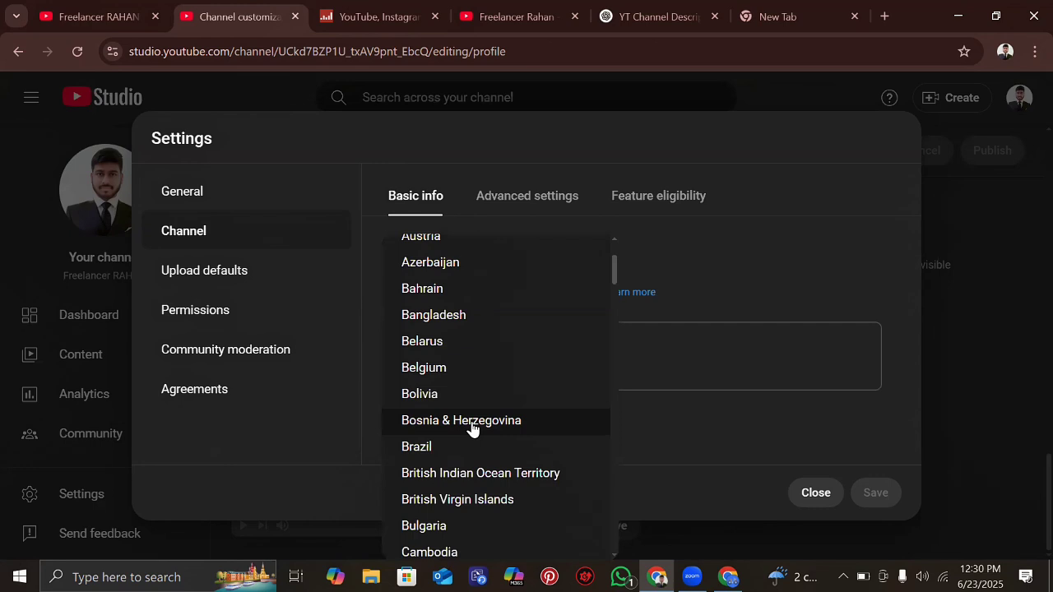
left_click(509, 319)
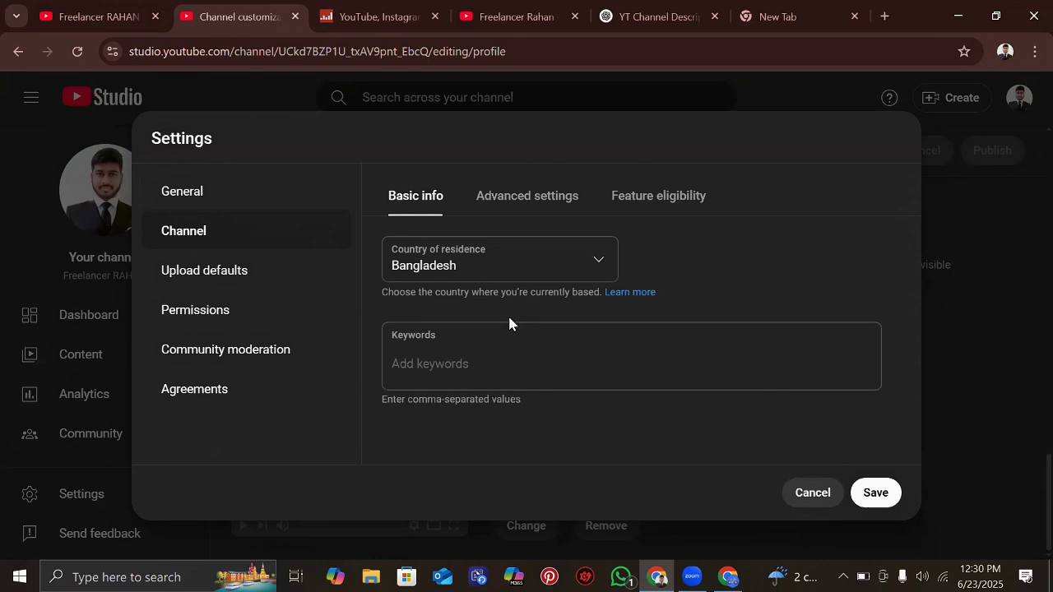
left_click(428, 373)
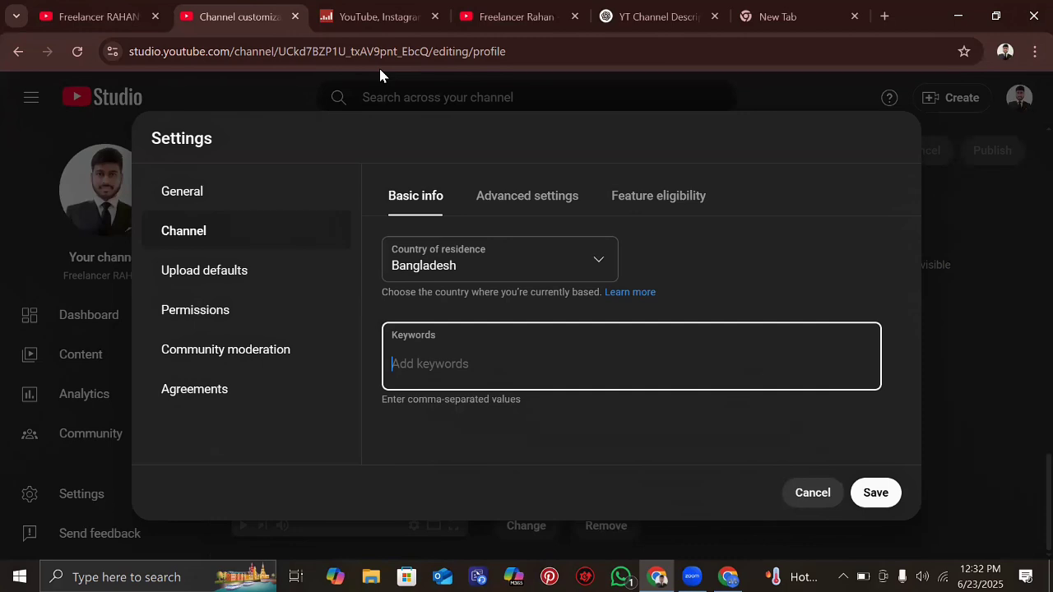
- Select ChatGPT's Top Ranking Keywords, from Digital Marketing and SEO through Online Business Growth
key("ctrl+5")
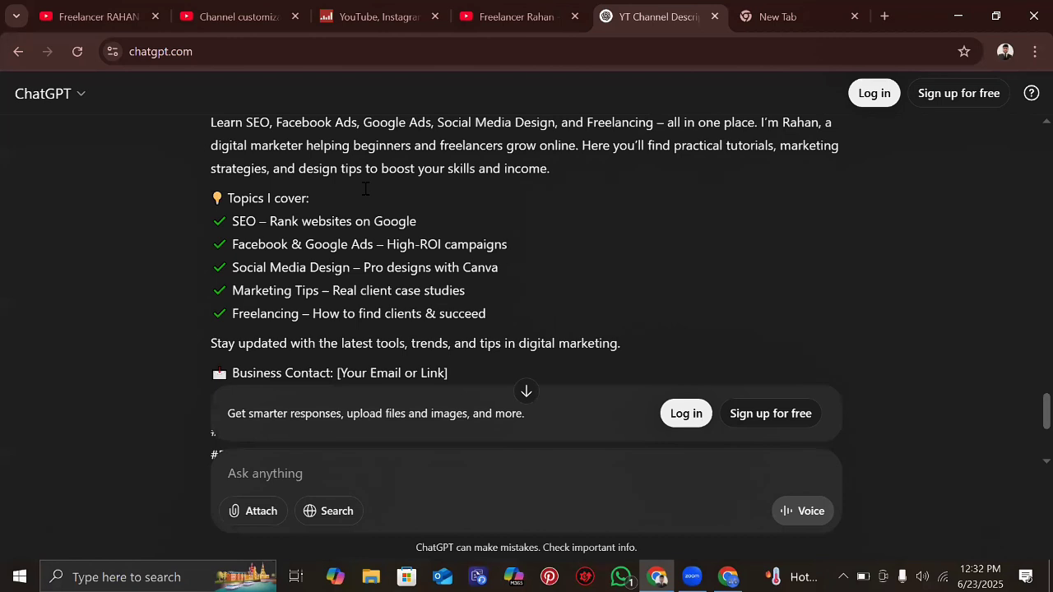
scroll(366, 189, "down", 5)
left_click_drag(235, 168, 323, 313)
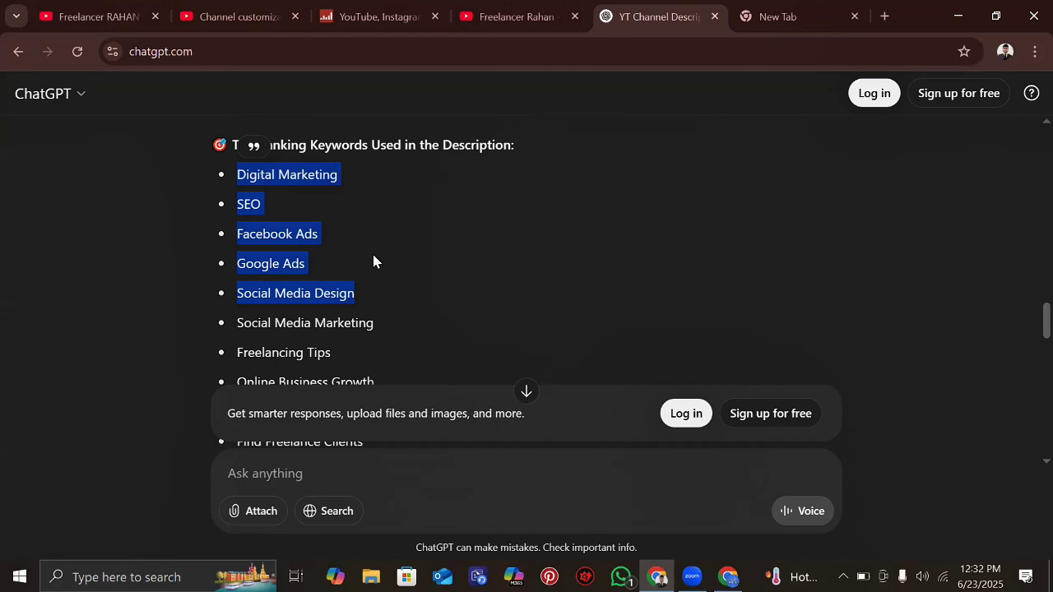
key("shift+Down")
key("shift+Down")
key("shift+Down")
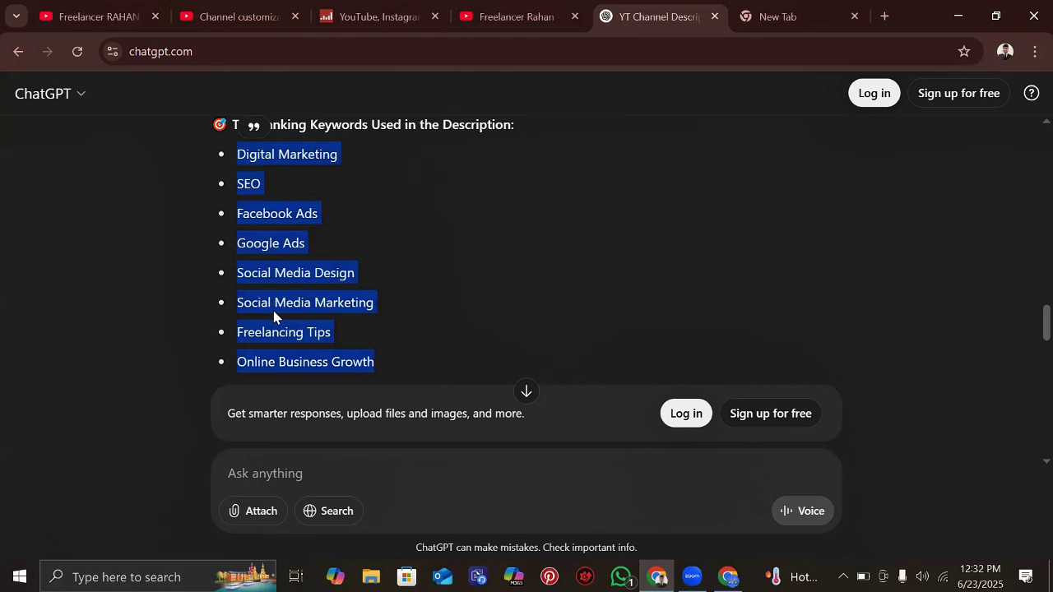
key("ctrl+3")
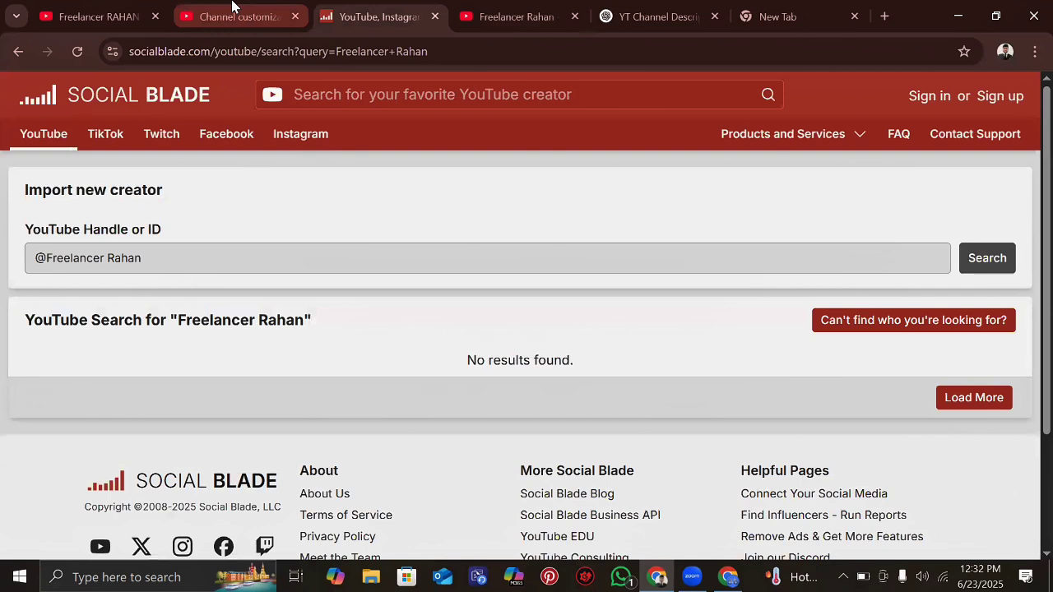
key("ctrl+5")
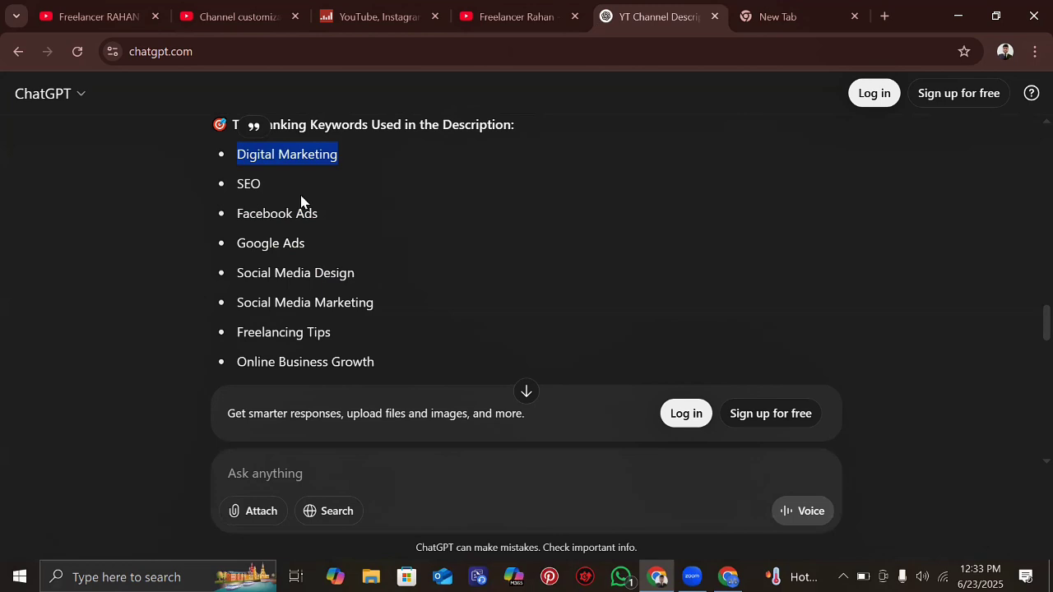
- Enter Digital Marketing, SEO, ads, facebook ads and social media marketing as channel keywords
left_click(239, 10)
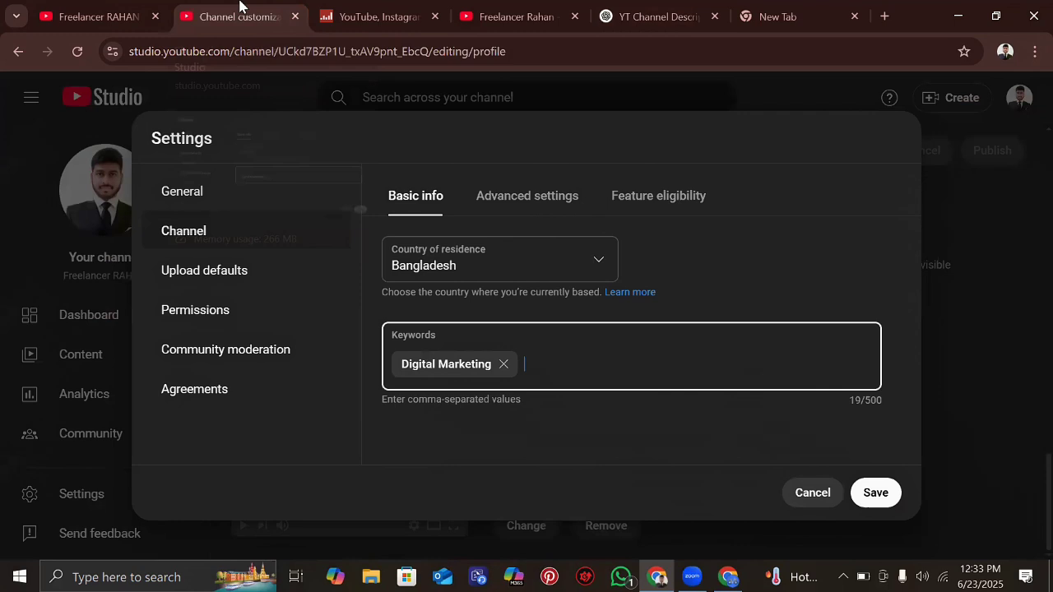
type("SEO, ads")
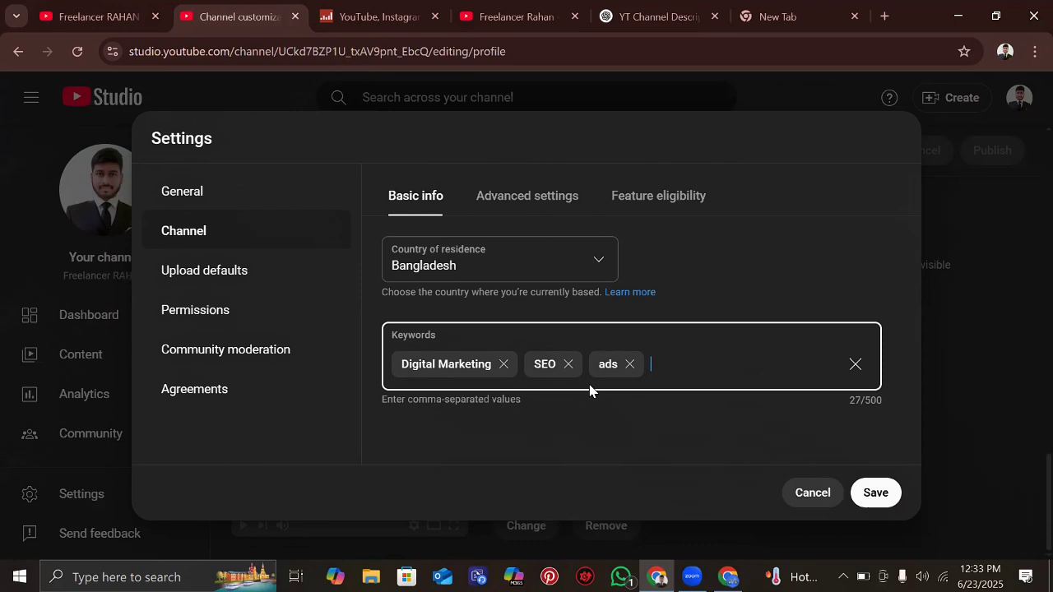
type("facebook ads, so")
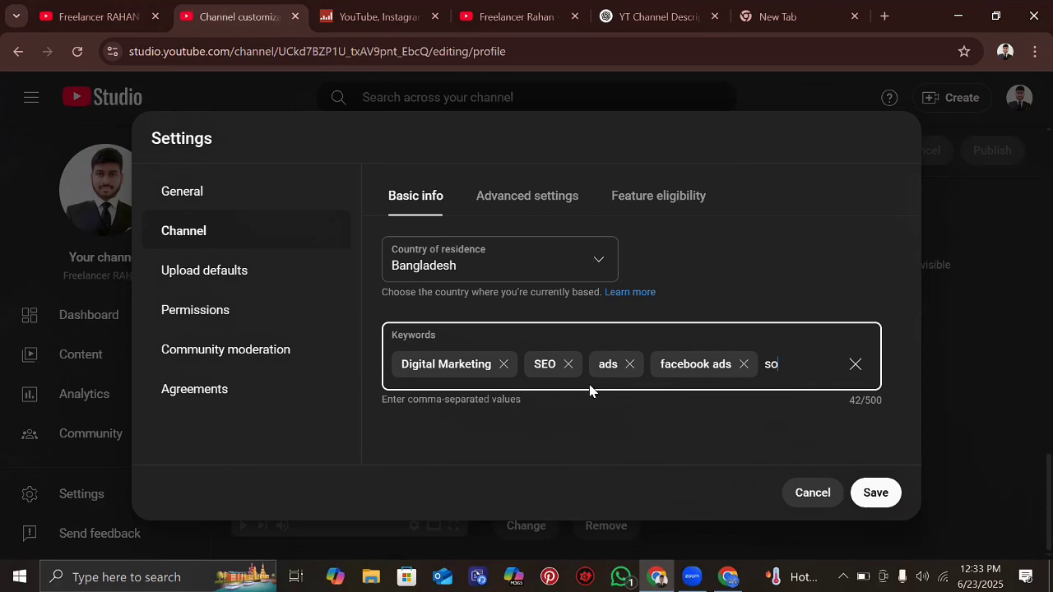
type("cial media marketing,")
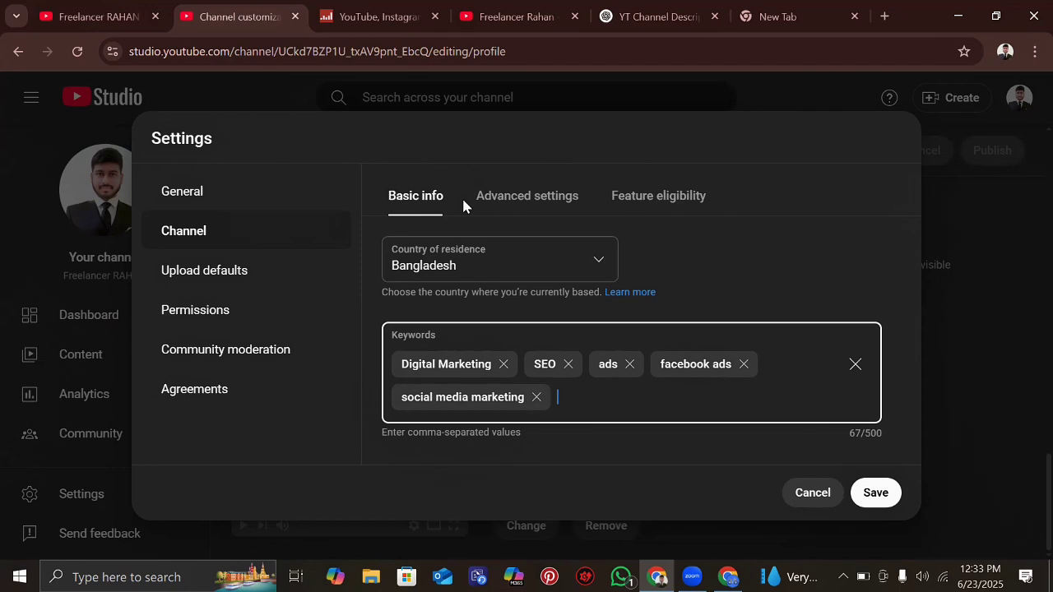
- In the channel's Advanced settings, choose 'No, set this channel as not made for kids'
left_click(509, 200)
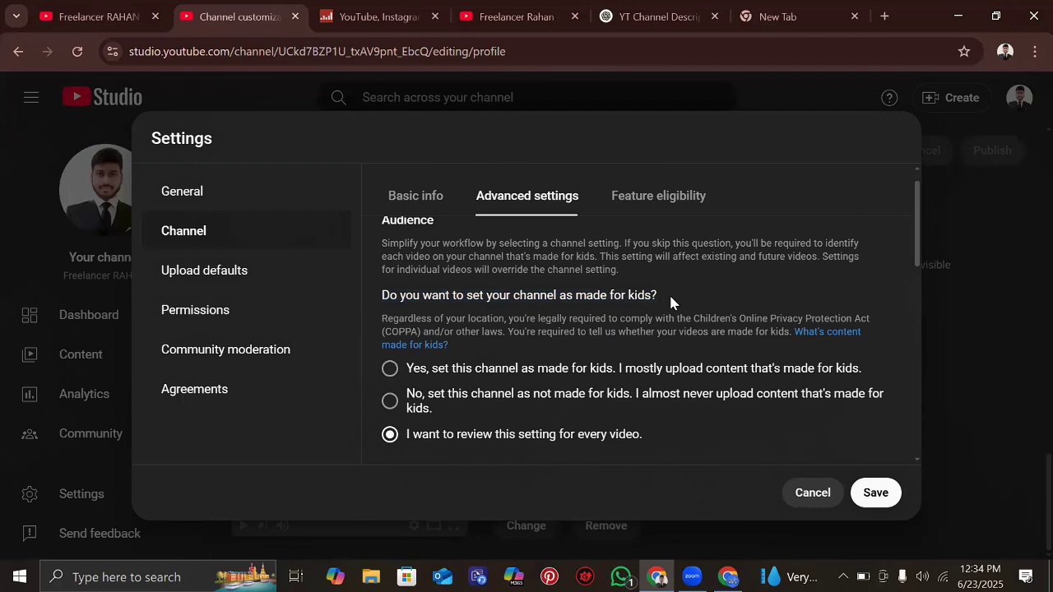
scroll(671, 300, "down", 1)
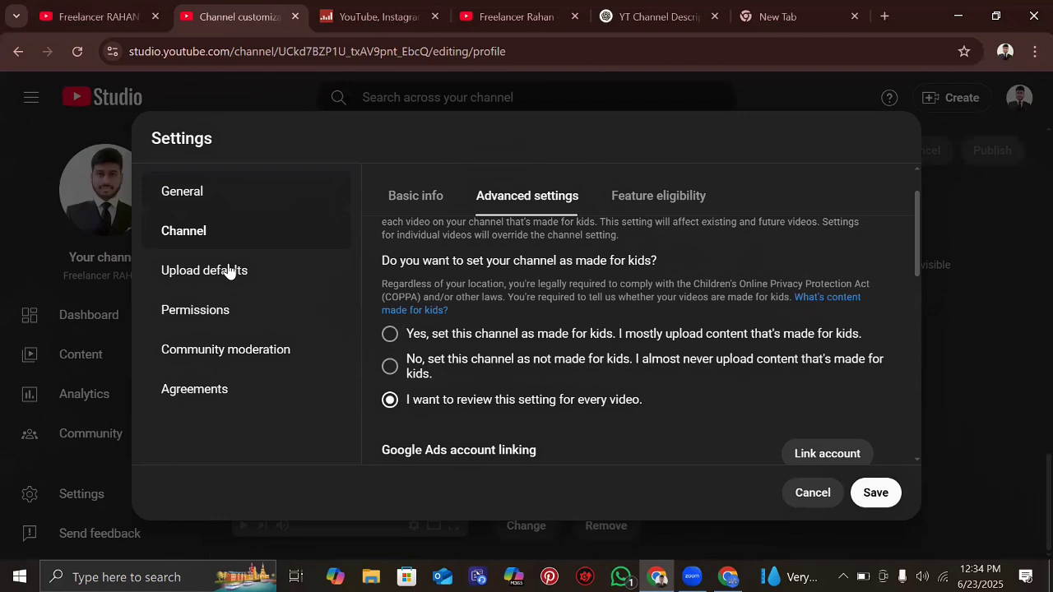
left_click(390, 369)
scroll(598, 306, "down", 1)
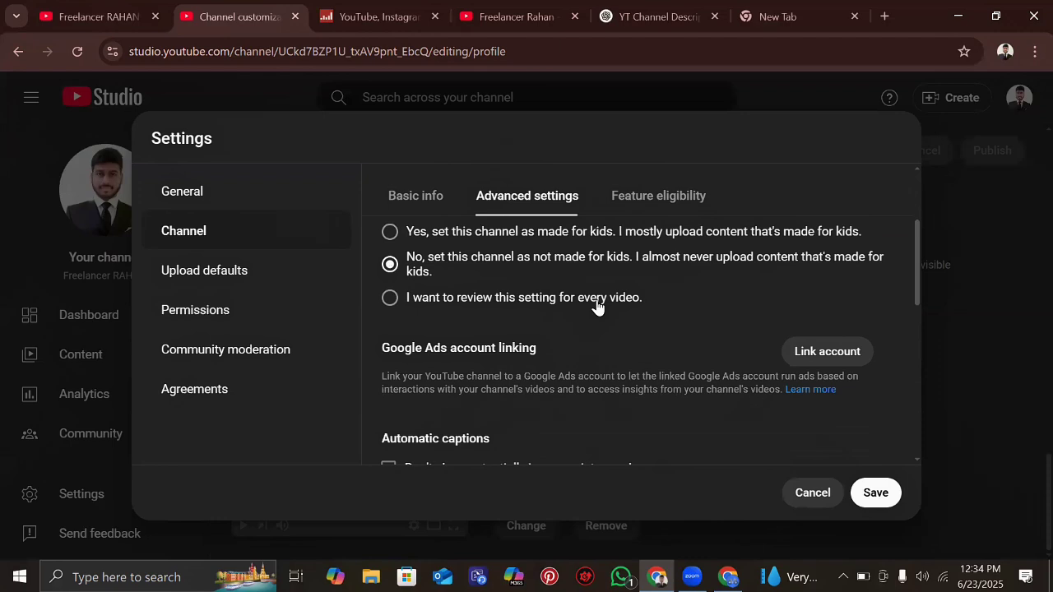
scroll(598, 306, "down", 3)
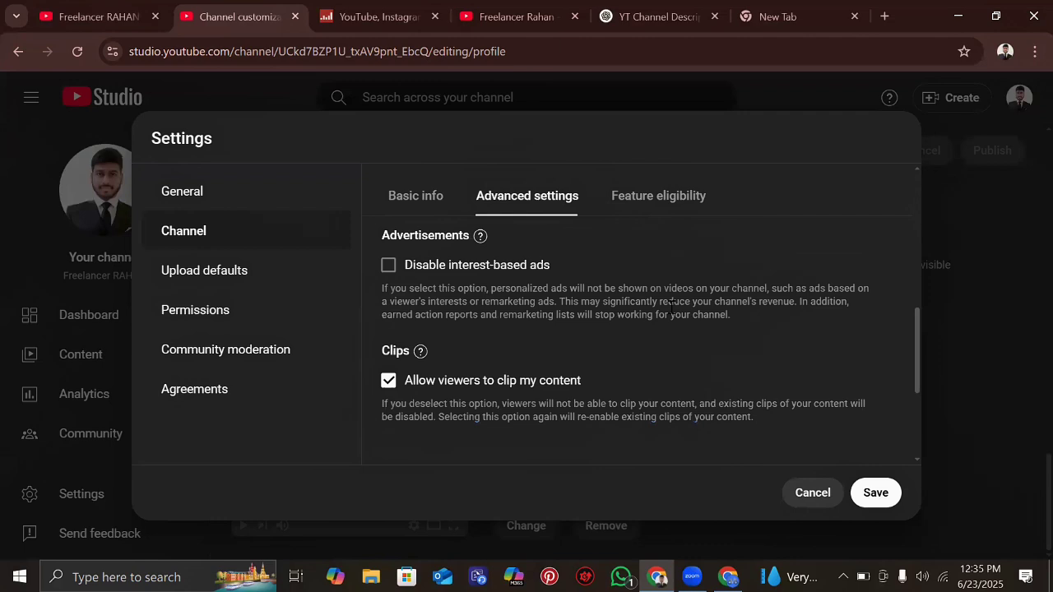
scroll(671, 306, "down", 3)
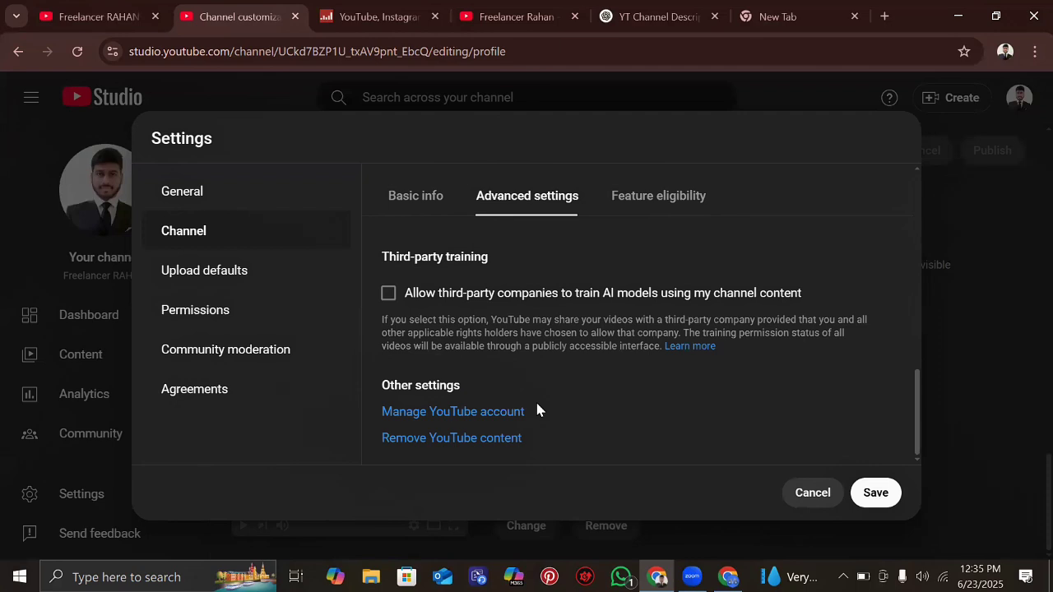
scroll(490, 361, "up", 5)
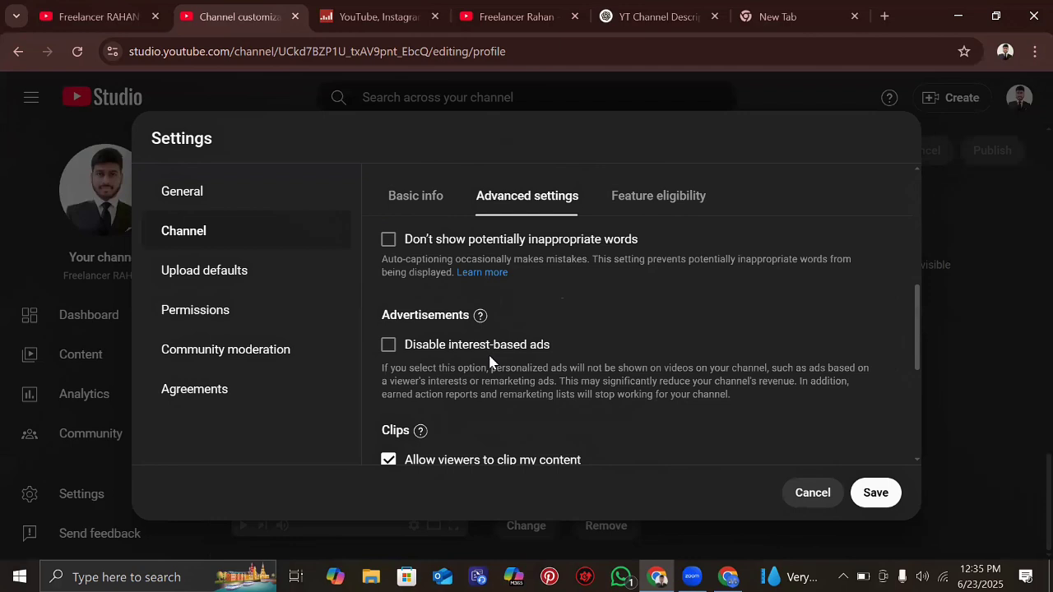
- Expand the '2. Intermediate features' card under Feature eligibility to see its phone verification requirement
left_click(669, 202)
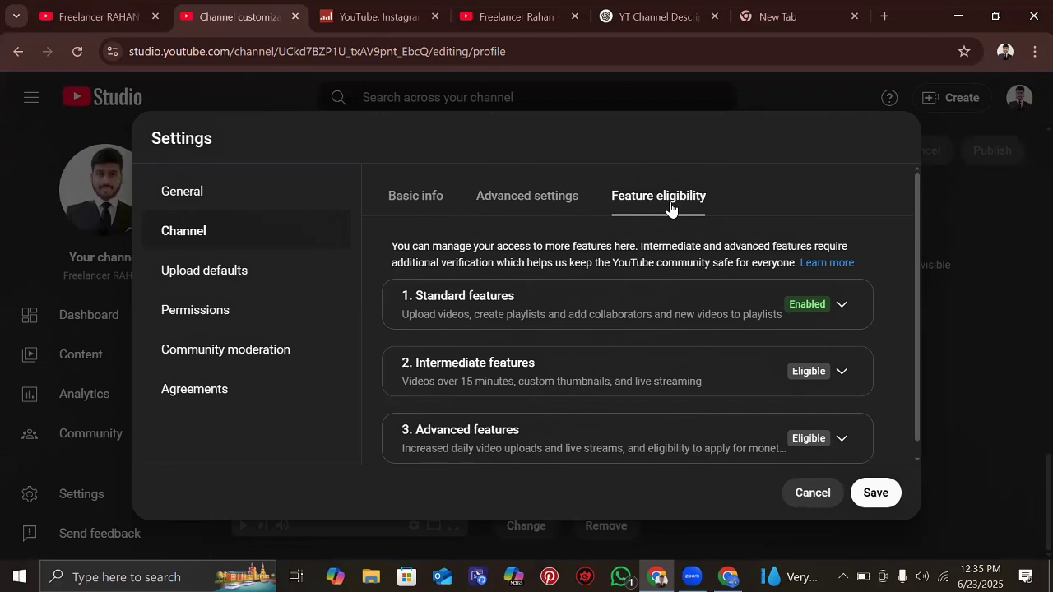
scroll(752, 286, "down", 1)
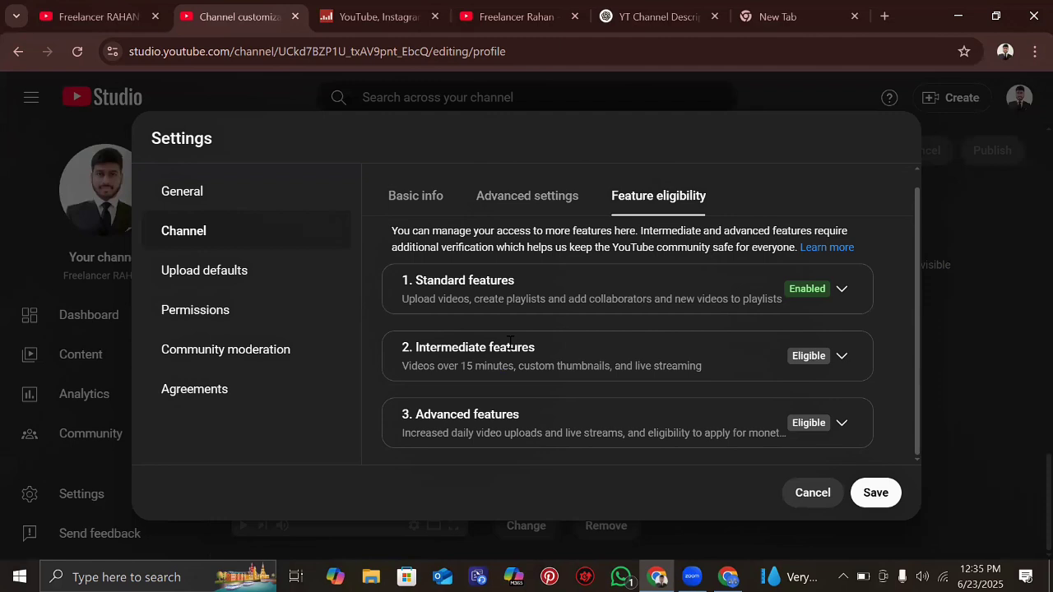
left_click(510, 344)
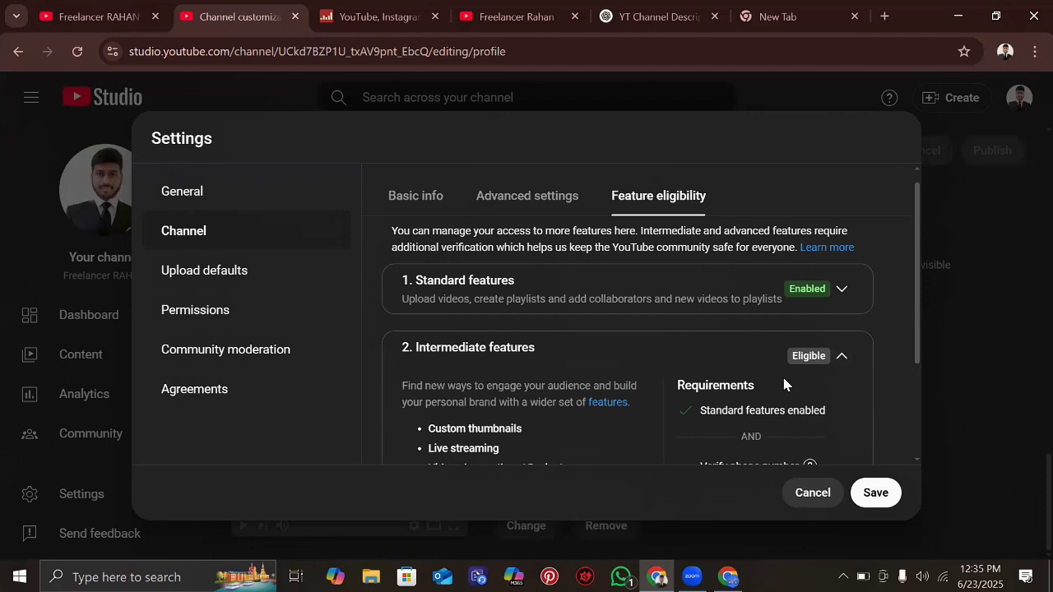
scroll(749, 428, "down", 1)
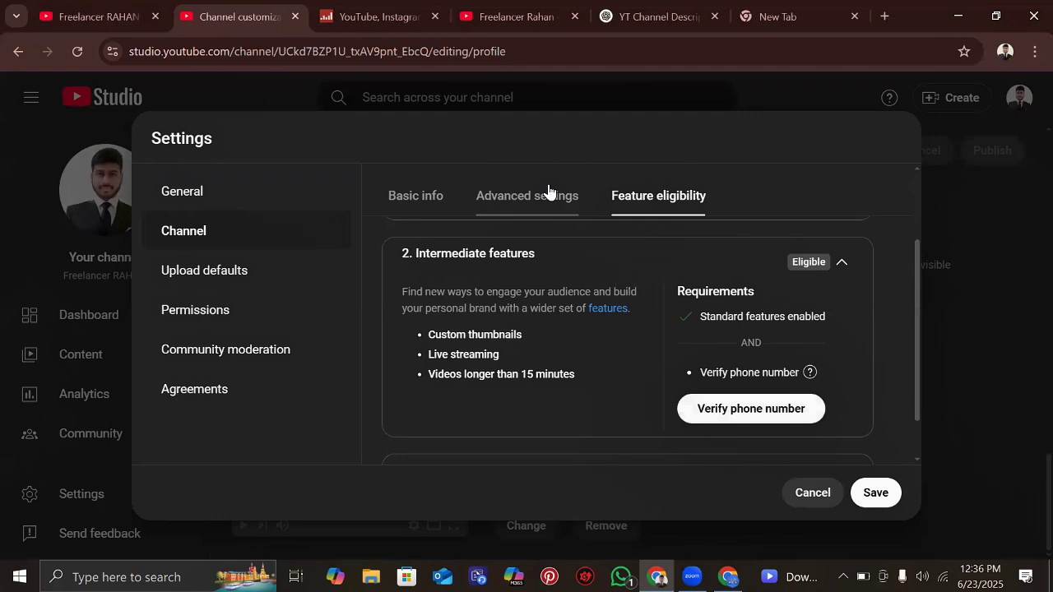
- Select the Intermediate features perks list, then review the Advanced features requirements
scroll(561, 320, "down", 1)
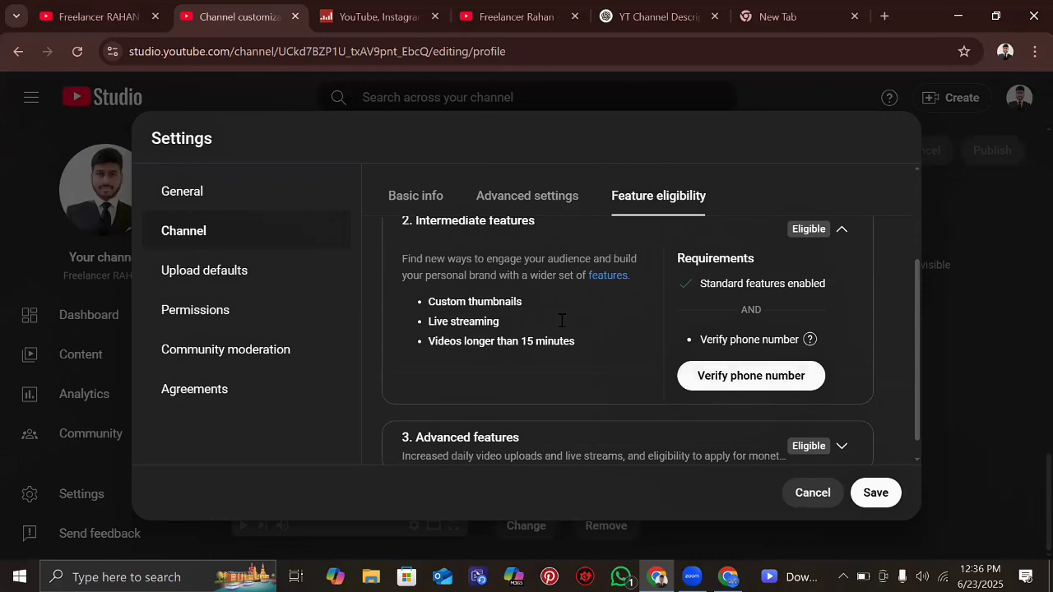
scroll(544, 318, "up", 1)
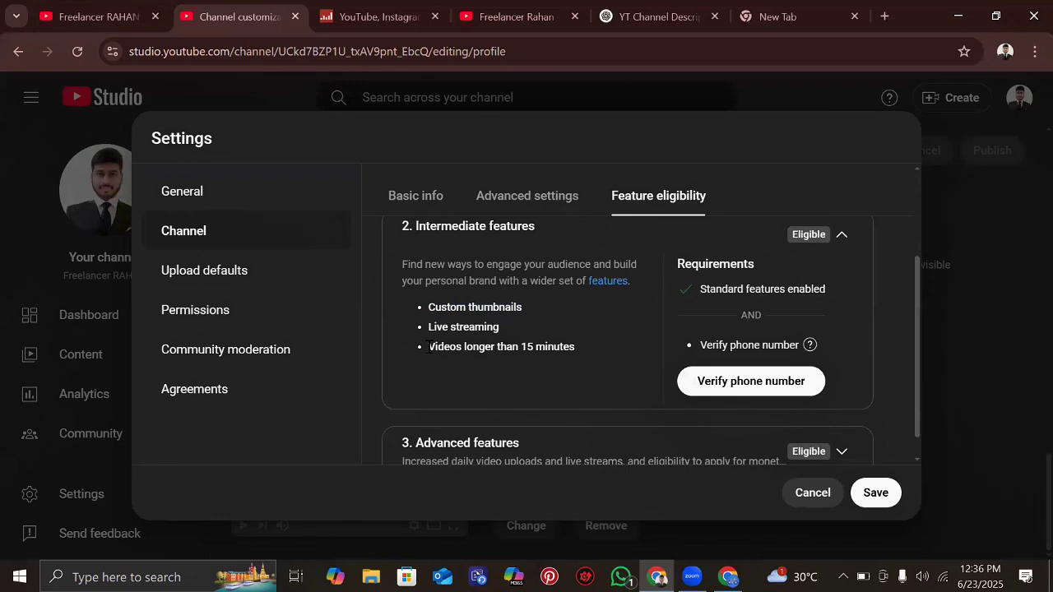
triple_click(592, 344)
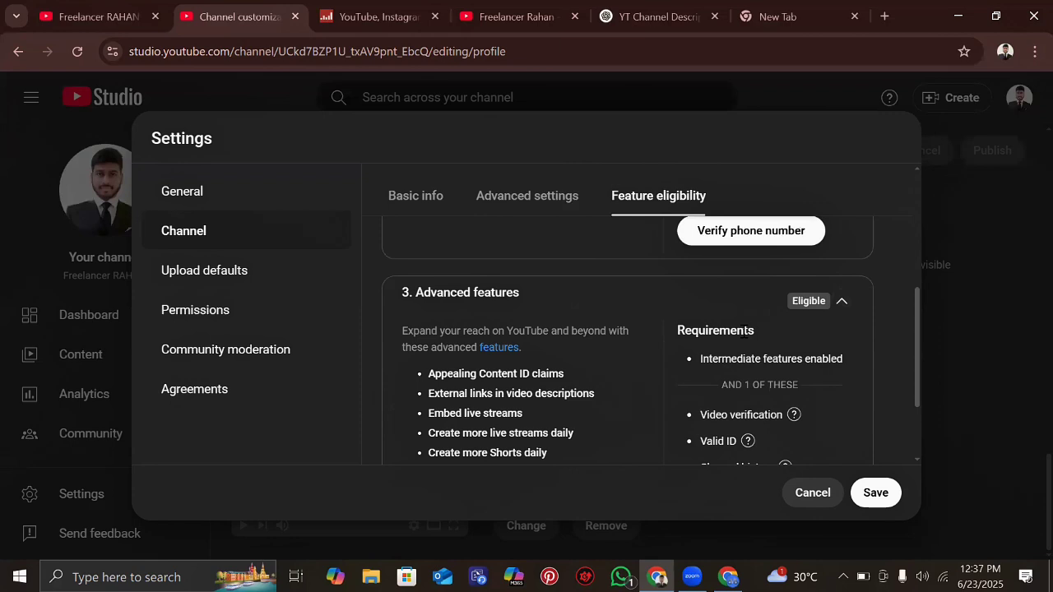
scroll(766, 370, "down", 1)
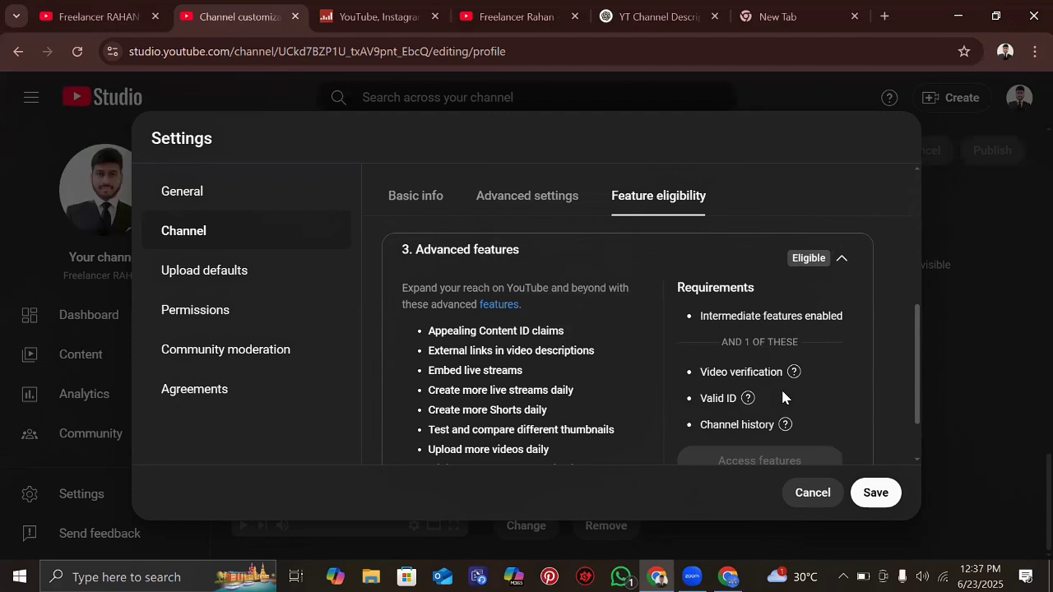
scroll(783, 393, "up", 1)
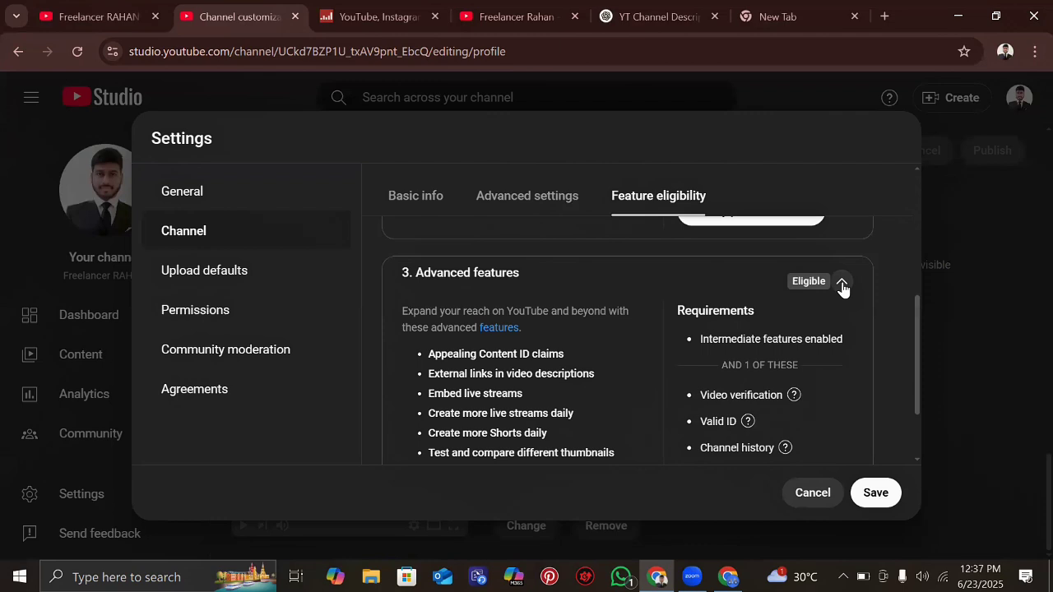
scroll(843, 286, "down", 2)
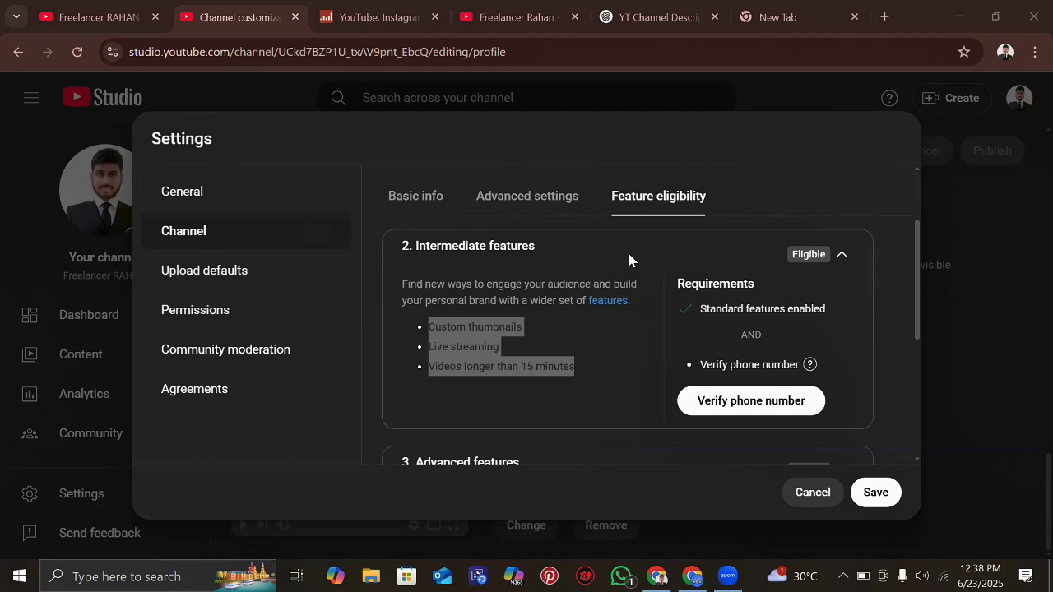
scroll(629, 260, "down", 4)
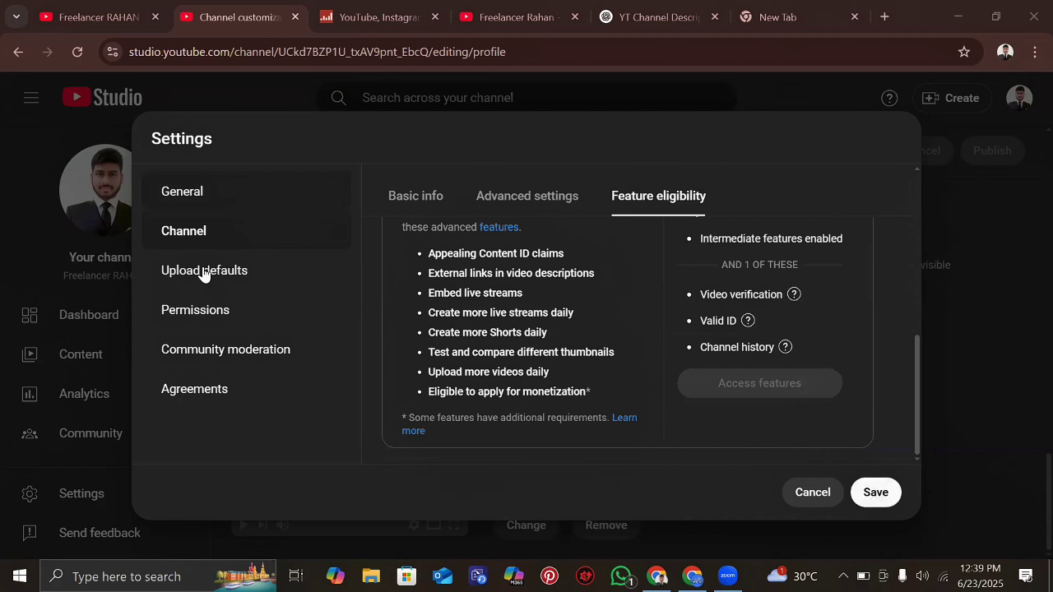
- Set the default upload title to 'Video Related Title'
left_click(203, 272)
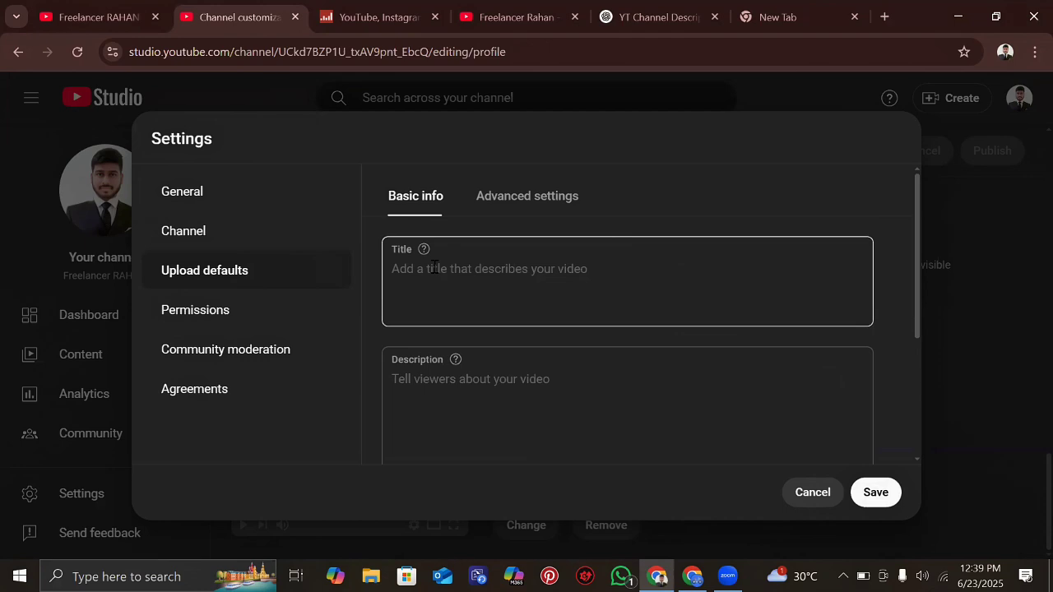
left_click(429, 274)
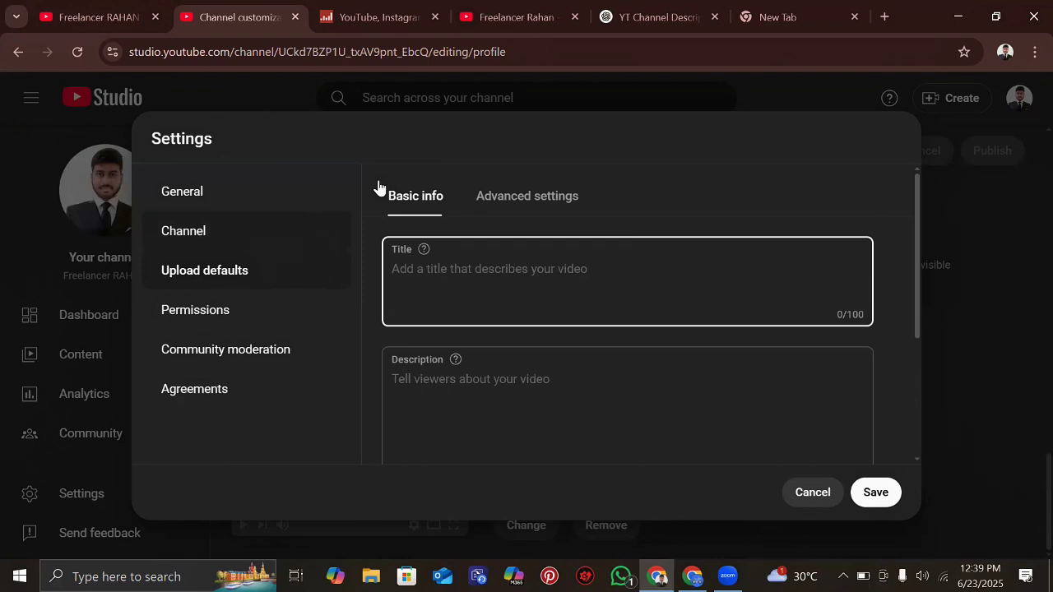
scroll(415, 310, "down", 1)
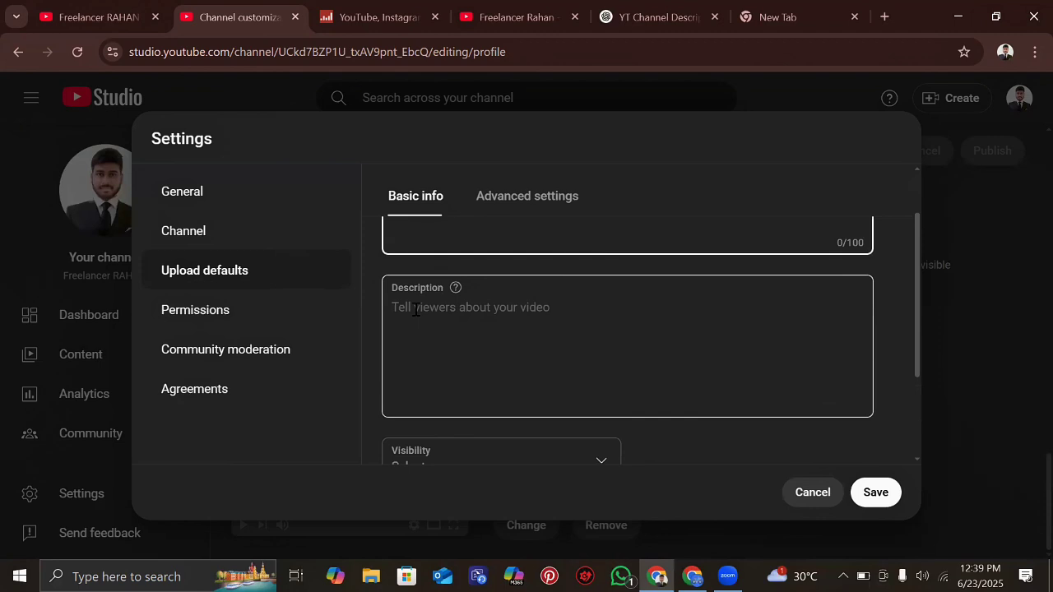
scroll(424, 346, "up", 1)
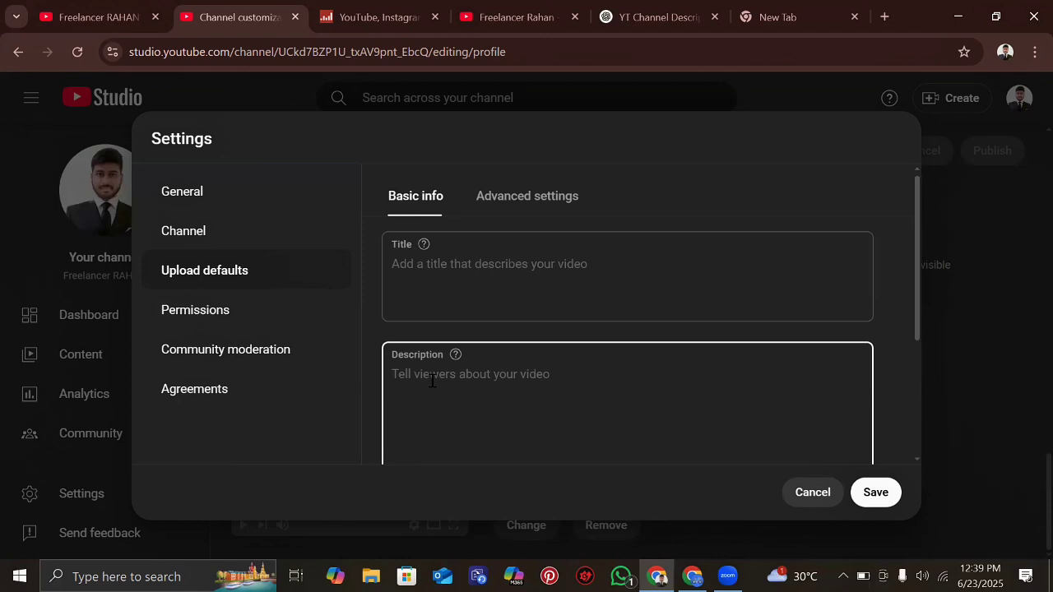
left_click(443, 260)
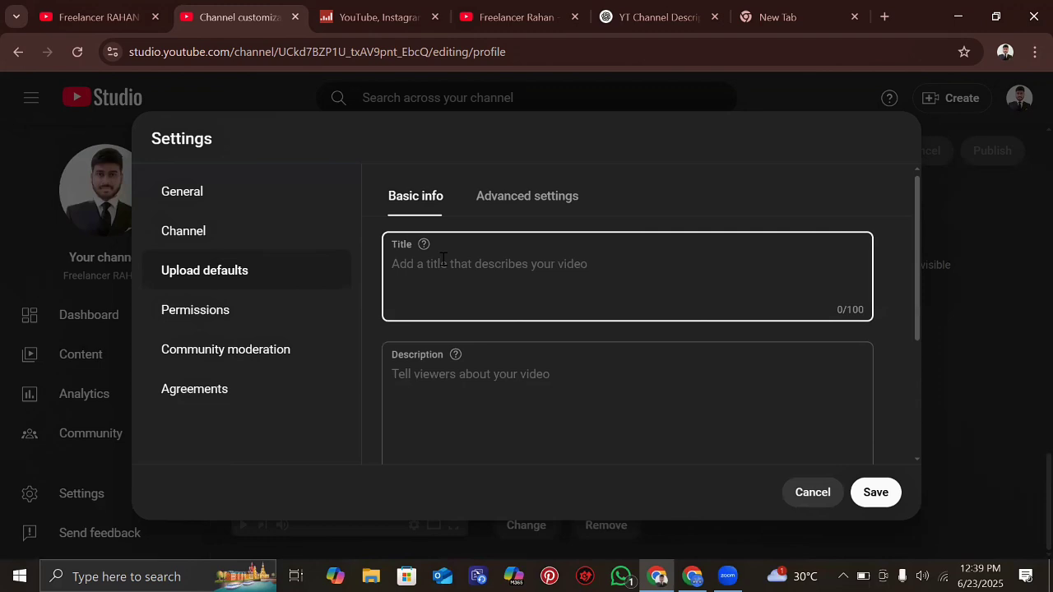
type("Video")
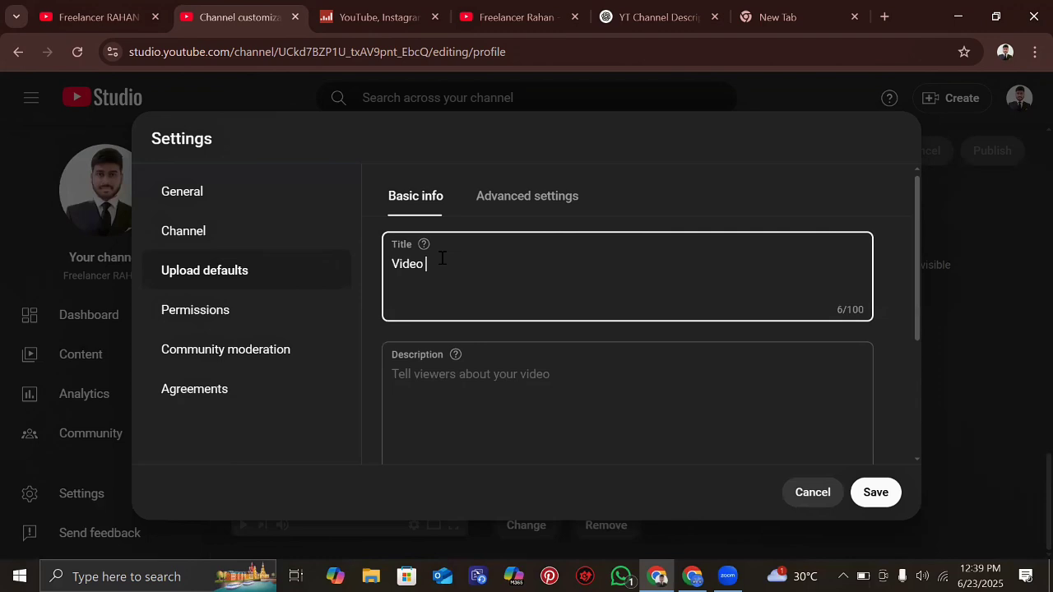
type("Rel")
type("ated Title")
key("Tab")
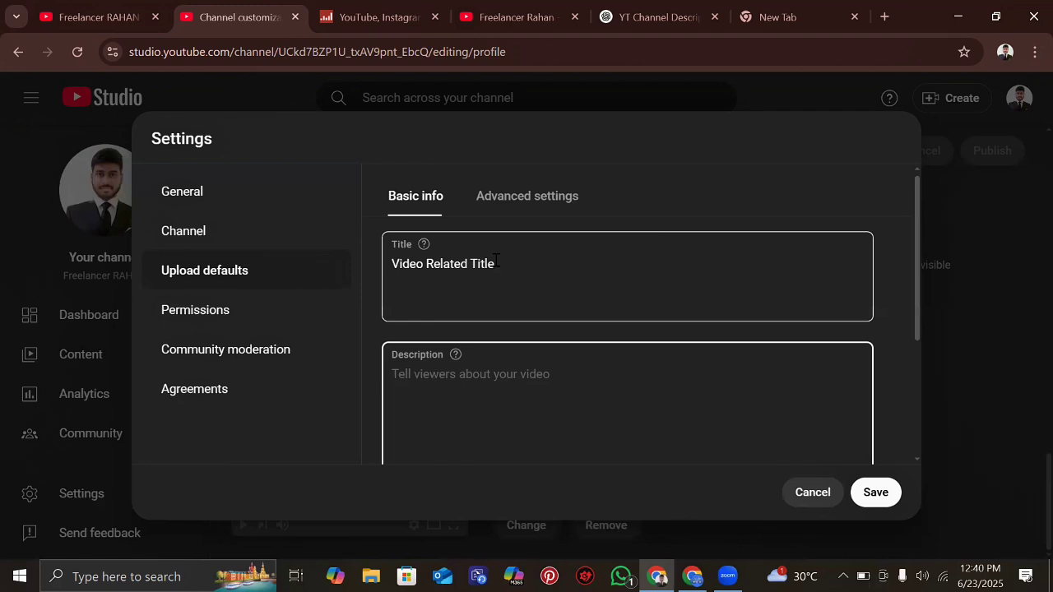
- Paste the title into the default description and replace 'Title' with 'Des,cri'
left_click(466, 364)
type("Video Related Title")
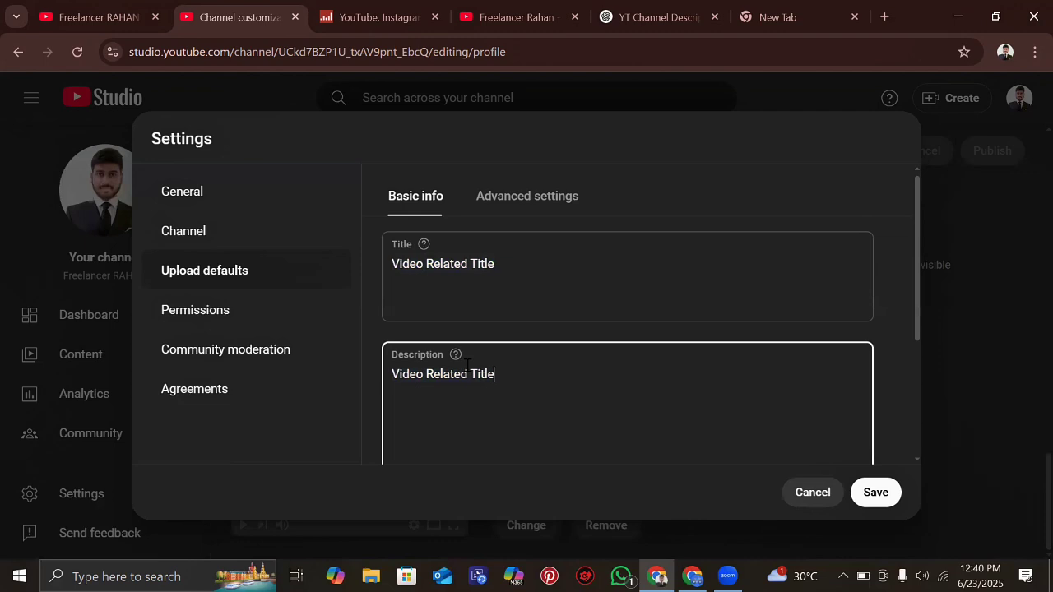
key("ctrl+BackSpace")
type("Des,cri")
- Complete the default description as 'Video Related Des,cription'
type("ption")
scroll(594, 366, "down", 1)
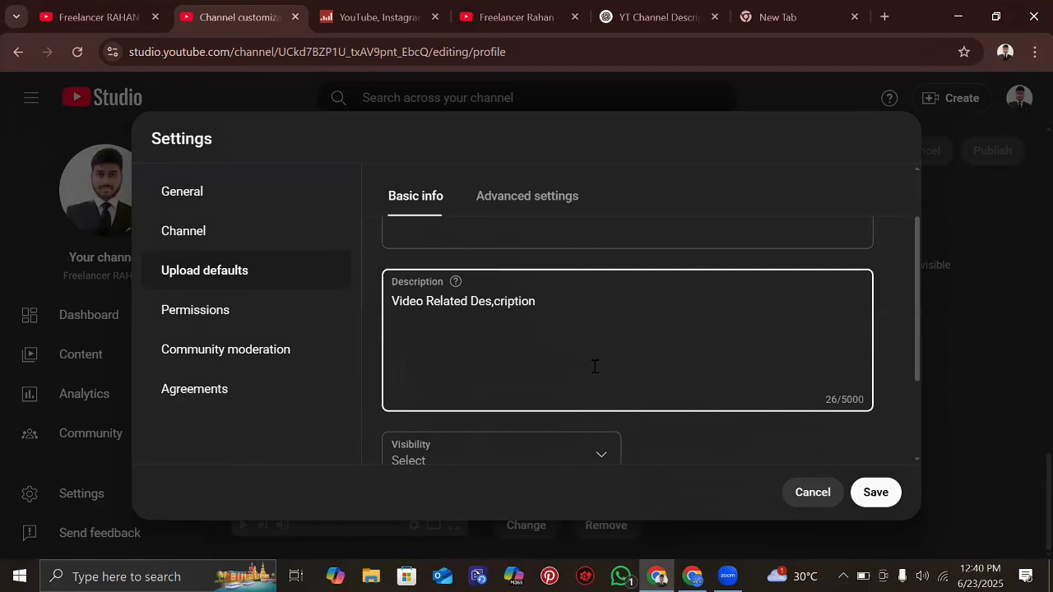
scroll(594, 366, "down", 1)
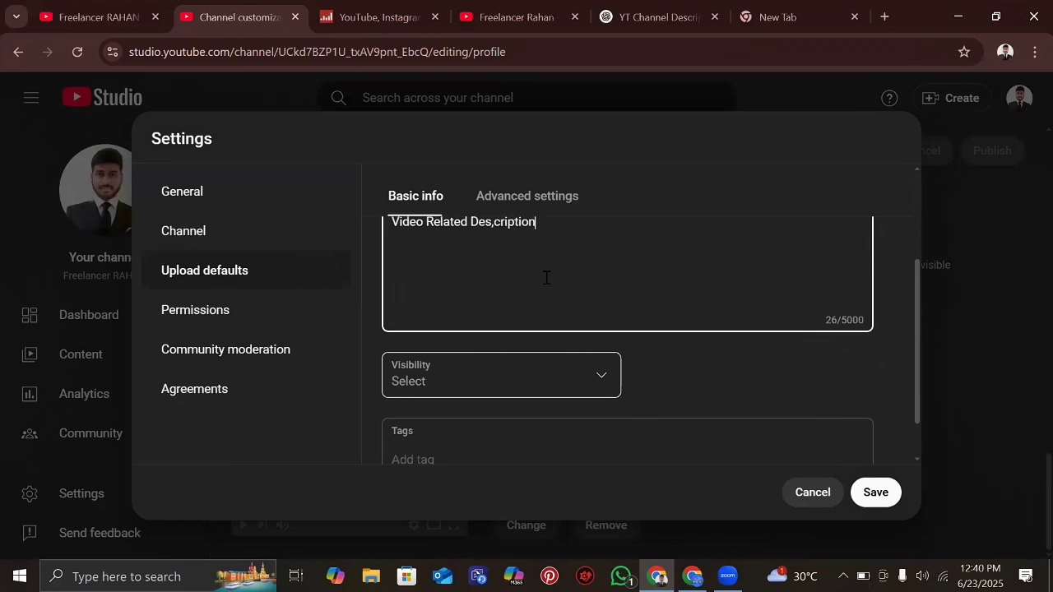
scroll(576, 304, "down", 1)
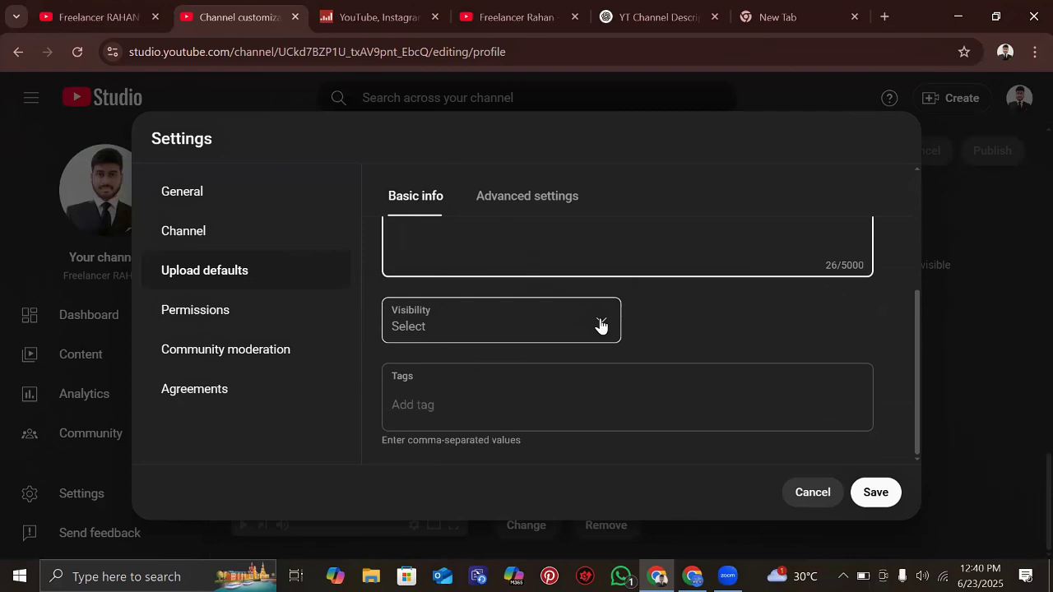
- Set the default upload visibility to Public and place the cursor in Tags
left_click(600, 326)
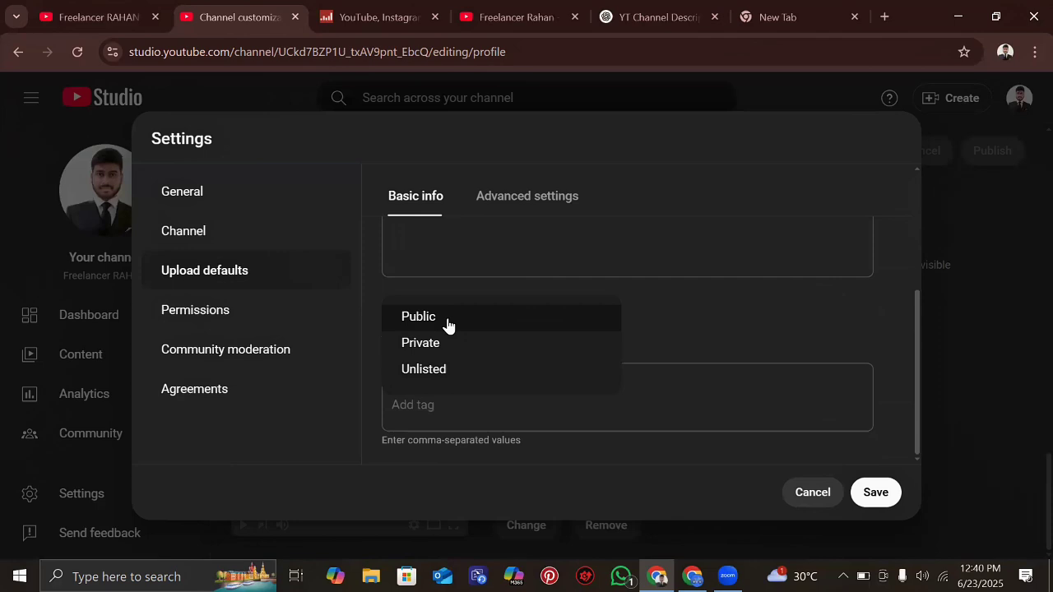
left_click(447, 326)
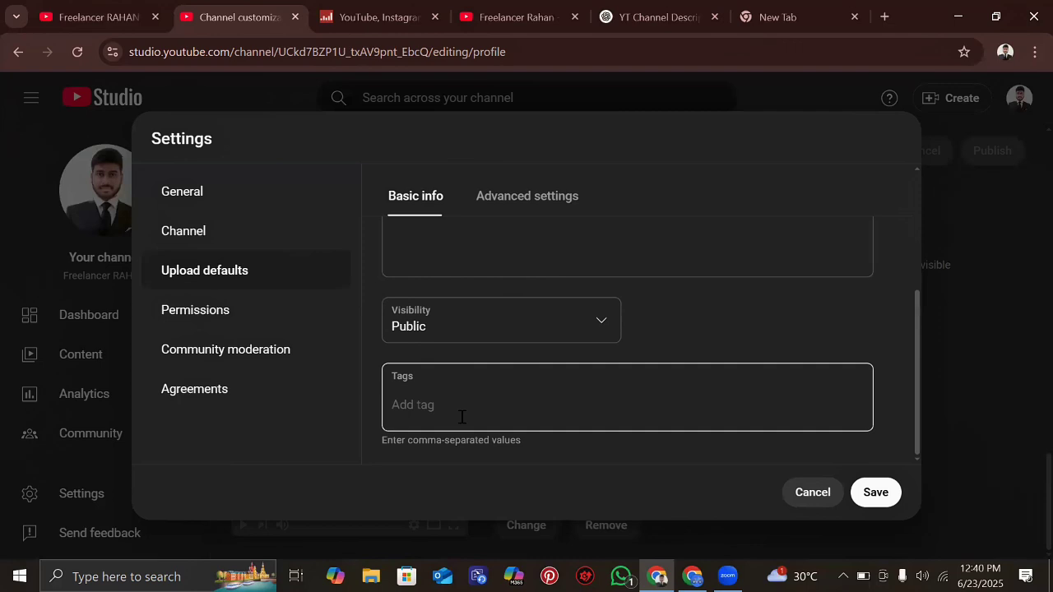
left_click(418, 396)
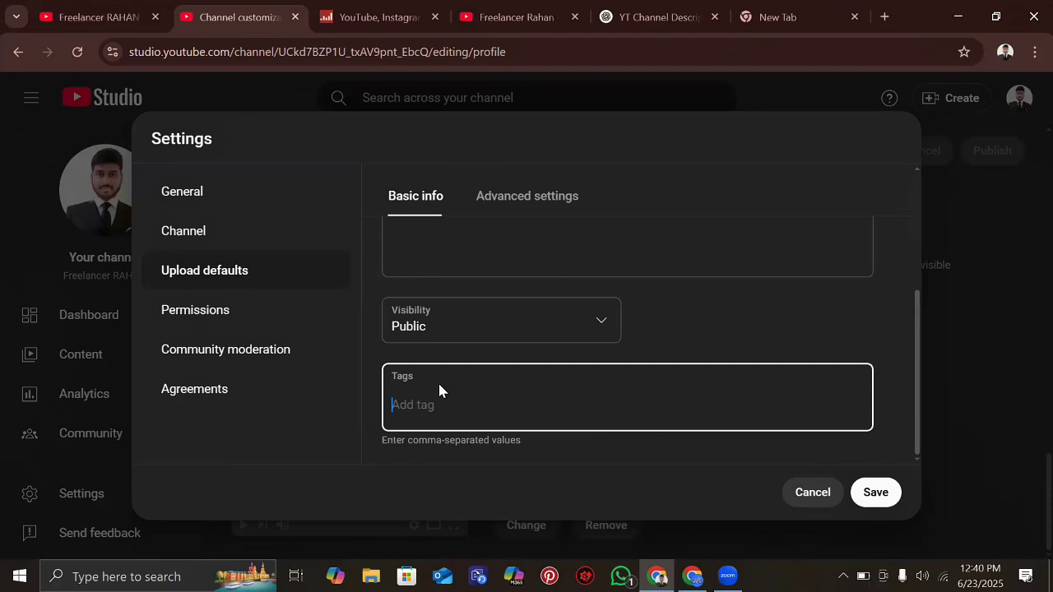
scroll(438, 386, "up", 5)
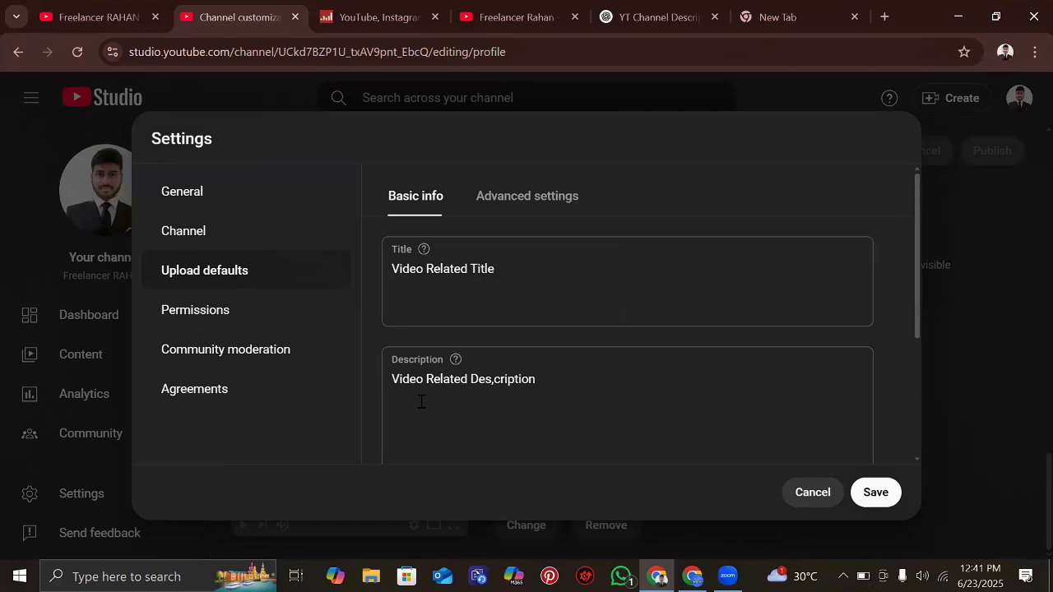
scroll(420, 402, "down", 5)
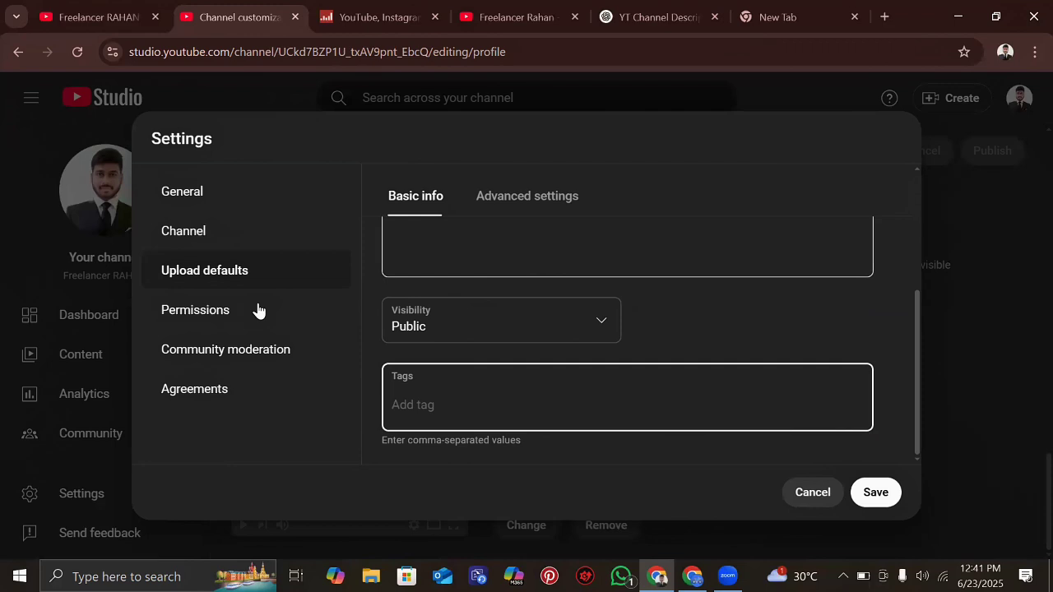
- Choose Education as the default category in the advanced upload defaults
left_click(528, 196)
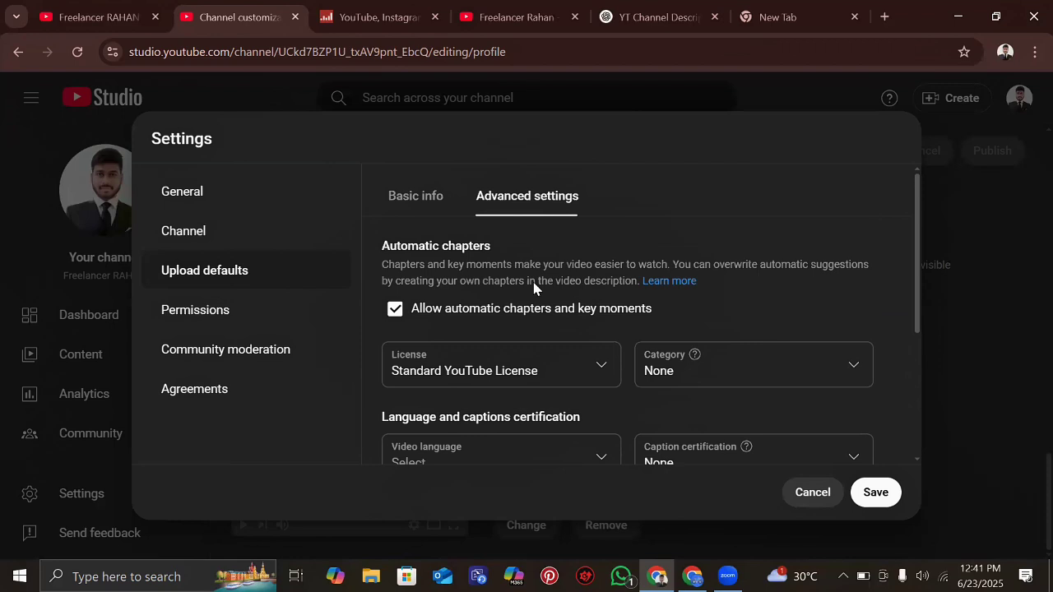
scroll(562, 328, "down", 1)
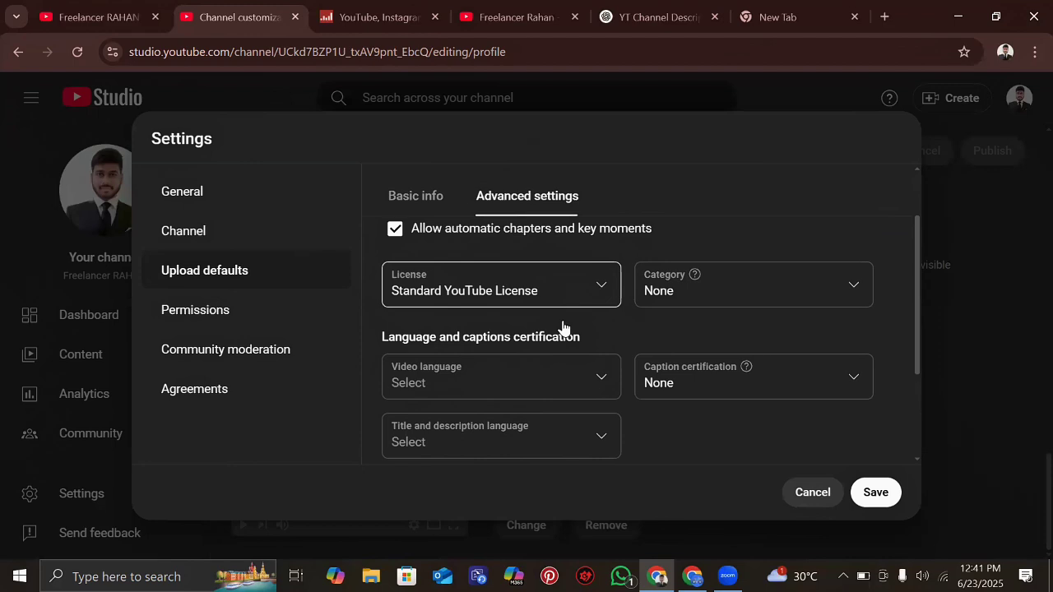
left_click(852, 284)
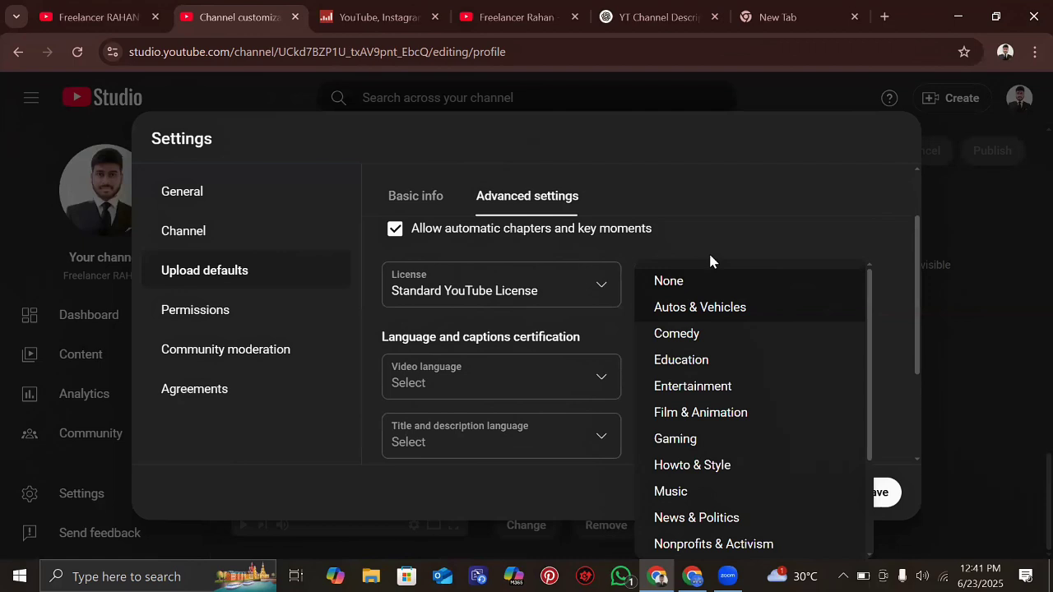
scroll(716, 367, "down", 1)
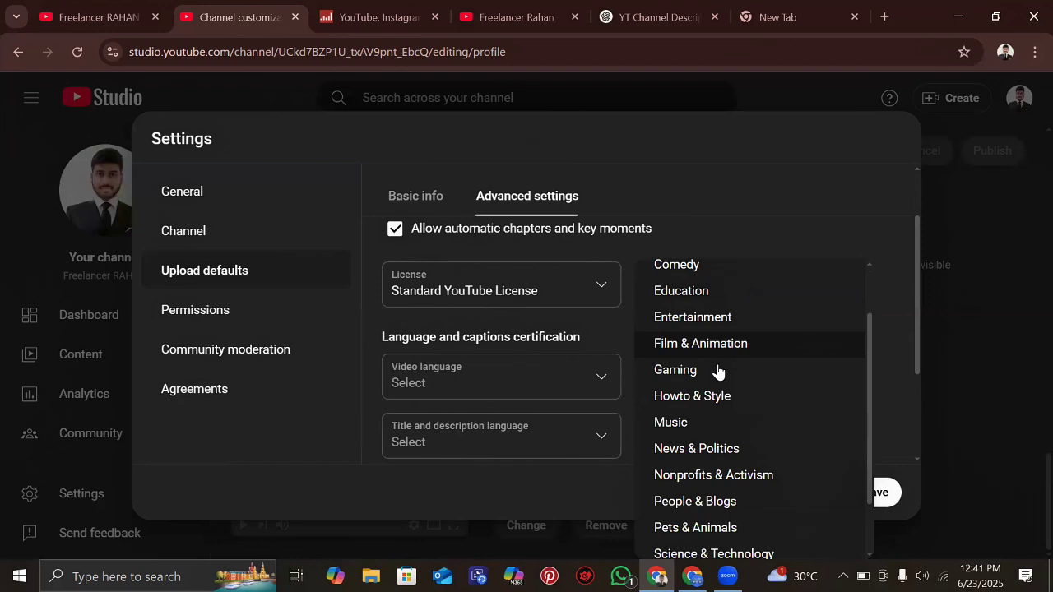
scroll(685, 404, "down", 1)
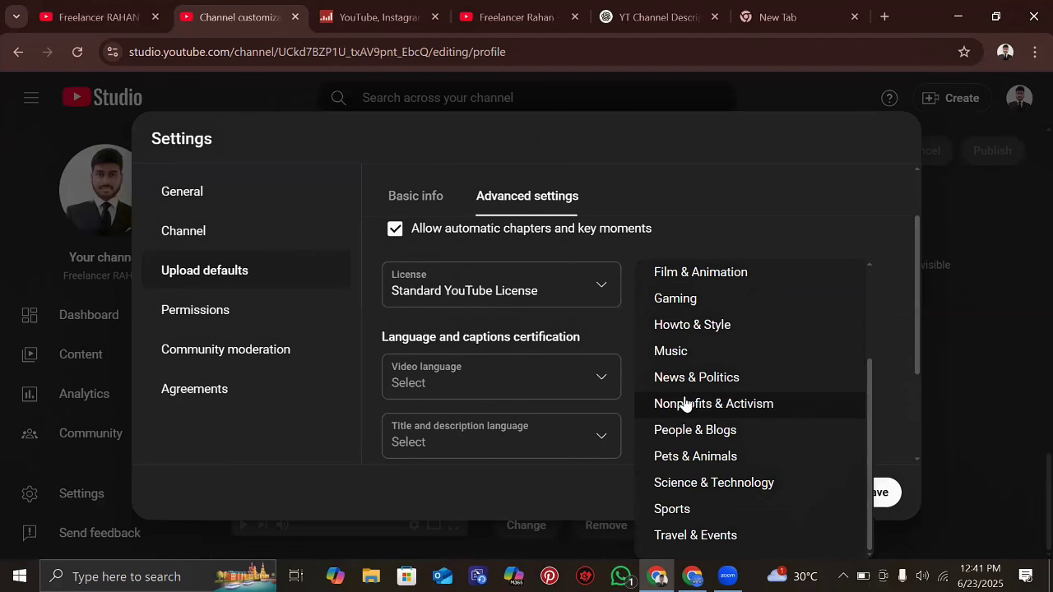
scroll(685, 403, "up", 2)
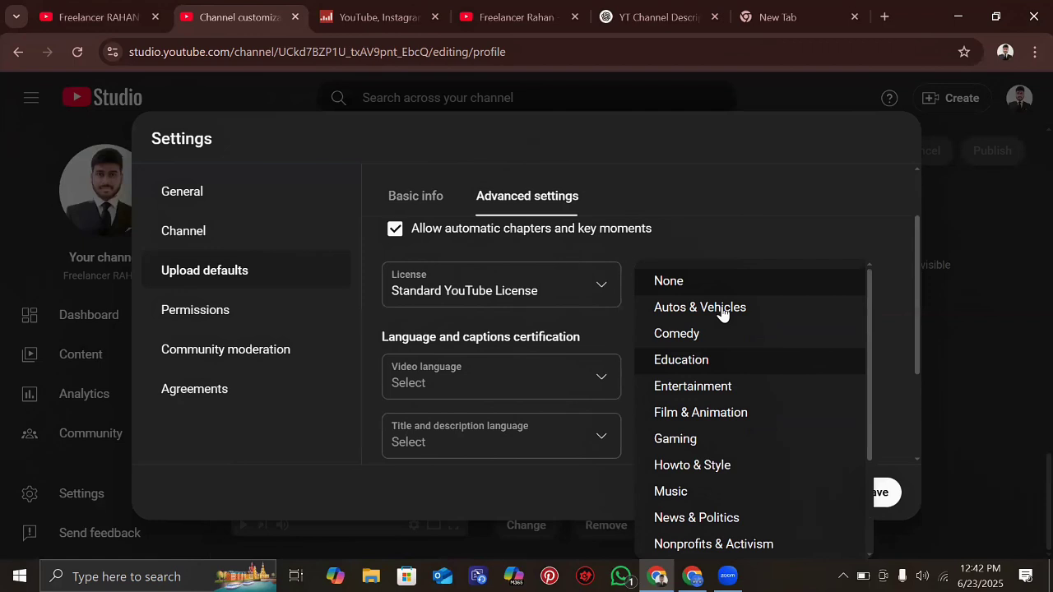
scroll(707, 411, "down", 2)
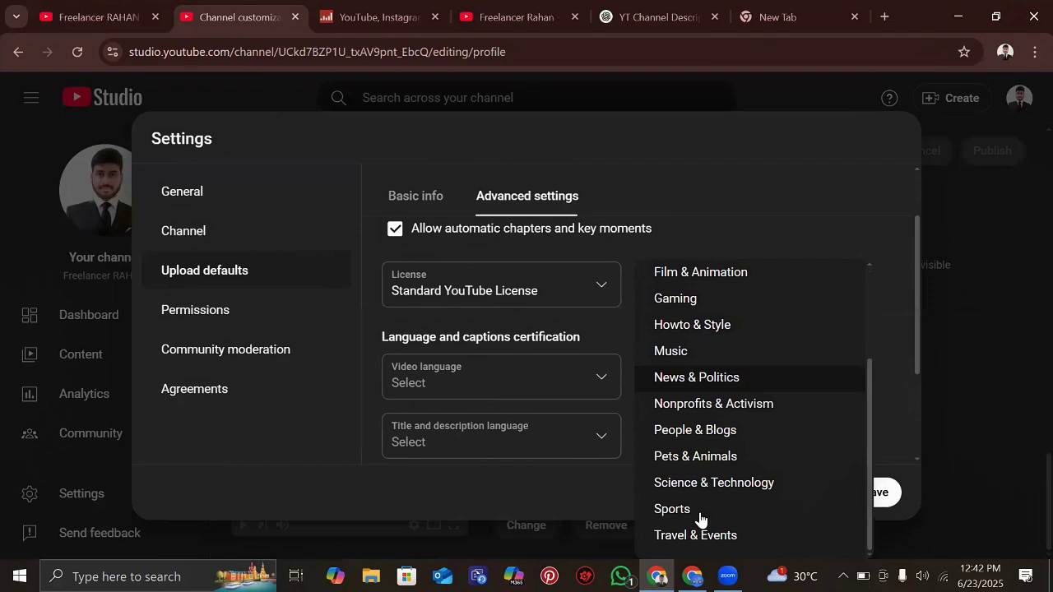
scroll(712, 412, "up", 2)
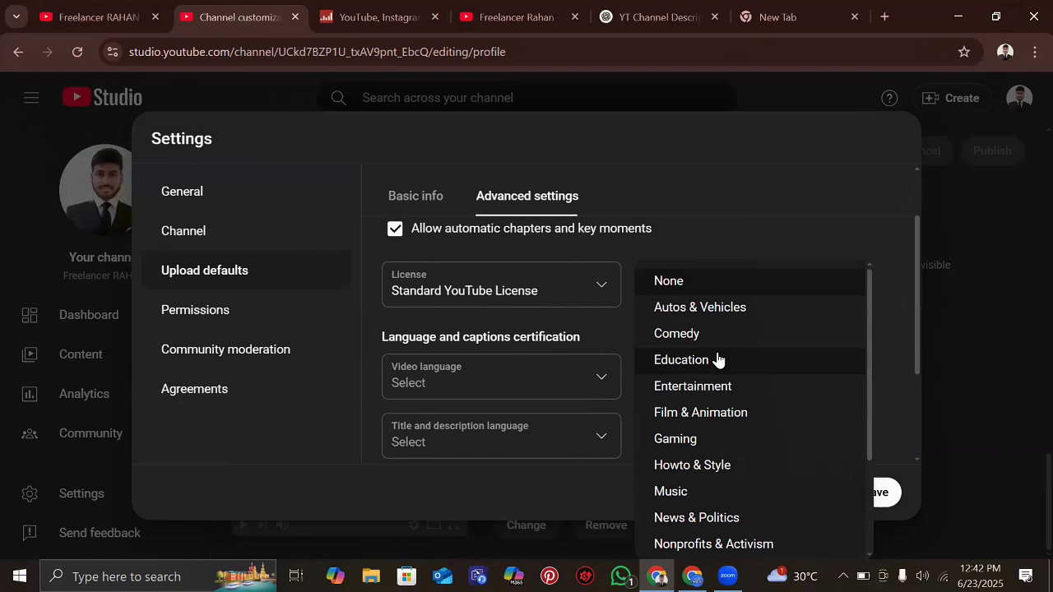
left_click(718, 361)
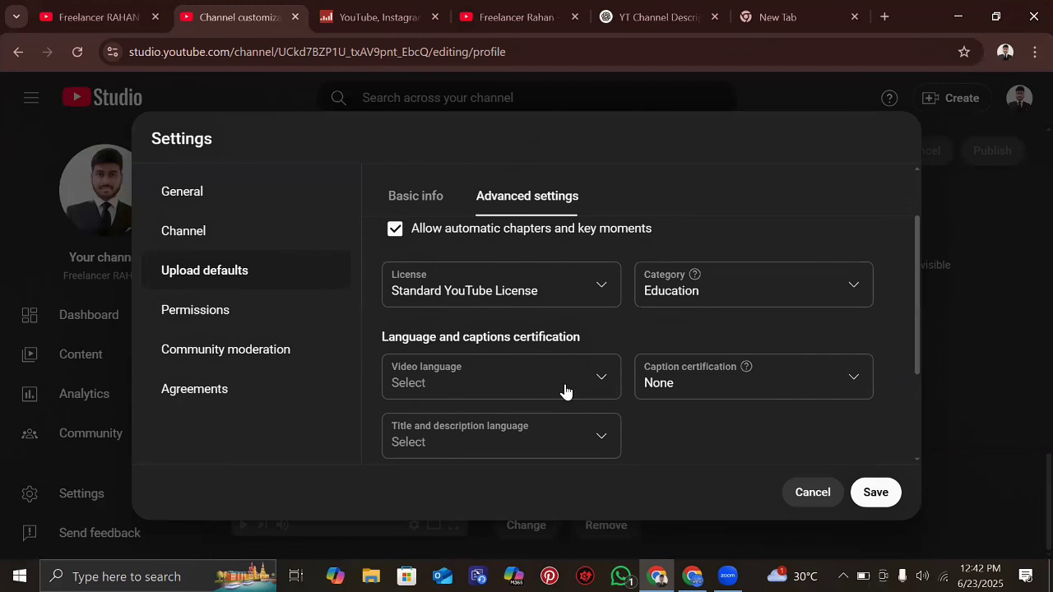
- Pick Bangla as the default video language and leave caption certification at None
left_click(565, 390)
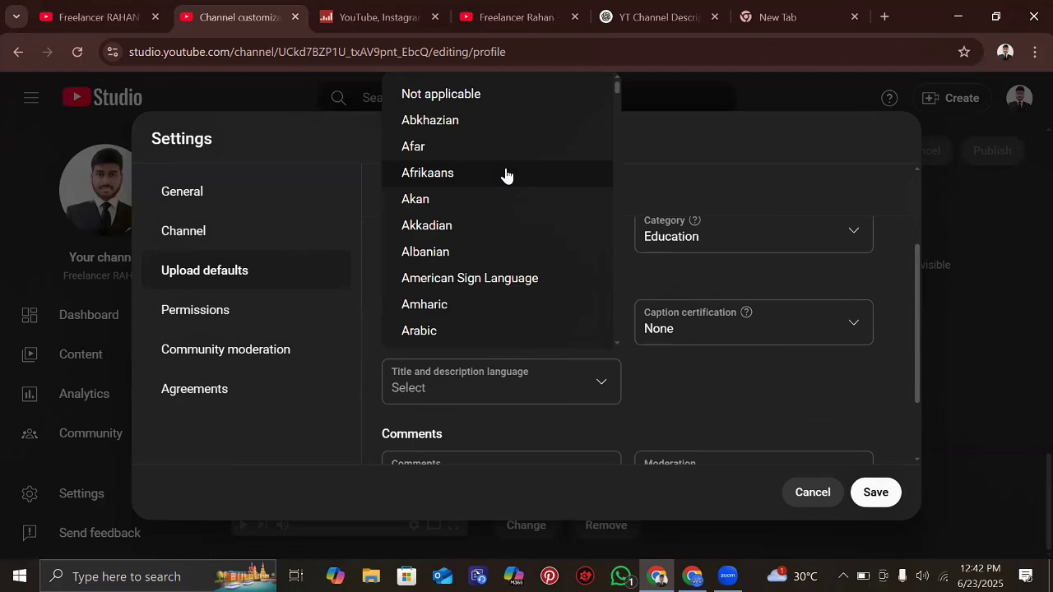
scroll(481, 173, "down", 4)
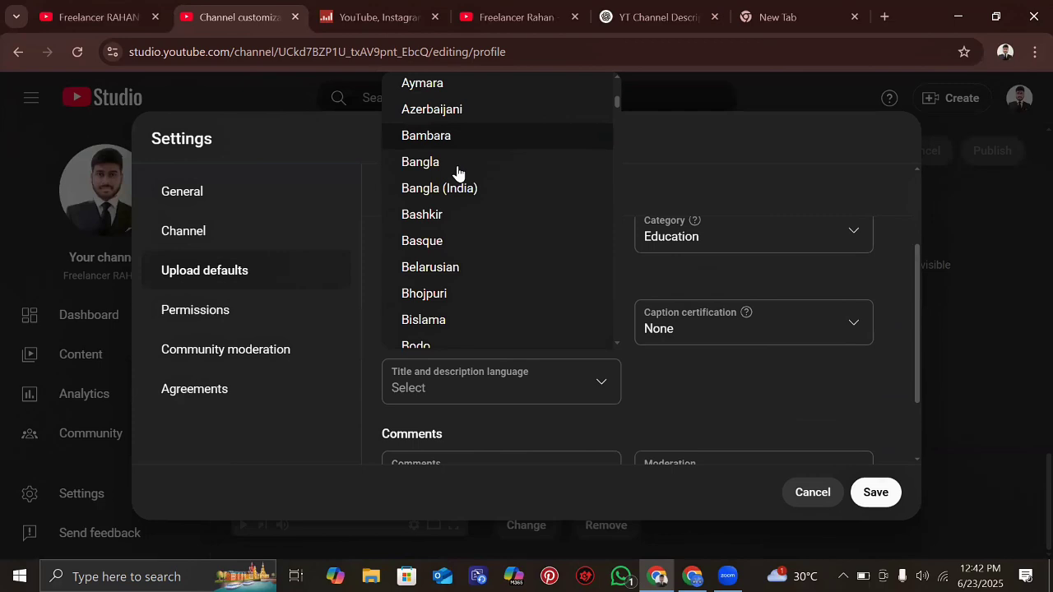
left_click(458, 165)
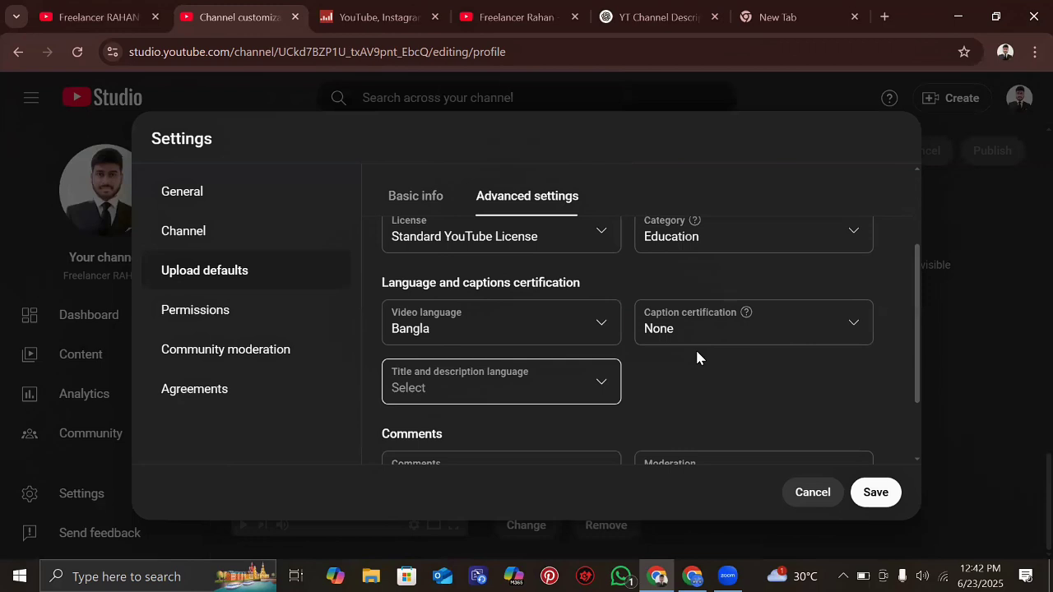
left_click(851, 325)
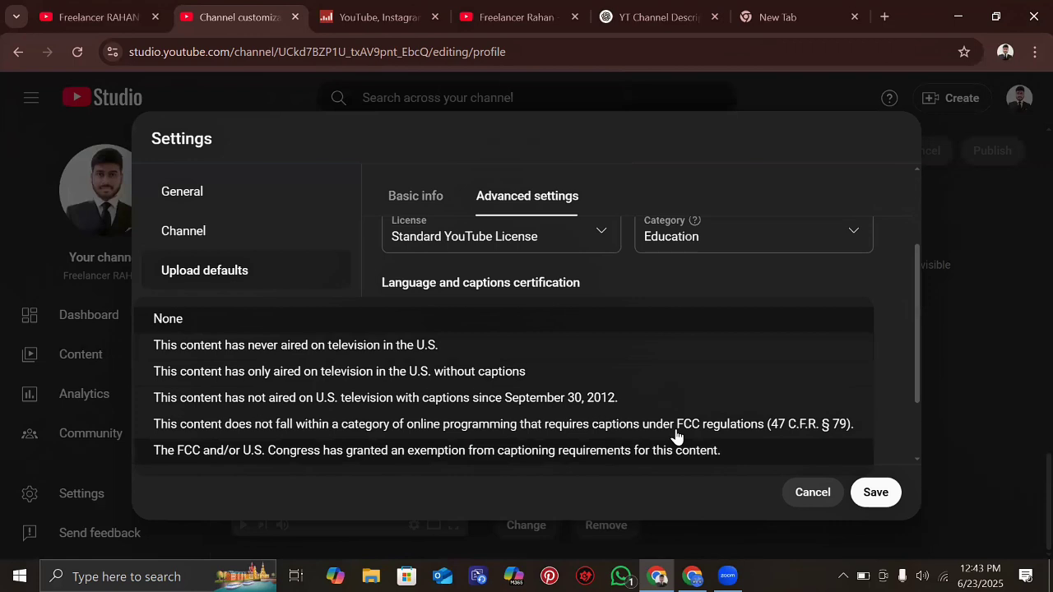
left_click(855, 328)
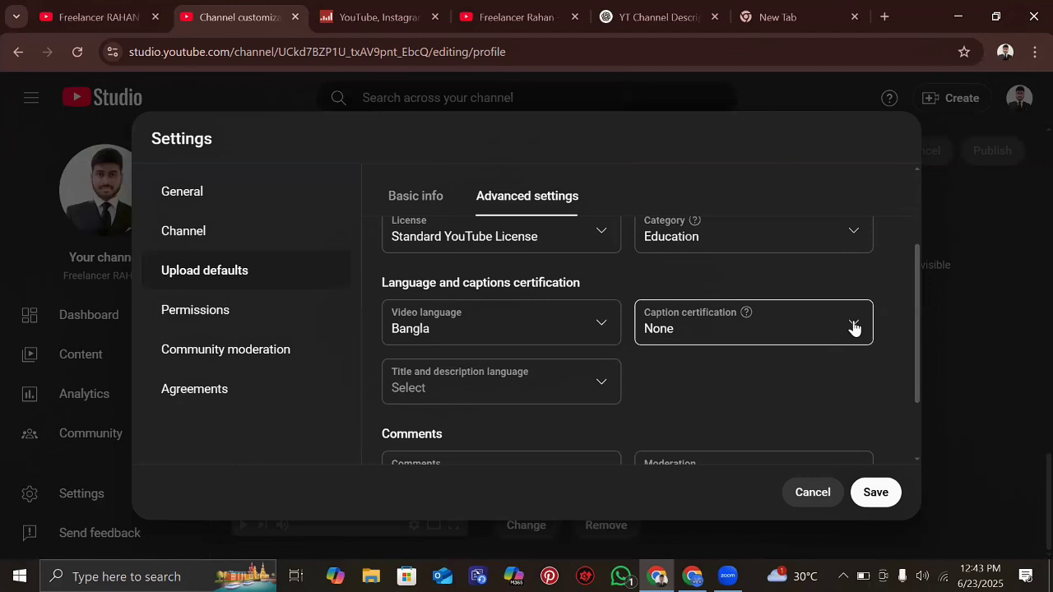
left_click(854, 327)
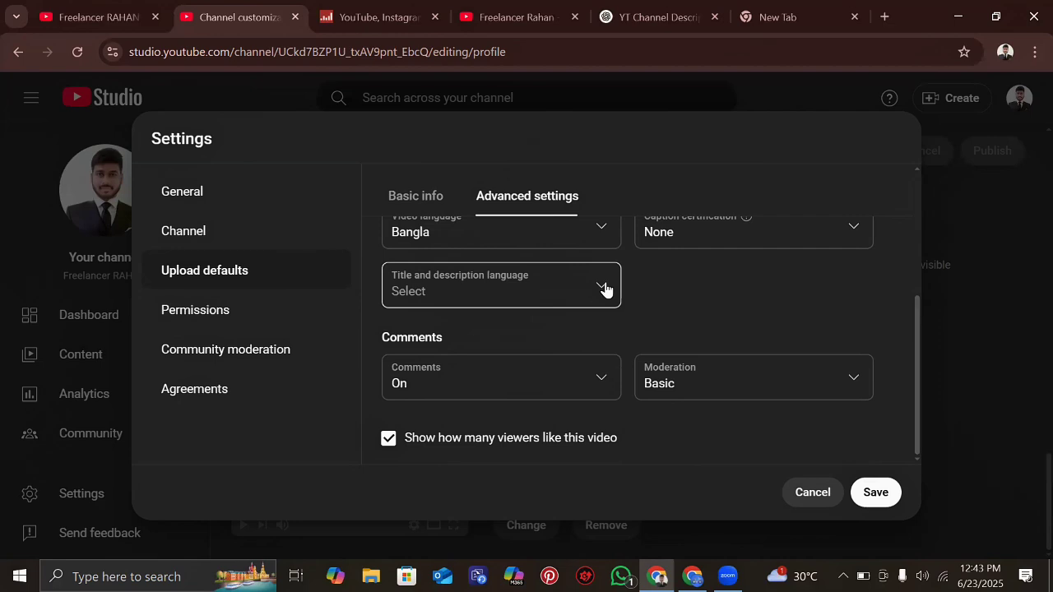
- Confirm Bangla as the title and description language, matching the video language
left_click(605, 289)
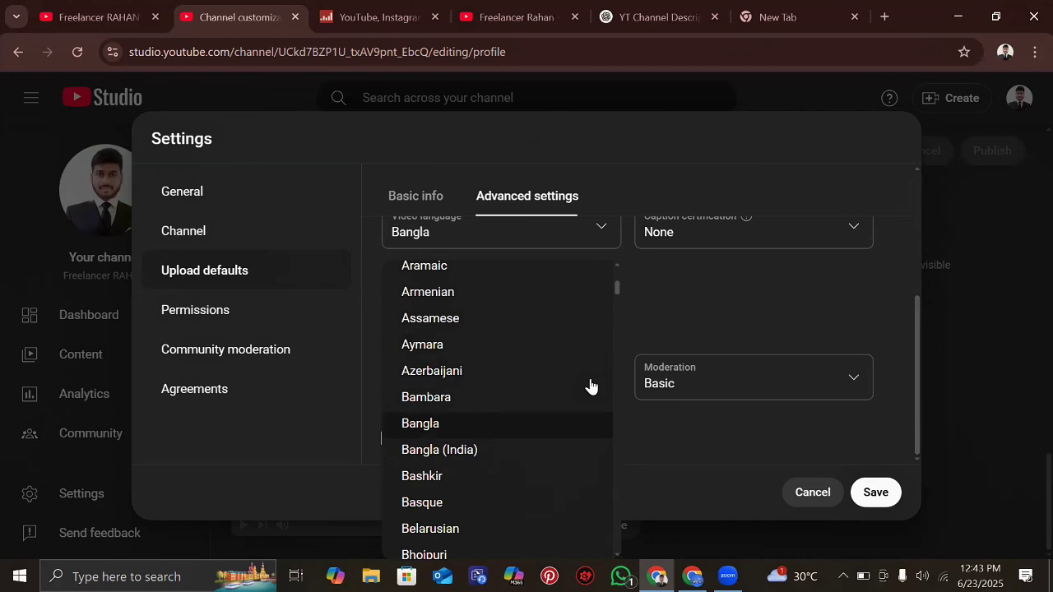
key("Escape")
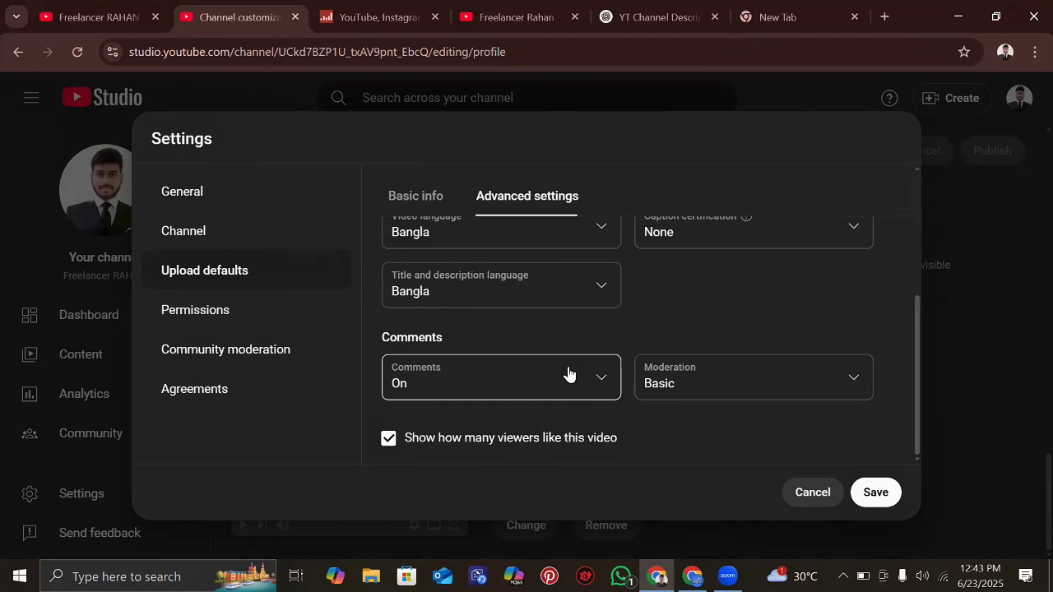
key("Tab")
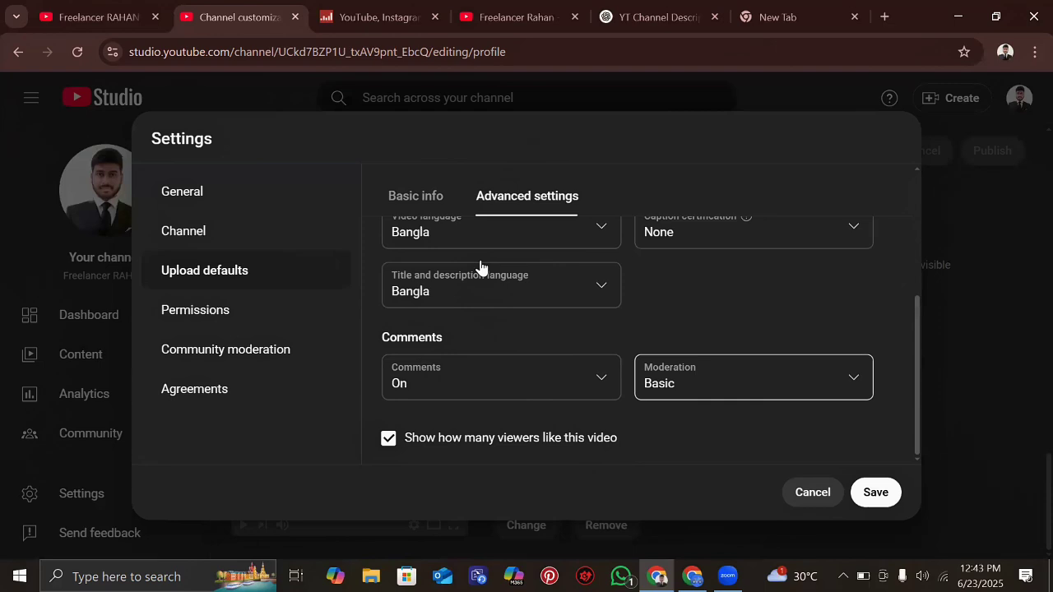
- Show the channel's Permissions page and dismiss the 'Introducing stream permissions' announcement
left_click(207, 322)
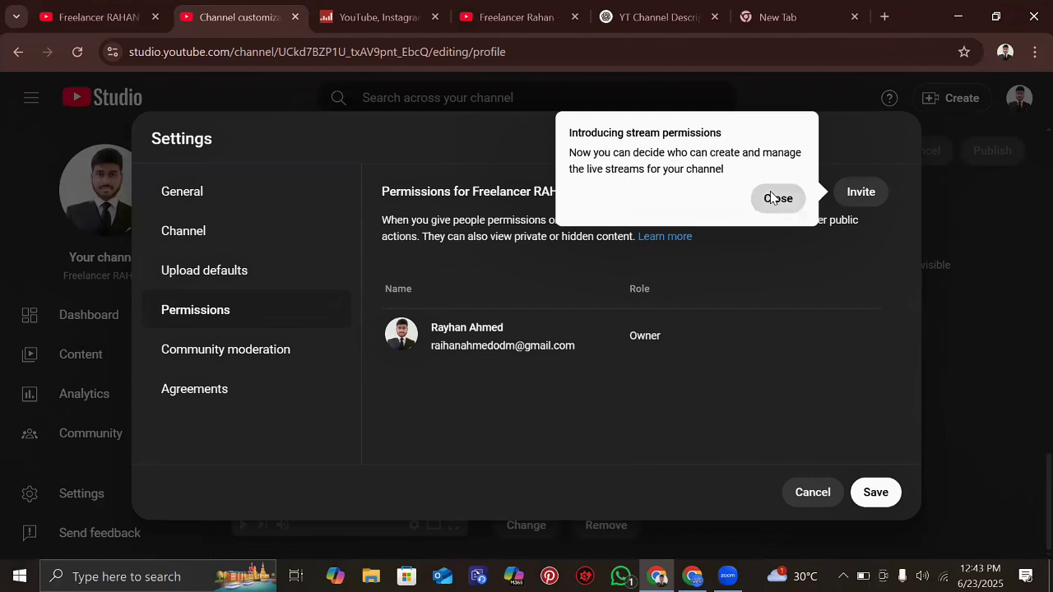
left_click(772, 197)
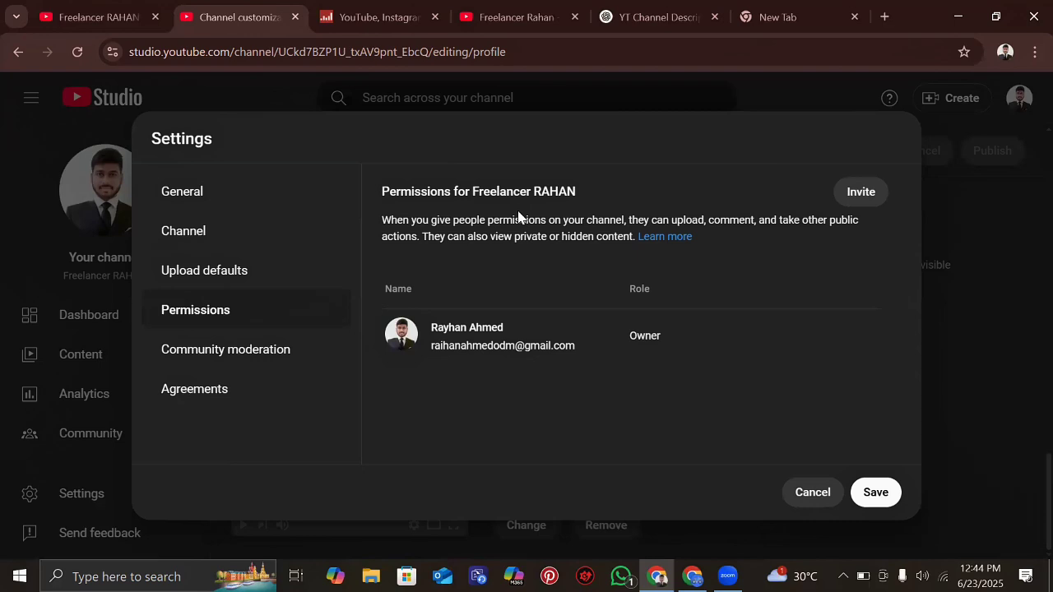
- Invite a person by their Gmail address to the channel with the Manager access role
left_click(861, 191)
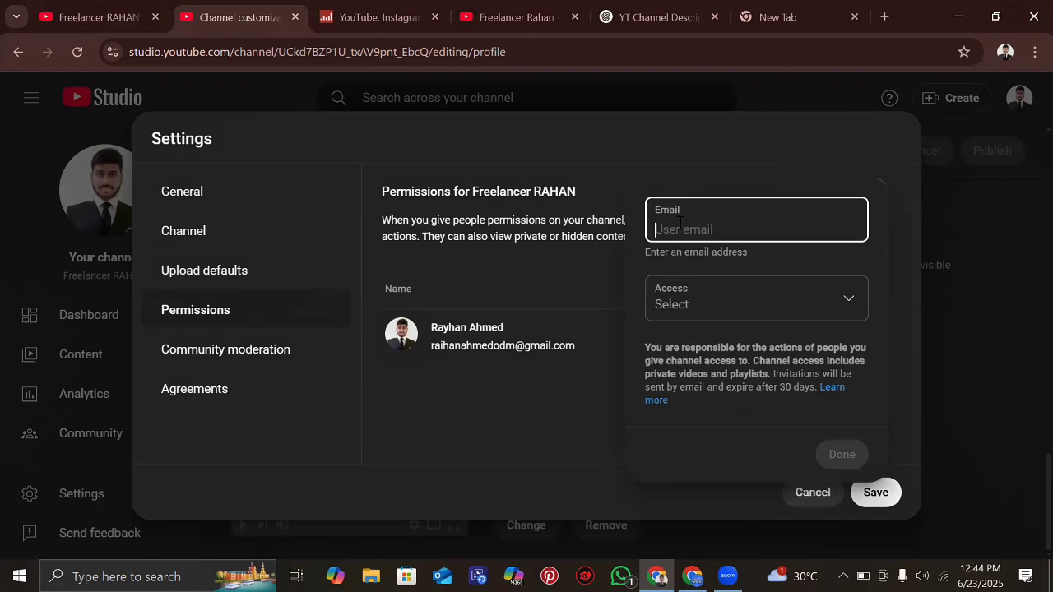
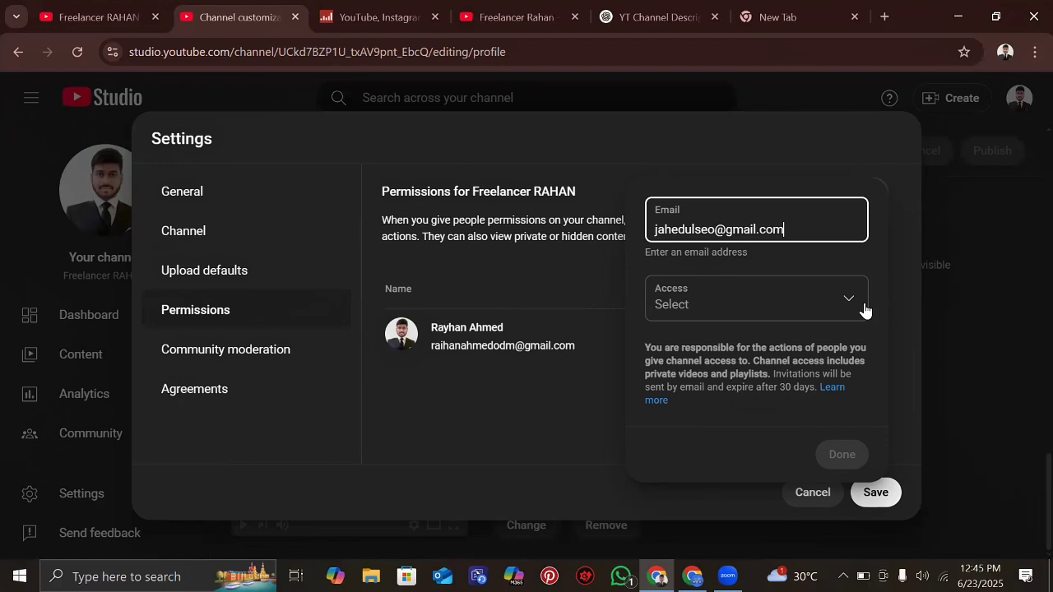
left_click(865, 310)
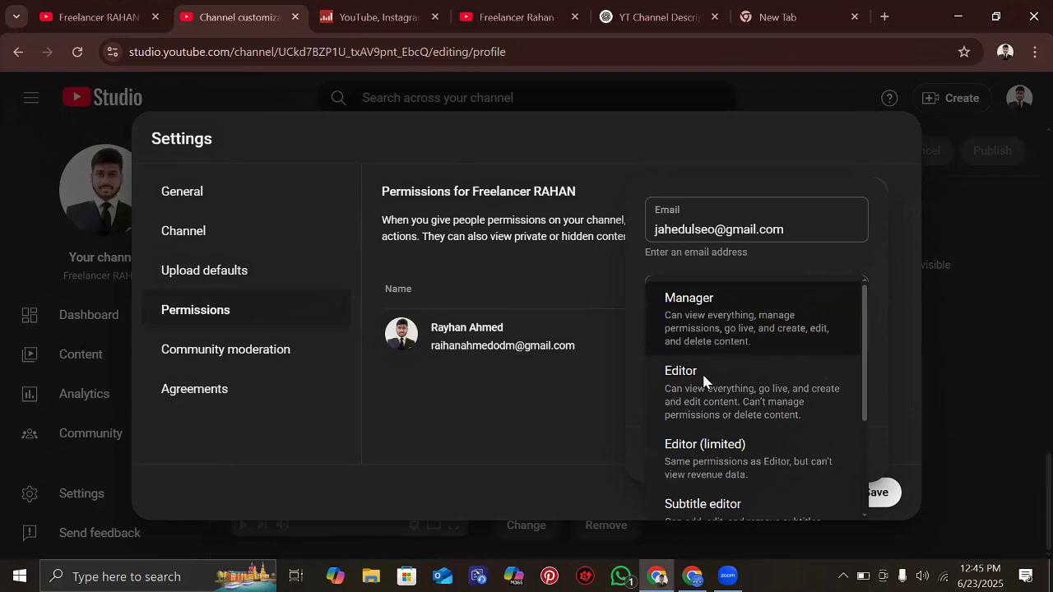
scroll(737, 340, "down", 2)
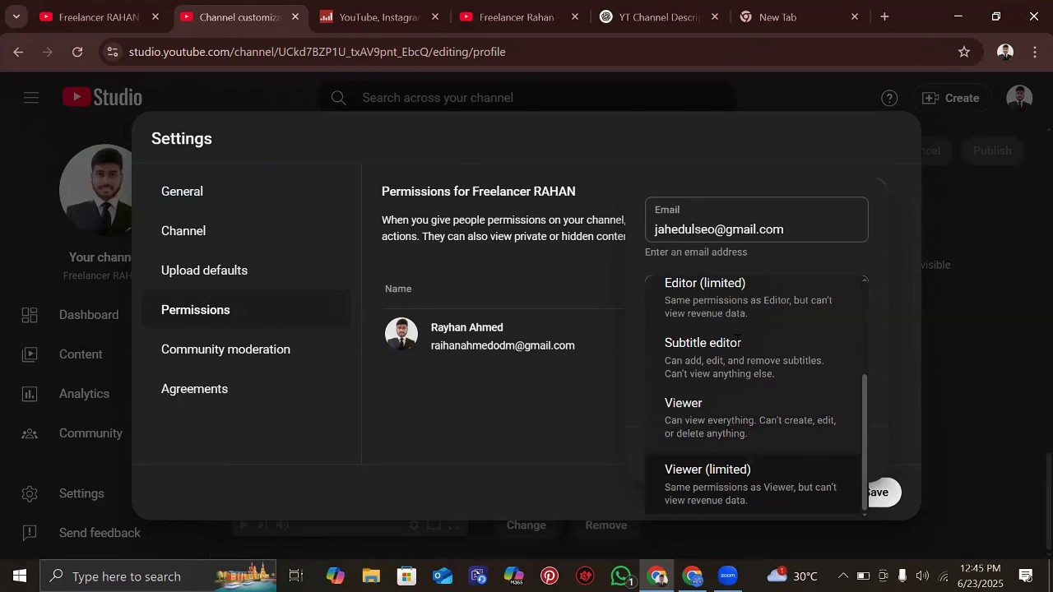
scroll(790, 313, "up", 3)
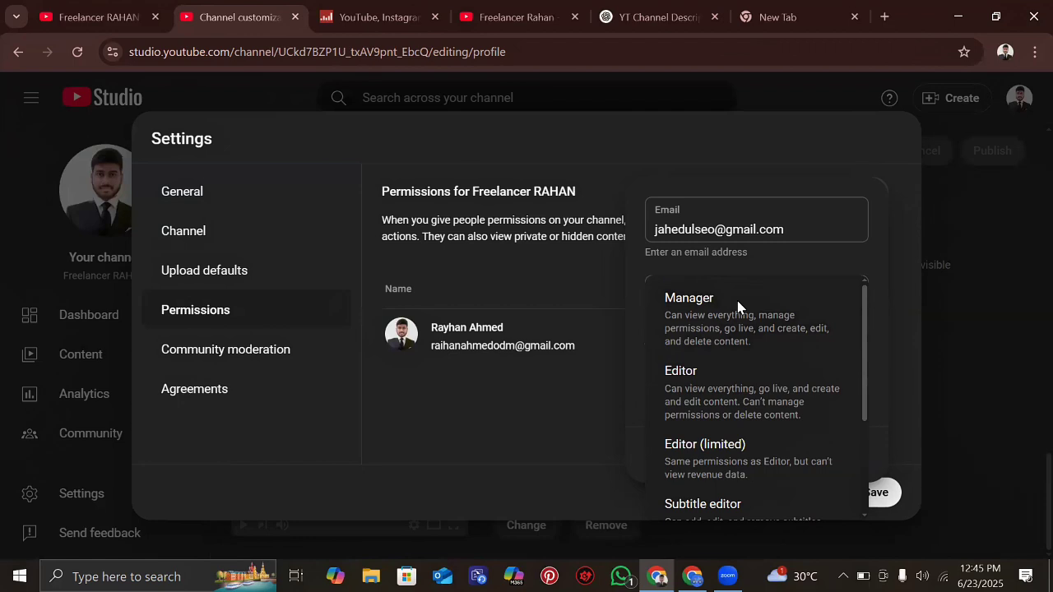
scroll(736, 329, "down", 1)
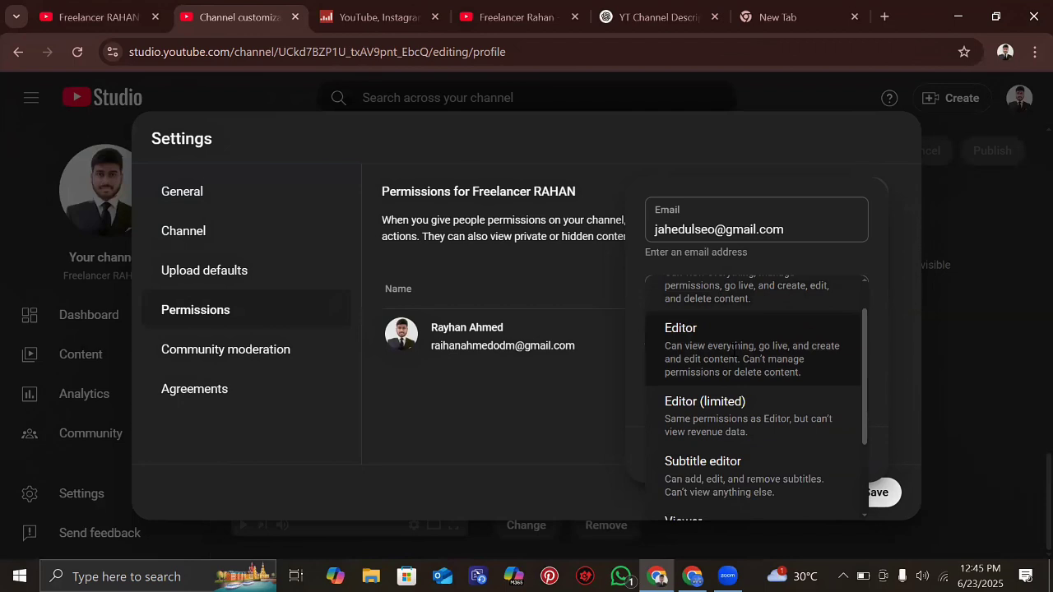
scroll(735, 346, "down", 1)
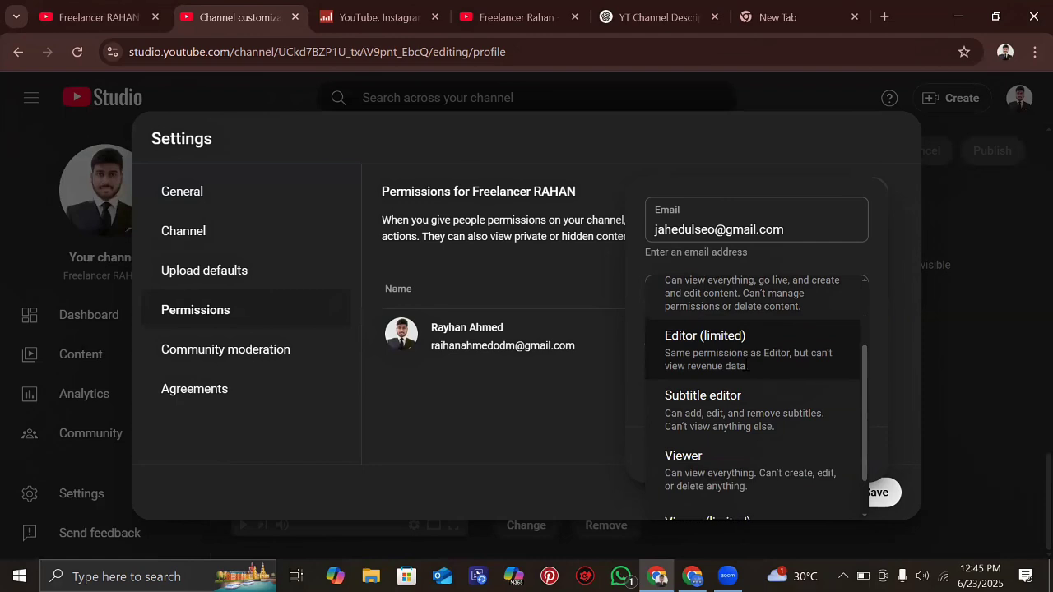
scroll(710, 310, "up", 2)
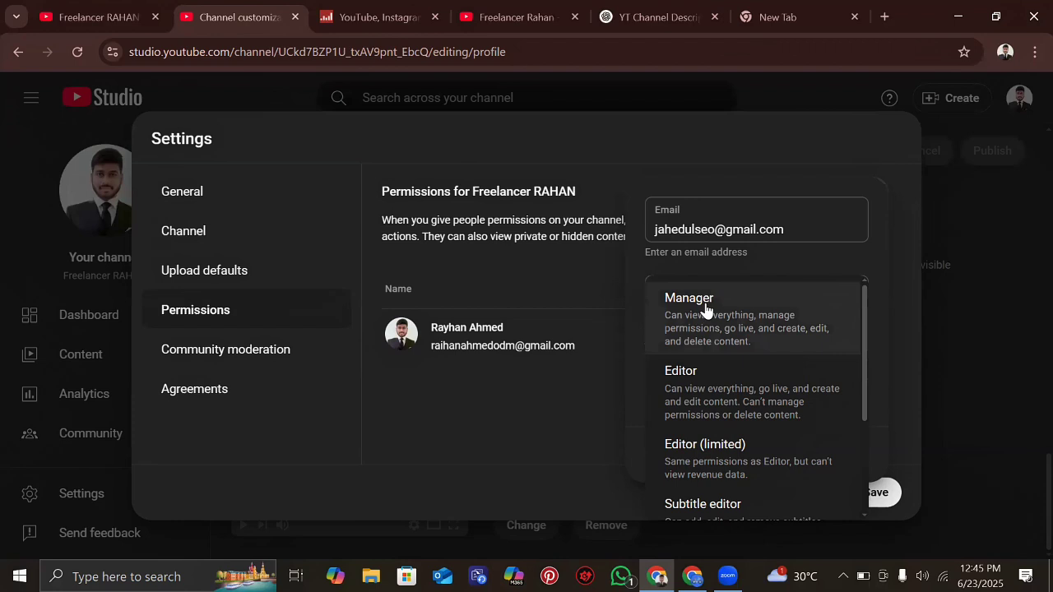
left_click(705, 310)
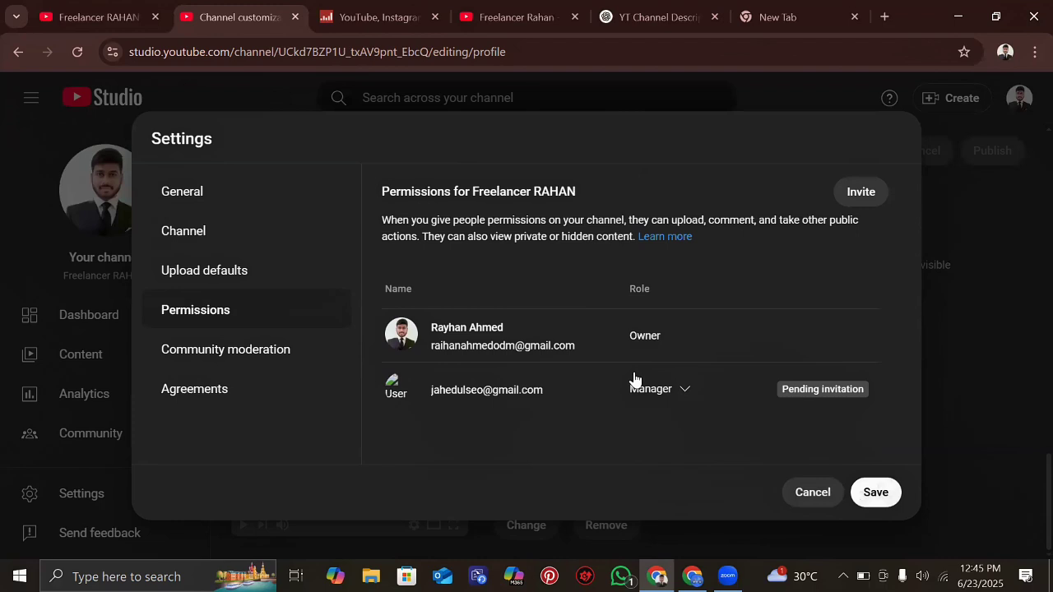
- Show Community moderation settings and review the Automated Filters fields
left_click(221, 352)
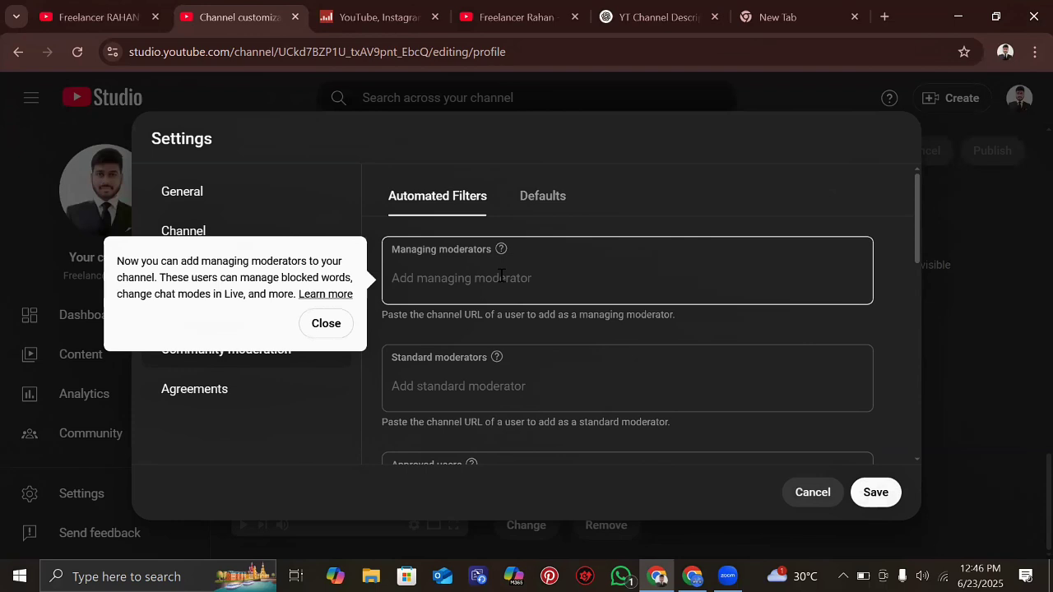
scroll(459, 348, "down", 3)
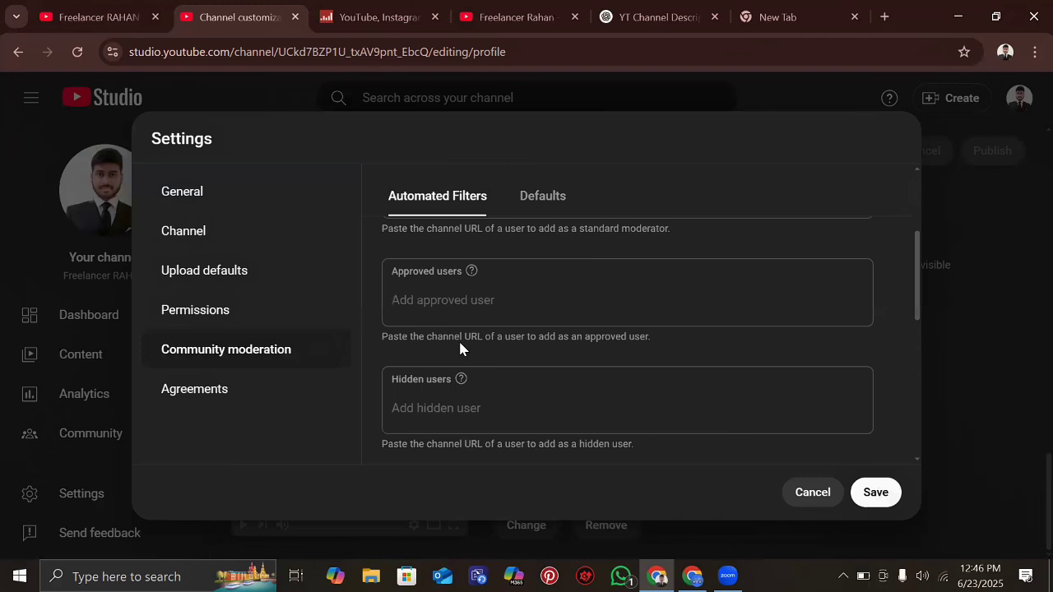
scroll(426, 275, "up", 1)
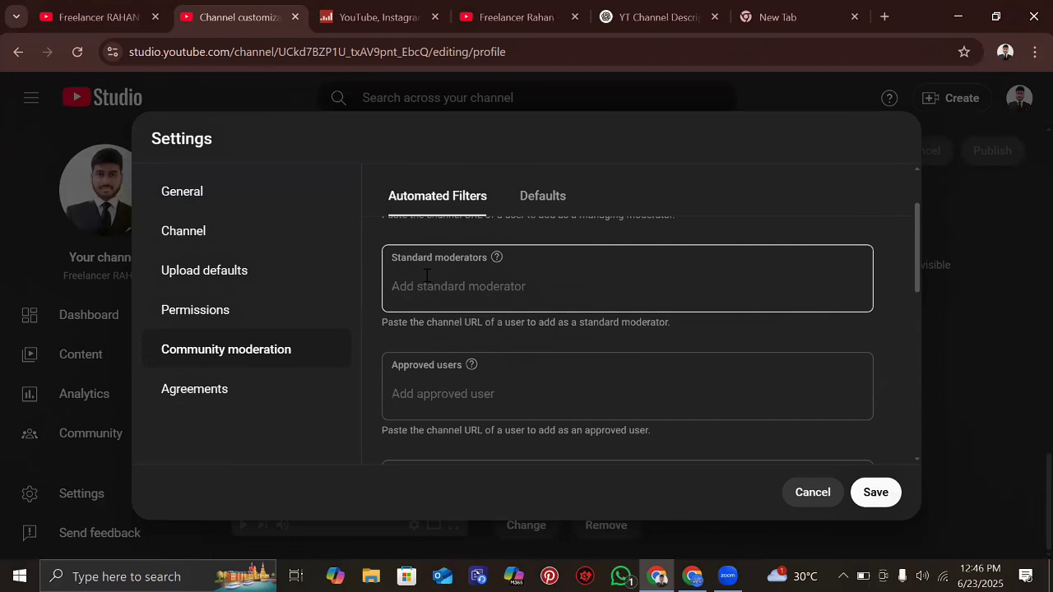
scroll(426, 275, "down", 3)
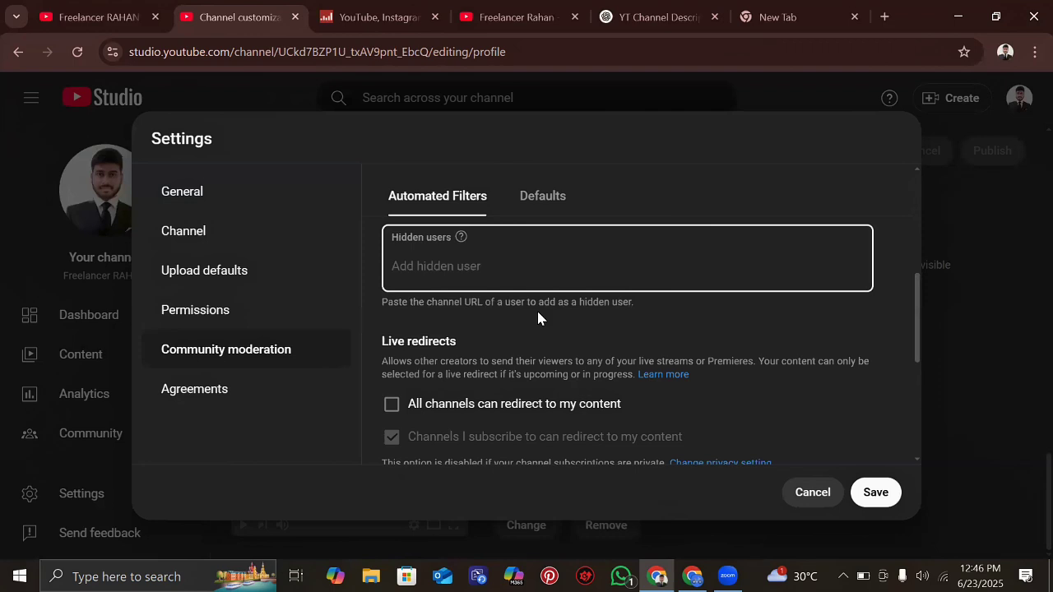
type("usa")
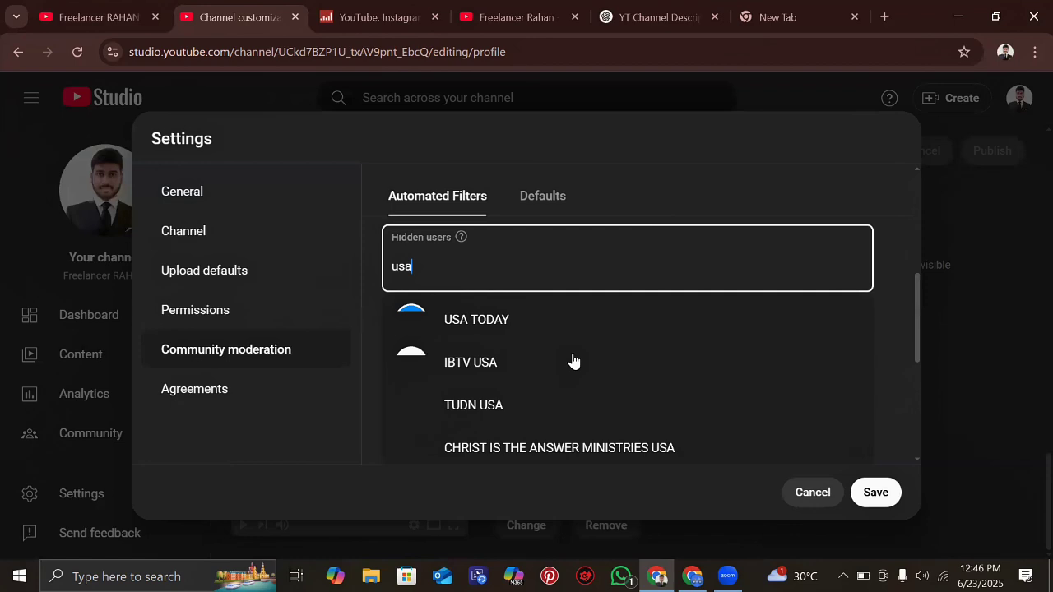
scroll(574, 361, "down", 1)
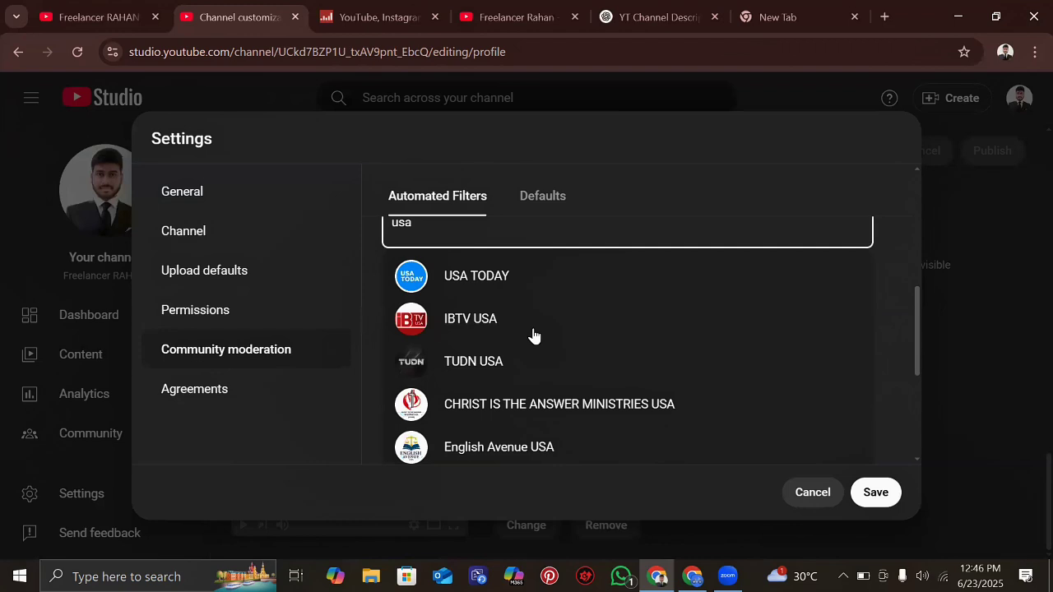
scroll(455, 321, "down", 2)
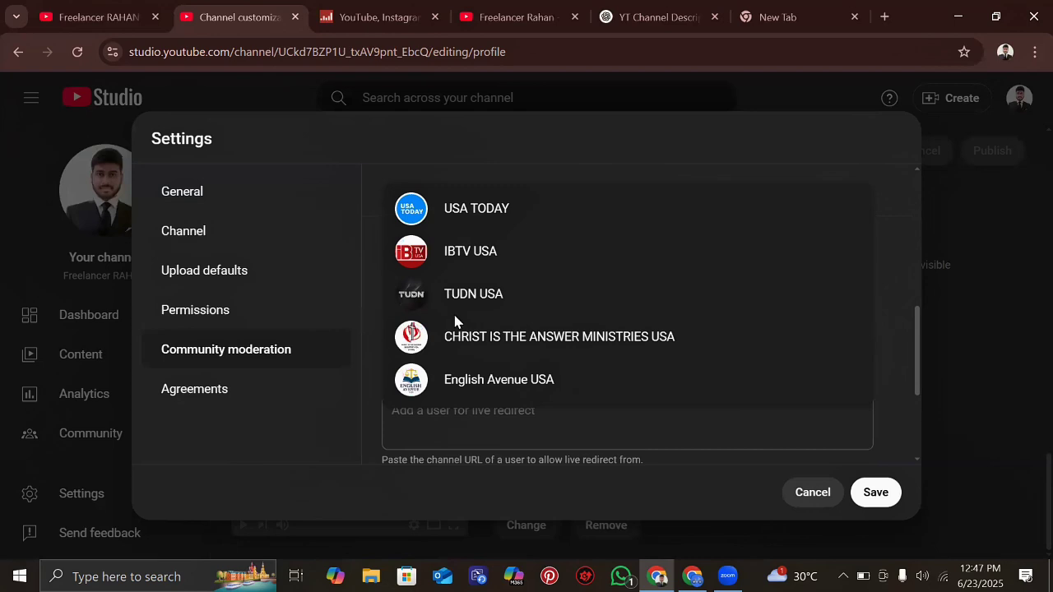
scroll(455, 321, "up", 2)
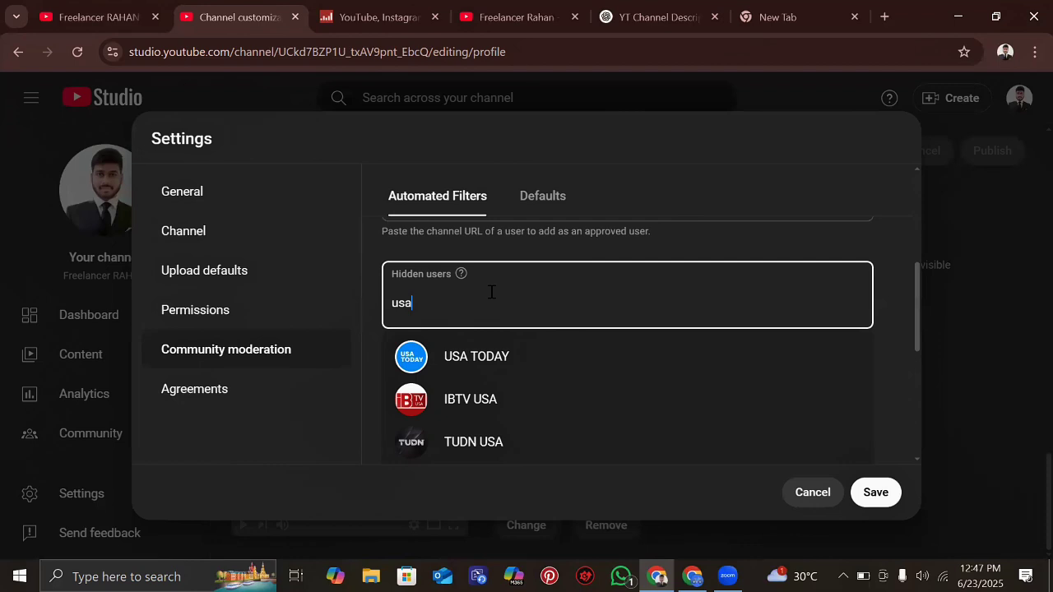
scroll(491, 292, "down", 3)
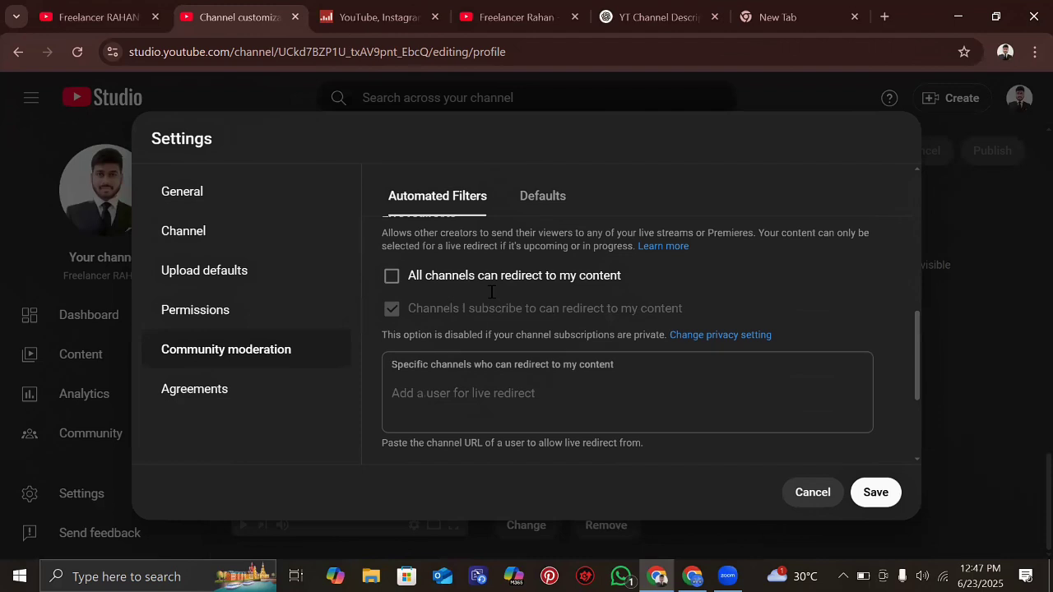
- Enable Block links to hold comments with links or hashtags, then go to Agreements
scroll(491, 293, "down", 1)
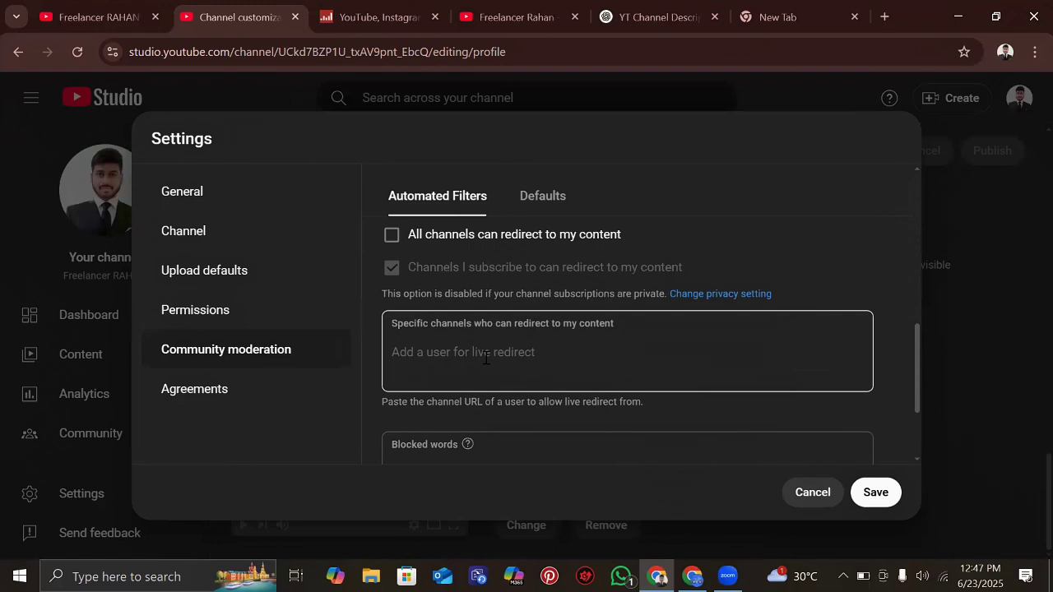
scroll(485, 358, "down", 2)
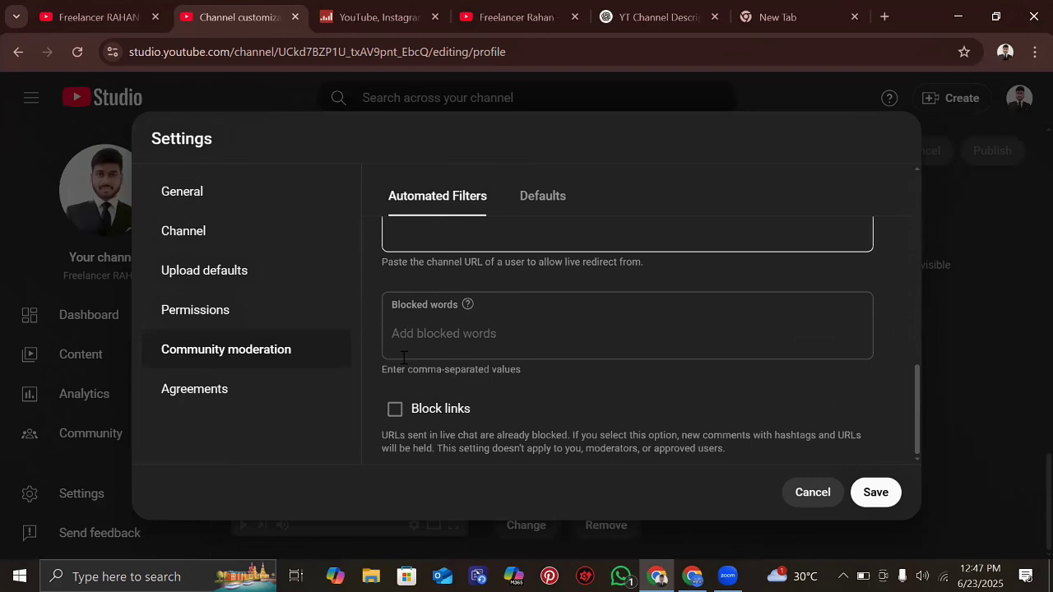
left_click(403, 357)
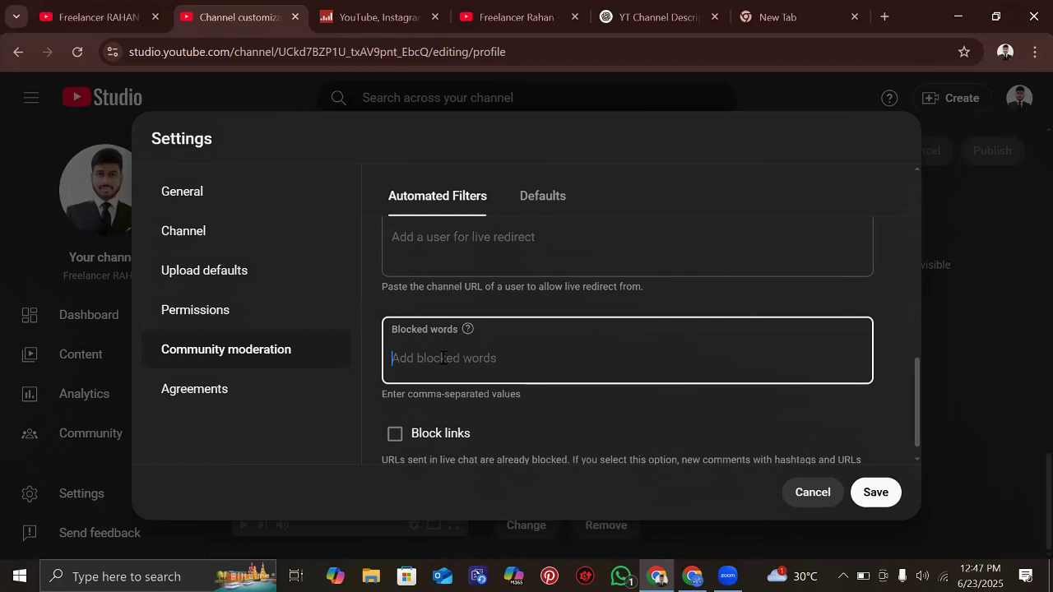
scroll(511, 344, "down", 1)
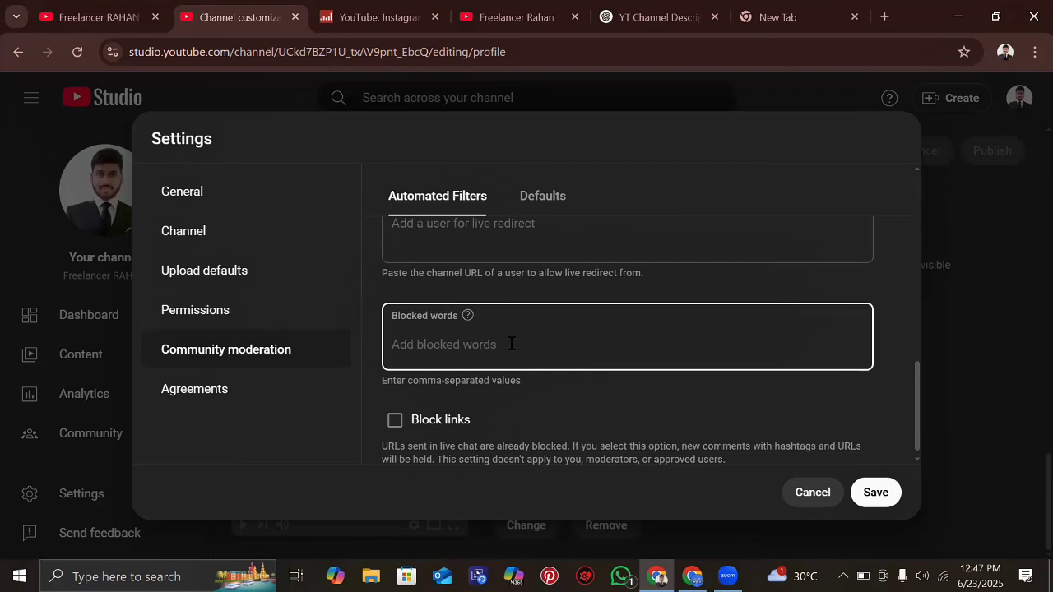
scroll(511, 344, "down", 1)
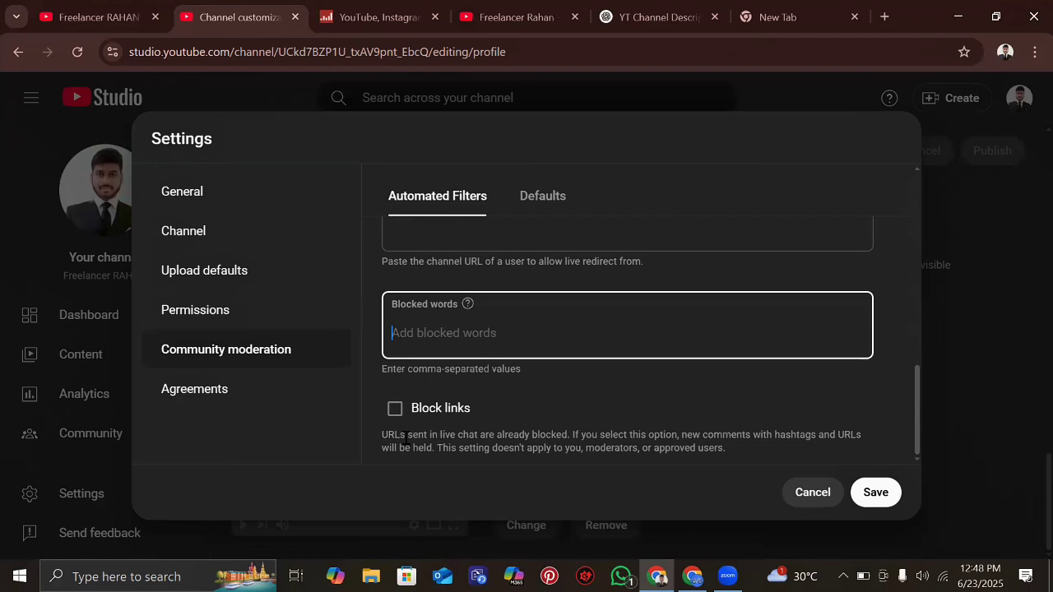
left_click(395, 408)
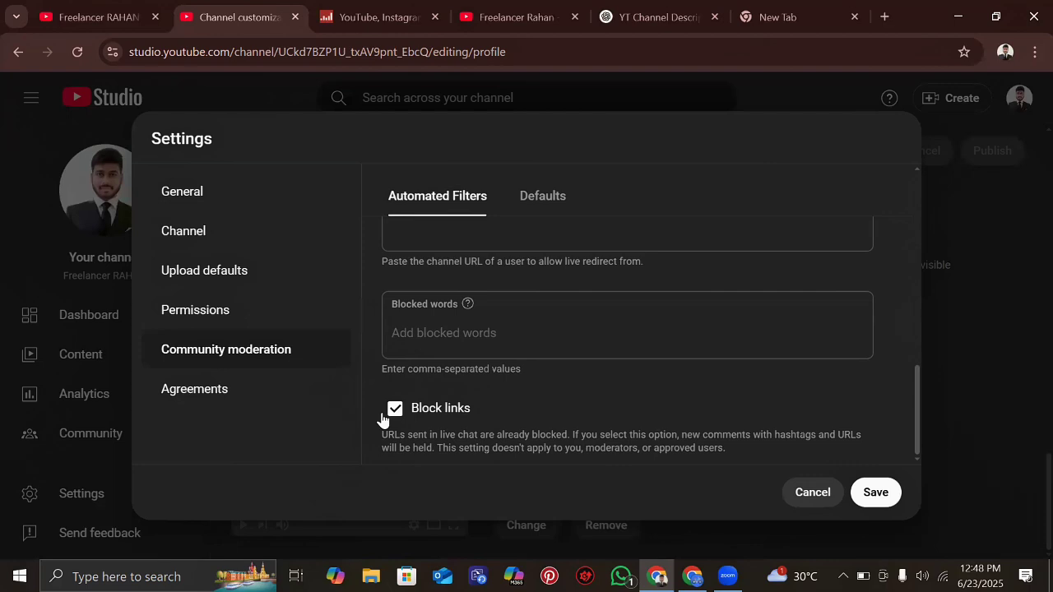
left_click(216, 390)
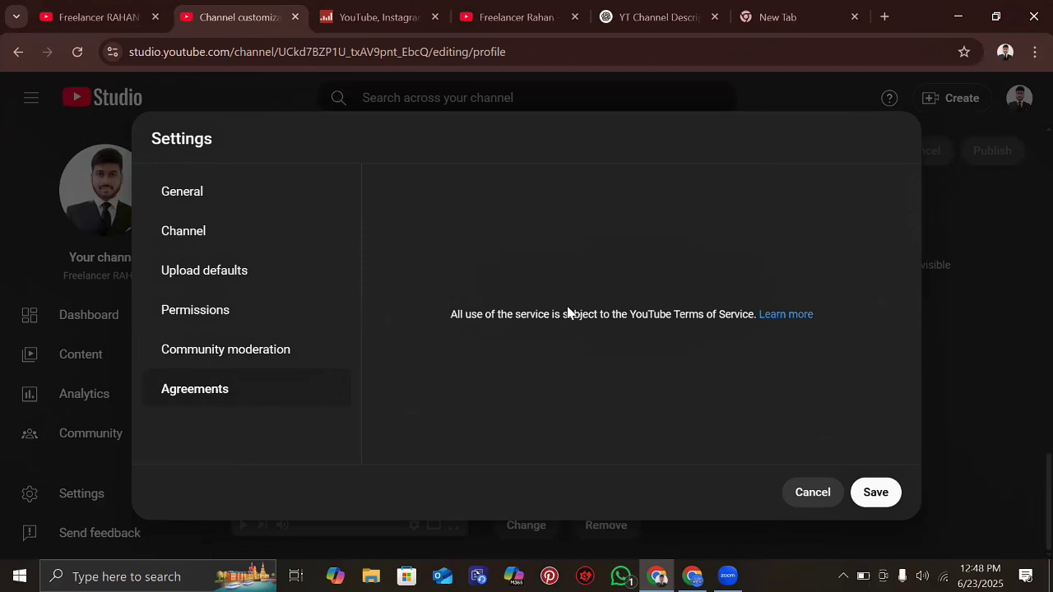